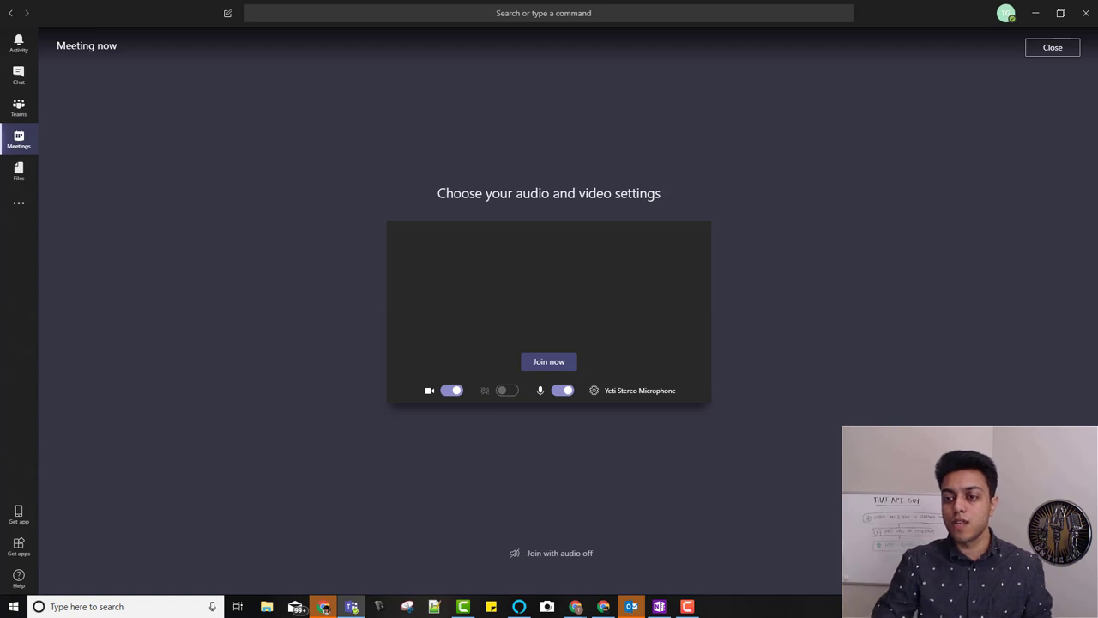
# - Join the Automated Meeting Test call, hang up, and minimize the Teams window
pyautogui.click(554, 362)
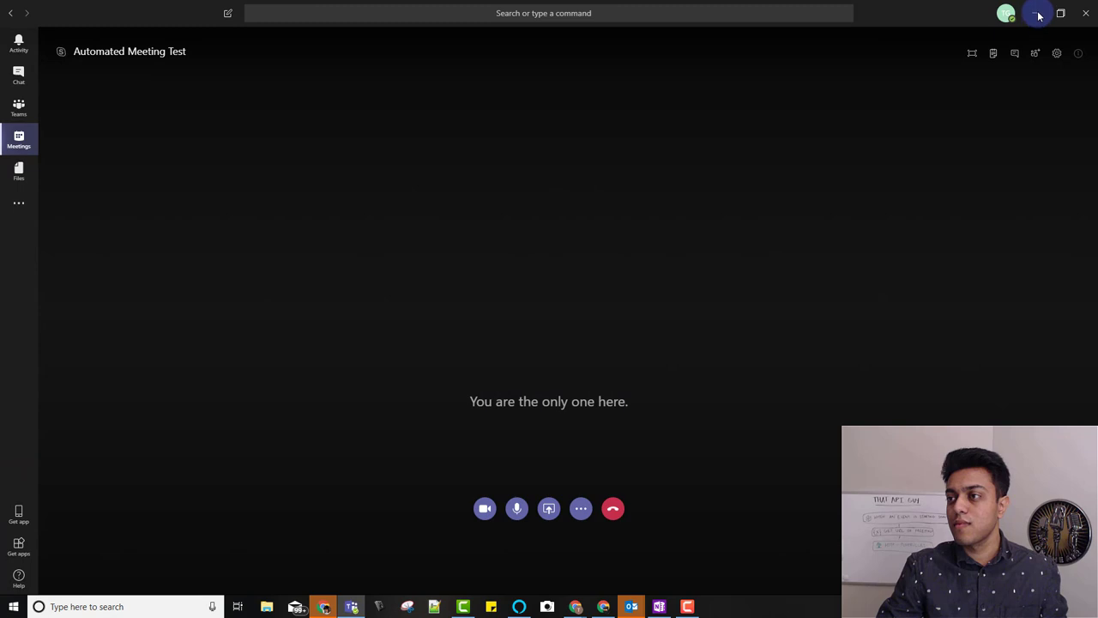
pyautogui.click(613, 507)
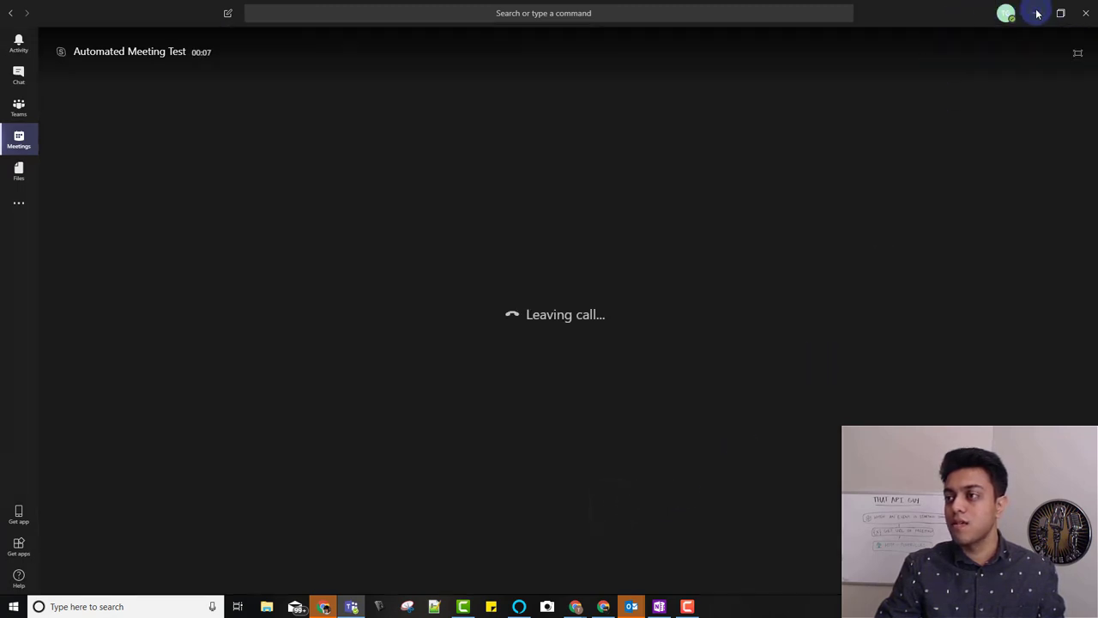
pyautogui.click(1037, 17)
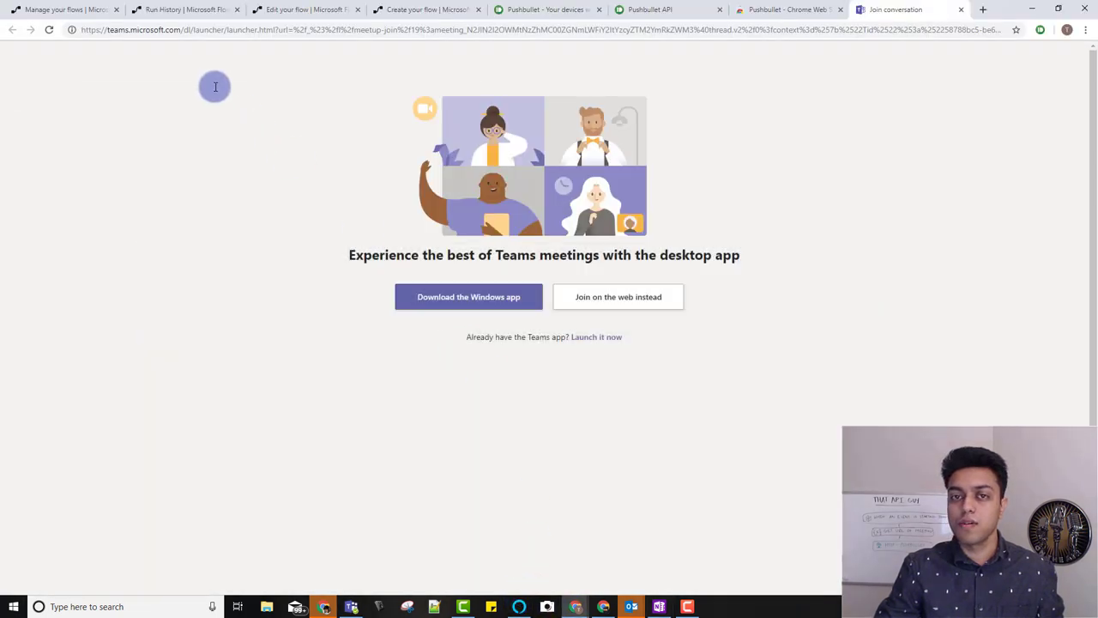
# - Review the existing flow's details and designer, then start a new flow from Create your flow
pyautogui.click(73, 14)
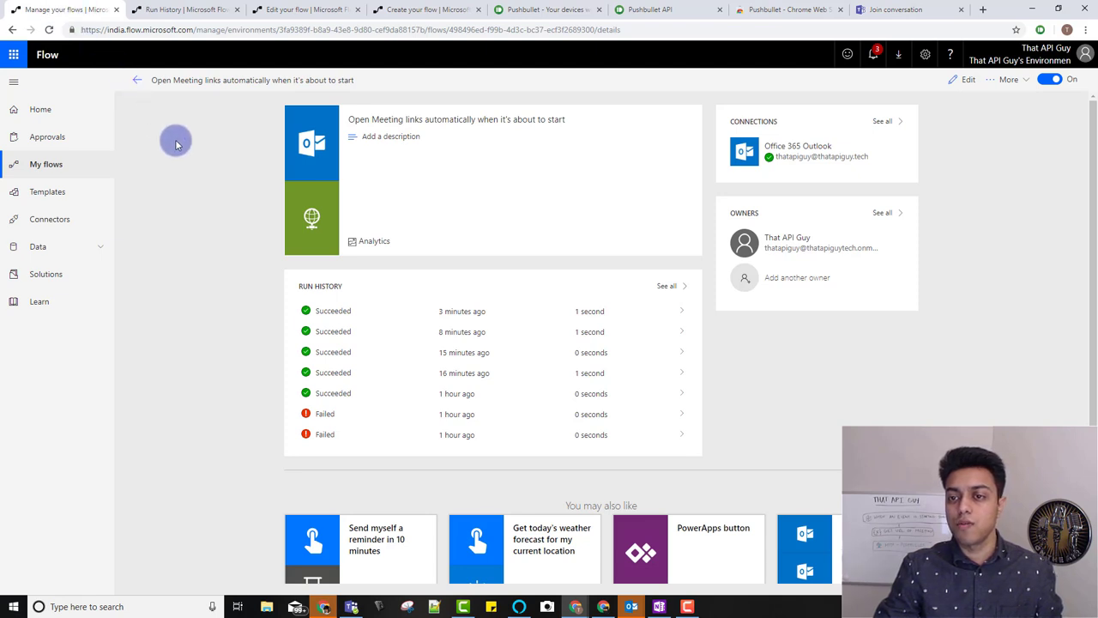
pyautogui.click(286, 9)
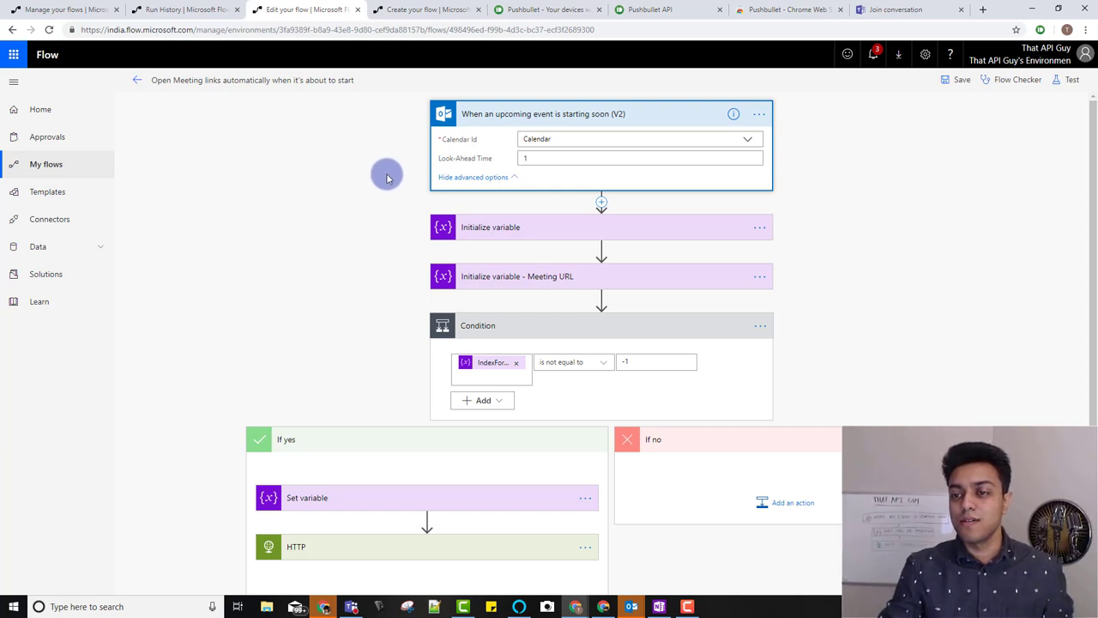
pyautogui.click(418, 10)
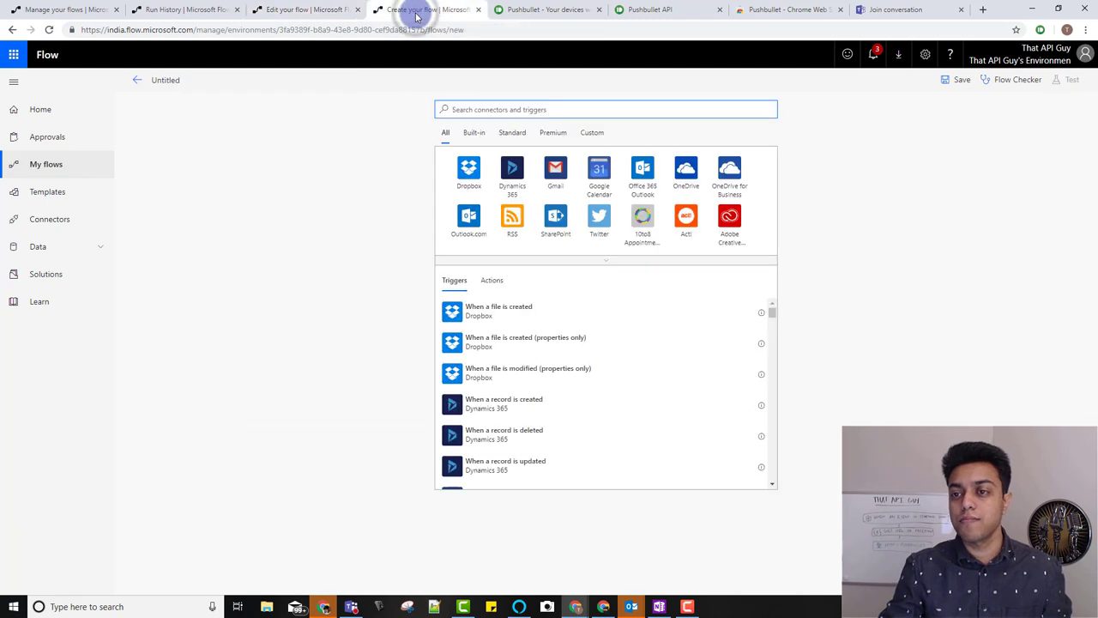
# - Search 'outlook' and pick Office 365 Outlook's 'When an upcoming event is starting soon (V2)' trigger
pyautogui.click(521, 111)
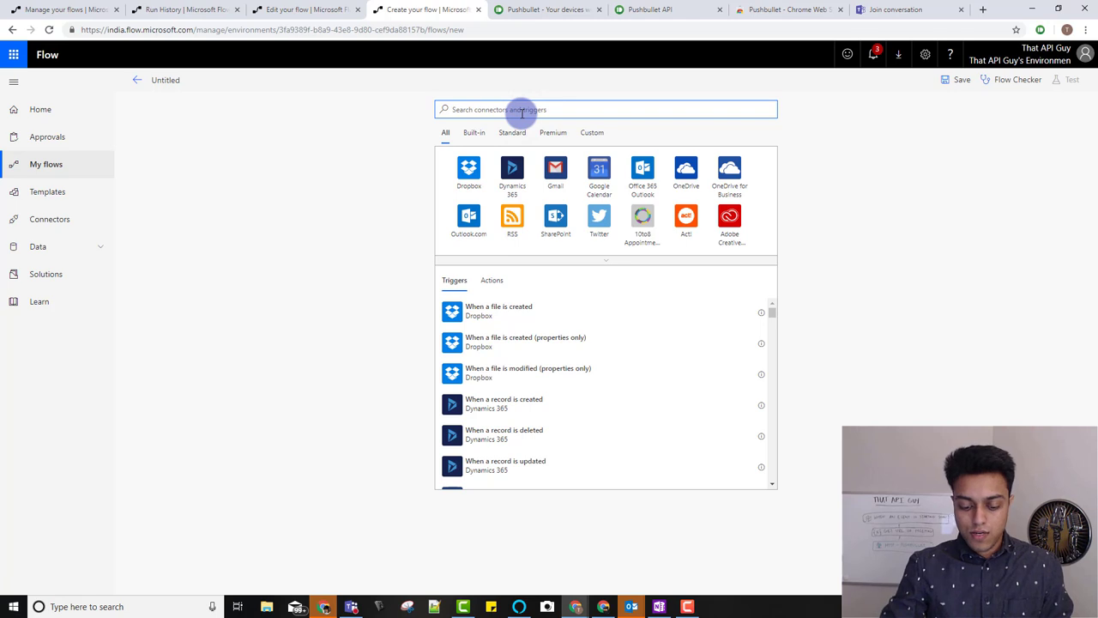
pyautogui.write('outlo')
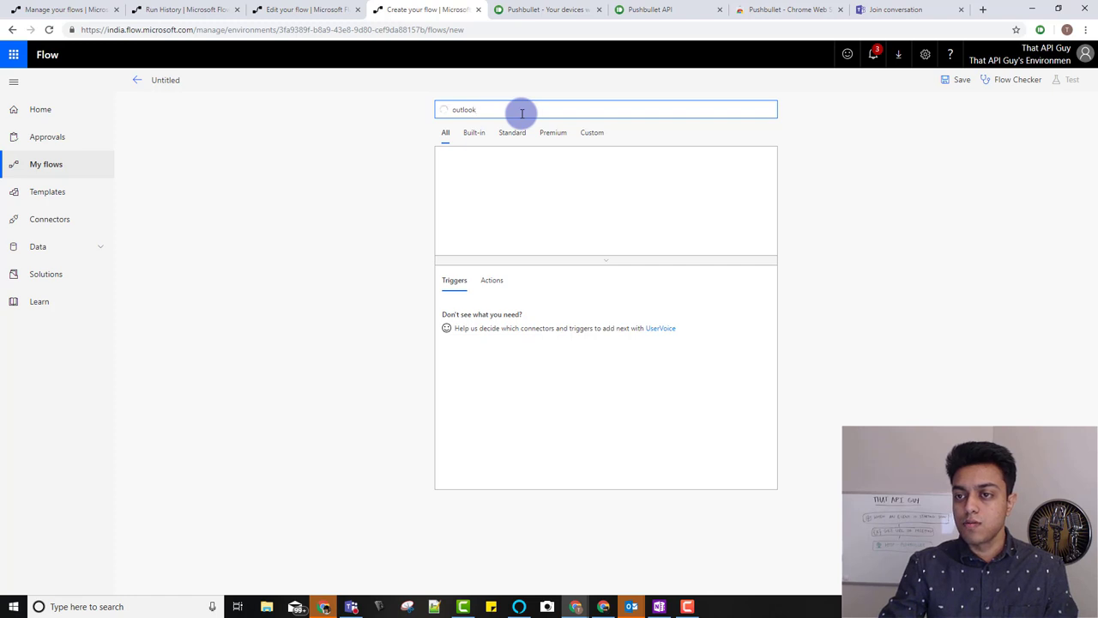
pyautogui.write('ok')
pyautogui.click(474, 185)
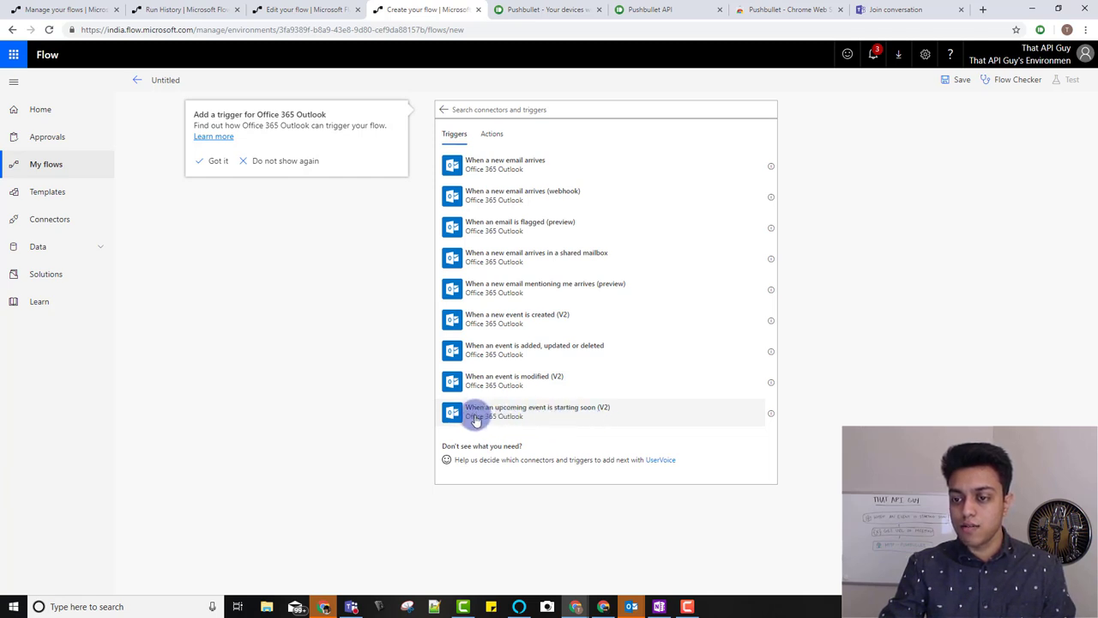
pyautogui.click(571, 418)
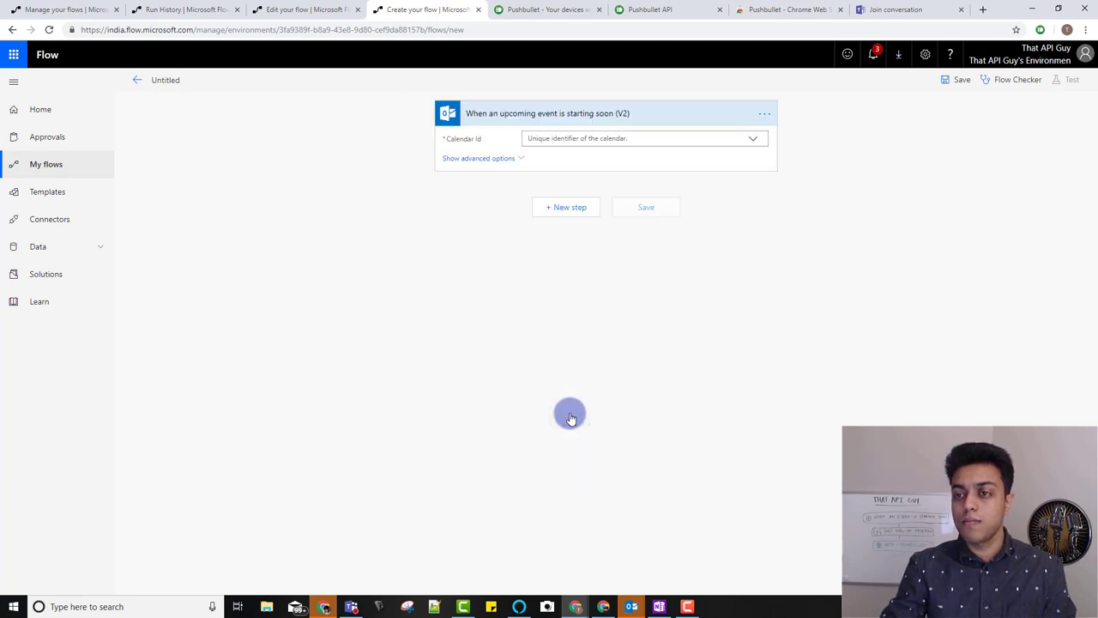
# - Watch the Calendar calendar with an advanced Look-Ahead Time of 1, then add a new step
pyautogui.click(750, 139)
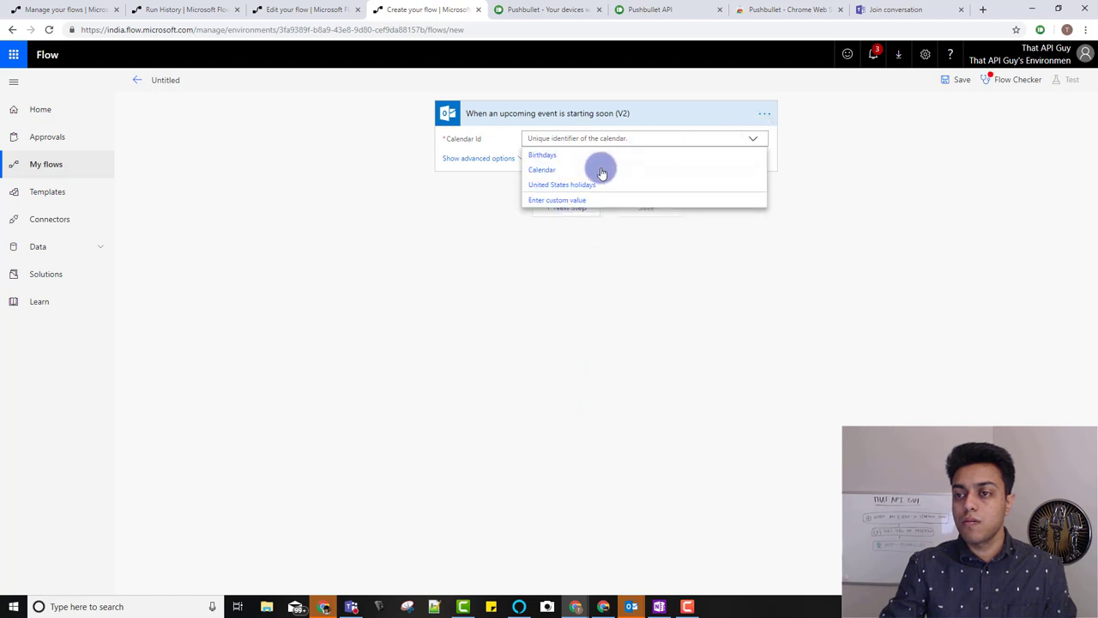
pyautogui.click(551, 176)
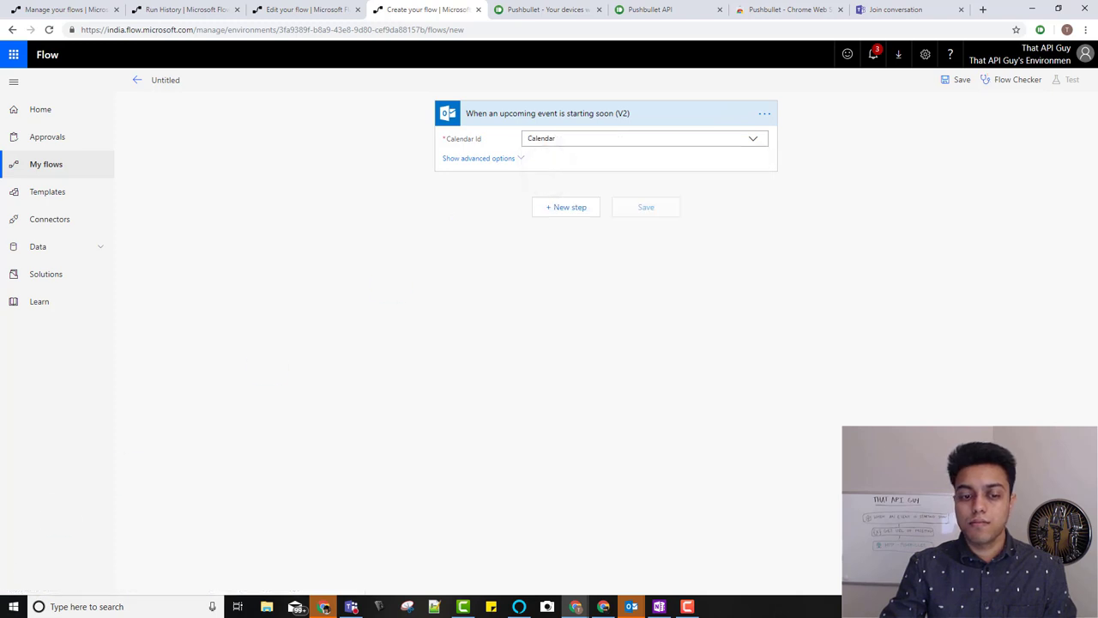
pyautogui.click(522, 159)
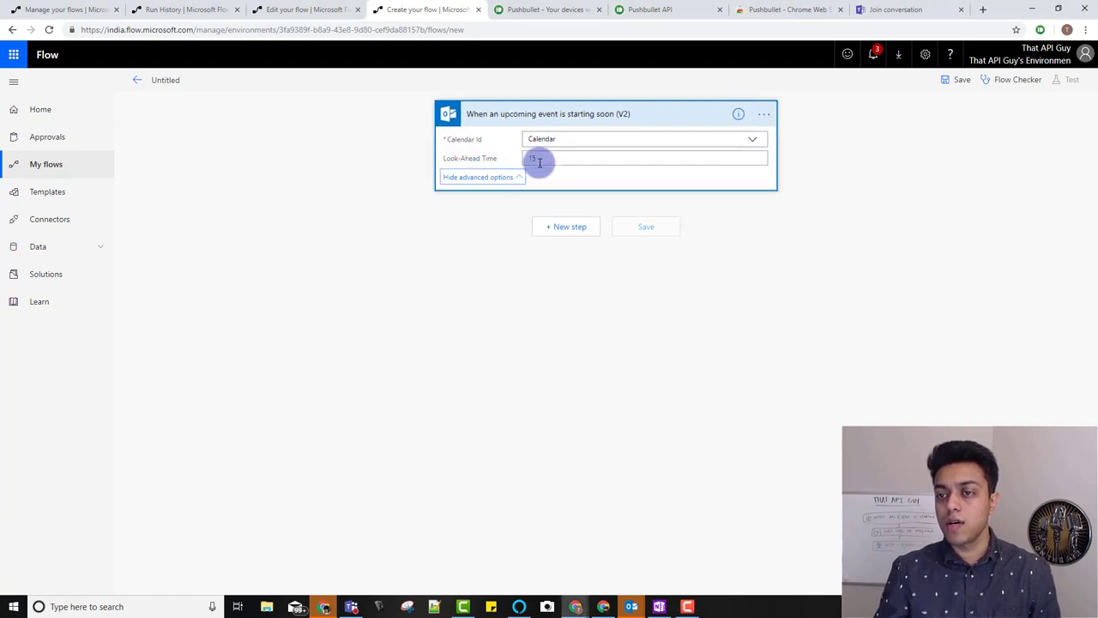
pyautogui.click(542, 160)
pyautogui.write('15')
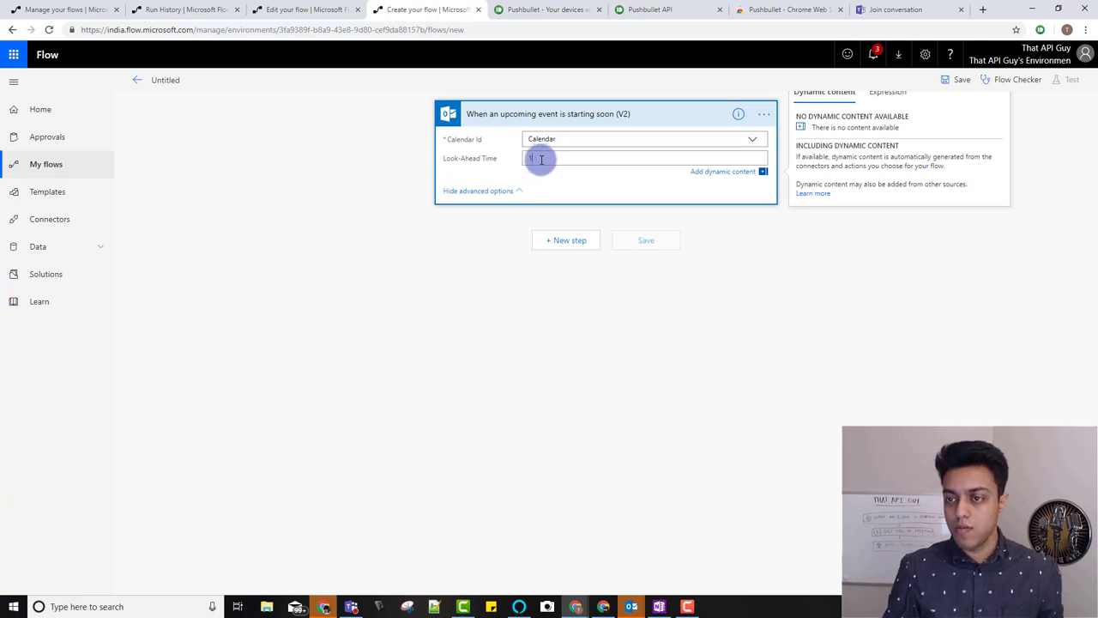
pyautogui.press('BackSpace')
pyautogui.press('BackSpace')
pyautogui.write('1')
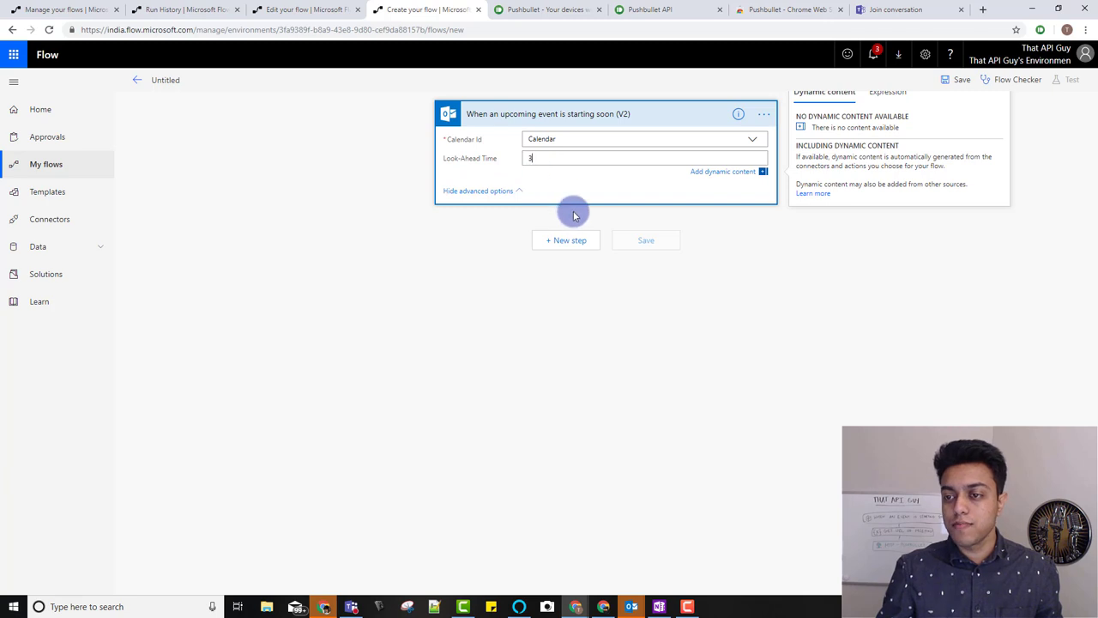
pyautogui.click(570, 246)
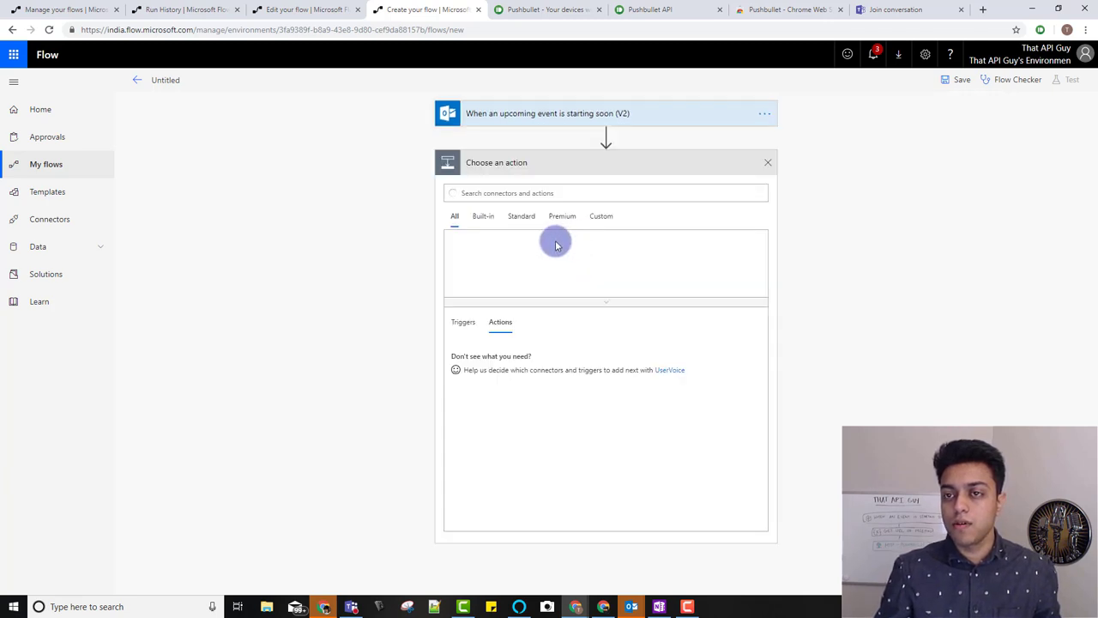
# - Search 'in' and add an Initialize variable action after the trigger
pyautogui.click(534, 195)
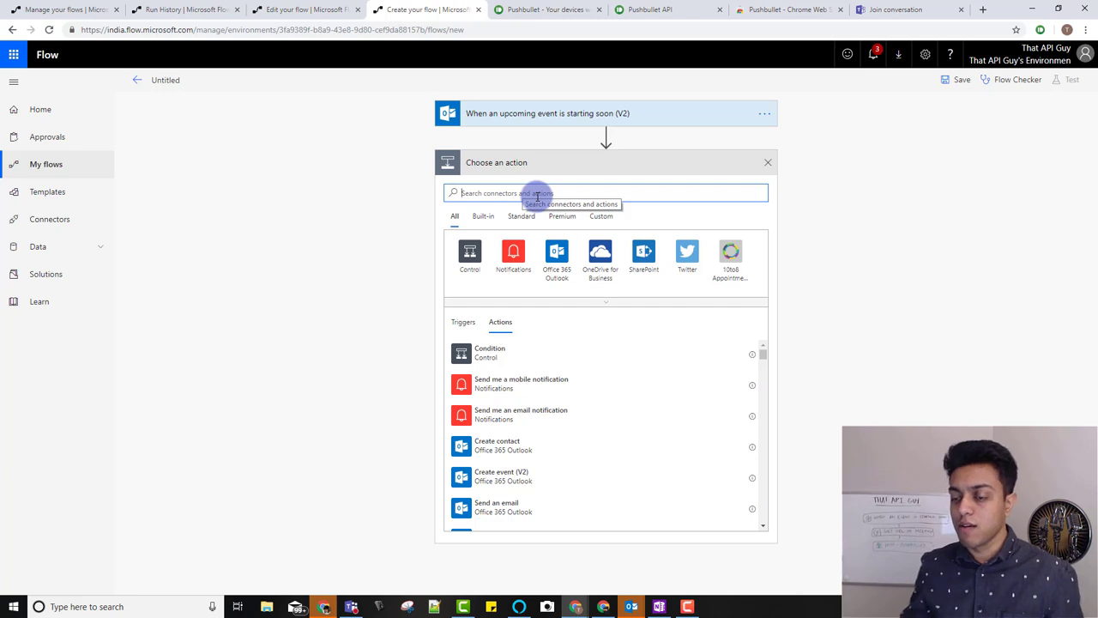
pyautogui.write('init')
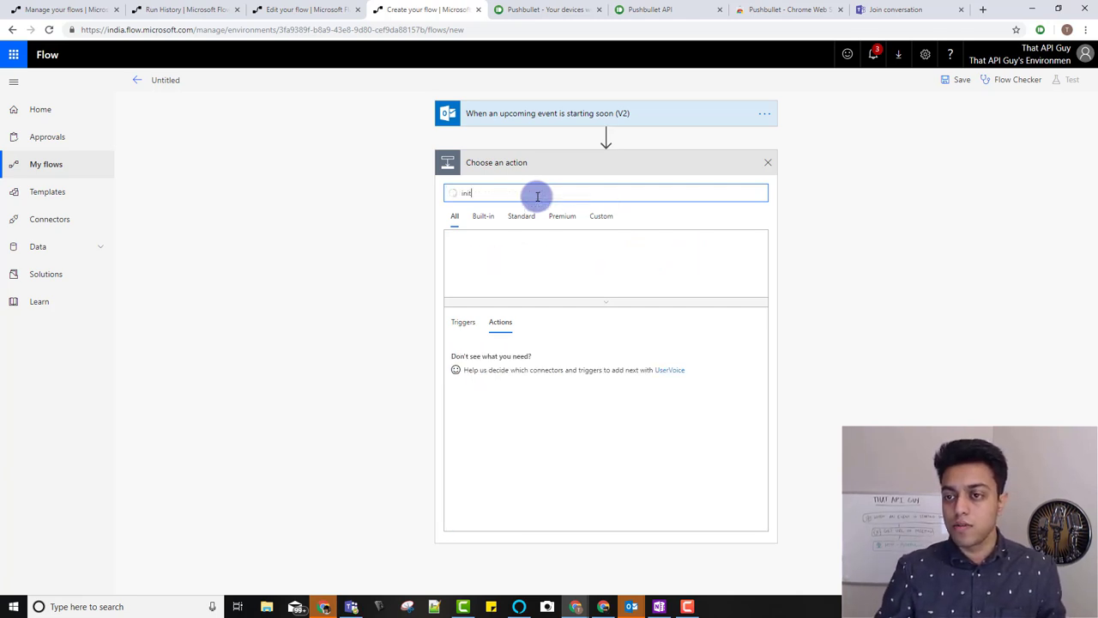
pyautogui.click(486, 350)
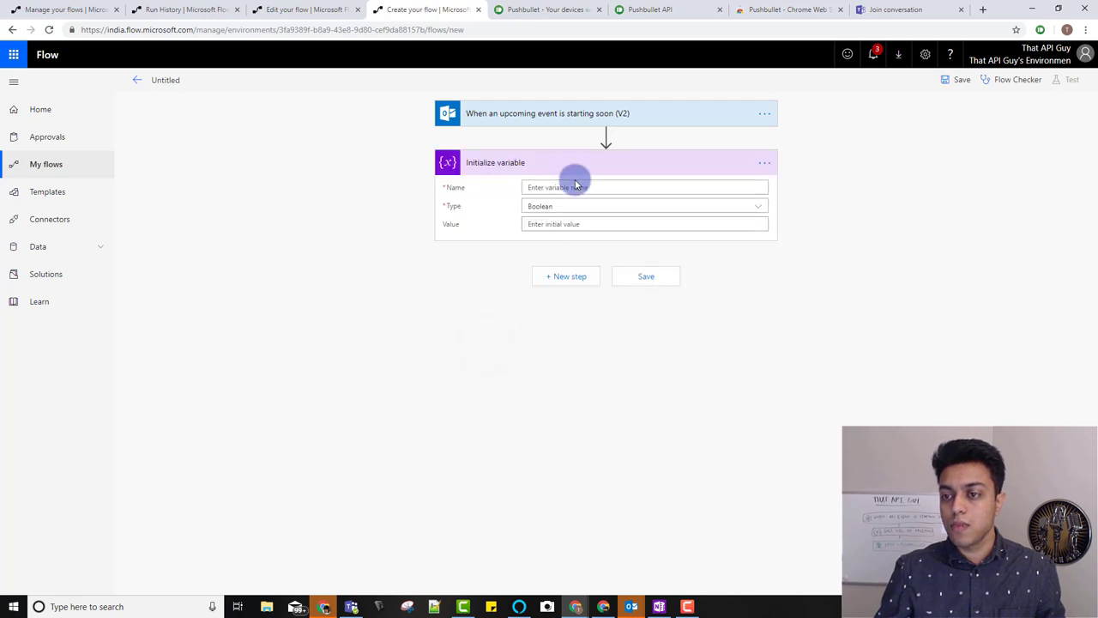
# - Name the variable IndexForURL and set its type to Integer instead of String
pyautogui.click(580, 186)
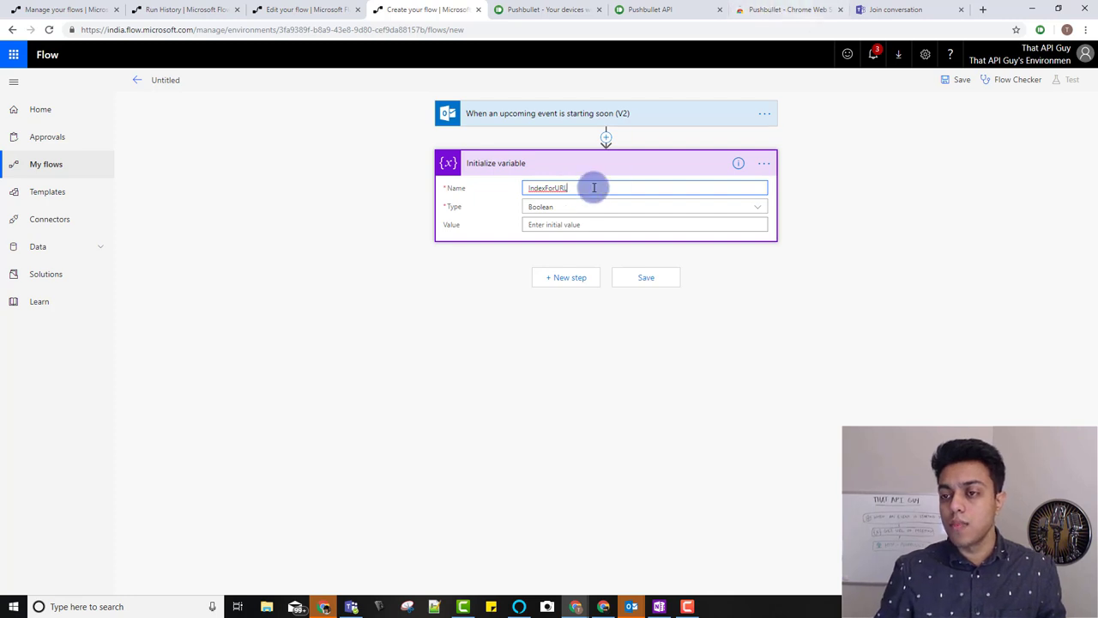
pyautogui.click(577, 208)
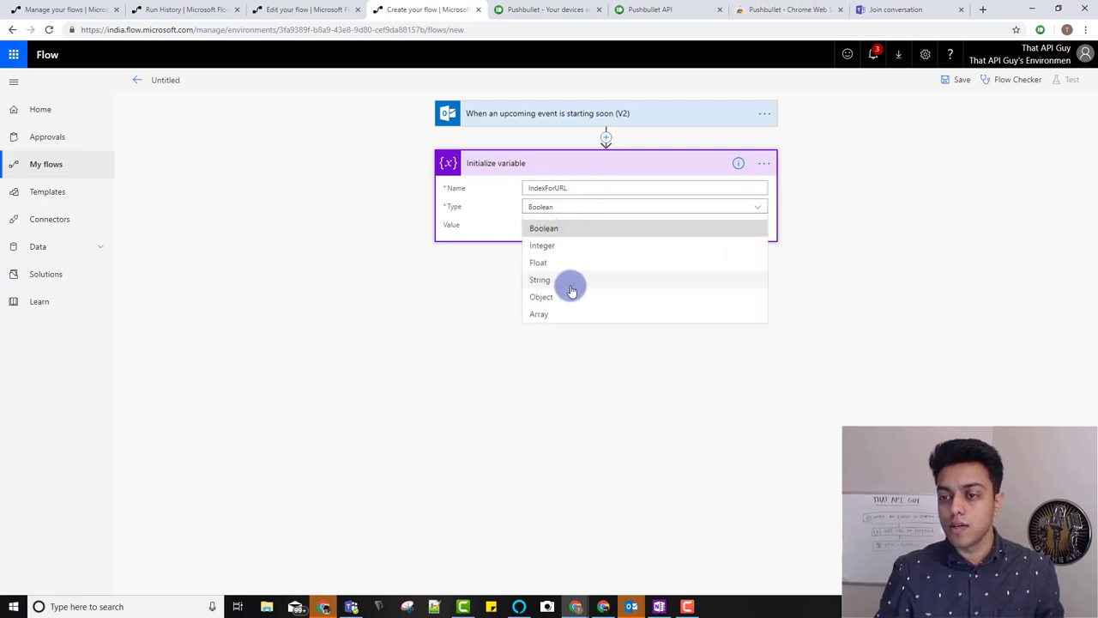
pyautogui.click(538, 282)
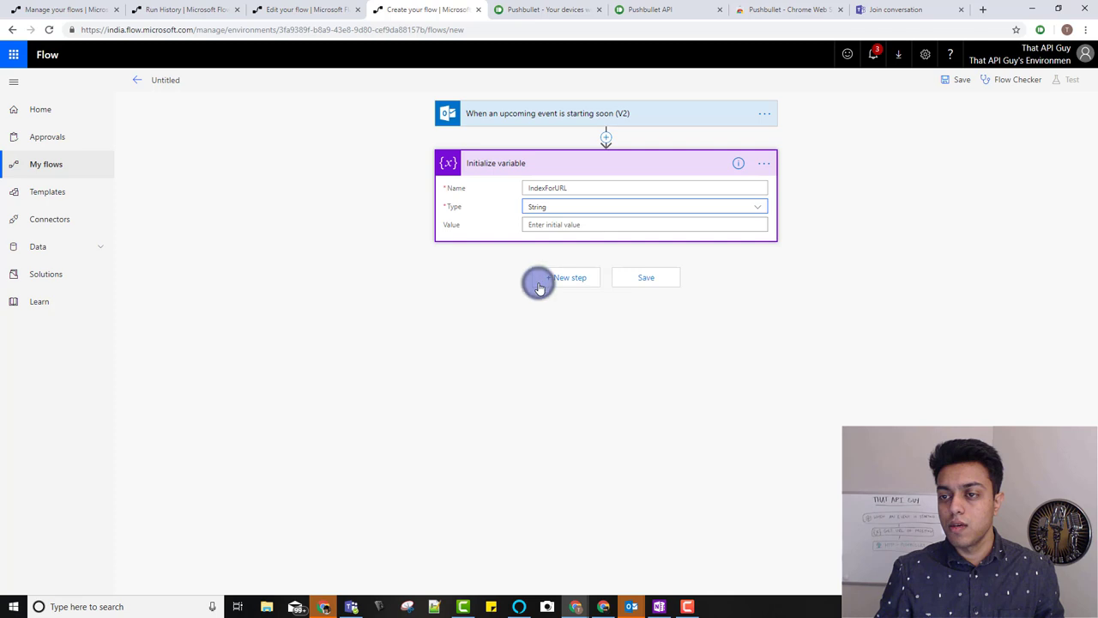
pyautogui.click(581, 206)
pyautogui.click(542, 247)
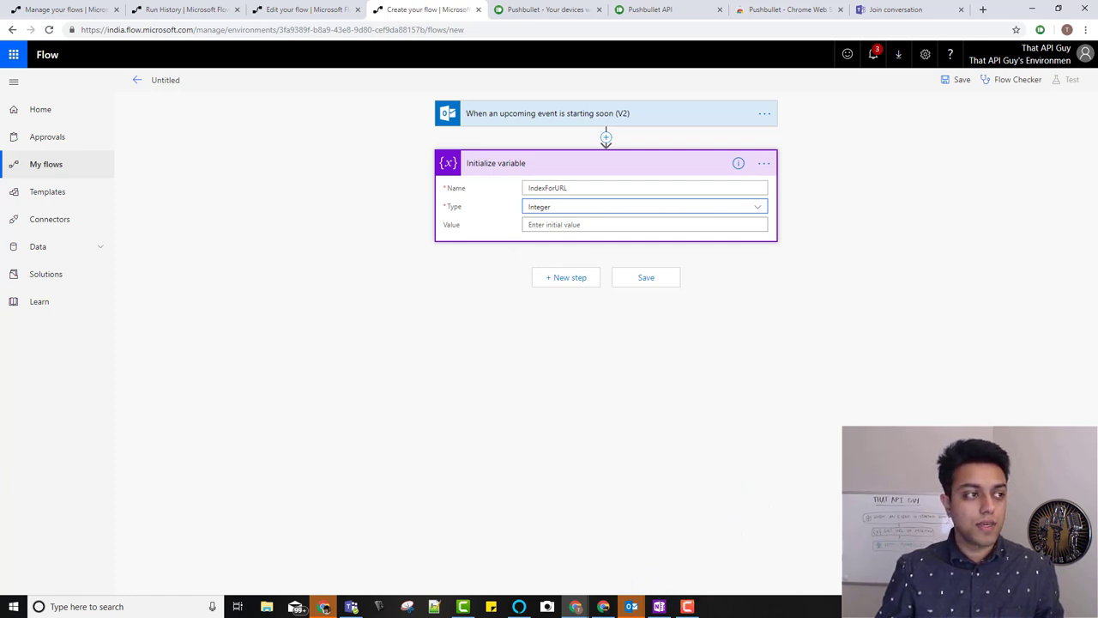
pyautogui.hotkey('alt', 'Tab')
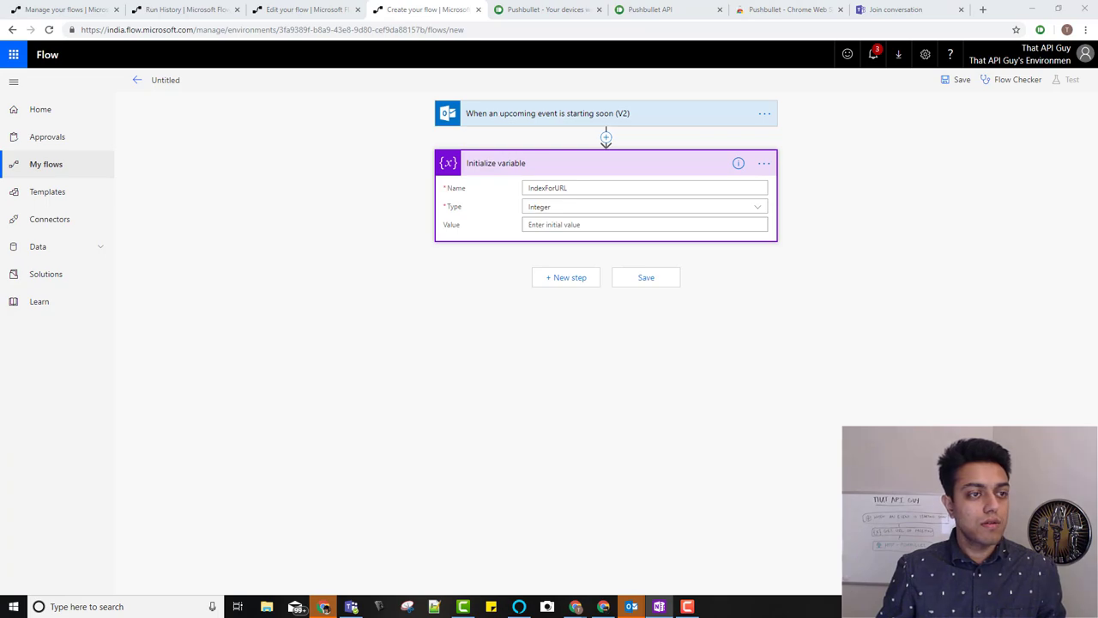
pyautogui.hotkey('alt', 'Tab')
# - Show the OneNote note full page and select the raw HTML event body
pyautogui.moveTo(737, 26); pyautogui.dragTo(802, 35)
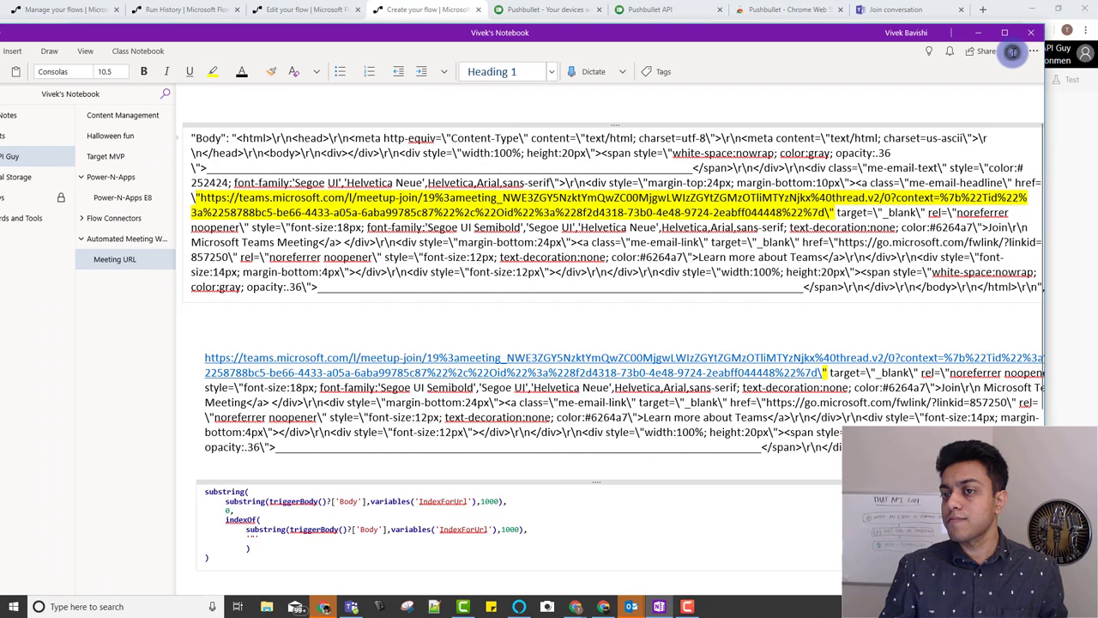
pyautogui.click(1012, 51)
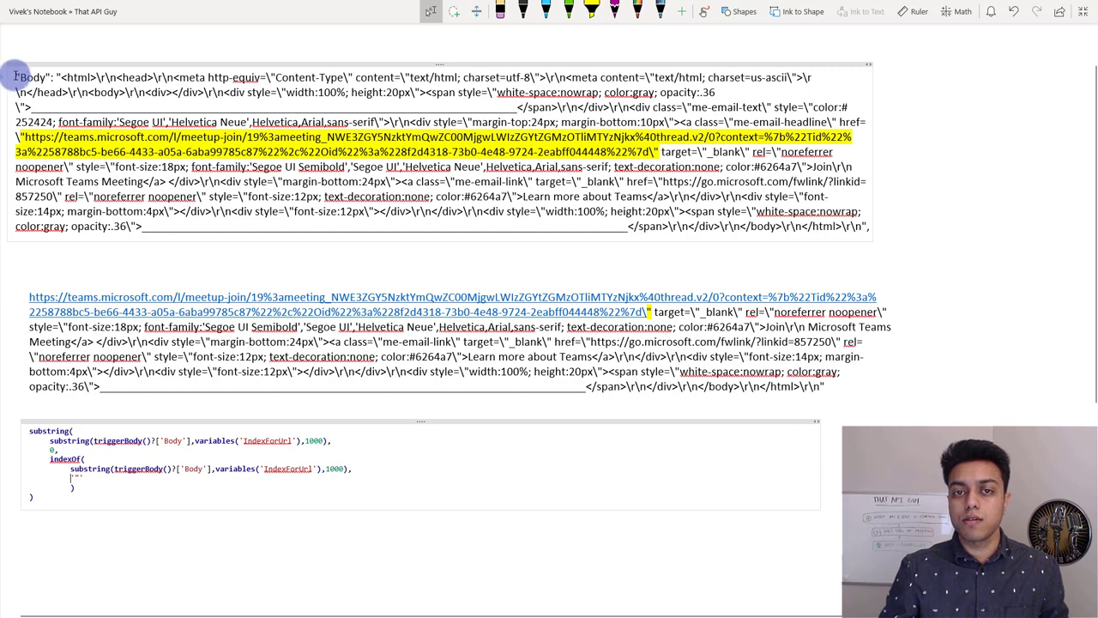
pyautogui.moveTo(16, 76); pyautogui.dragTo(860, 222)
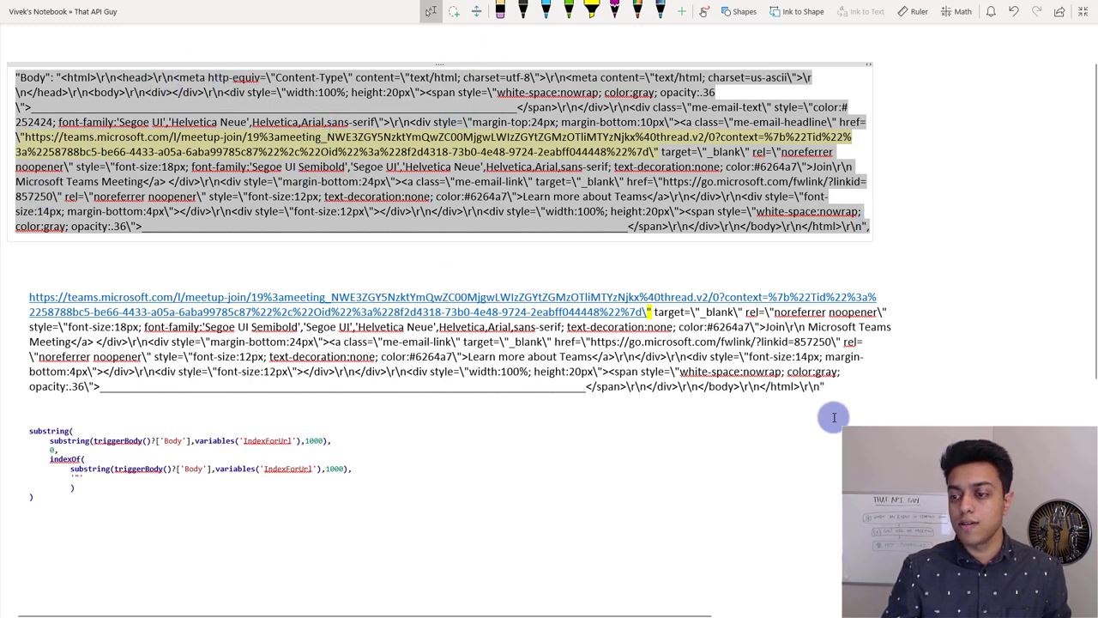
pyautogui.click(1083, 12)
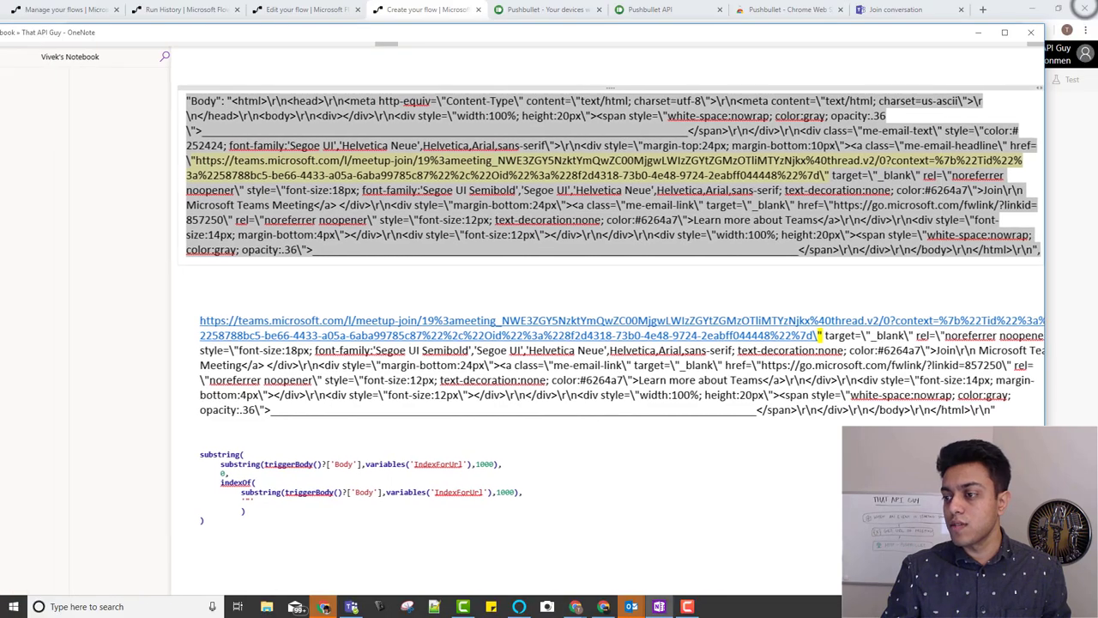
# - Check the meeting event in the calendar, then select the Teams meeting URL in the note
pyautogui.click(1069, 606)
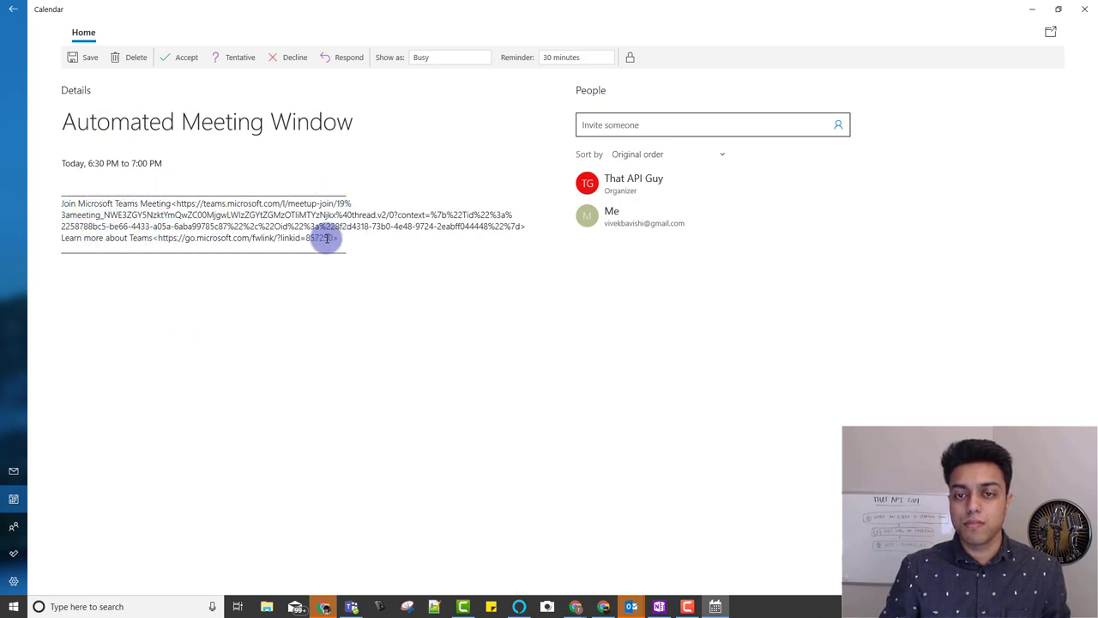
pyautogui.click(1035, 14)
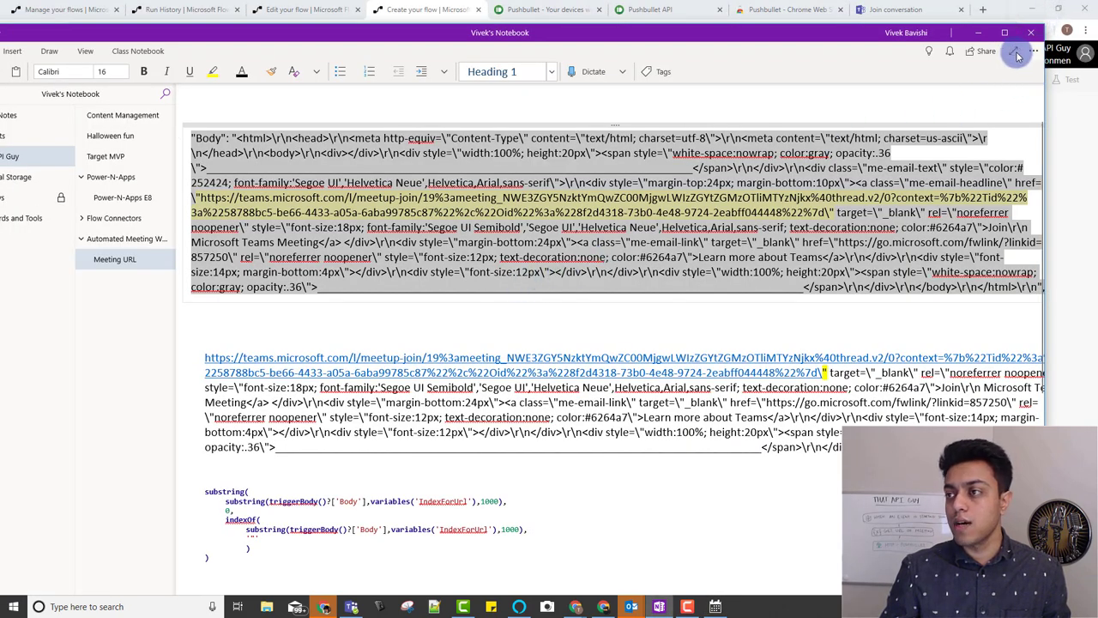
pyautogui.click(1016, 53)
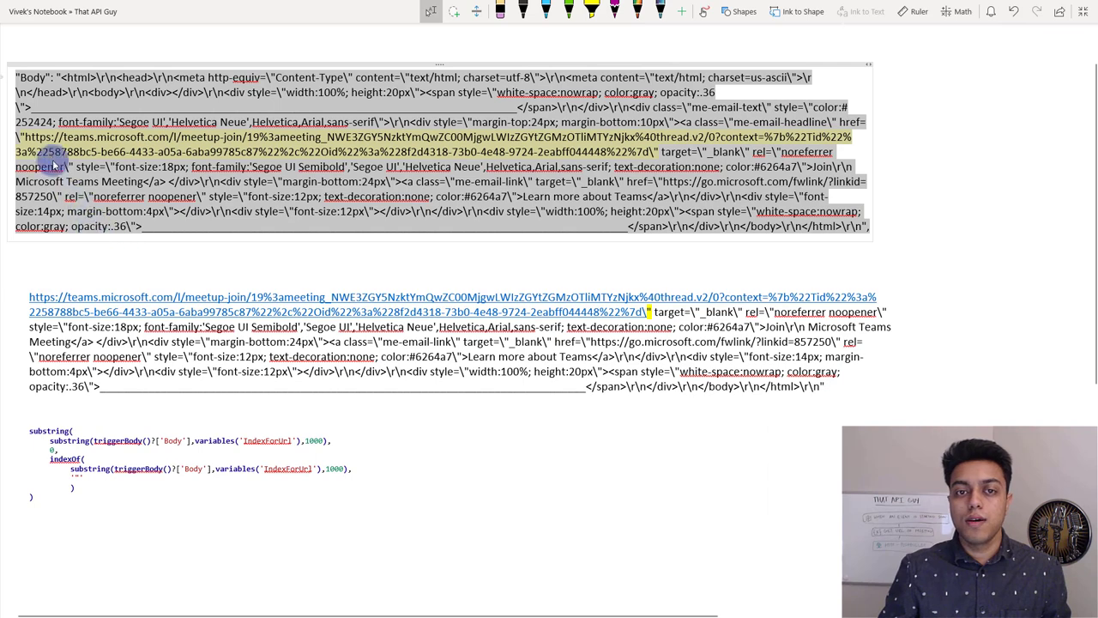
pyautogui.click(21, 137)
pyautogui.moveTo(23, 137); pyautogui.dragTo(653, 152)
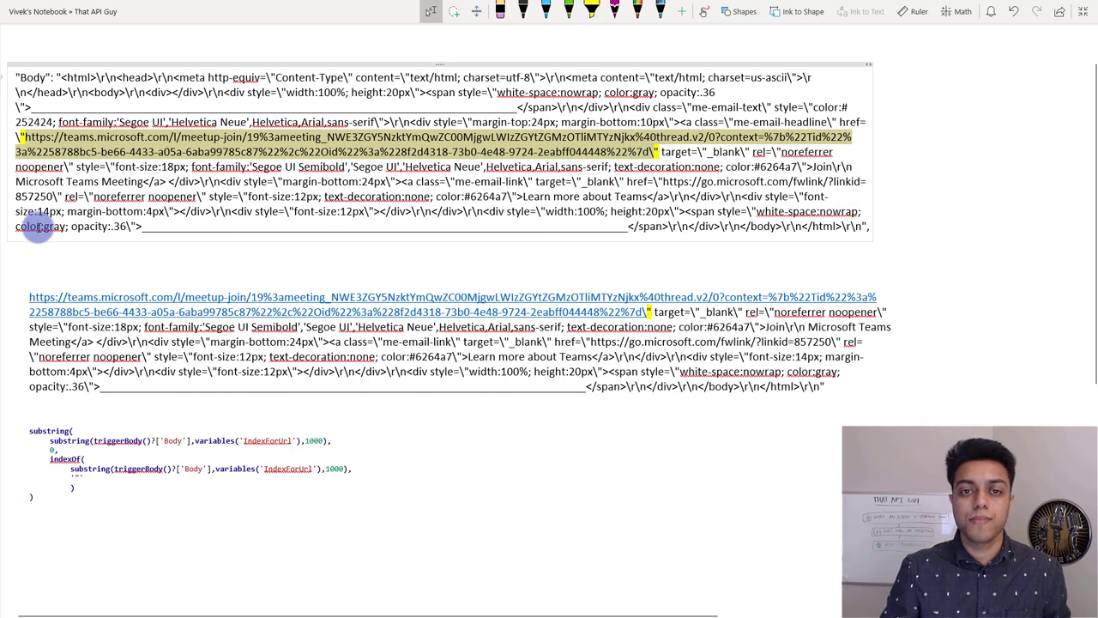
pyautogui.click(23, 138)
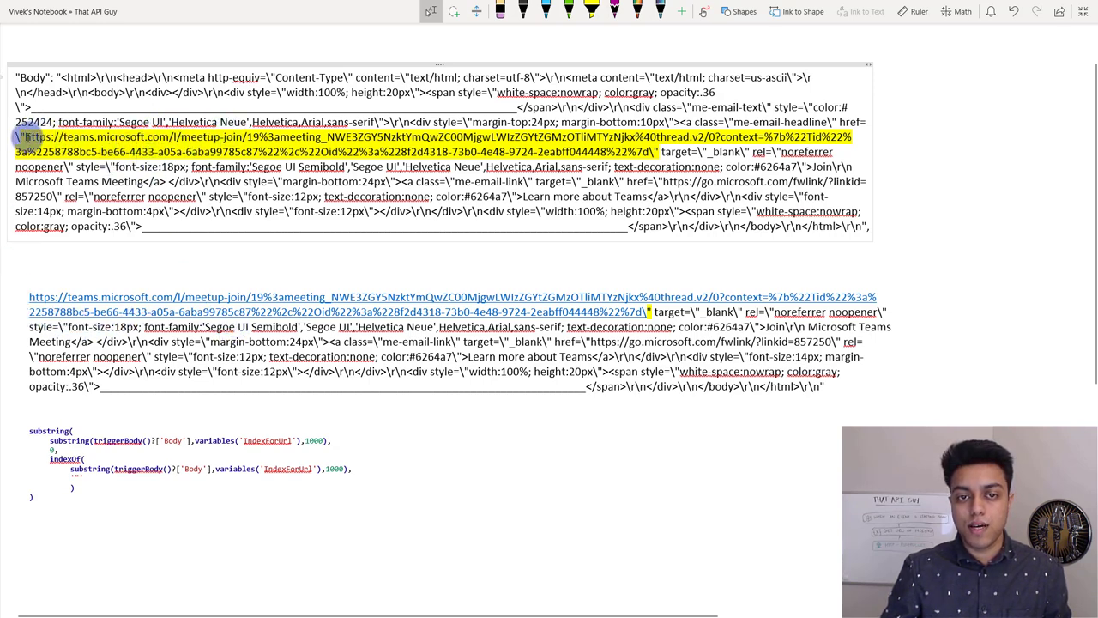
pyautogui.moveTo(25, 137); pyautogui.dragTo(739, 225)
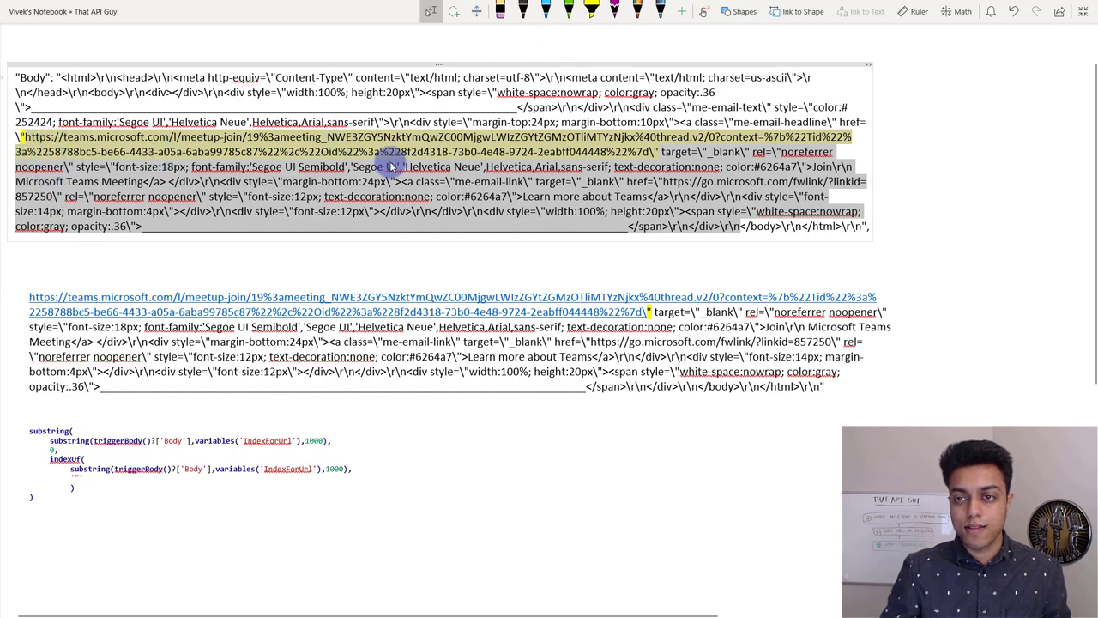
pyautogui.click(649, 311)
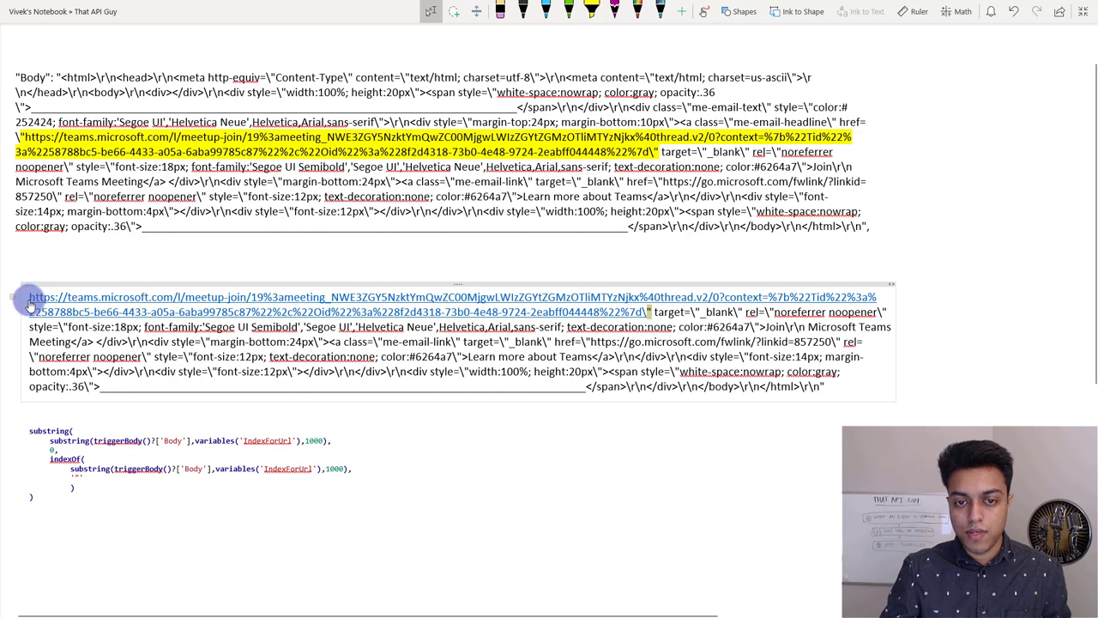
pyautogui.moveTo(29, 298); pyautogui.dragTo(646, 313)
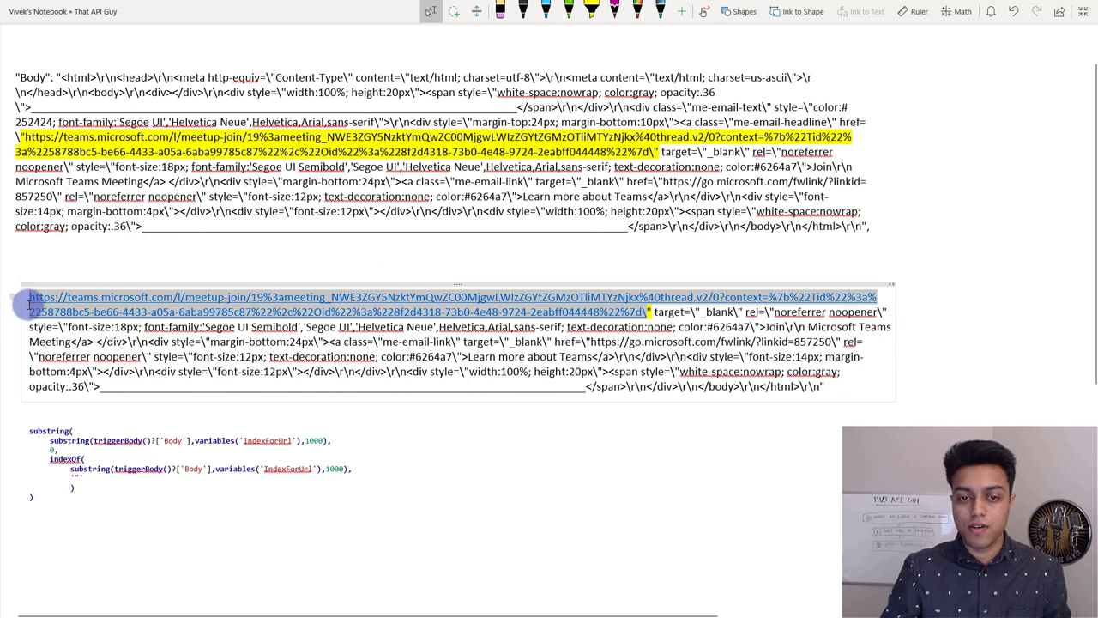
pyautogui.click(31, 431)
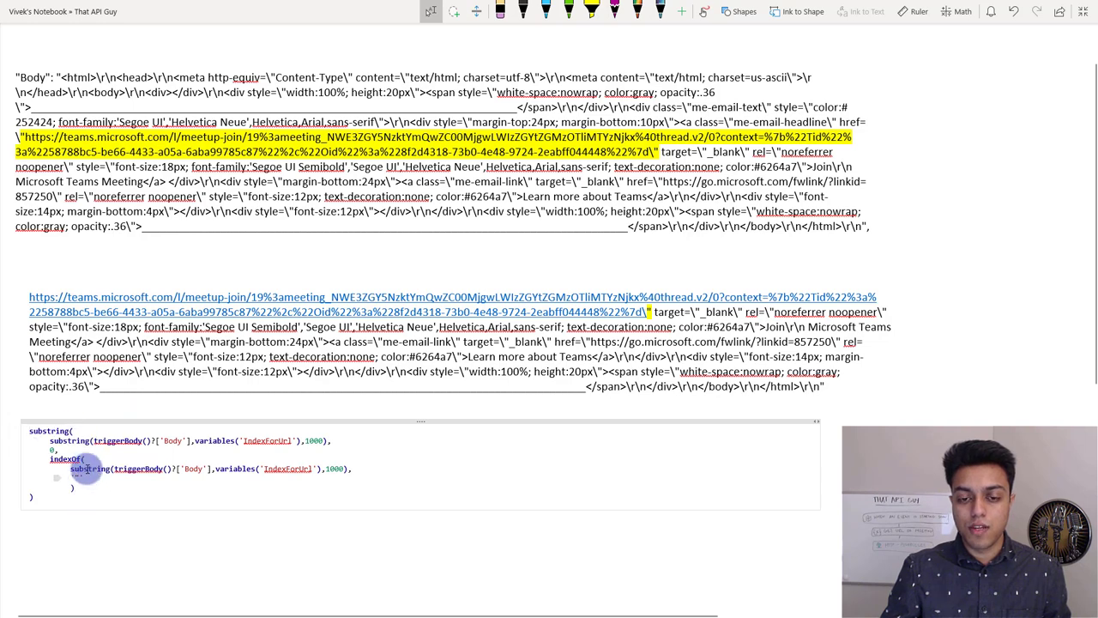
pyautogui.click(100, 422)
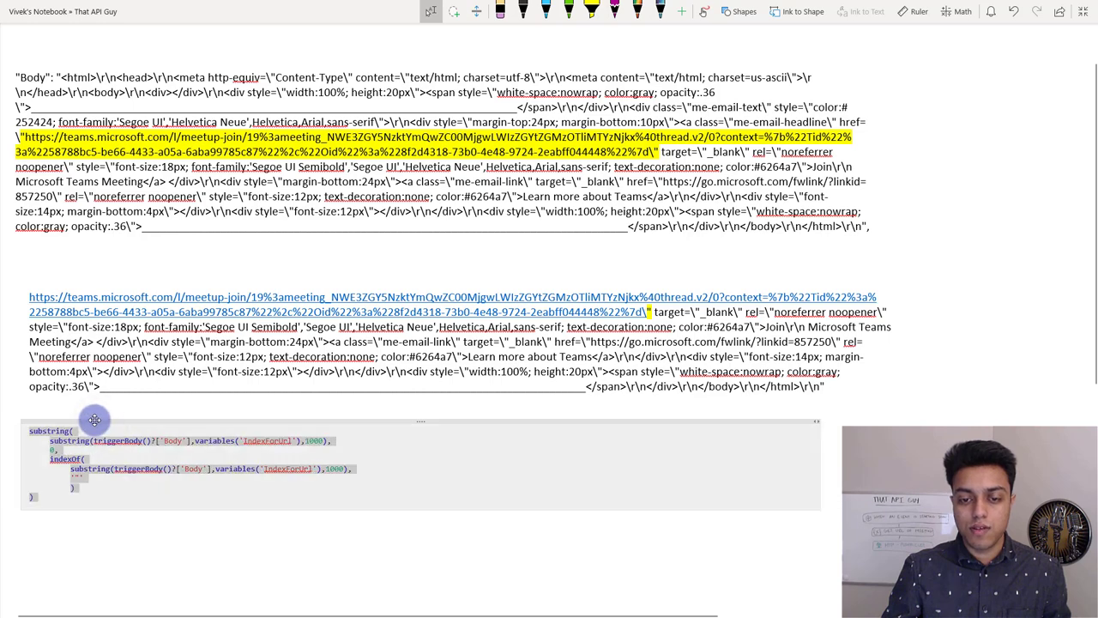
pyautogui.click(100, 442)
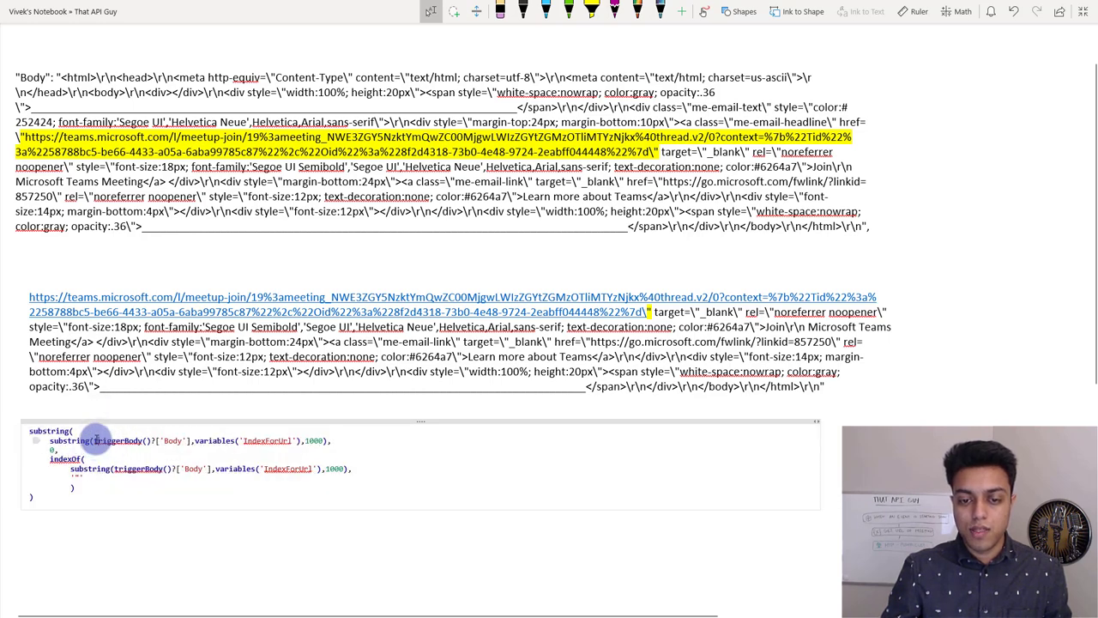
pyautogui.moveTo(96, 440); pyautogui.dragTo(194, 443)
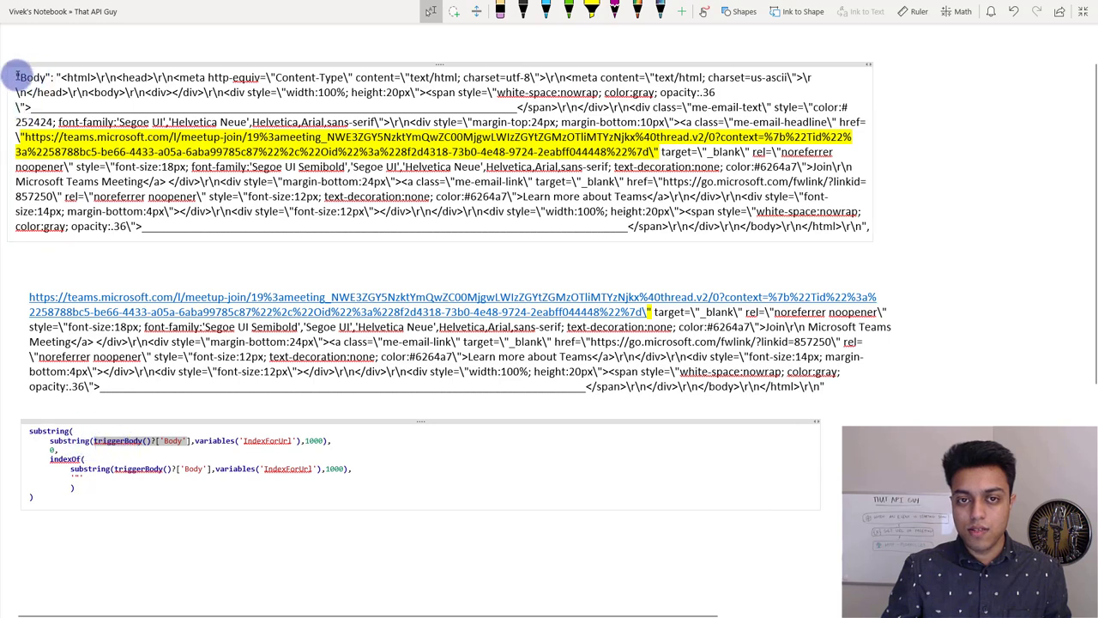
pyautogui.moveTo(55, 77); pyautogui.dragTo(785, 225)
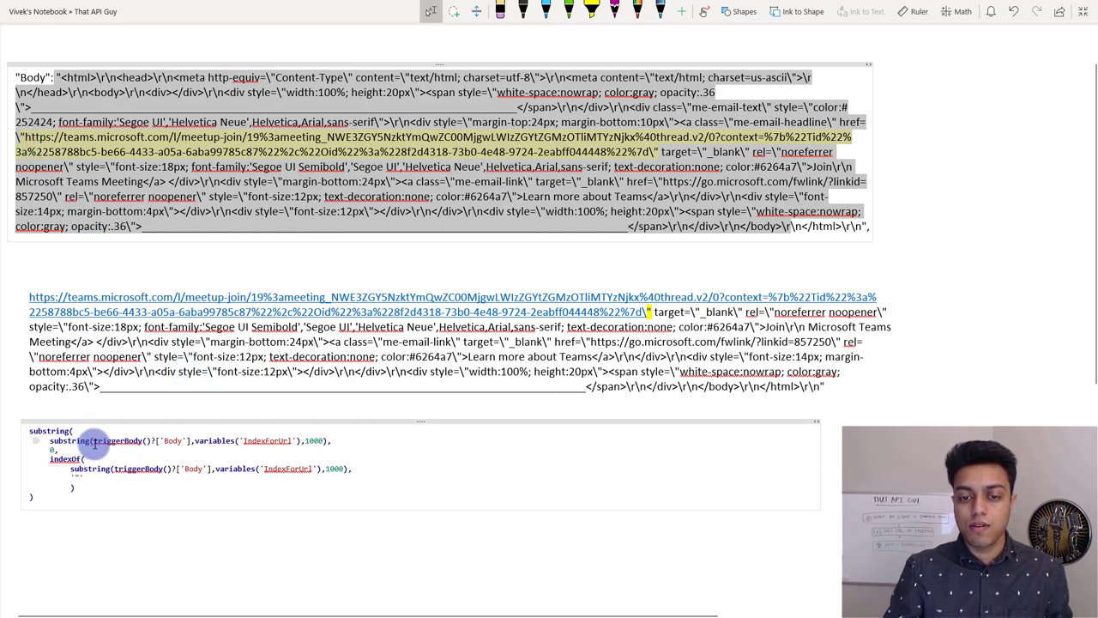
pyautogui.moveTo(96, 442); pyautogui.dragTo(191, 442)
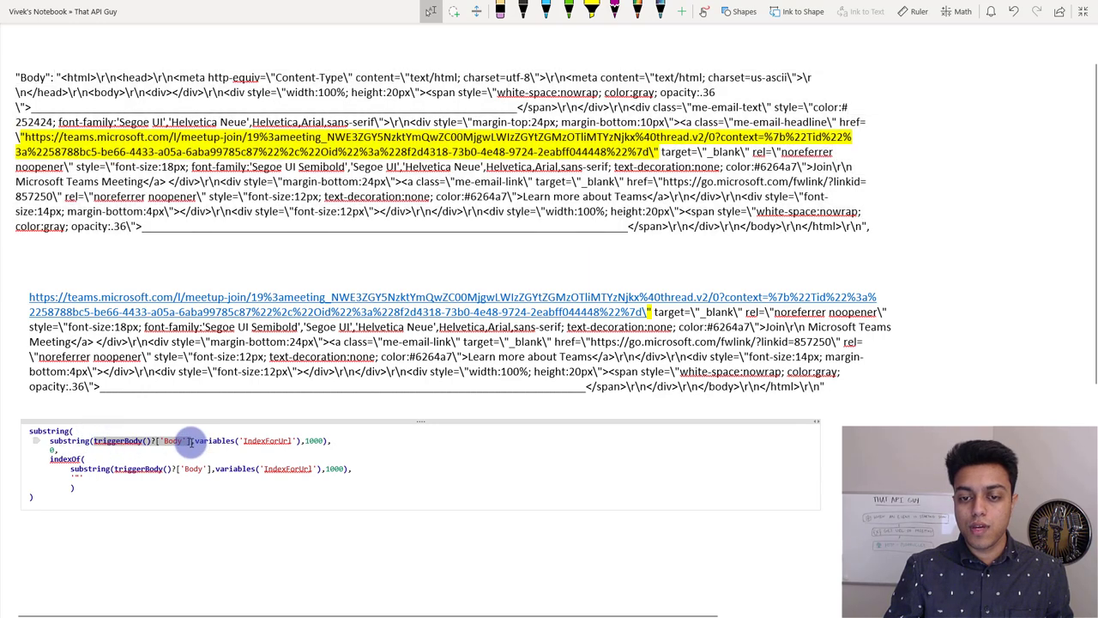
pyautogui.click(195, 442)
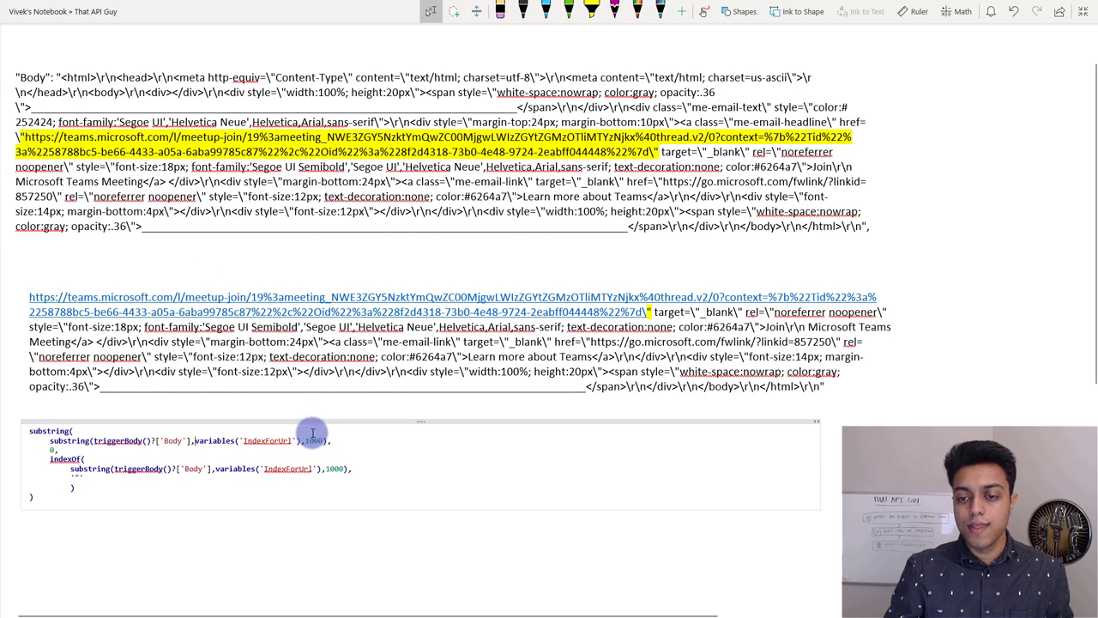
pyautogui.moveTo(304, 441); pyautogui.dragTo(325, 446)
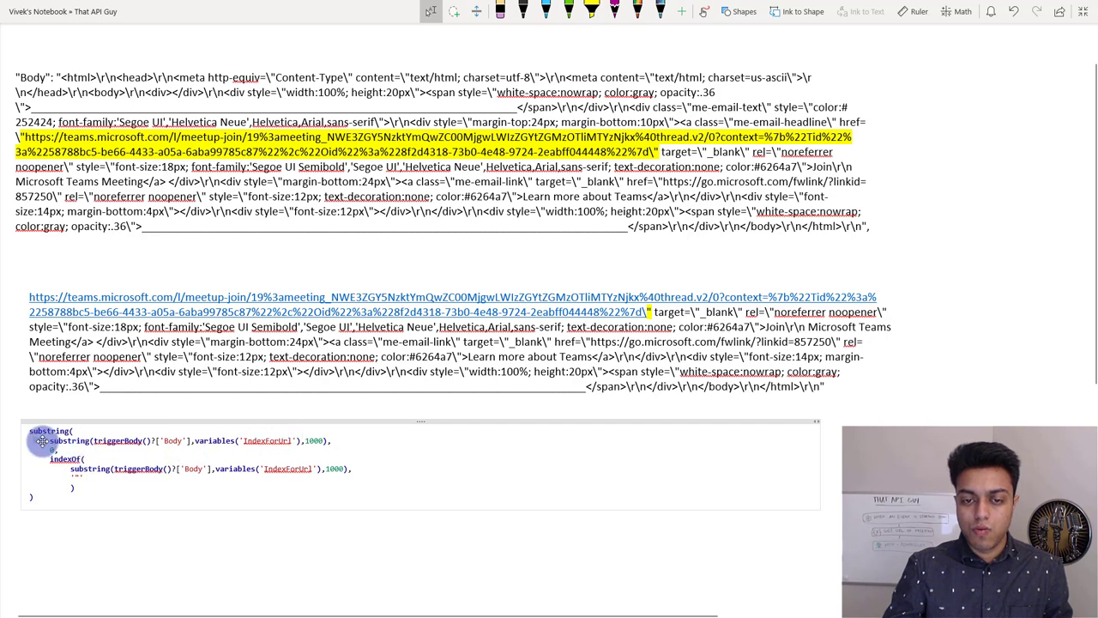
pyautogui.moveTo(19, 136); pyautogui.dragTo(182, 233)
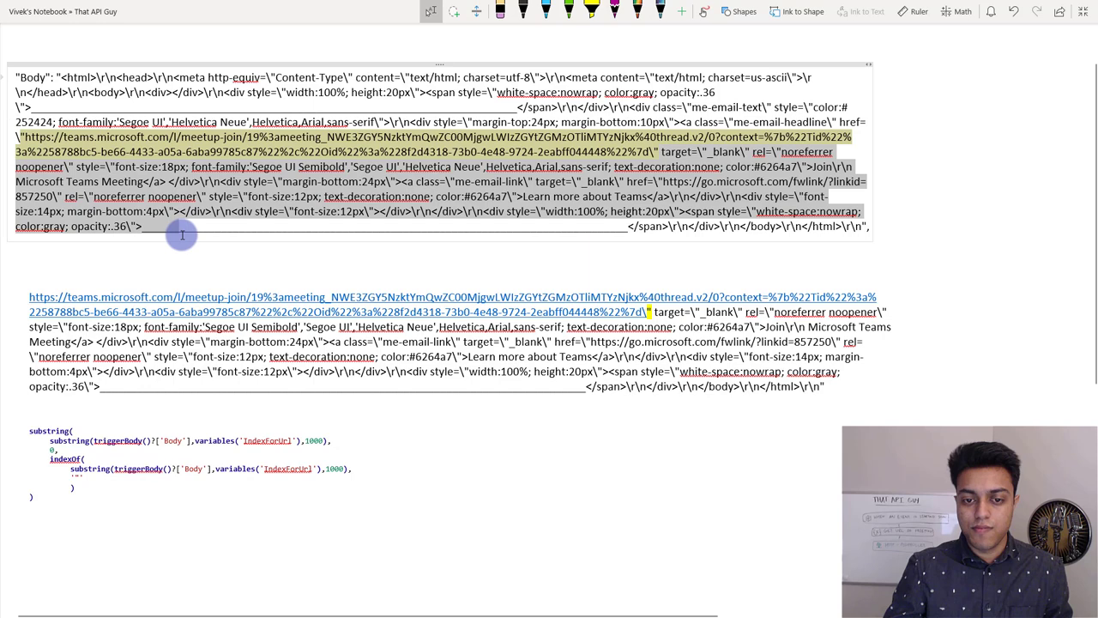
pyautogui.moveTo(49, 440); pyautogui.dragTo(331, 439)
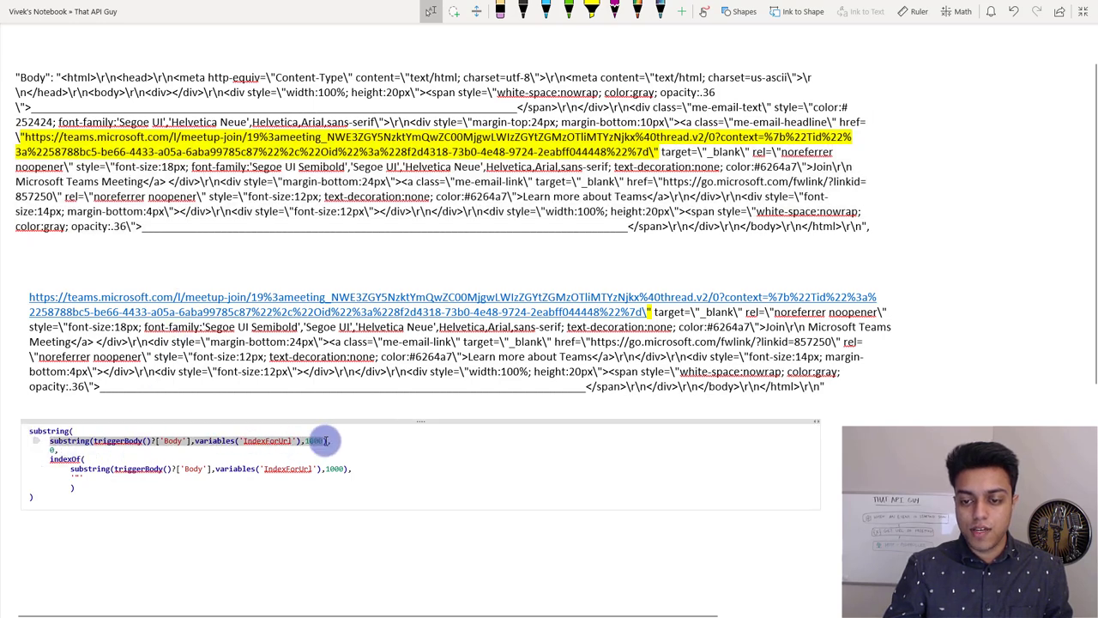
pyautogui.click(654, 152)
pyautogui.moveTo(654, 152); pyautogui.dragTo(32, 140)
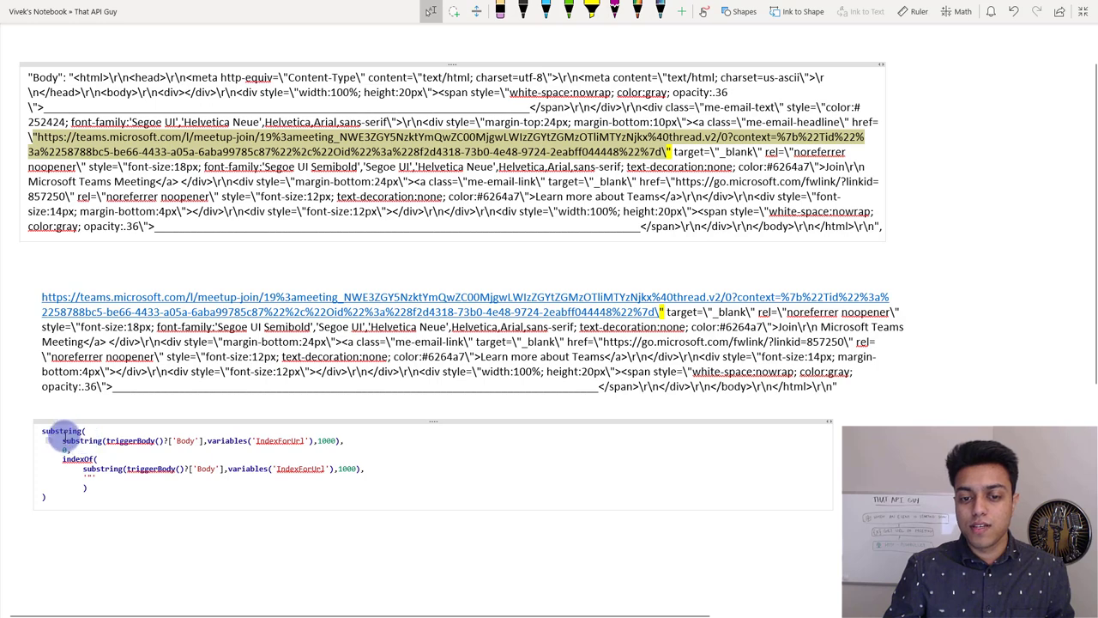
pyautogui.moveTo(91, 429); pyautogui.dragTo(41, 430)
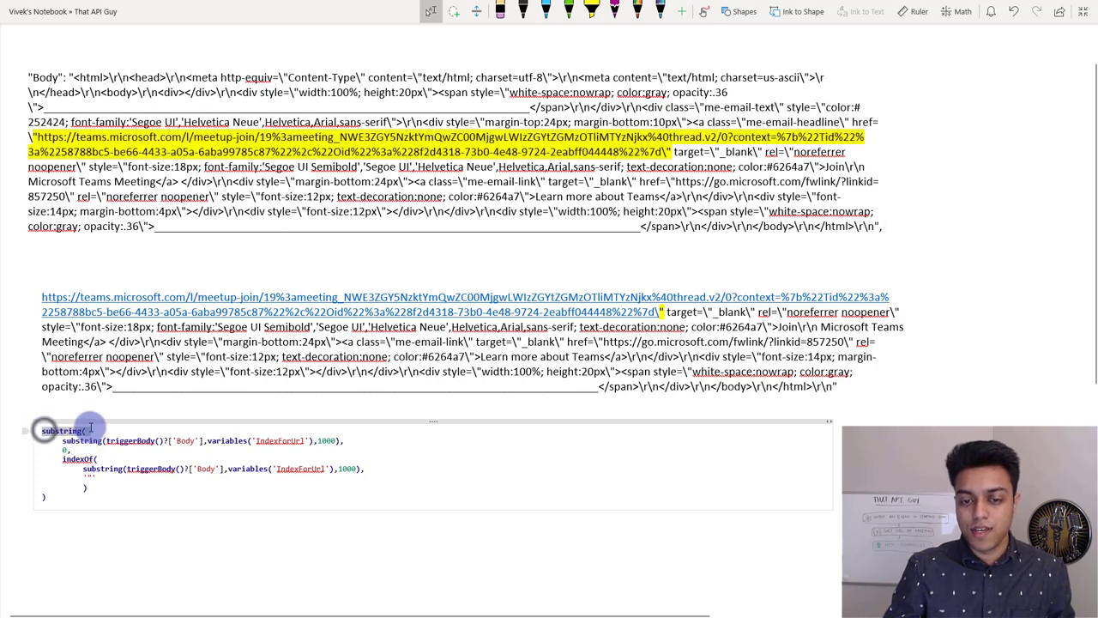
pyautogui.moveTo(42, 297); pyautogui.dragTo(851, 381)
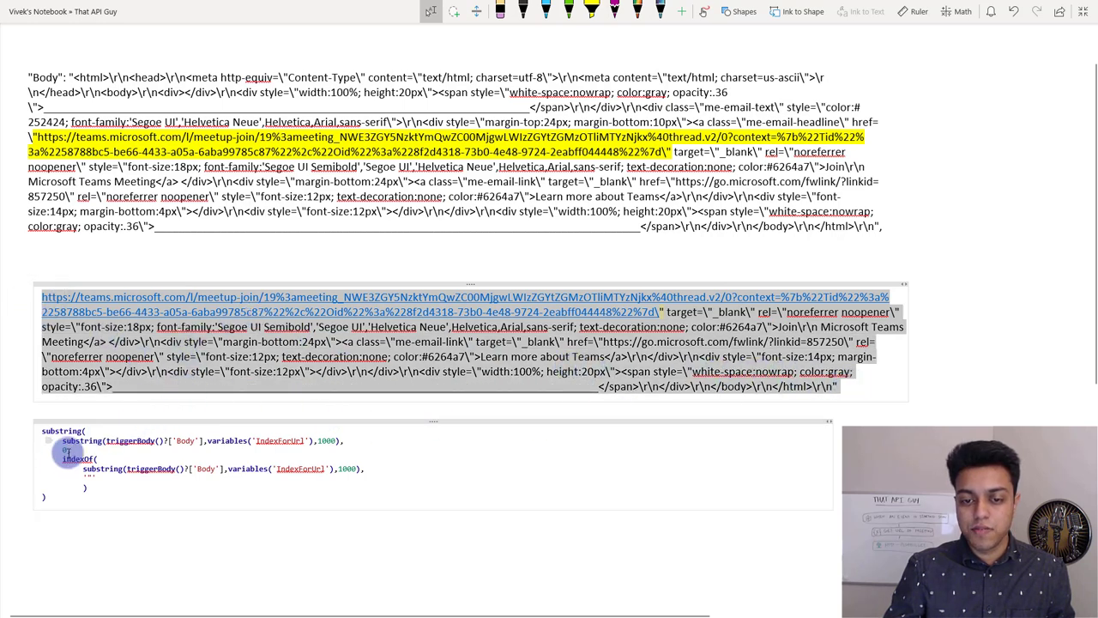
# - Highlight the inner substring line, whole expression and Teams URL, then exit full-page view
pyautogui.click(57, 442)
pyautogui.moveTo(336, 427); pyautogui.dragTo(354, 439)
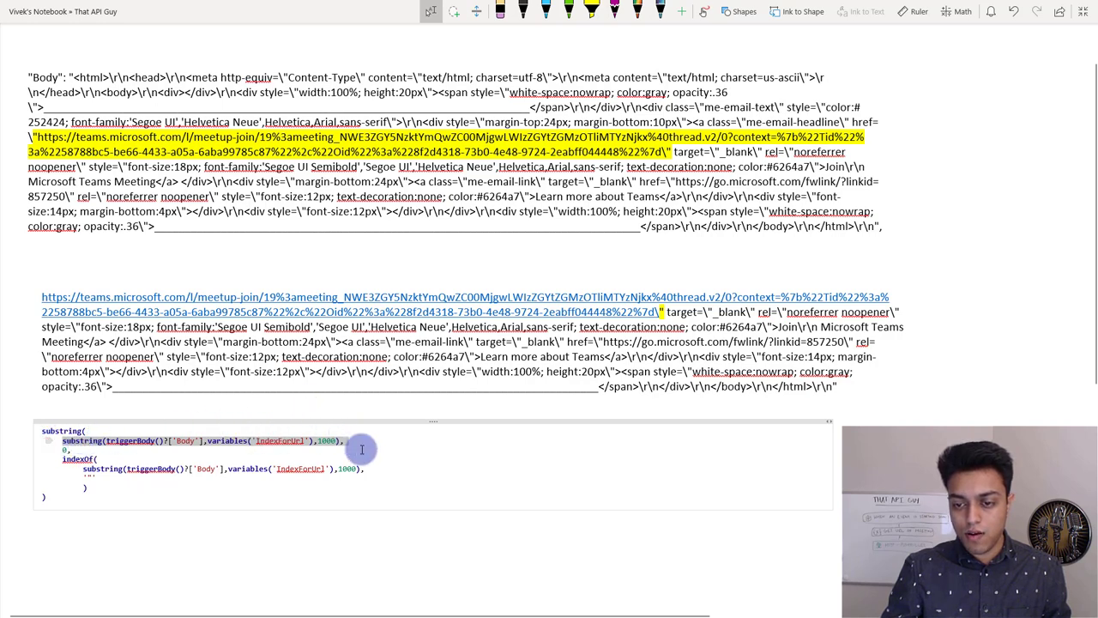
pyautogui.click(100, 480)
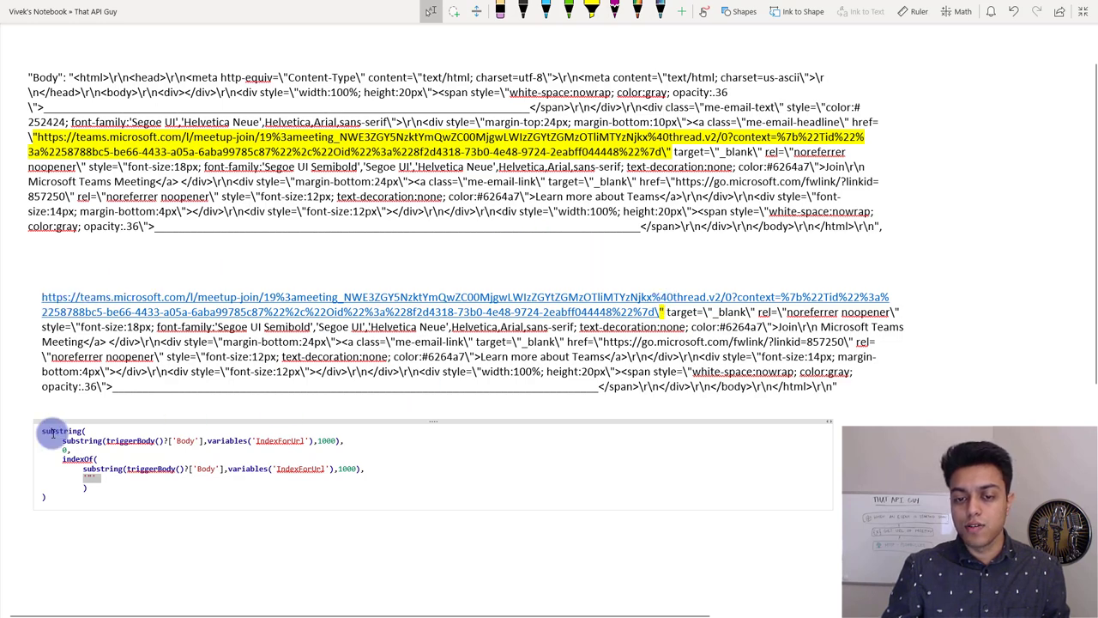
pyautogui.moveTo(37, 429); pyautogui.dragTo(130, 505)
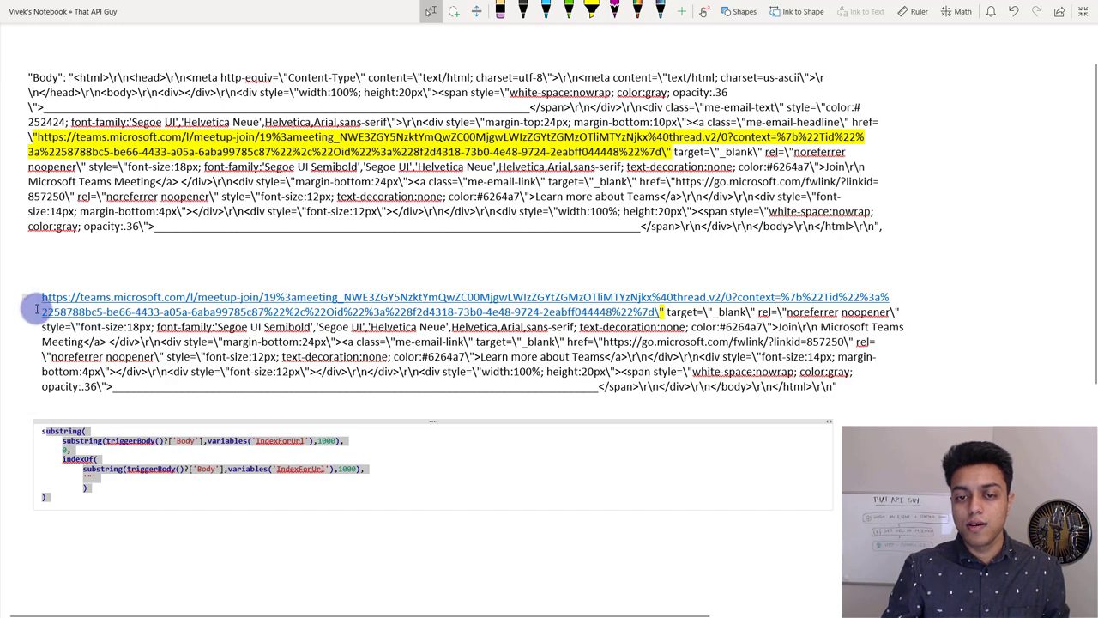
pyautogui.moveTo(38, 297); pyautogui.dragTo(659, 312)
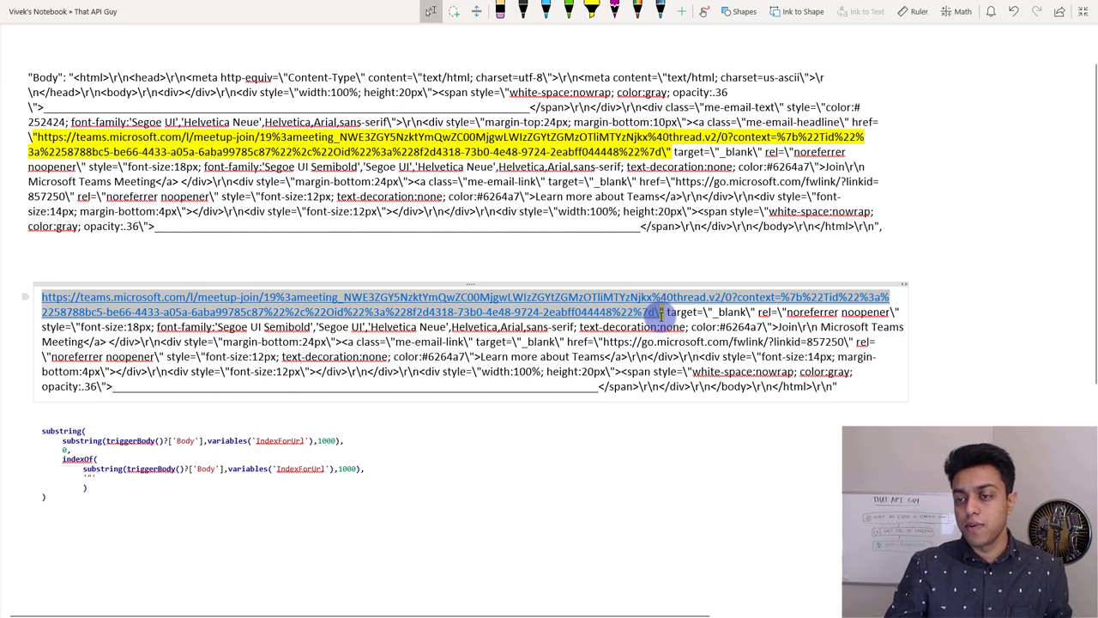
pyautogui.click(1083, 12)
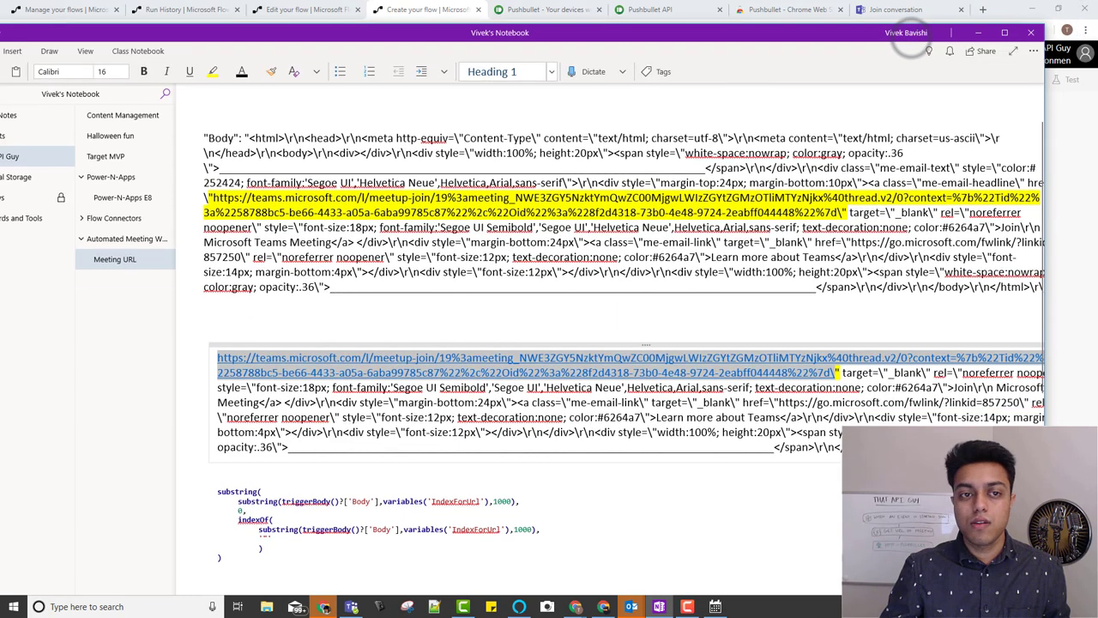
# - Begin an indexOf expression as IndexForURL's initial value
pyautogui.doubleClick(247, 32)
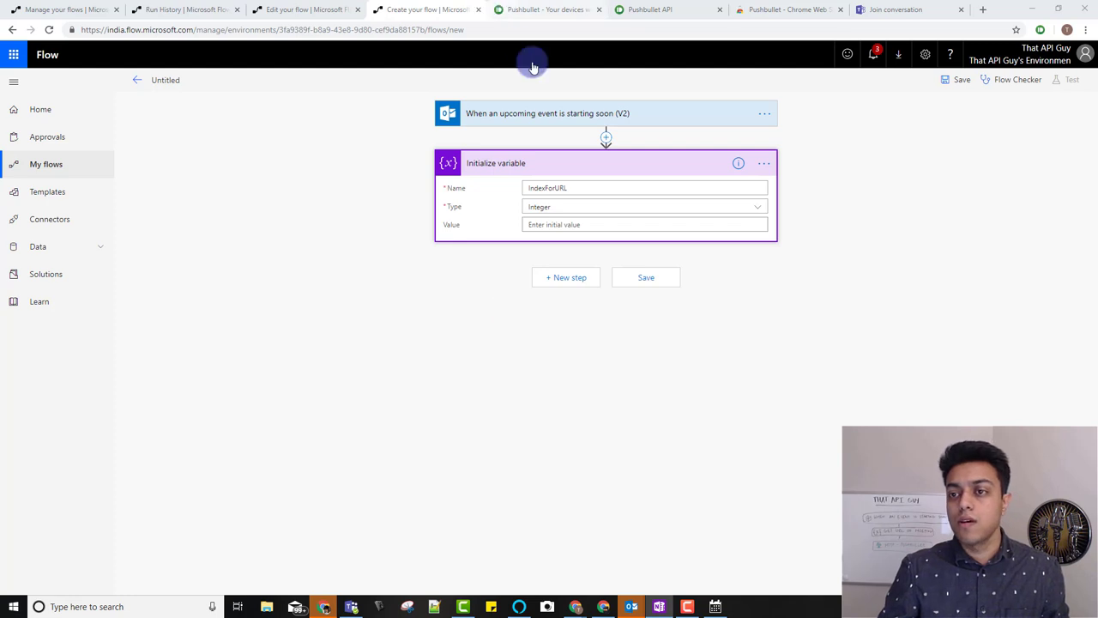
pyautogui.click(590, 213)
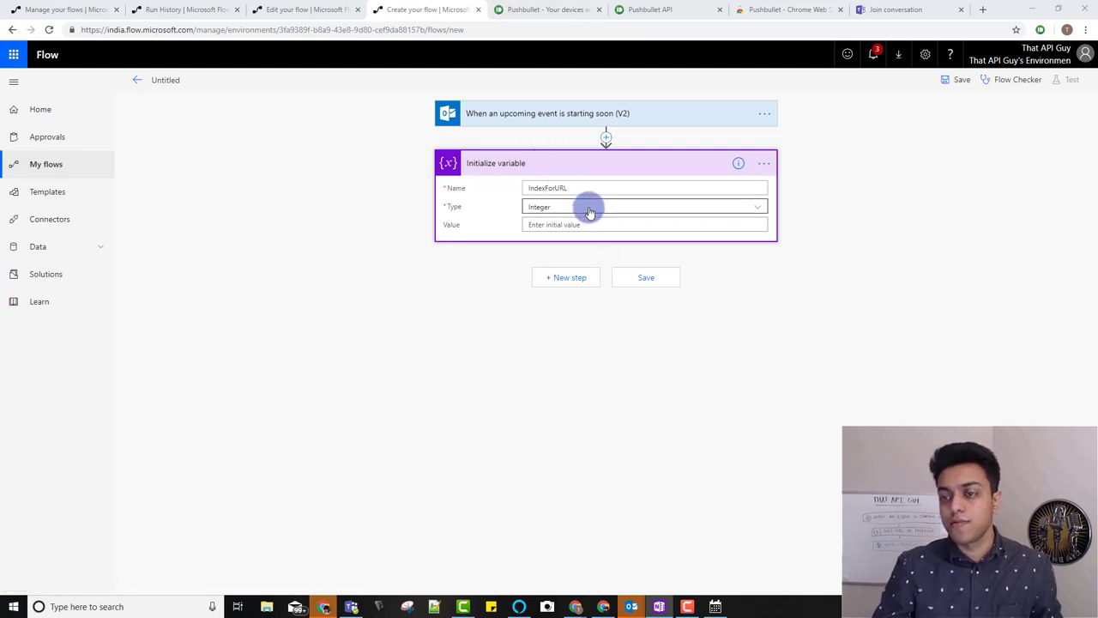
pyautogui.click(577, 223)
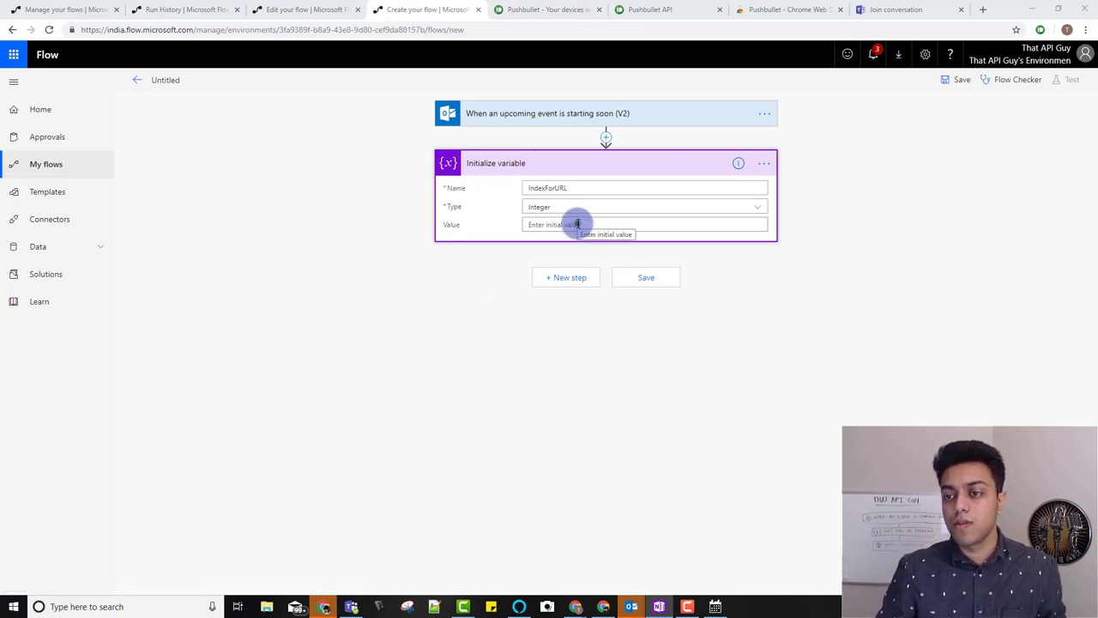
pyautogui.click(883, 158)
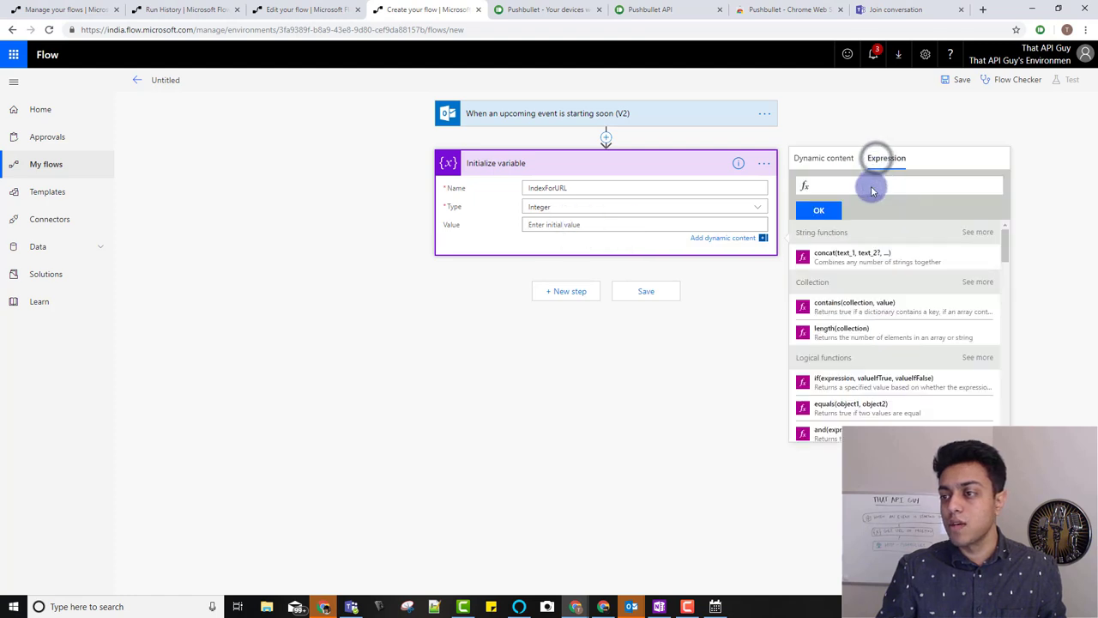
pyautogui.click(832, 184)
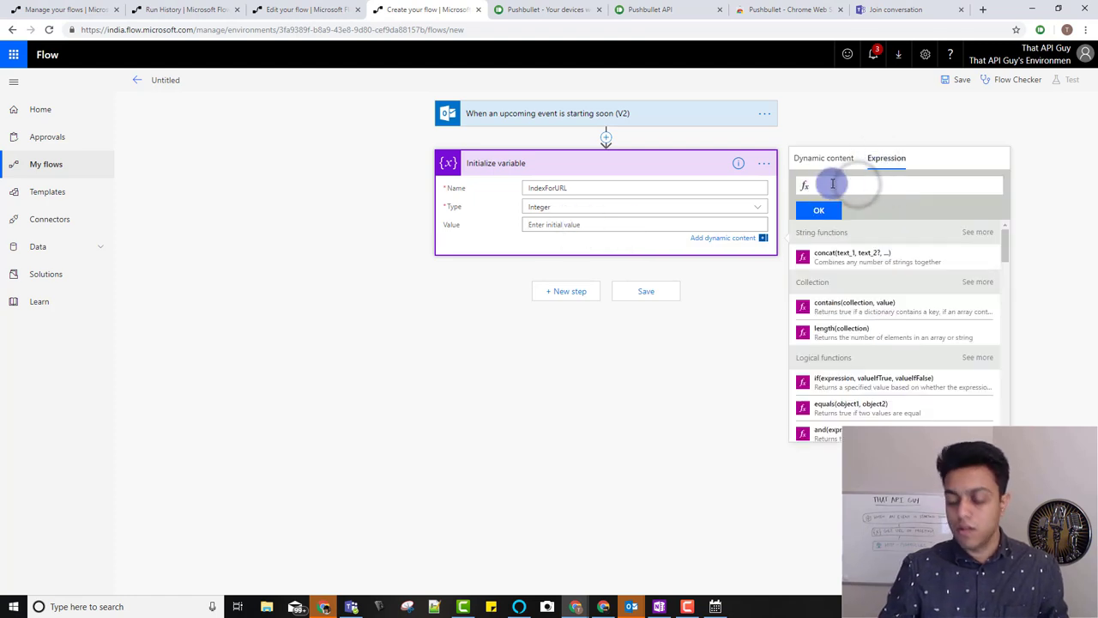
pyautogui.write('indexOf(')
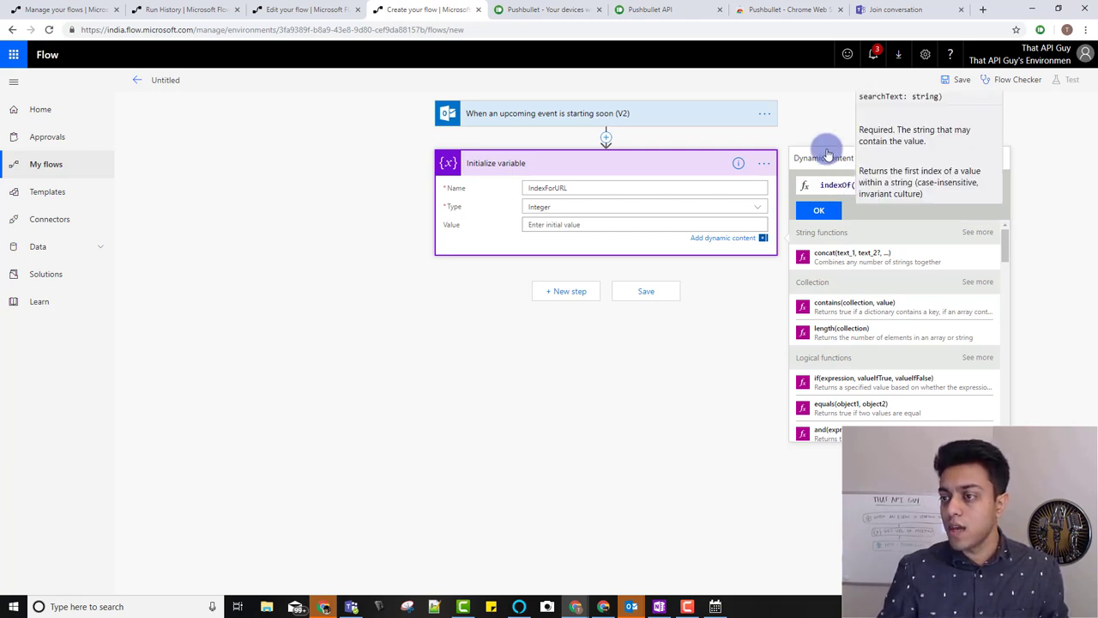
# - Browse the trigger's dynamic content outputs, then view the existing meeting-links flow
pyautogui.click(830, 159)
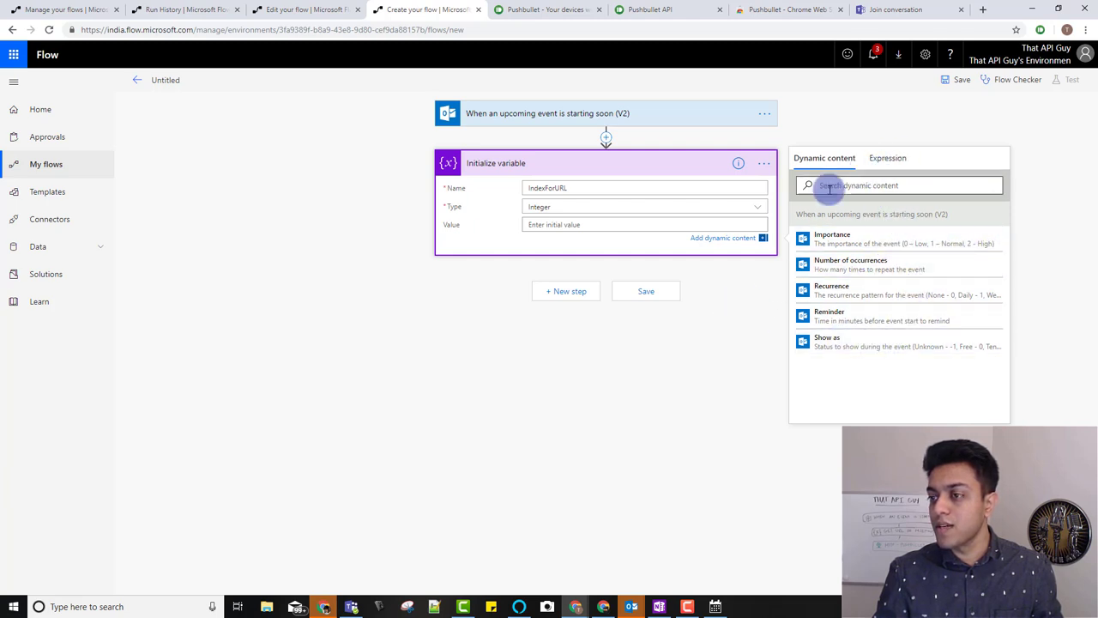
pyautogui.click(891, 160)
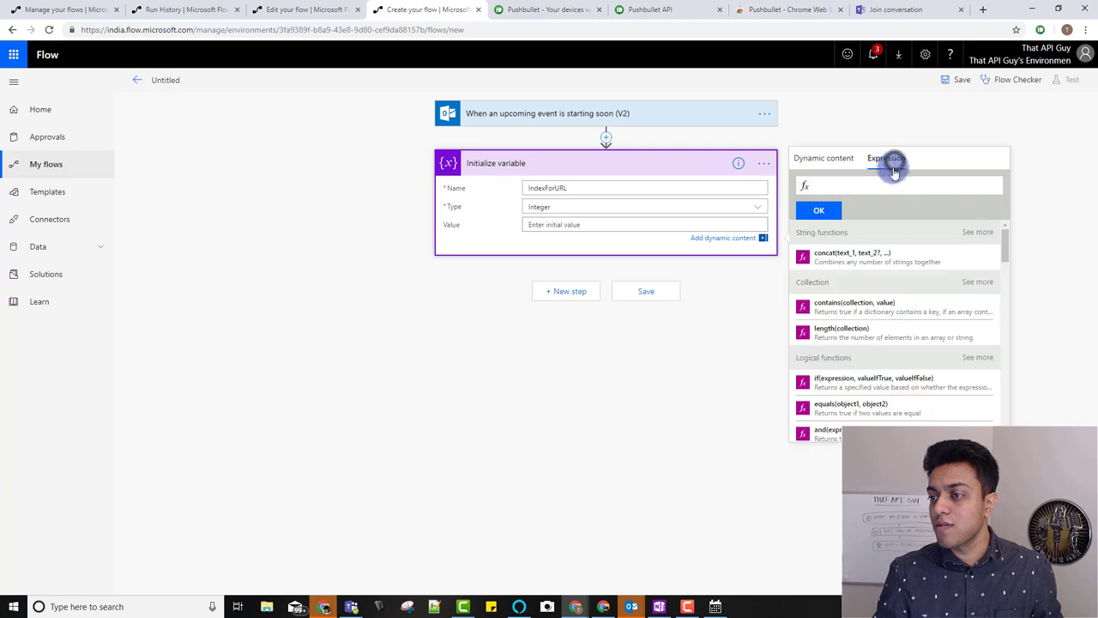
pyautogui.click(807, 160)
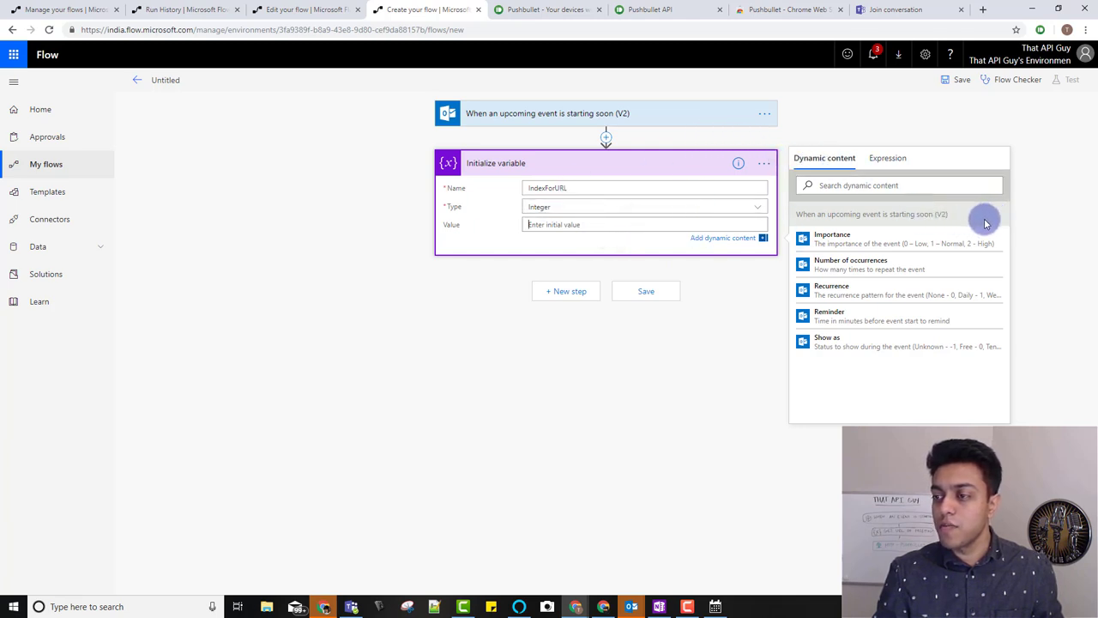
pyautogui.click(829, 189)
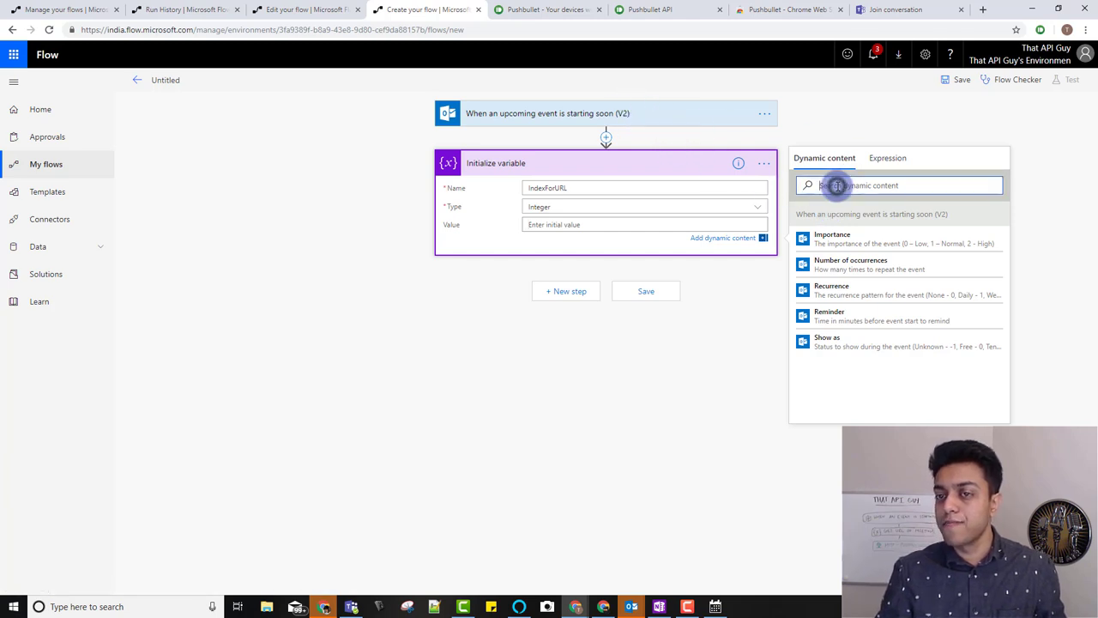
pyautogui.click(276, 9)
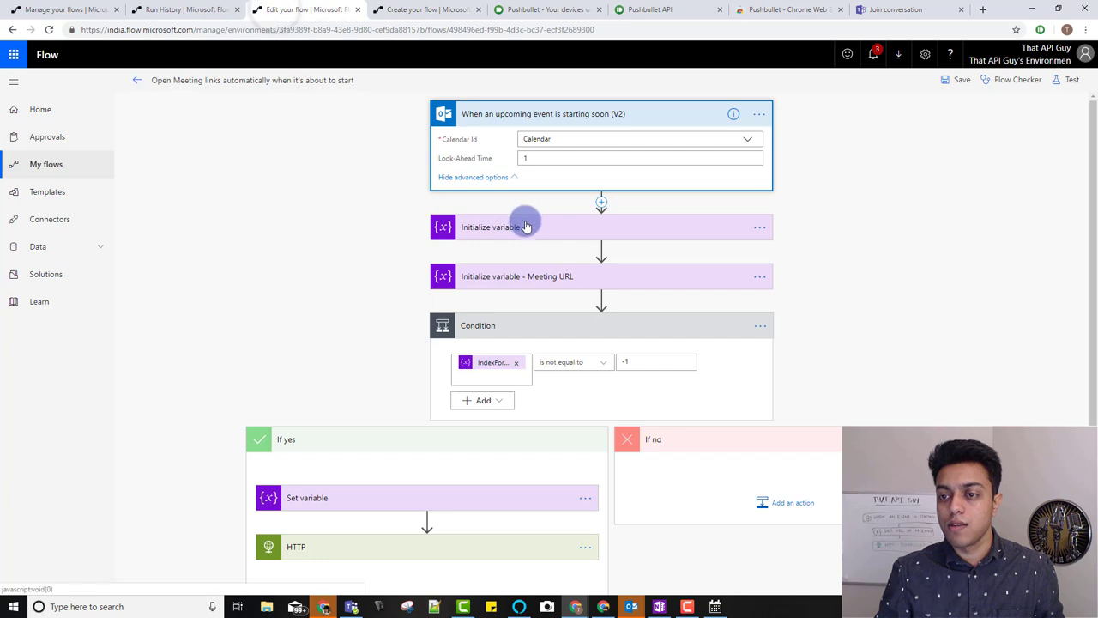
pyautogui.click(177, 9)
pyautogui.scroll(3, 677, 355)
pyautogui.scroll(2, 905, 272)
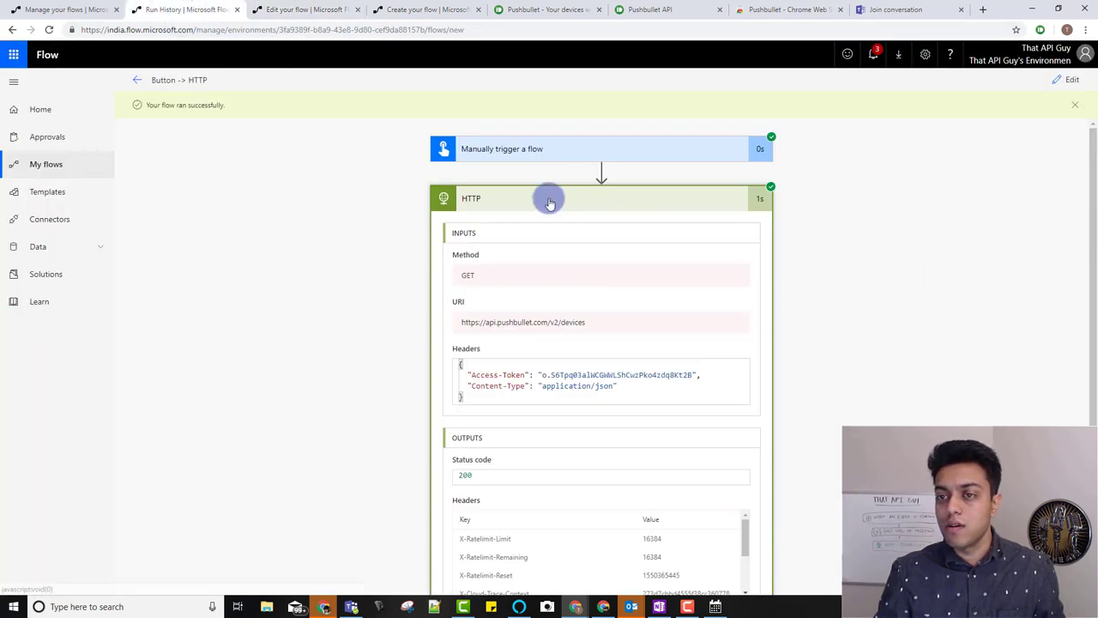
pyautogui.click(51, 10)
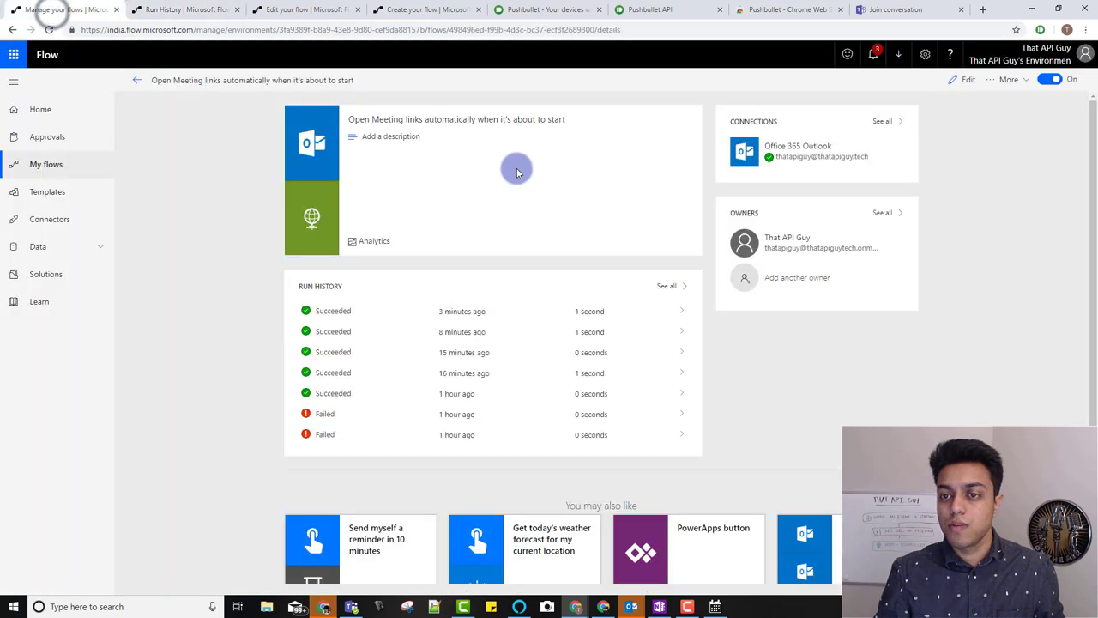
pyautogui.click(387, 335)
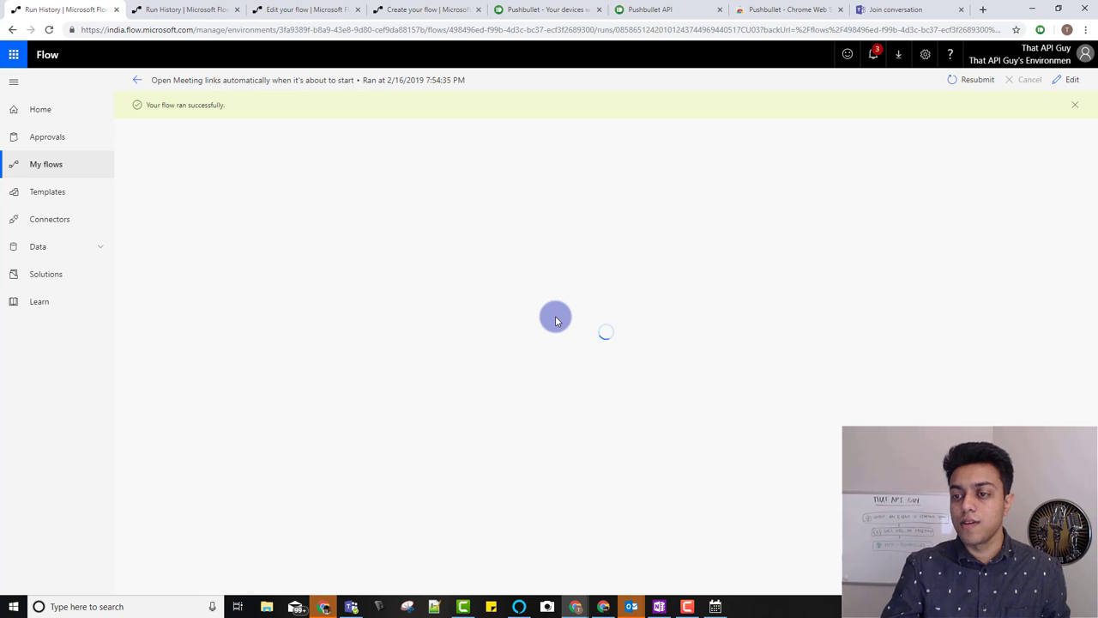
pyautogui.click(541, 149)
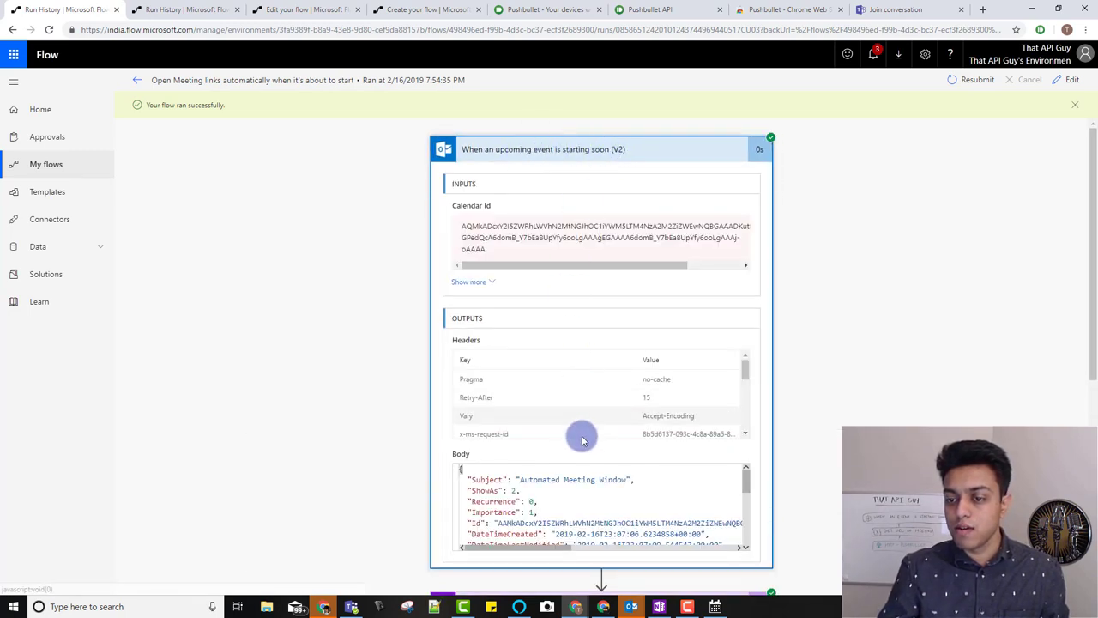
pyautogui.scroll(-3, 581, 425)
pyautogui.scroll(-2, 737, 476)
pyautogui.scroll(-1, 737, 476)
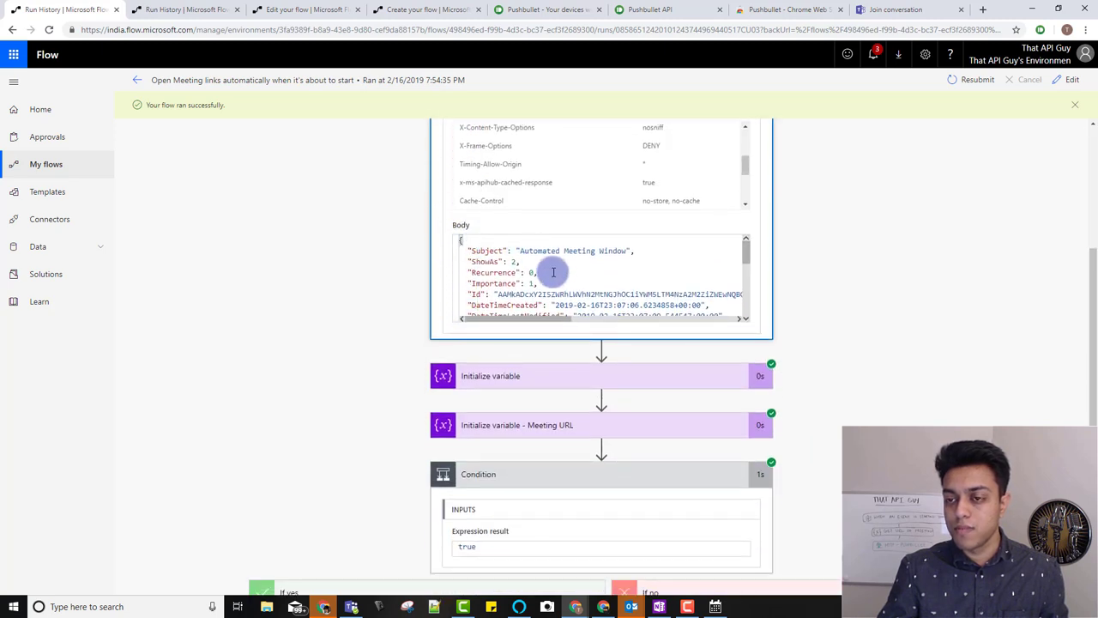
pyautogui.scroll(-1, 547, 288)
pyautogui.scroll(-1, 536, 283)
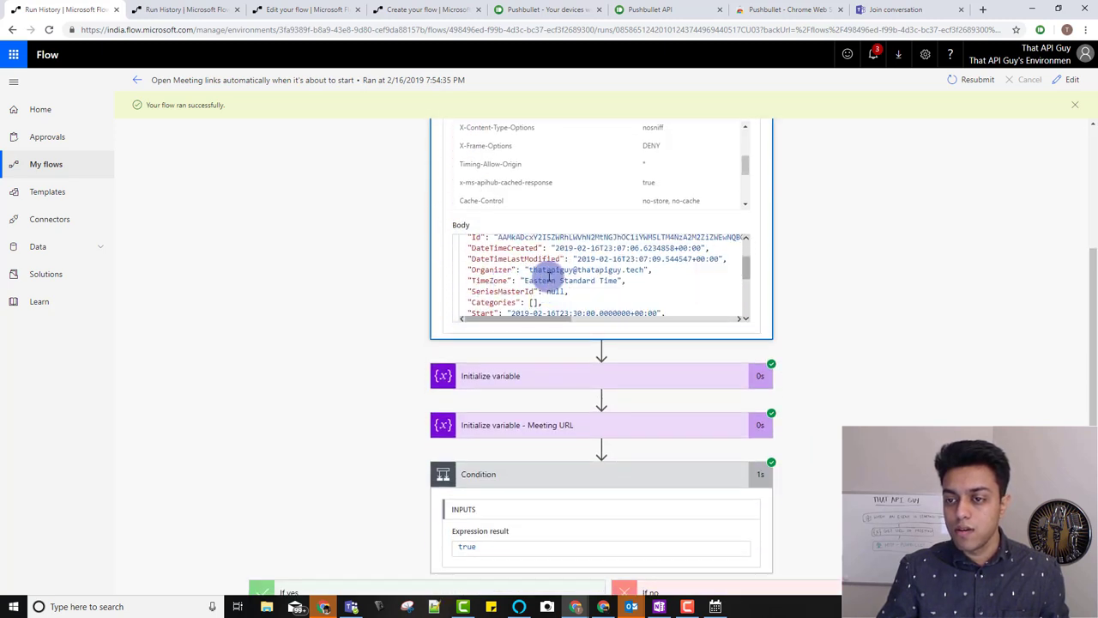
pyautogui.scroll(-2, 497, 288)
pyautogui.scroll(-2, 496, 290)
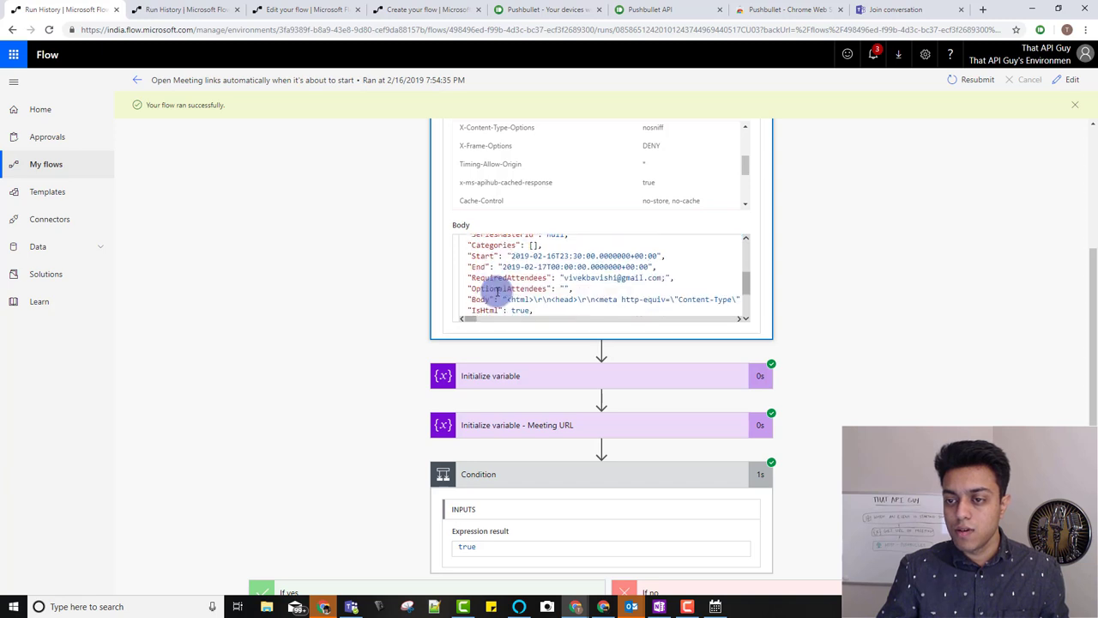
pyautogui.moveTo(470, 271); pyautogui.dragTo(495, 272)
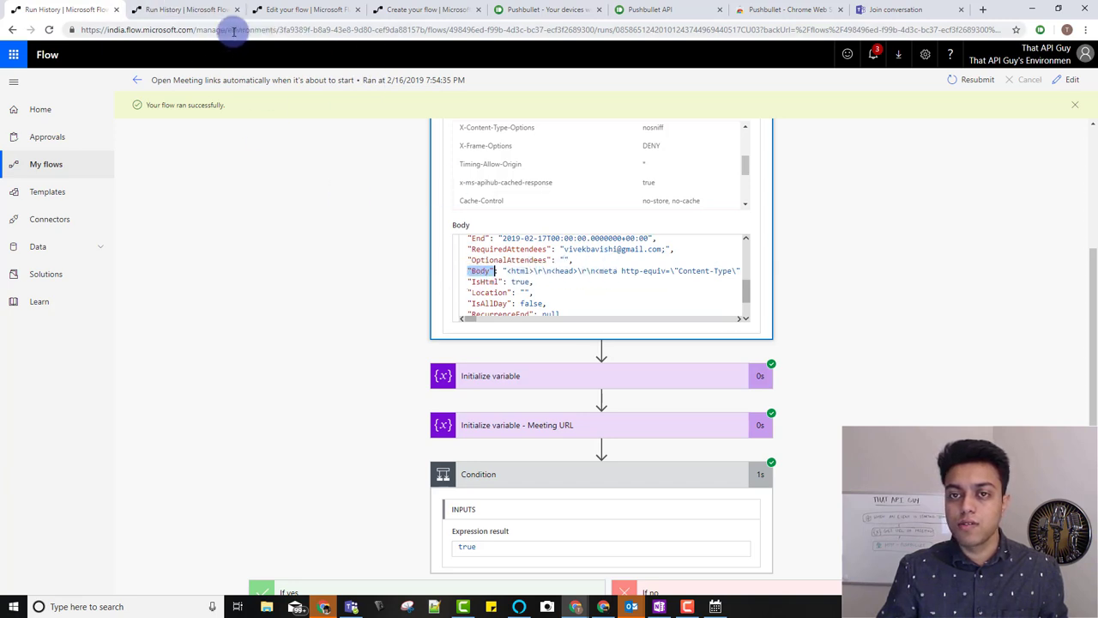
pyautogui.click(302, 9)
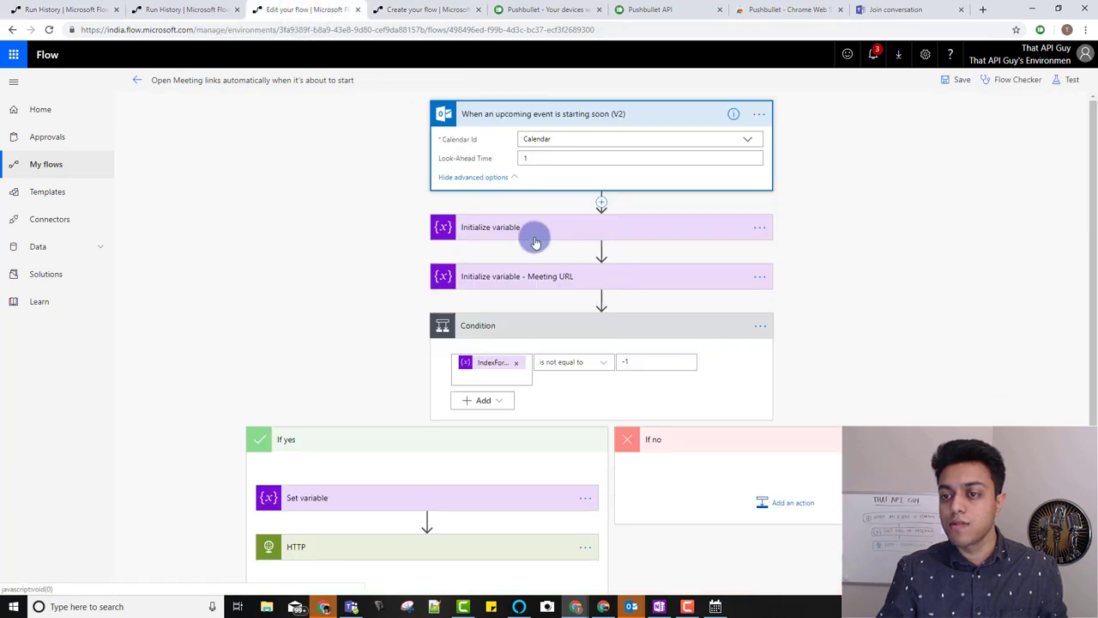
# - Write an indexOf expression in the new flow, replacing Subject with Body as its first argument
pyautogui.click(420, 10)
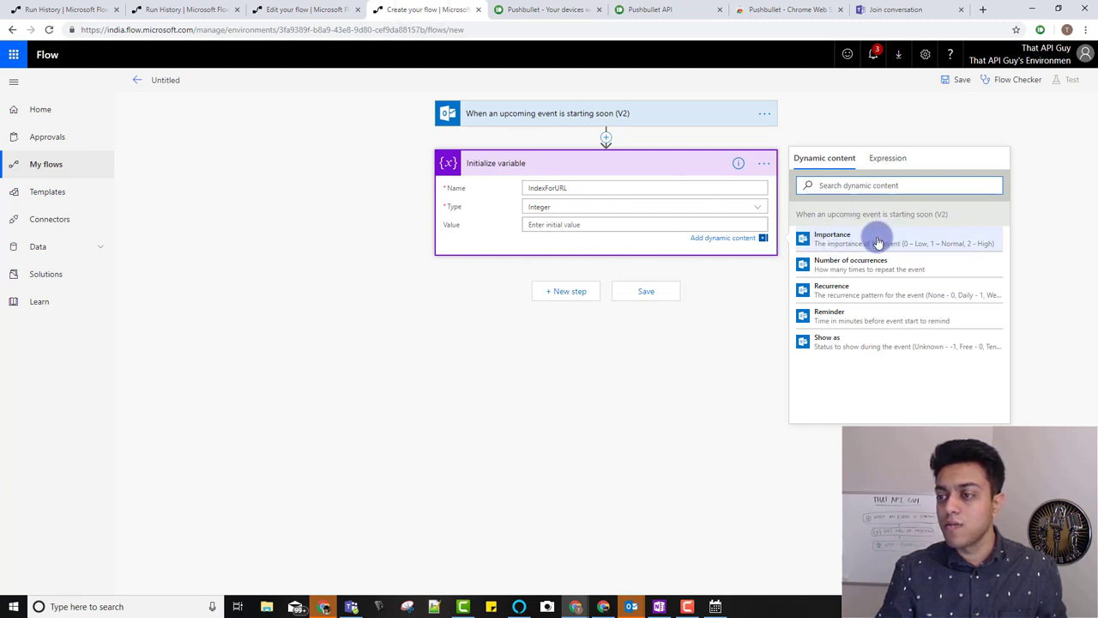
pyautogui.click(884, 158)
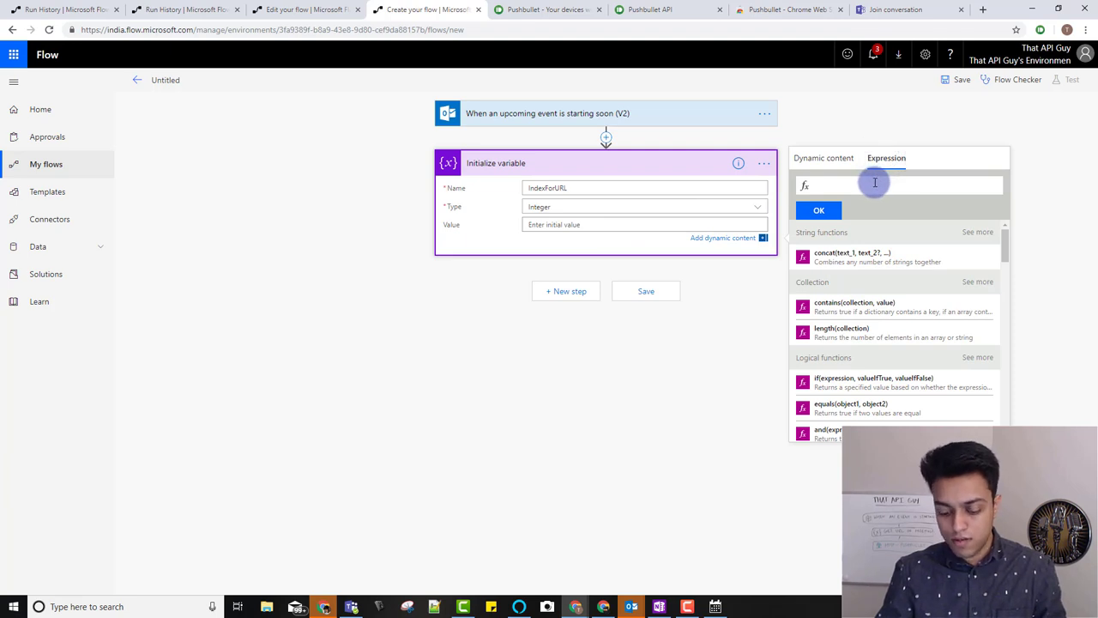
pyautogui.write('indexOf')
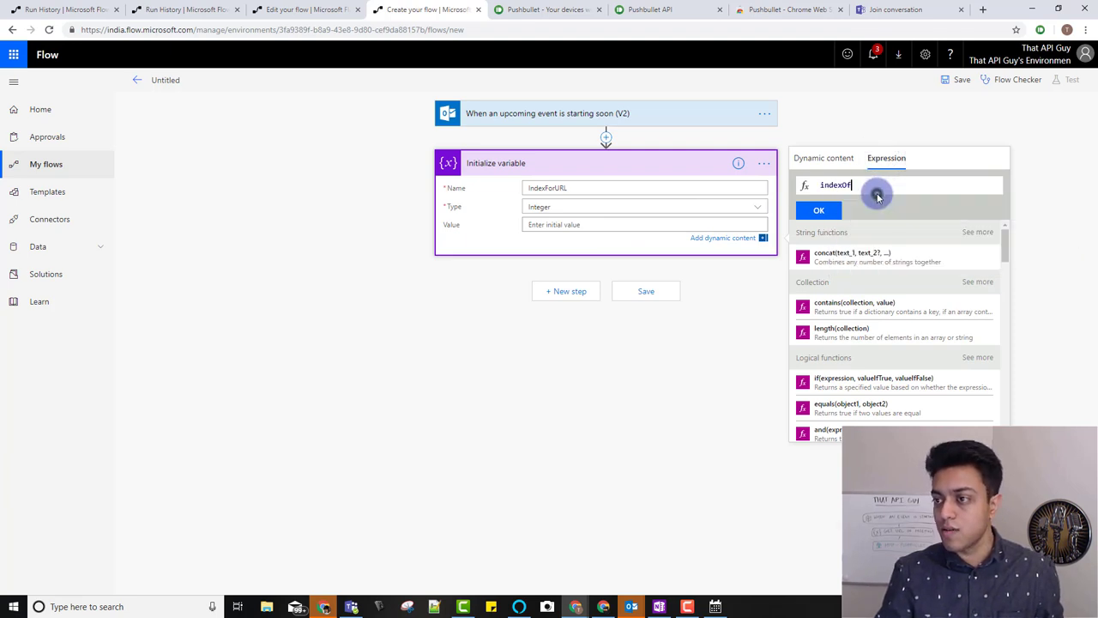
pyautogui.moveTo(849, 180)
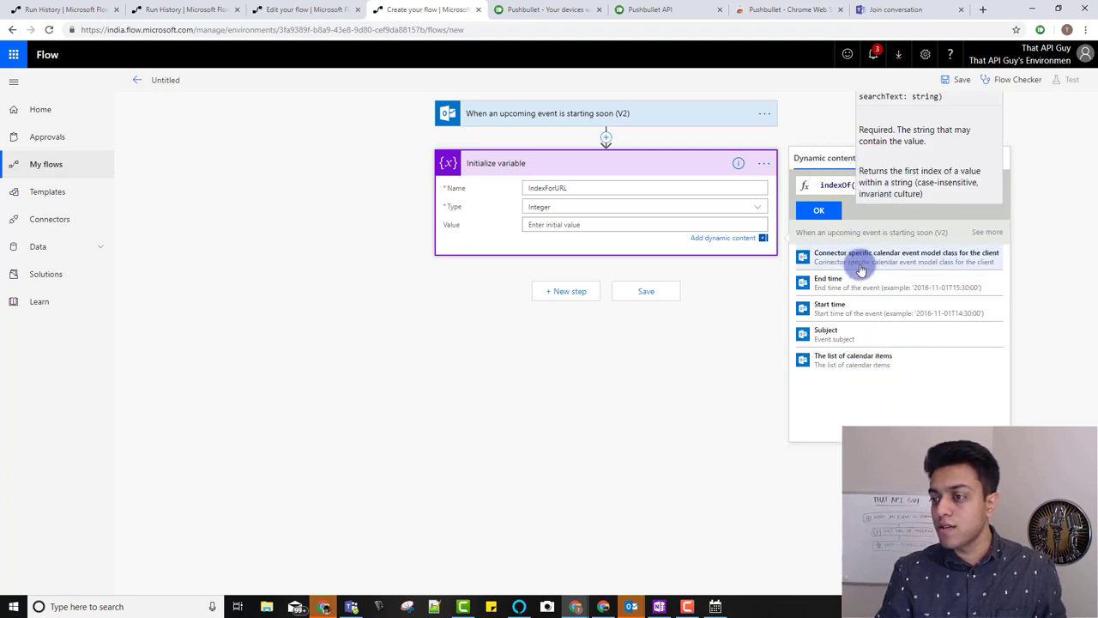
pyautogui.click(848, 342)
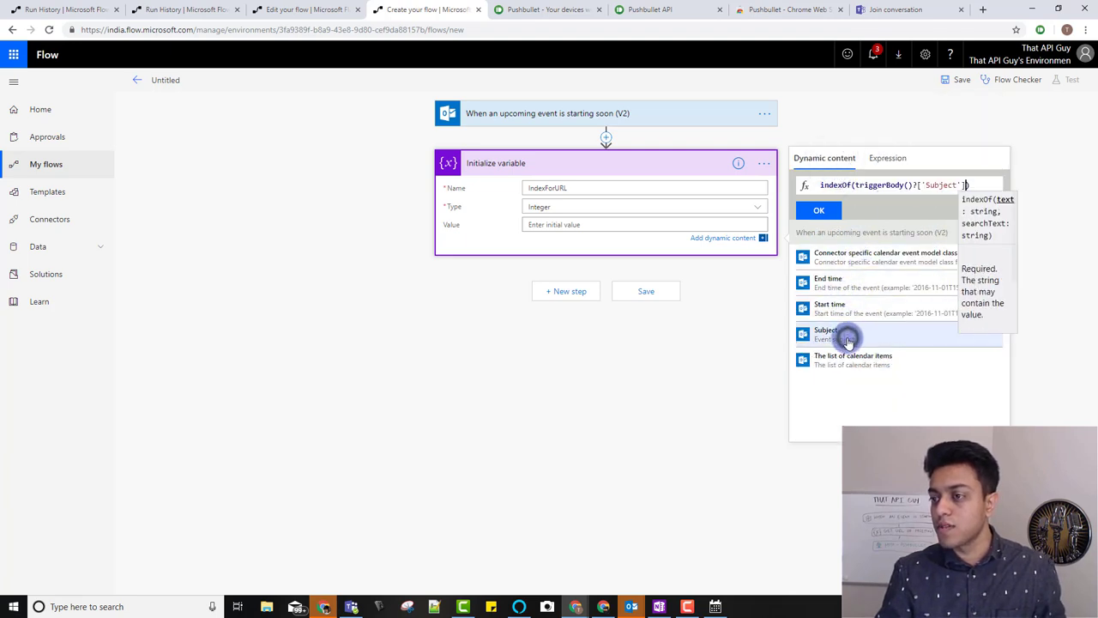
pyautogui.doubleClick(932, 184)
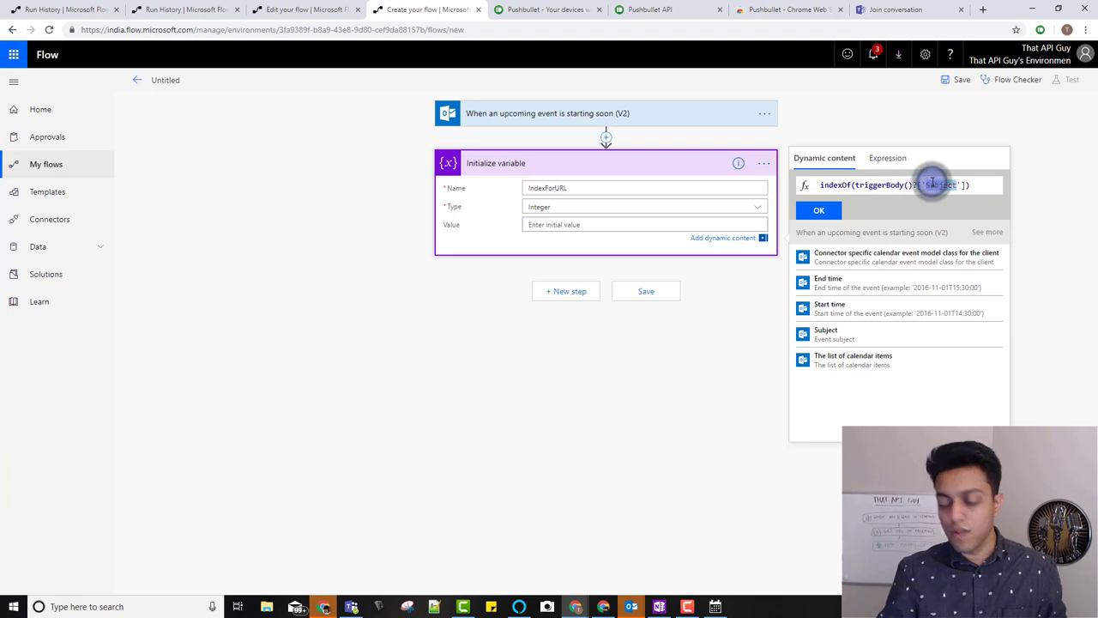
pyautogui.write('Bo')
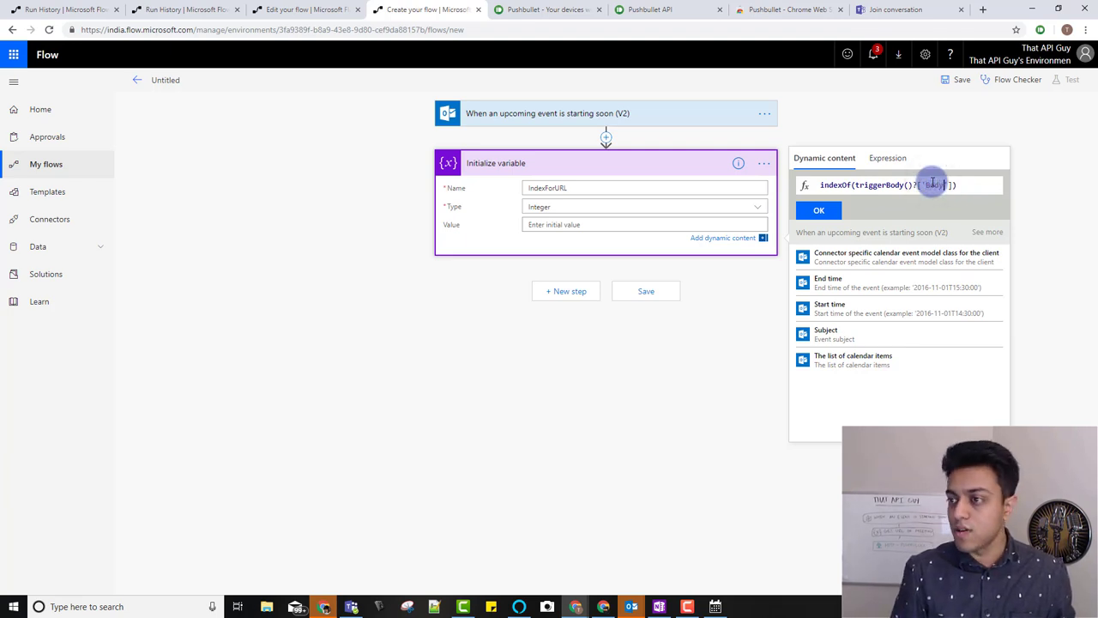
pyautogui.write('dy')
pyautogui.click(987, 231)
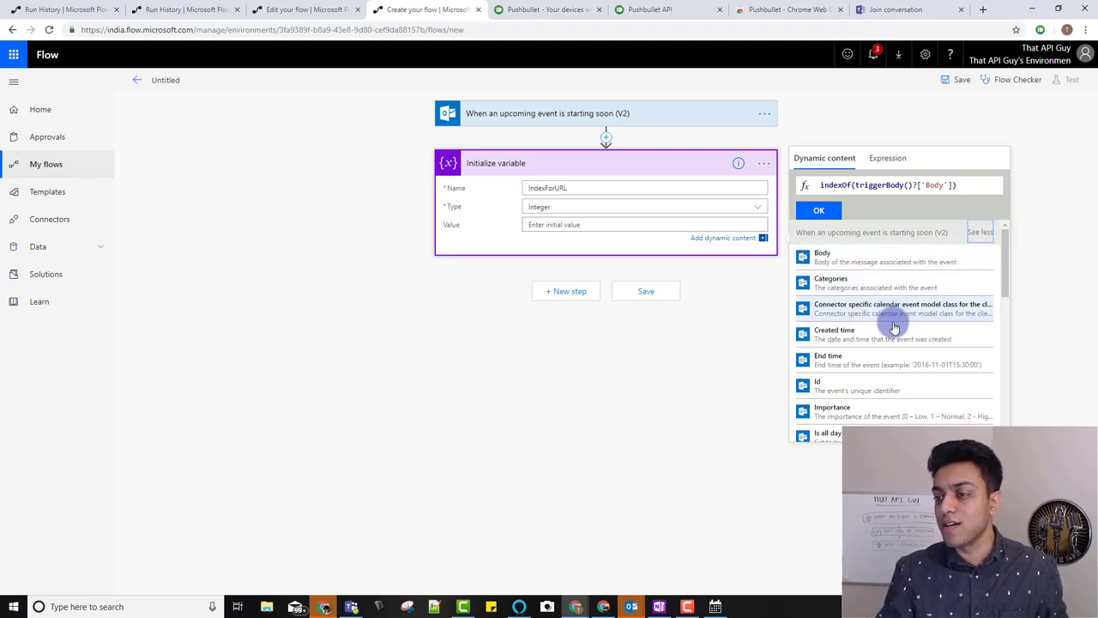
pyautogui.click(974, 184)
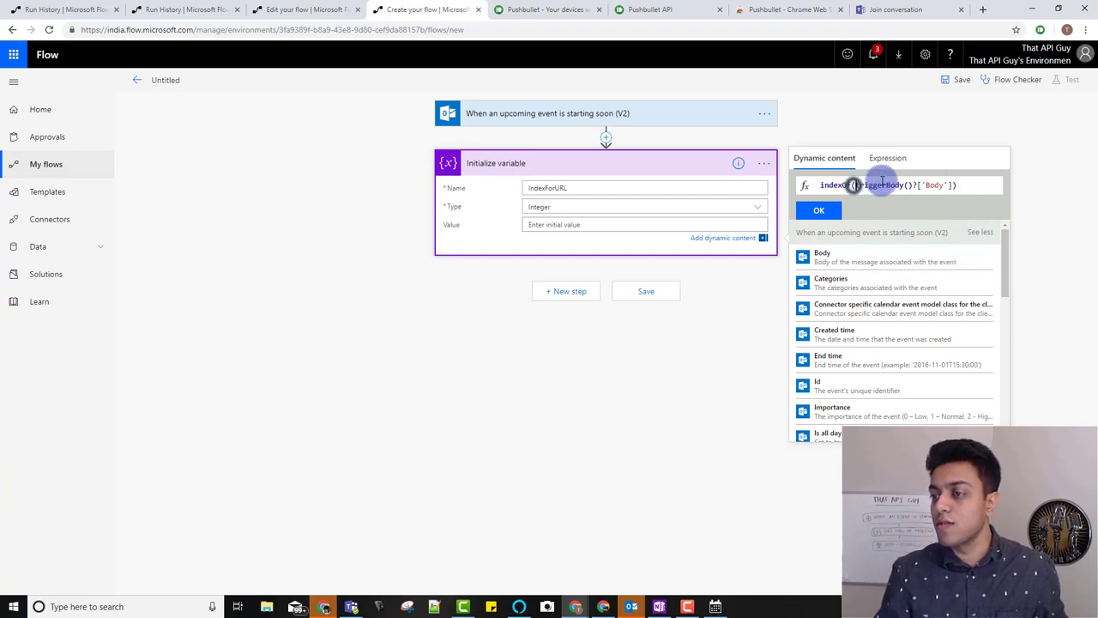
pyautogui.click(951, 185)
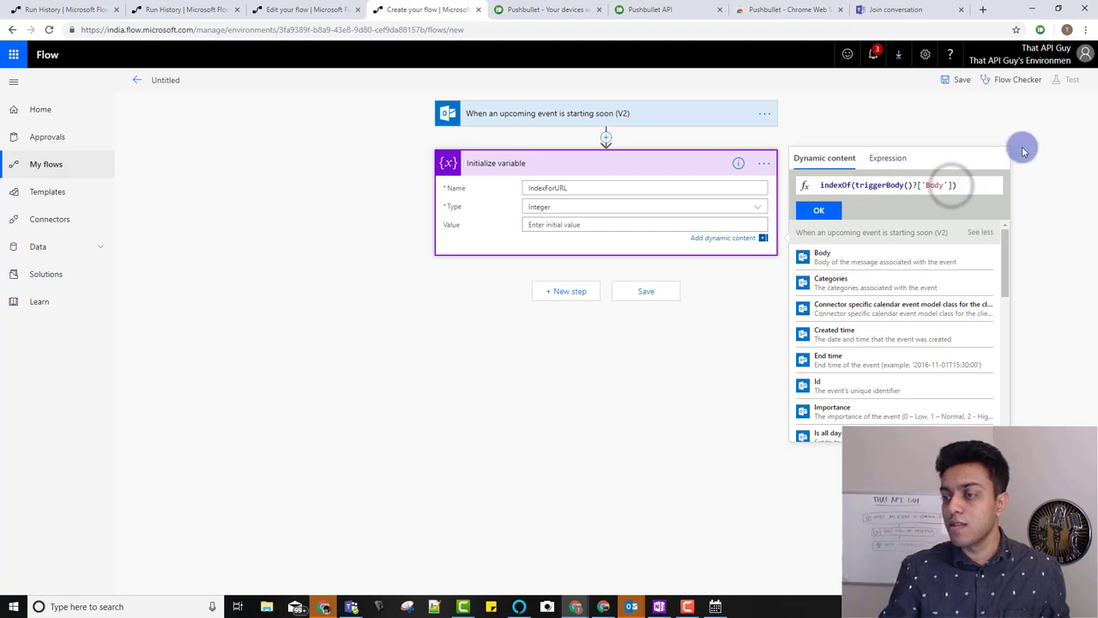
pyautogui.write(',')
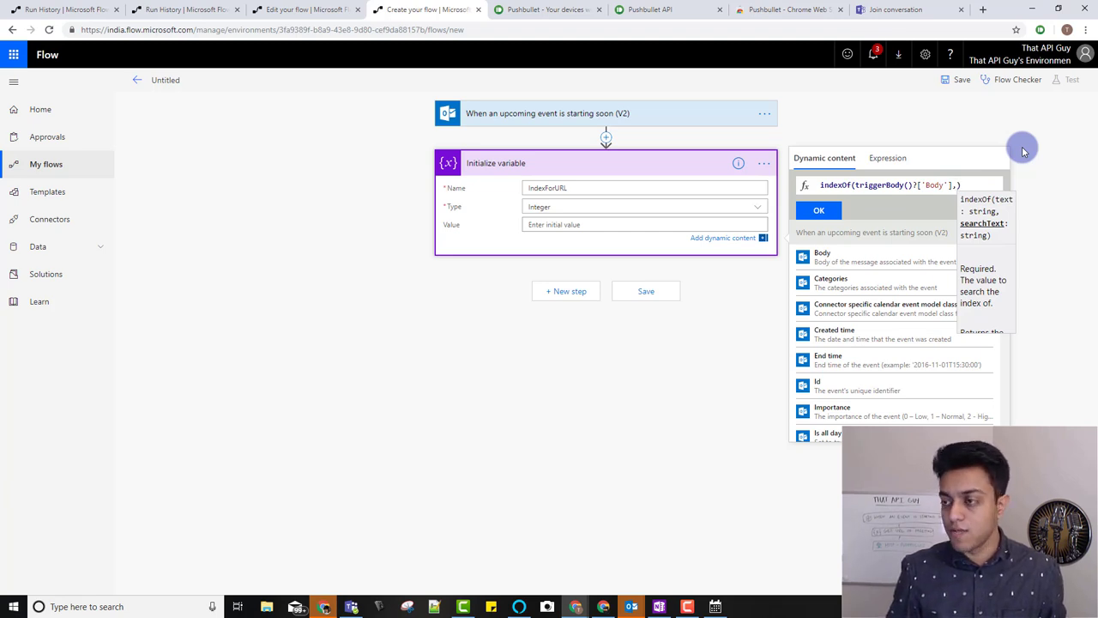
pyautogui.write("'")
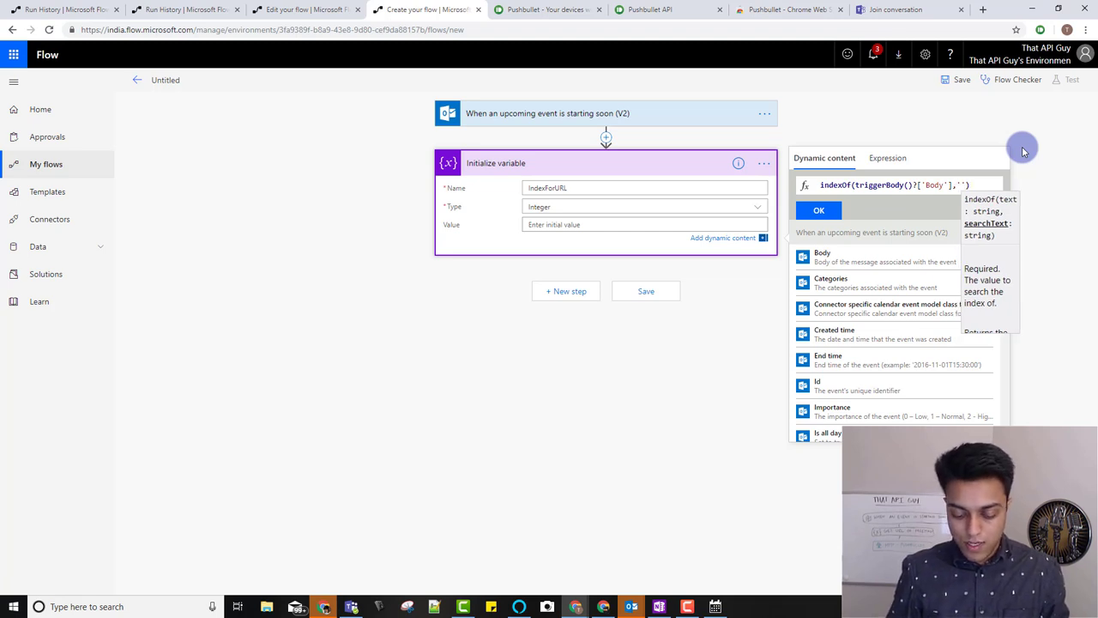
pyautogui.write('https')
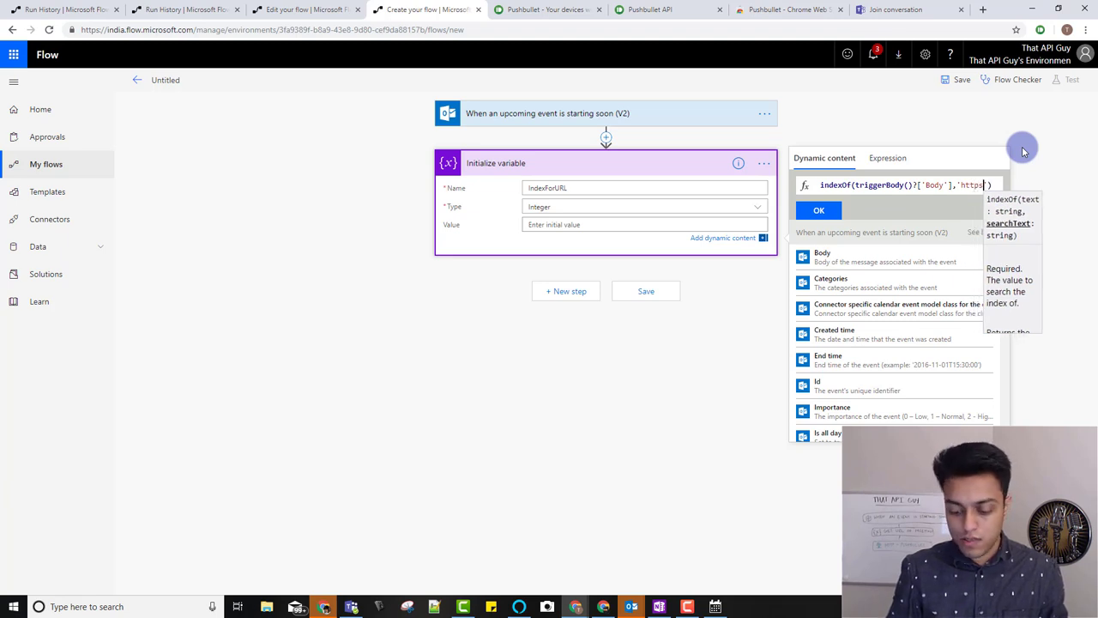
pyautogui.write('://')
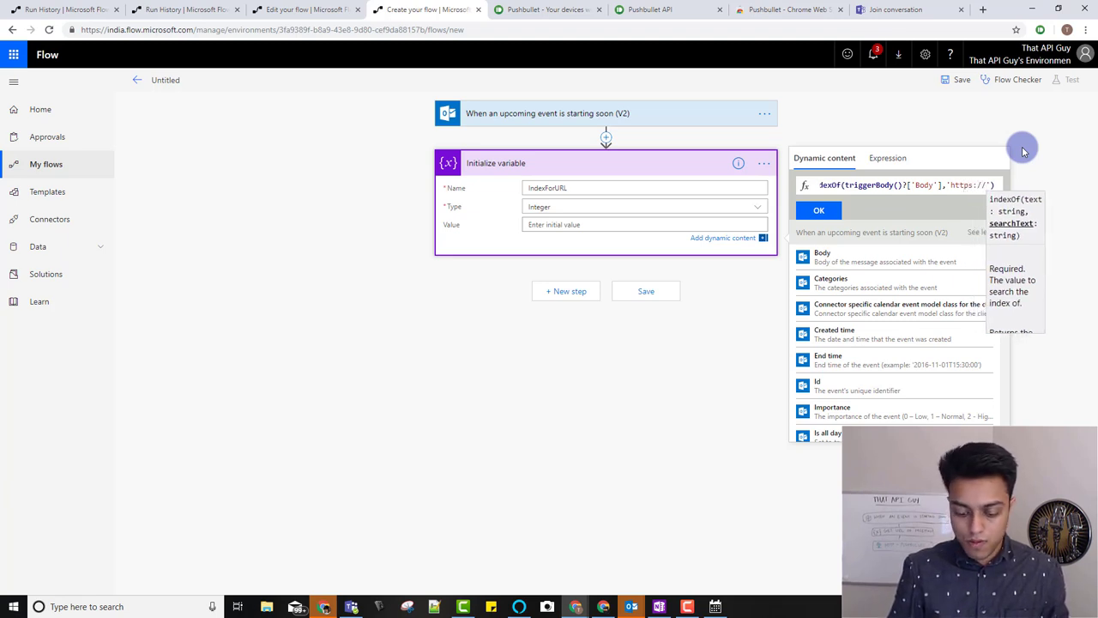
pyautogui.write('teams.me')
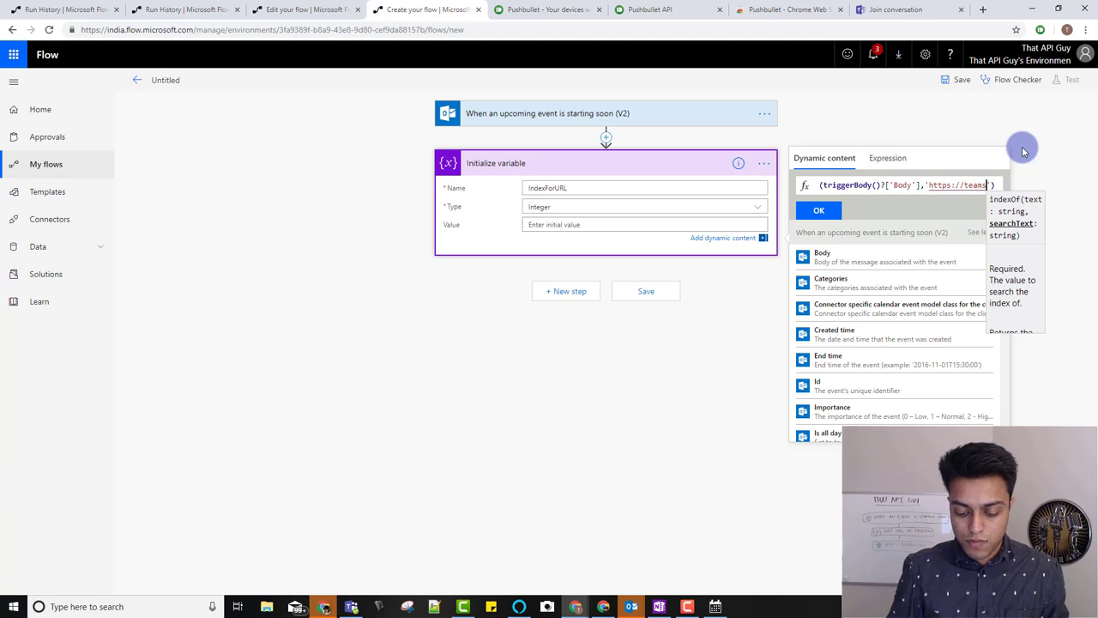
pyautogui.write('etings.c')
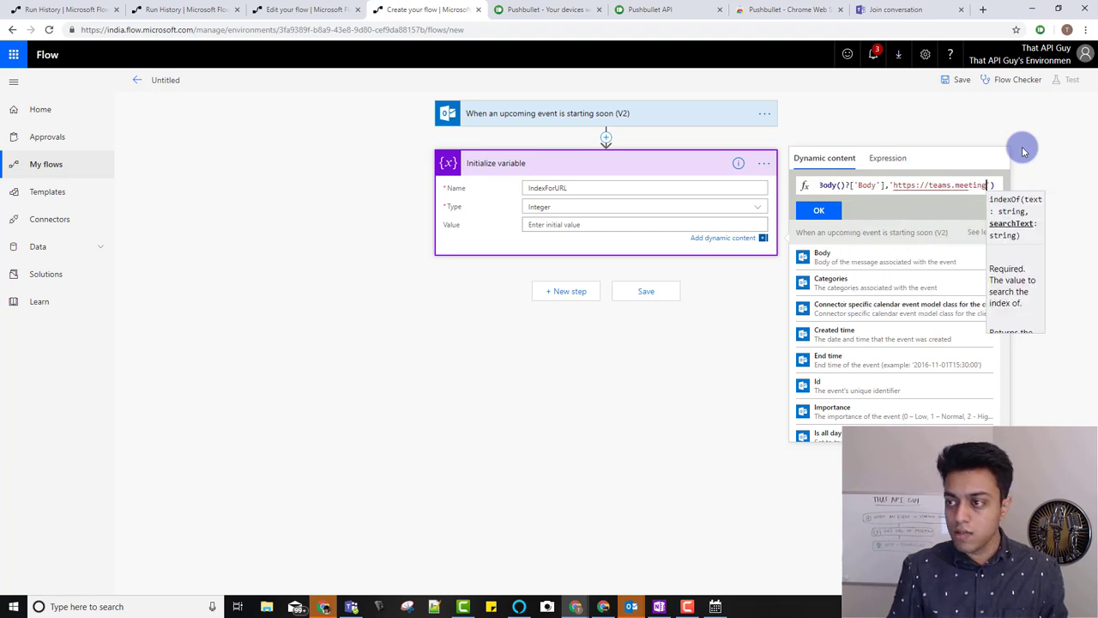
pyautogui.write('om')
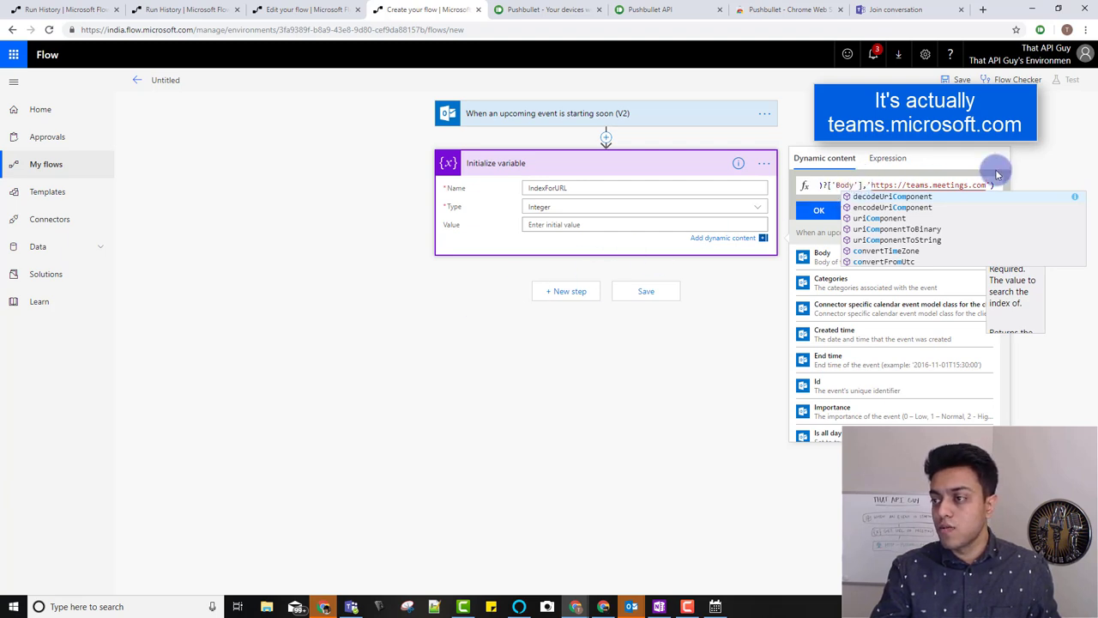
pyautogui.click(822, 213)
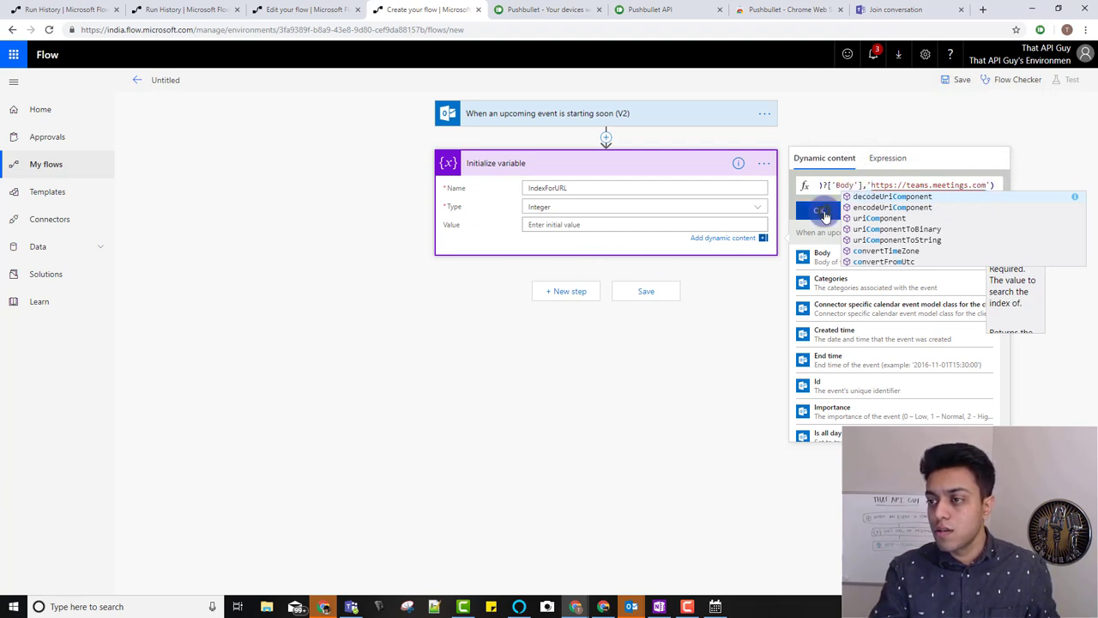
# - Add a second Initialize variable action after IndexForURL, searching 'initial'
pyautogui.click(558, 293)
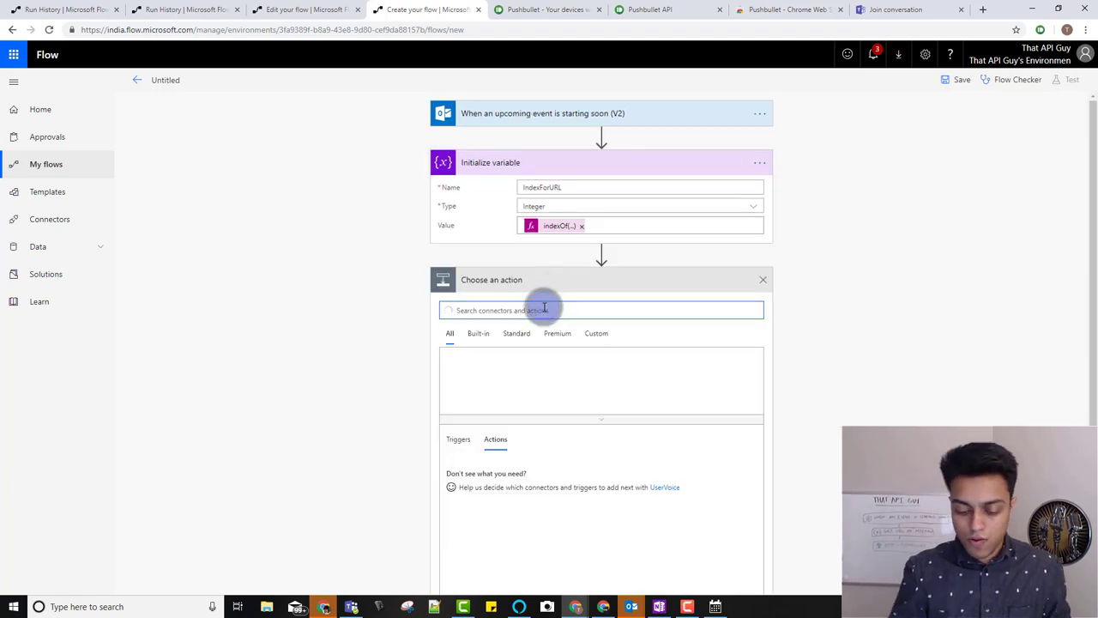
pyautogui.write('initi')
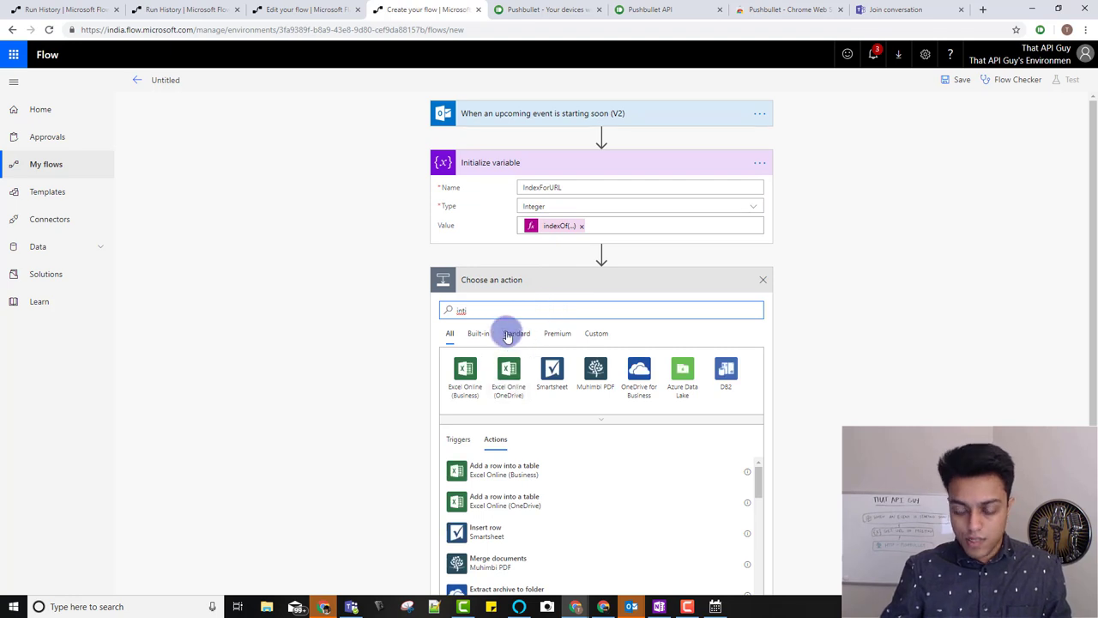
pyautogui.write('ali')
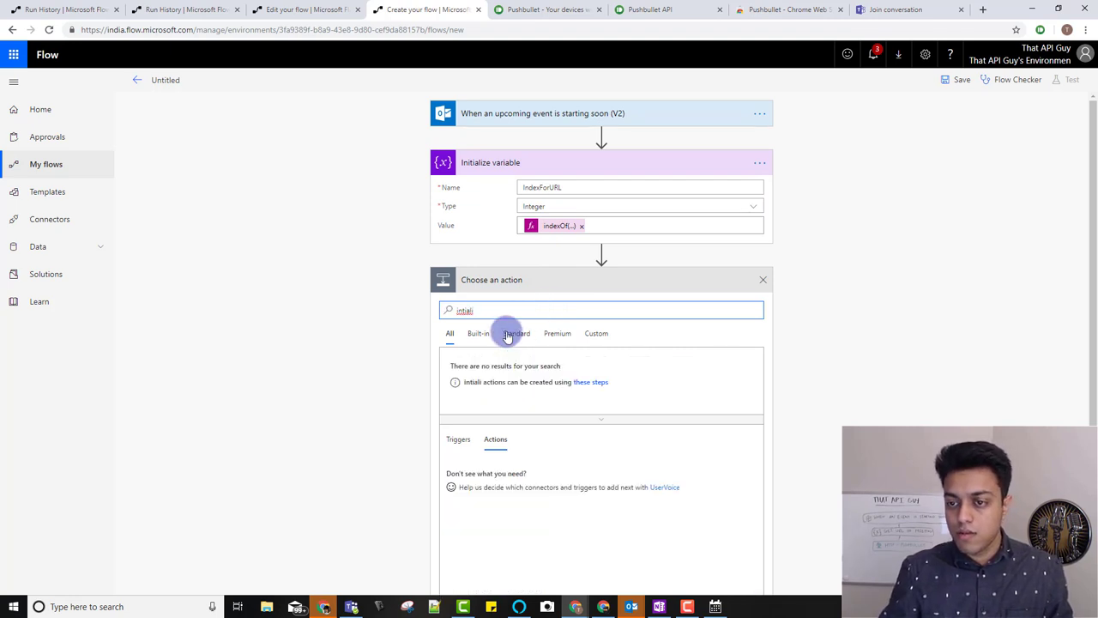
pyautogui.press('BackSpace')
pyautogui.press('BackSpace')
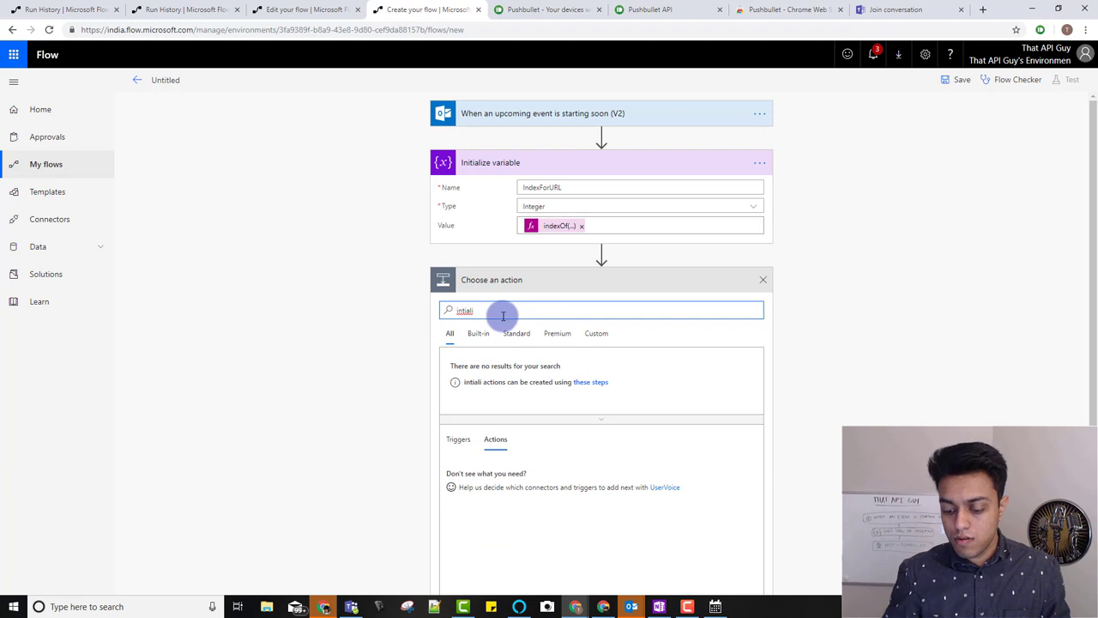
pyautogui.press('BackSpace')
pyautogui.press('BackSpace')
pyautogui.press('BackSpace')
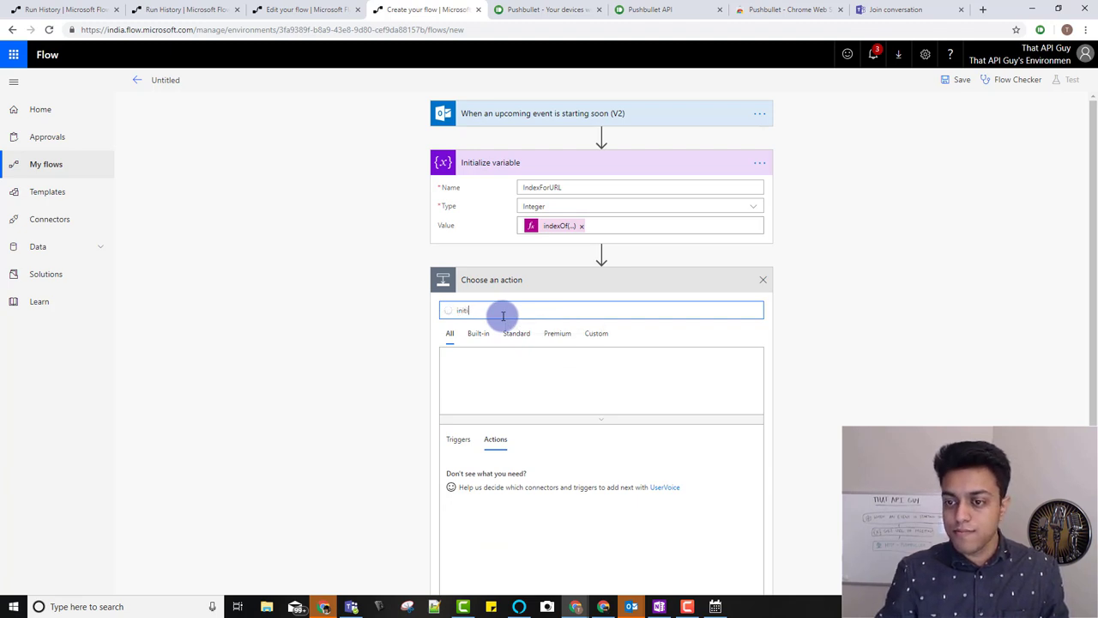
pyautogui.click(505, 470)
# - Name the new variable MeetingURL and reopen IndexForURL's value expression for editing
pyautogui.click(571, 305)
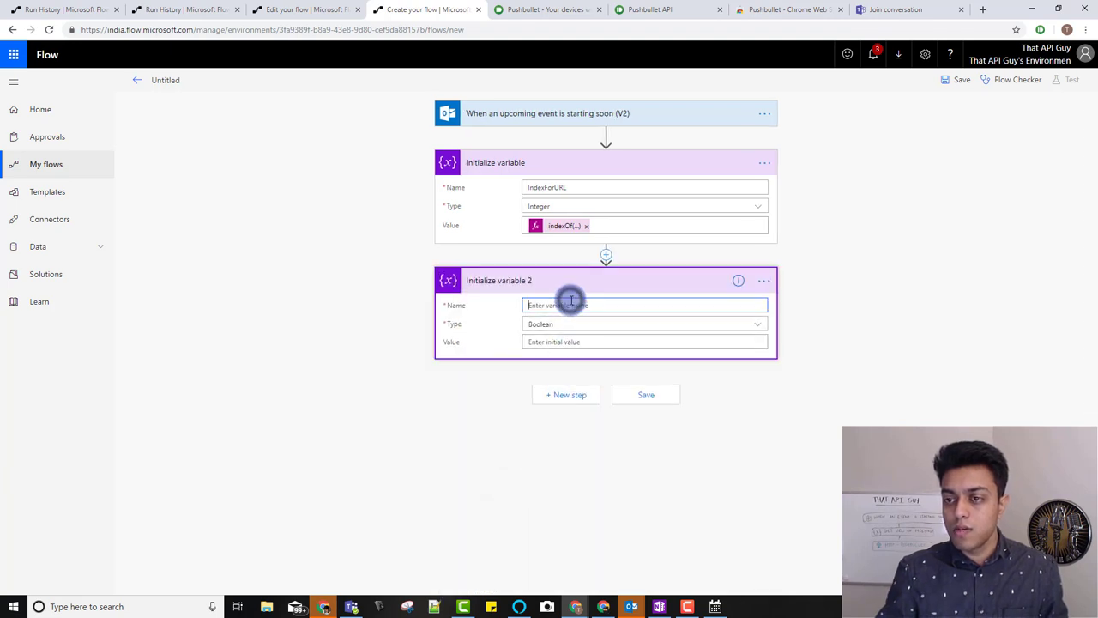
pyautogui.write('Sky')
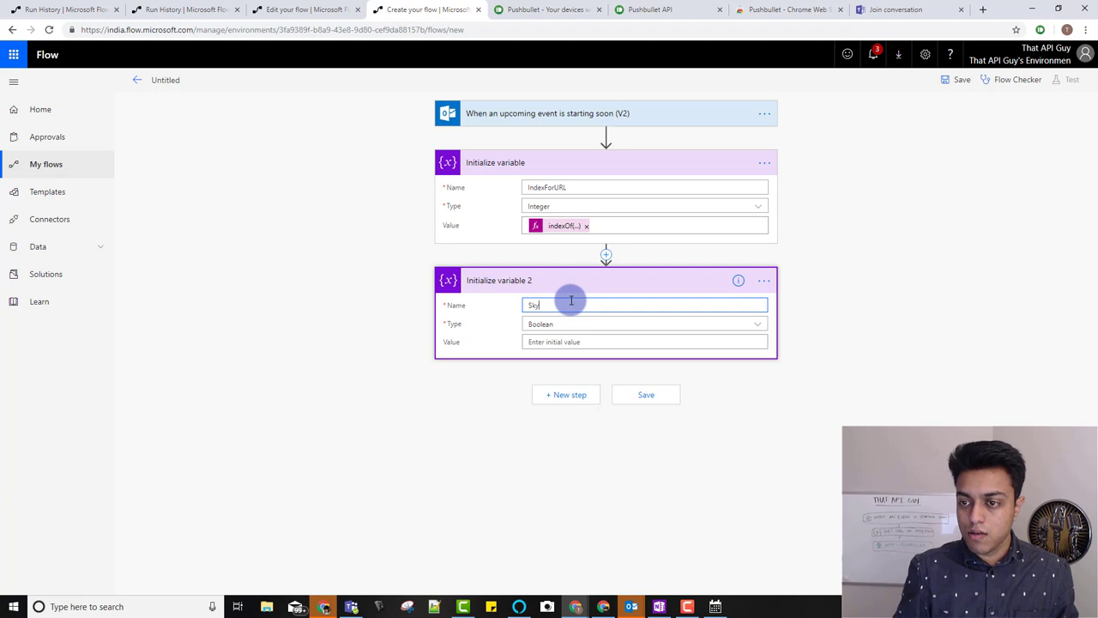
pyautogui.press('BackSpace')
pyautogui.write('MeetingURL')
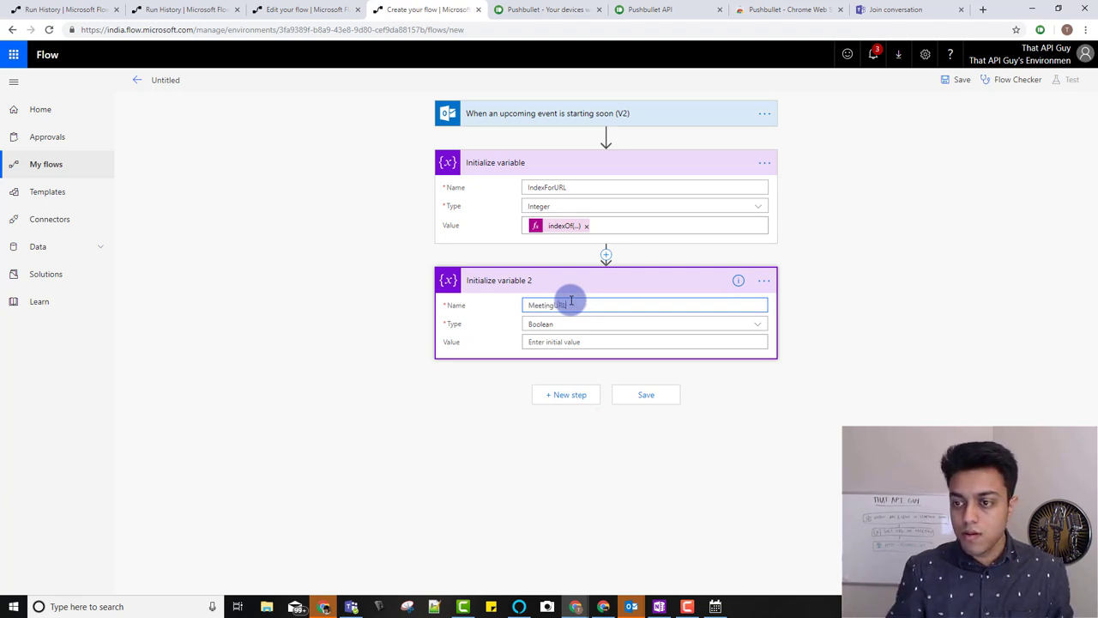
pyautogui.click(565, 228)
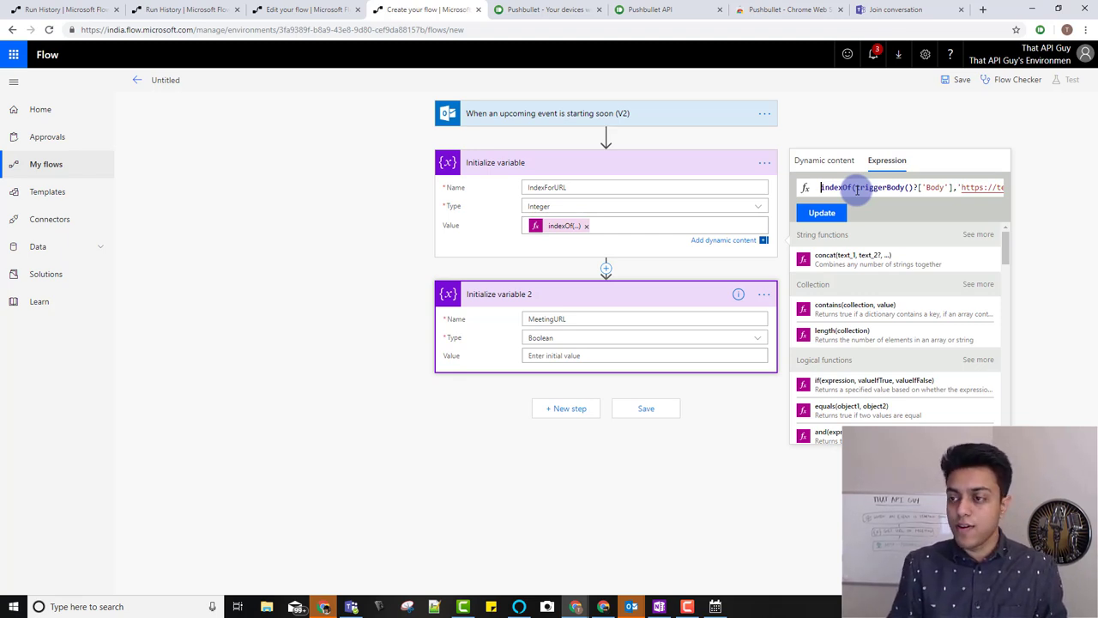
# - Wrap IndexForURL's value expression in int(...) and apply it
pyautogui.write('int')
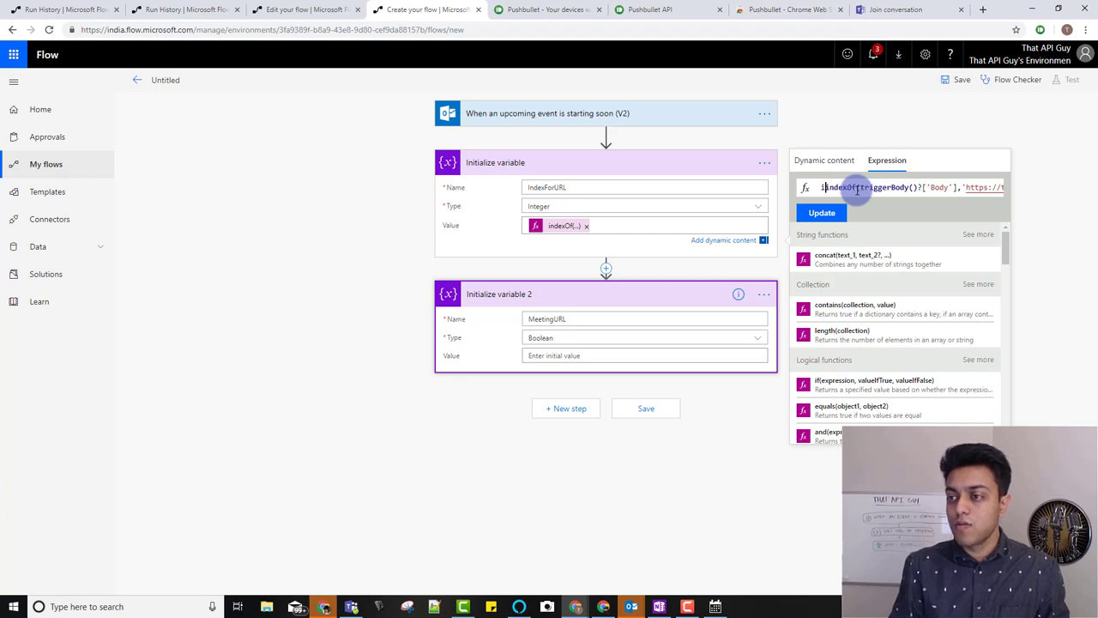
pyautogui.write('(')
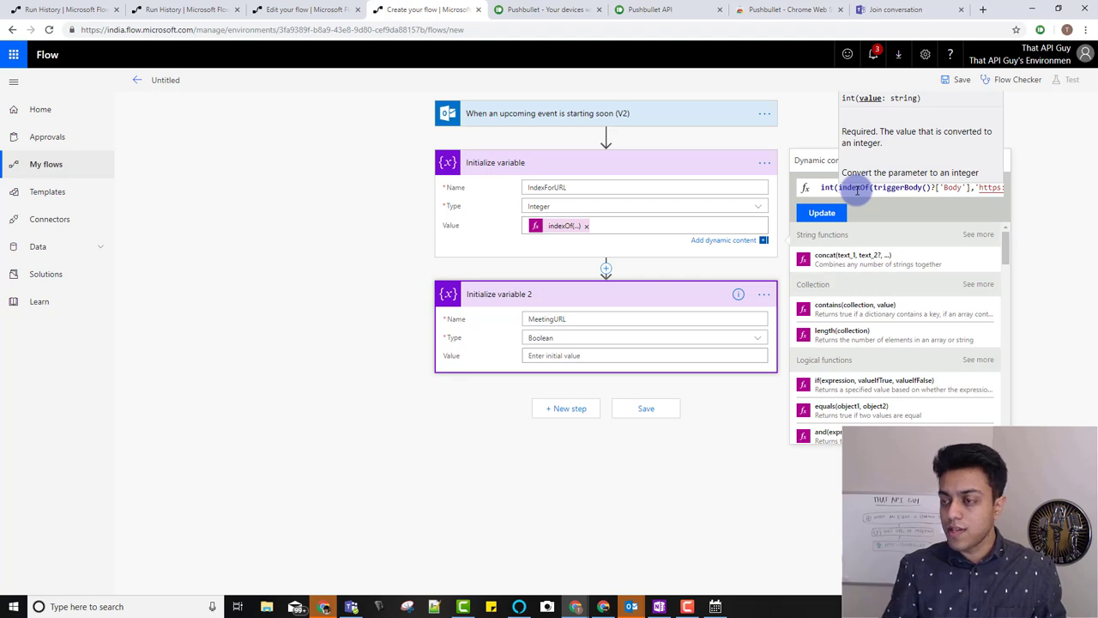
pyautogui.press('End')
pyautogui.write(')')
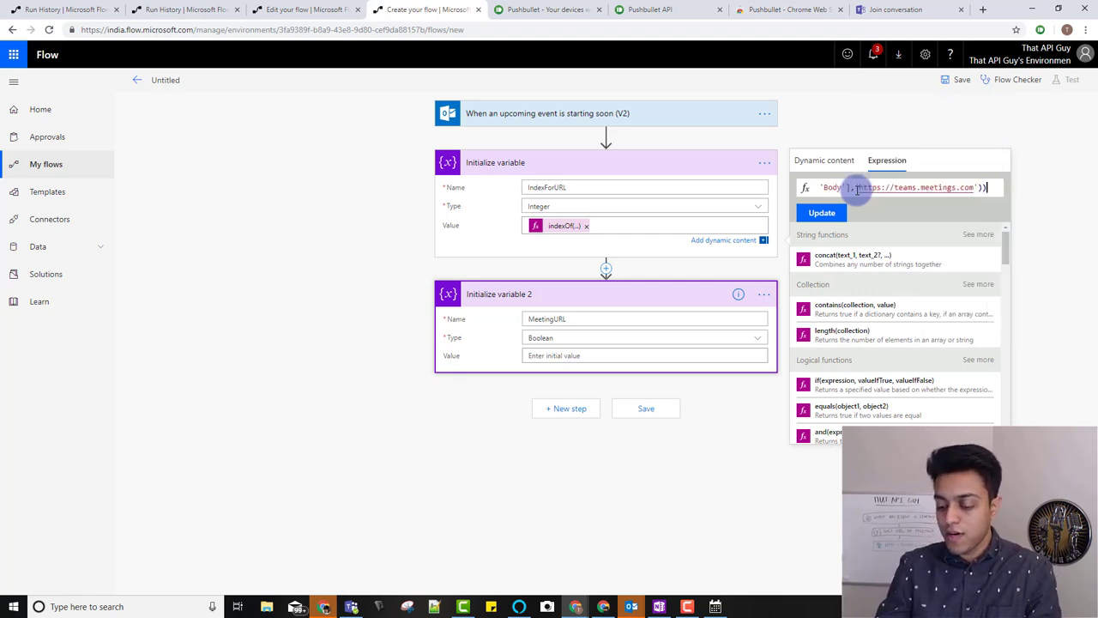
pyautogui.press('Home')
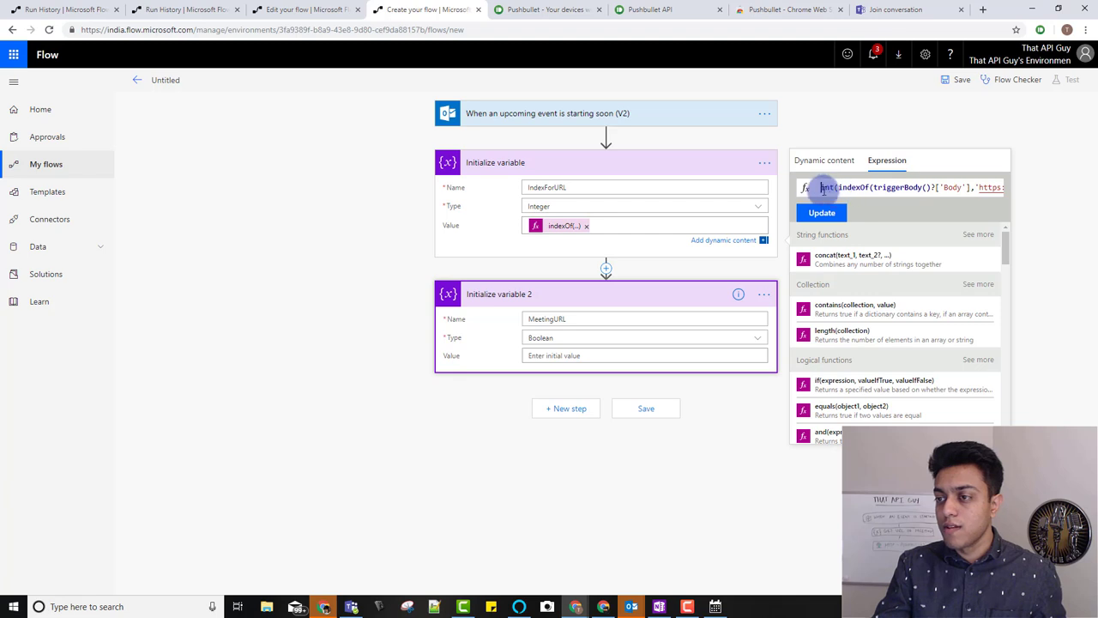
pyautogui.click(823, 213)
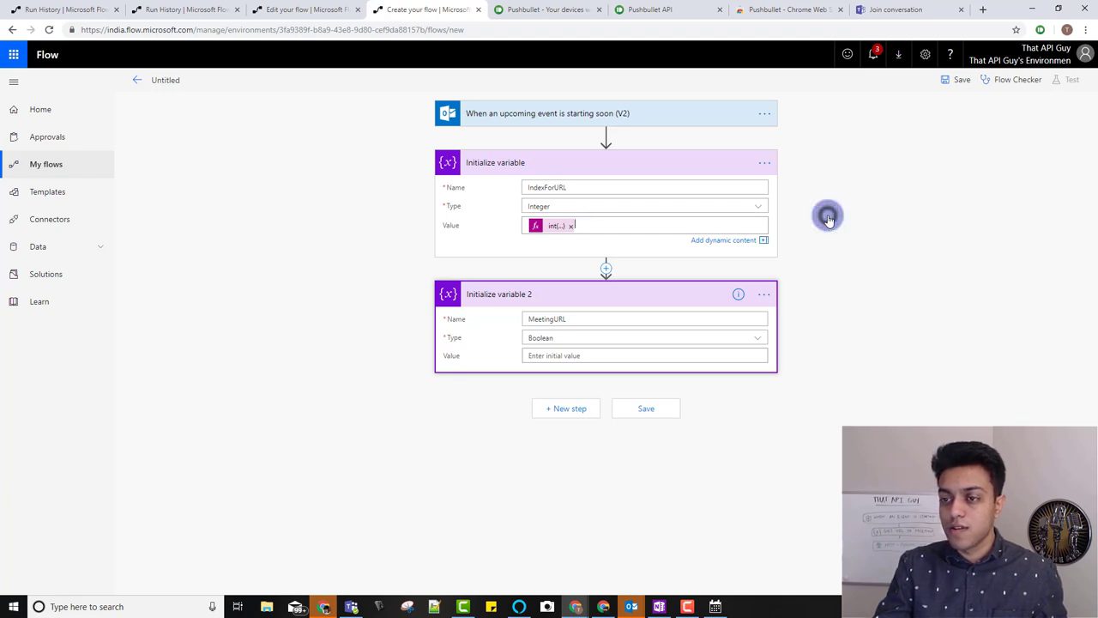
# - Change the MeetingURL variable's type to String
pyautogui.click(556, 337)
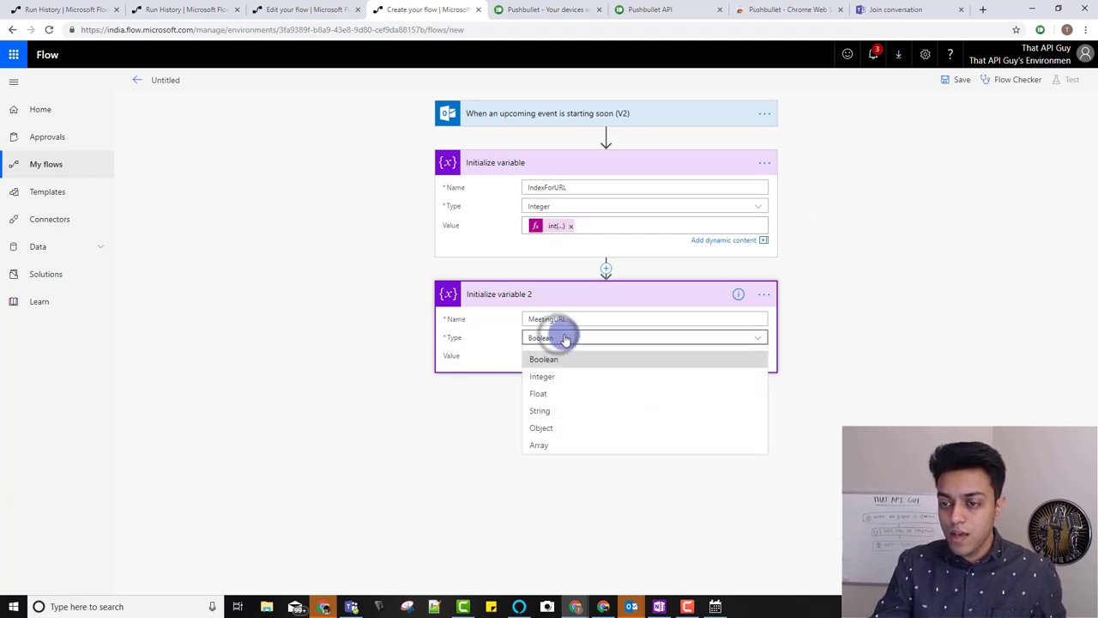
pyautogui.click(559, 410)
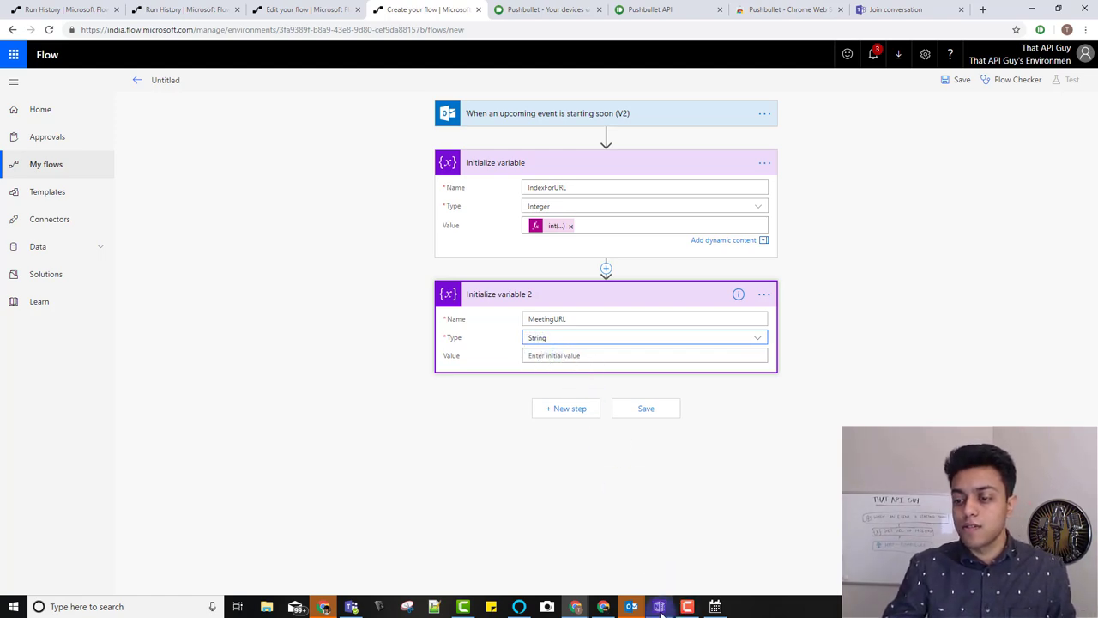
pyautogui.moveTo(659, 605)
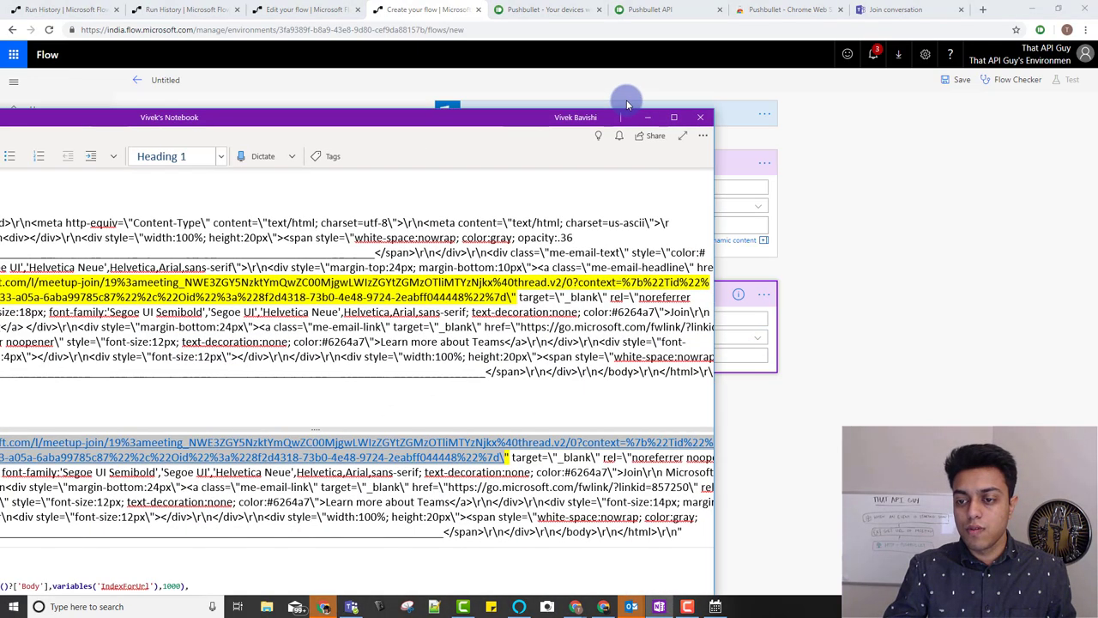
pyautogui.moveTo(626, 99); pyautogui.dragTo(793, 71)
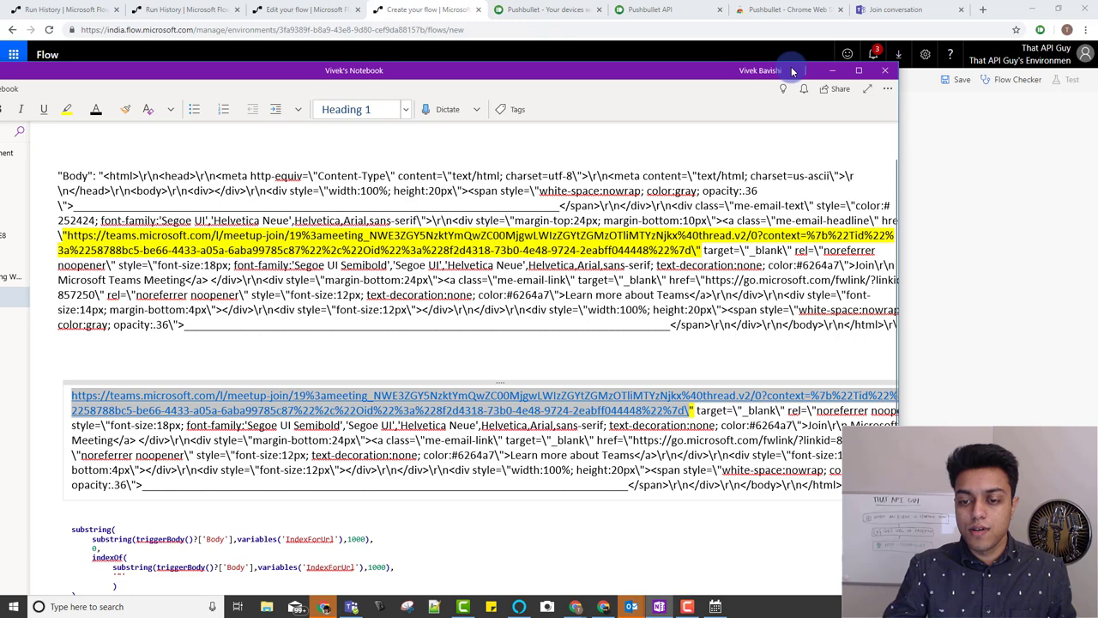
pyautogui.click(832, 70)
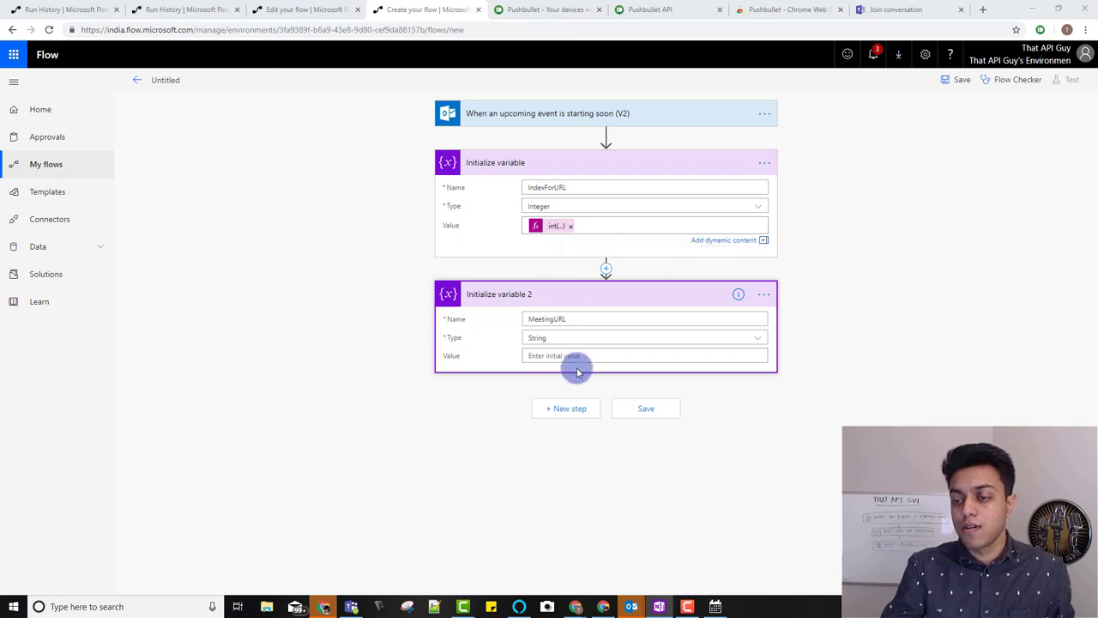
# - Add a Condition after the variables testing IndexForURL, then view the earlier flow's run history
pyautogui.click(560, 413)
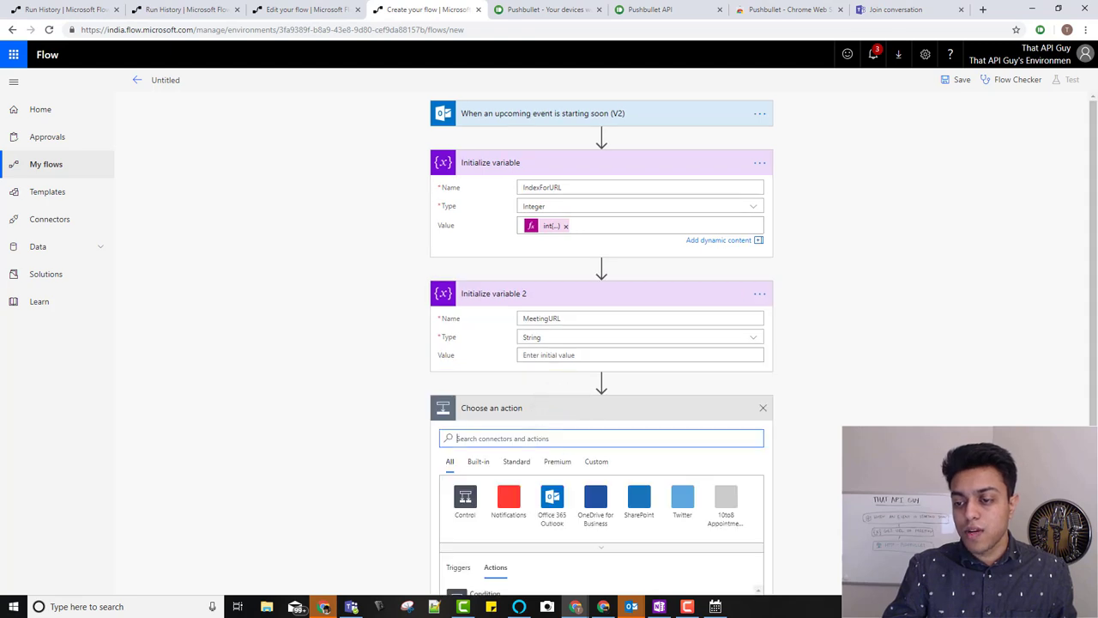
pyautogui.click(475, 483)
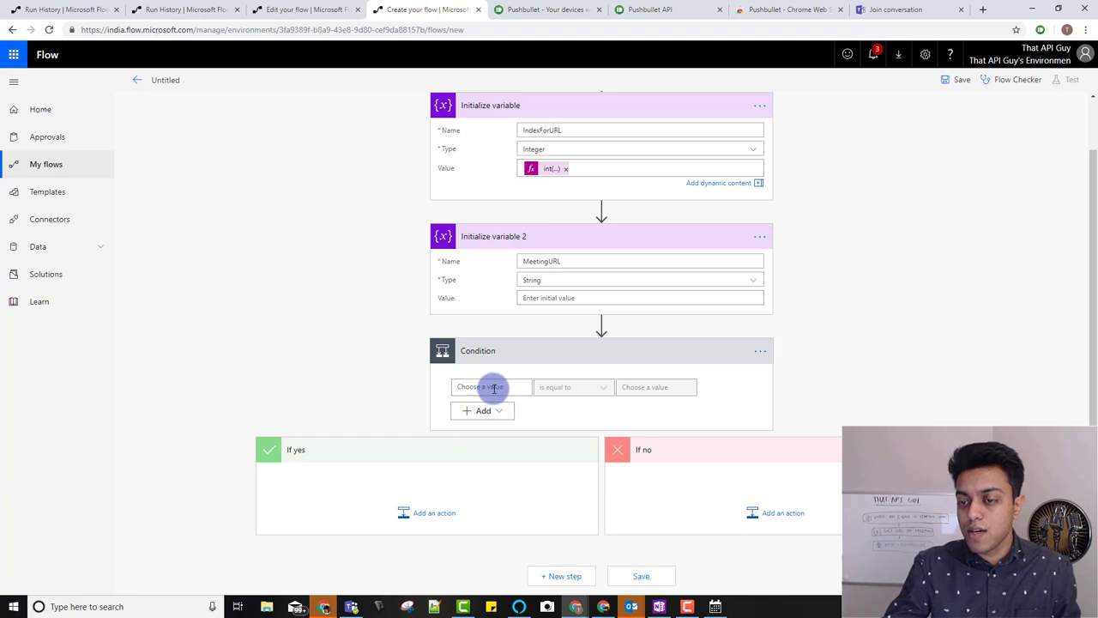
pyautogui.click(494, 387)
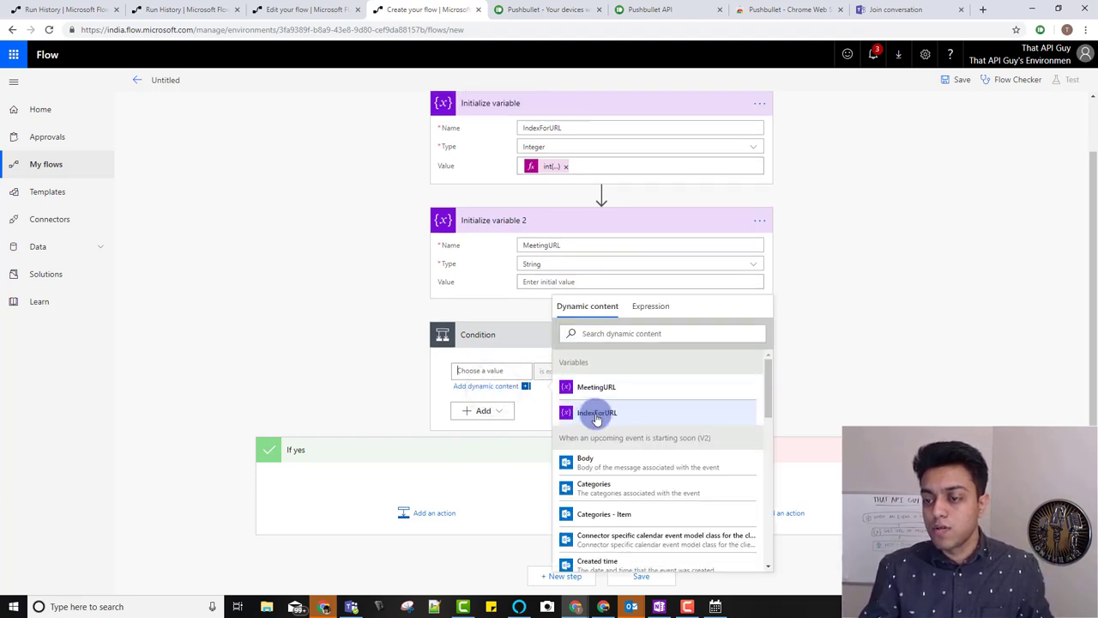
pyautogui.click(600, 413)
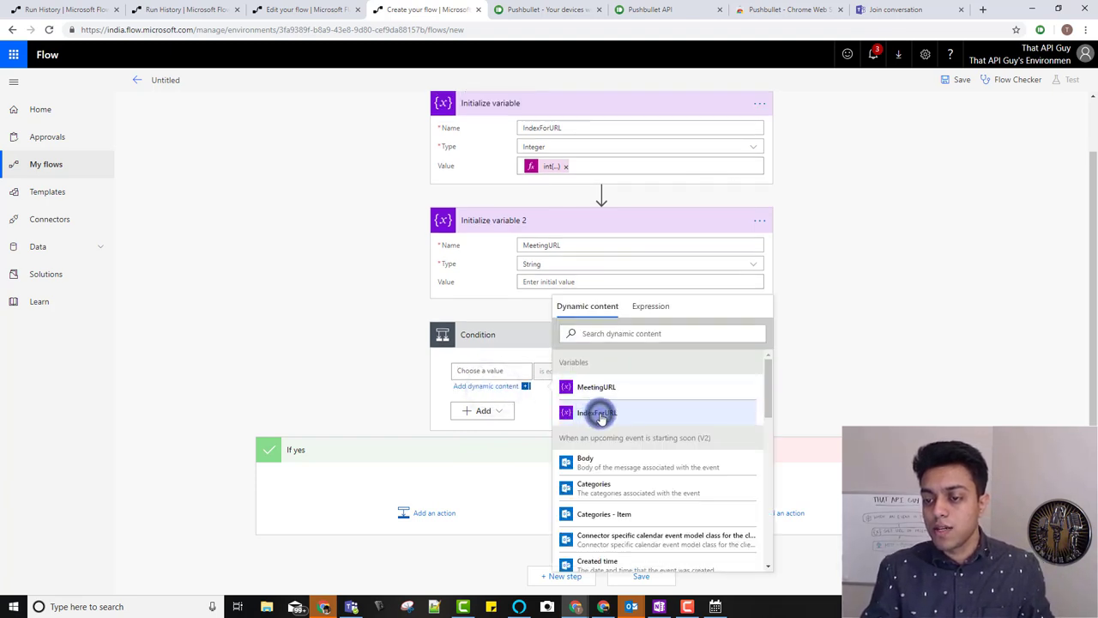
pyautogui.click(881, 341)
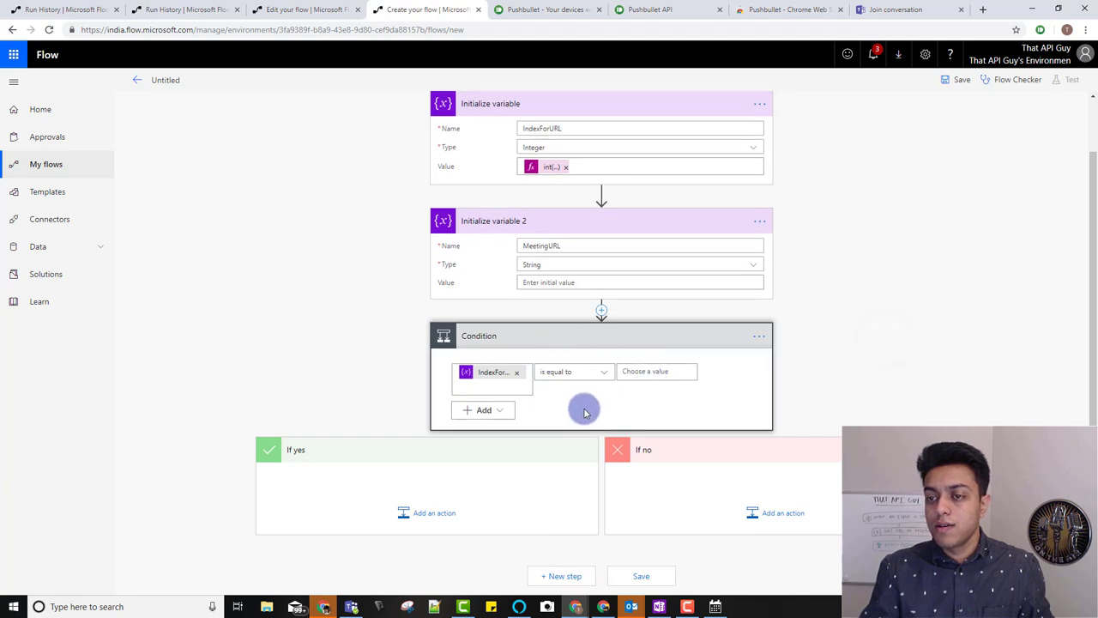
pyautogui.click(53, 11)
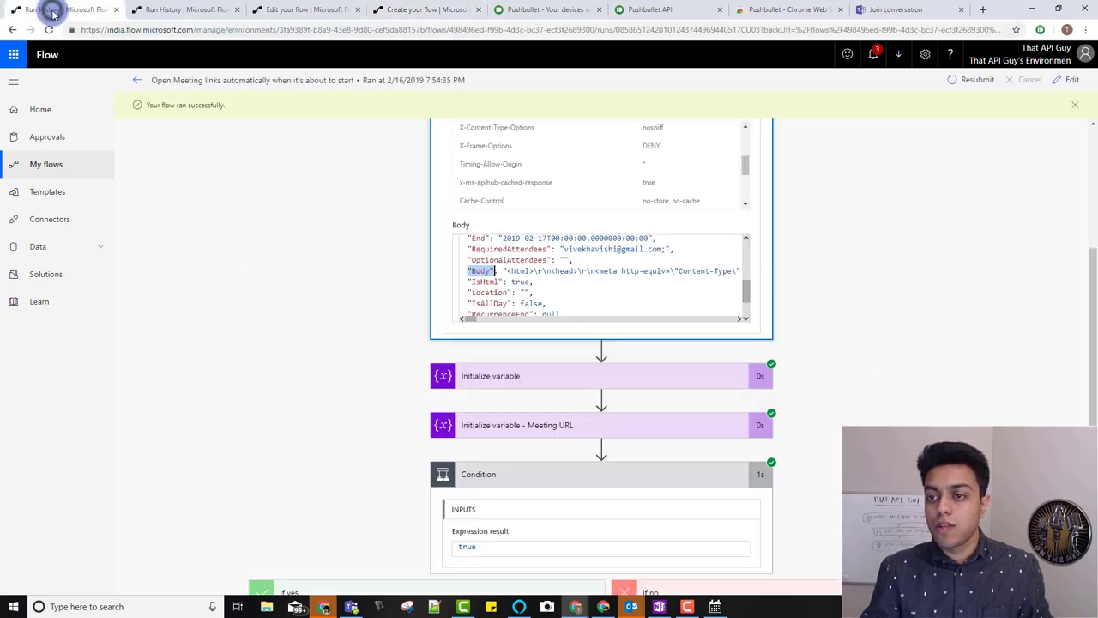
# - Expand the past run's Initialize variable step to read IndexForUrl's Integer value, 556
pyautogui.click(529, 384)
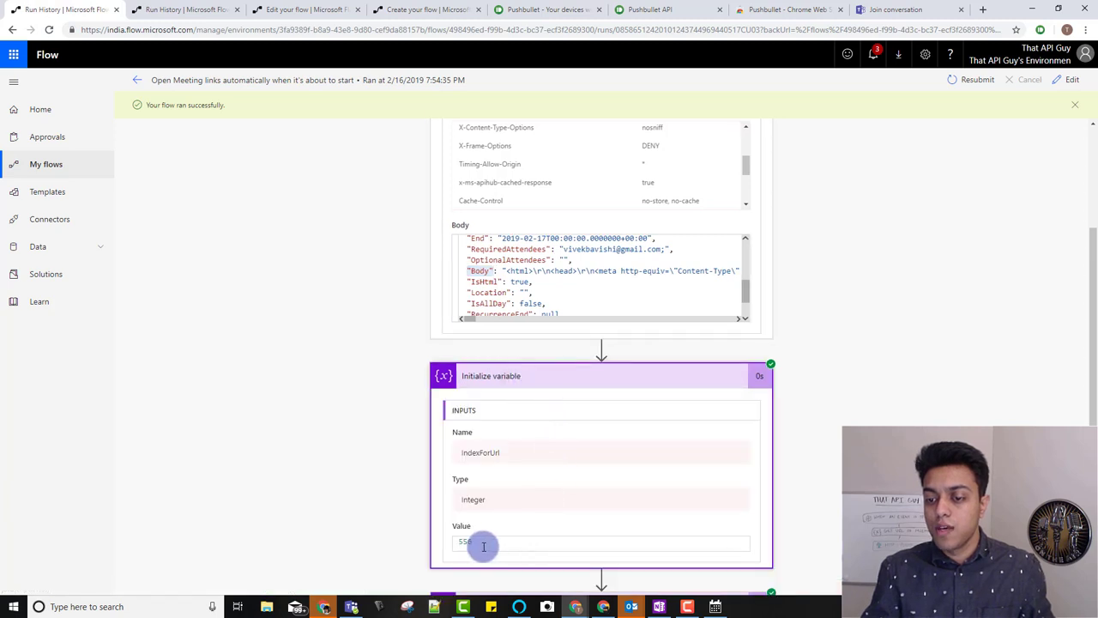
pyautogui.scroll(-2, 506, 515)
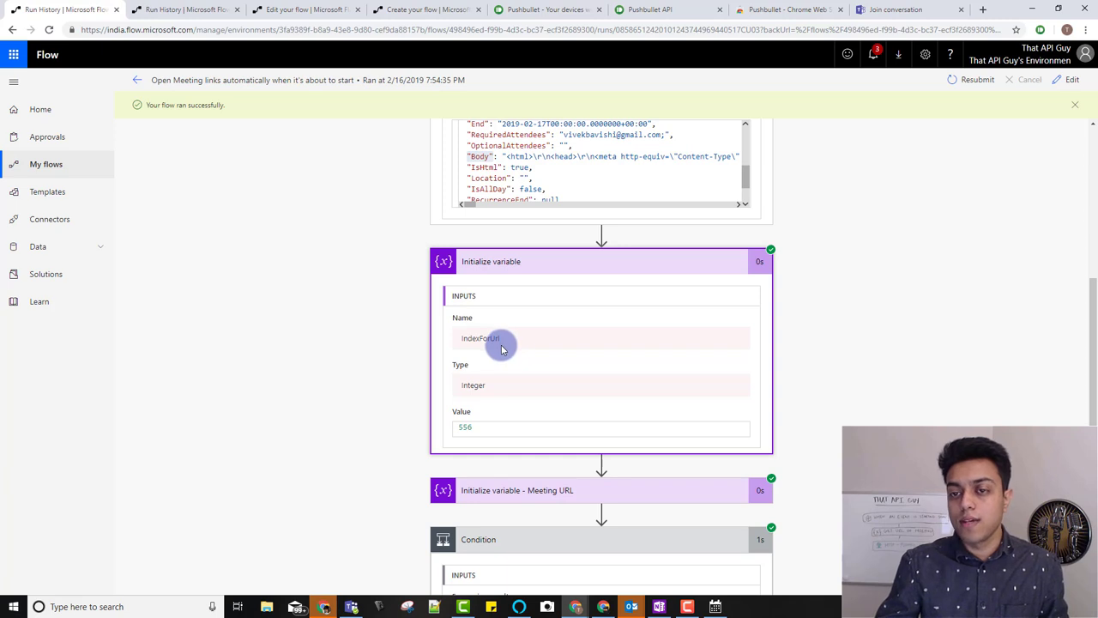
# - Make the Condition test that IndexForURL is not equal to -1
pyautogui.click(431, 17)
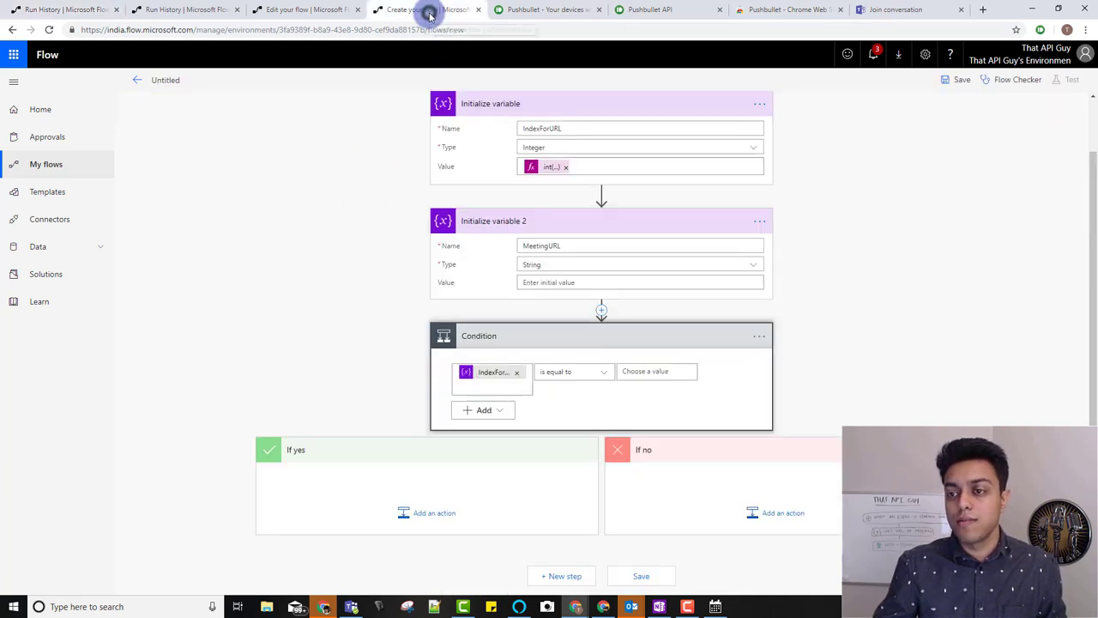
pyautogui.click(602, 379)
pyautogui.click(576, 413)
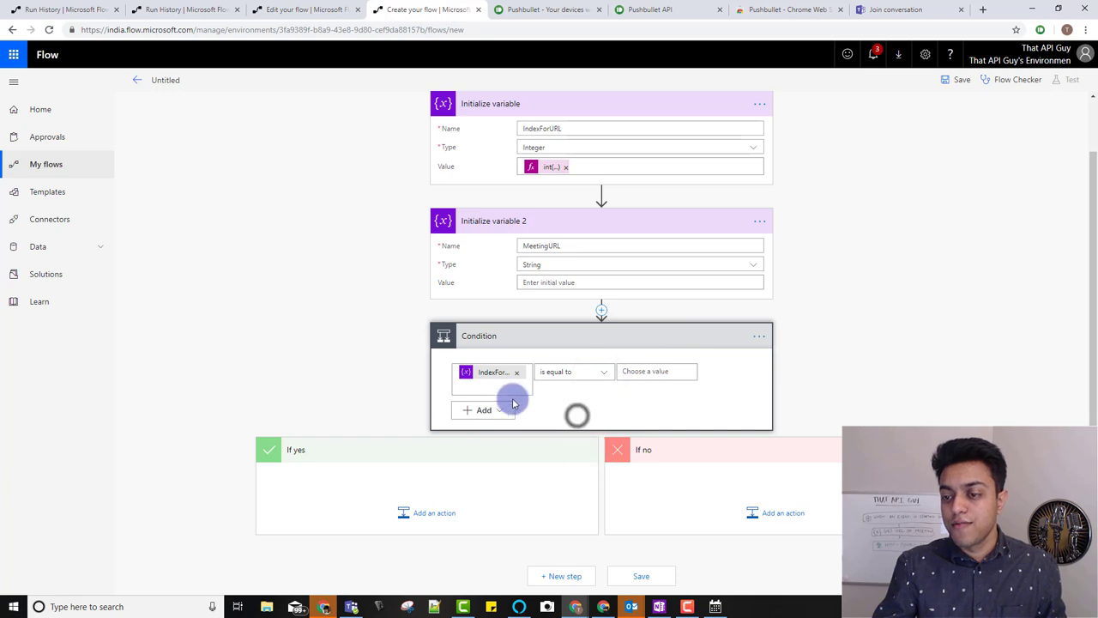
pyautogui.click(633, 365)
pyautogui.write('-1')
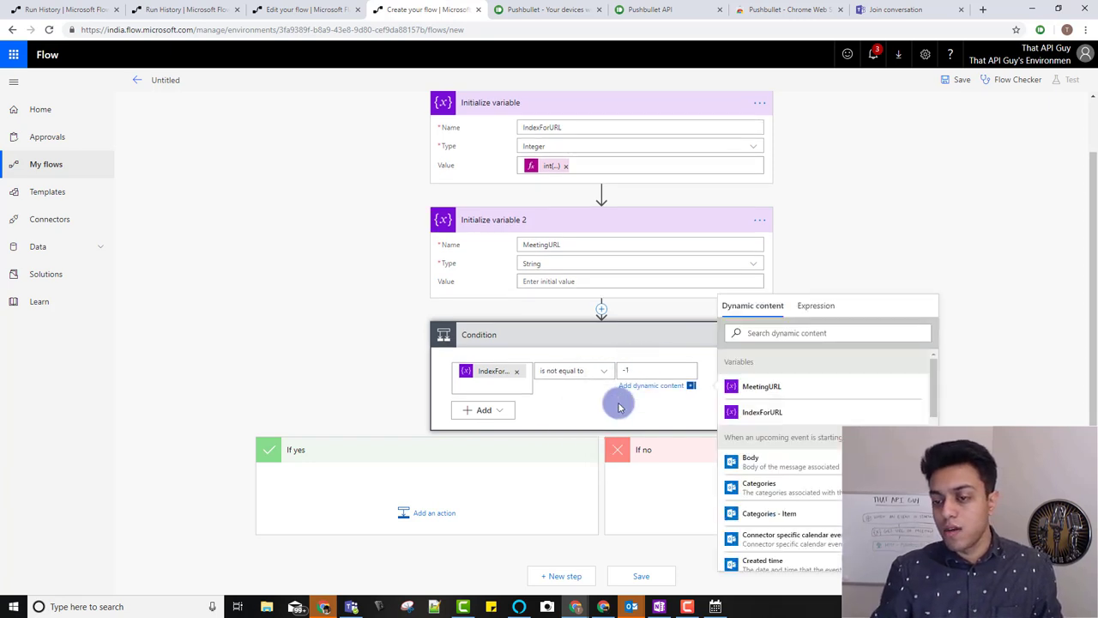
# - Add a Set variable action to the If yes branch
pyautogui.click(424, 514)
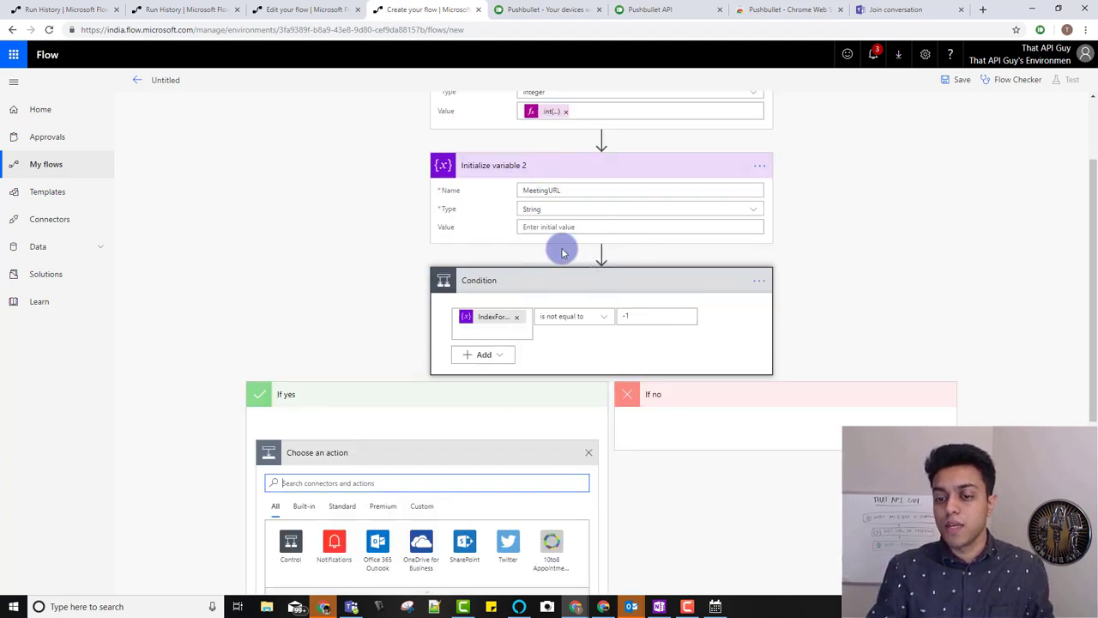
pyautogui.click(323, 481)
pyautogui.write('s')
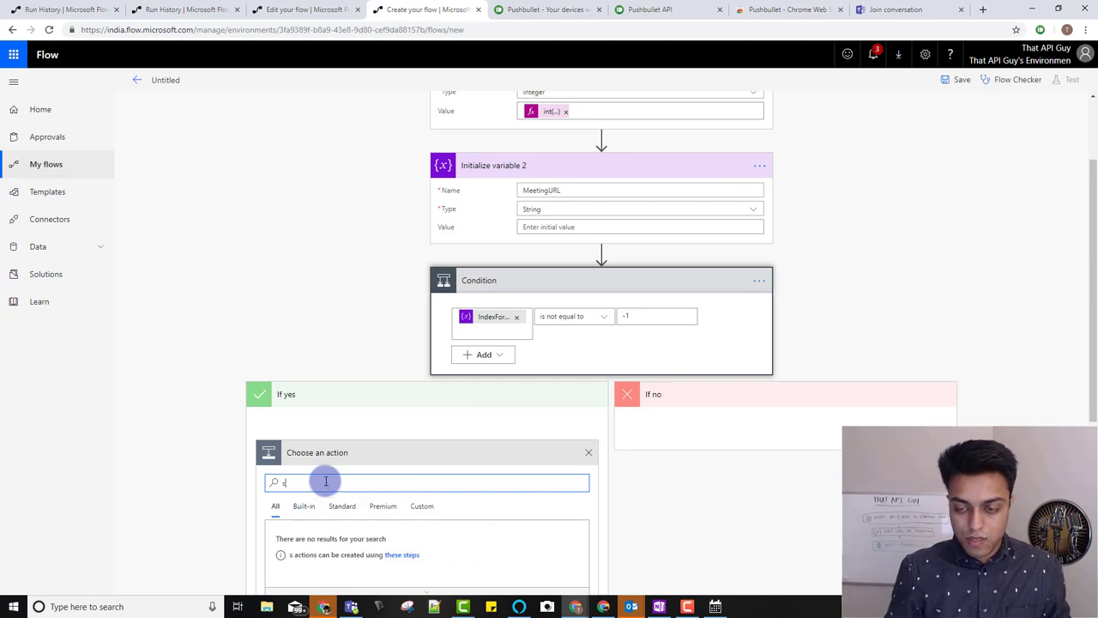
pyautogui.press('BackSpace')
pyautogui.write('set')
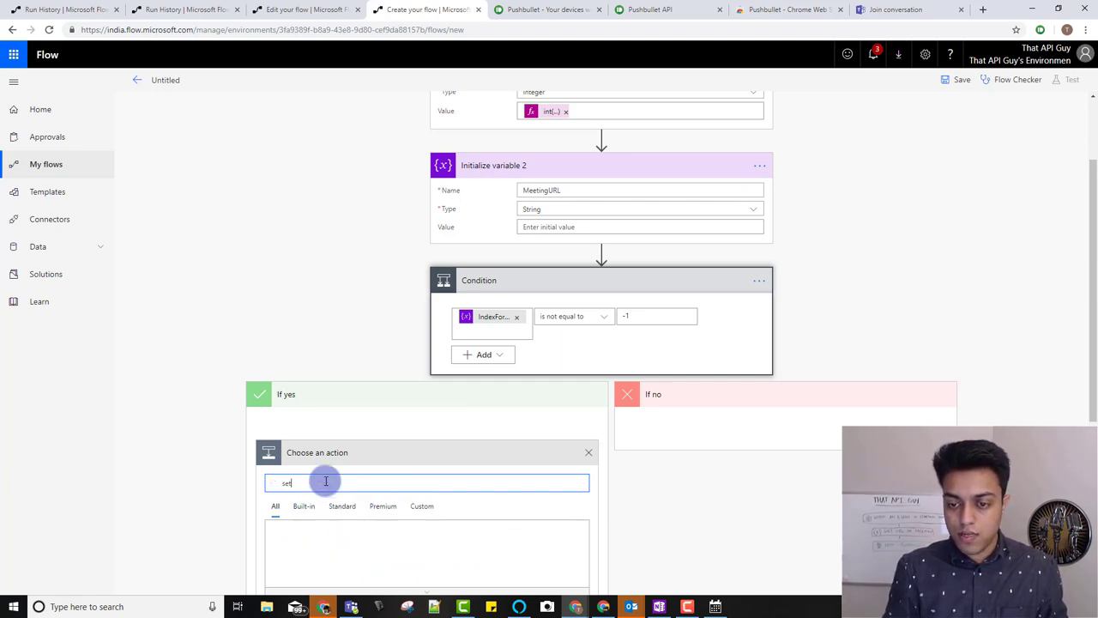
pyautogui.write(' vari')
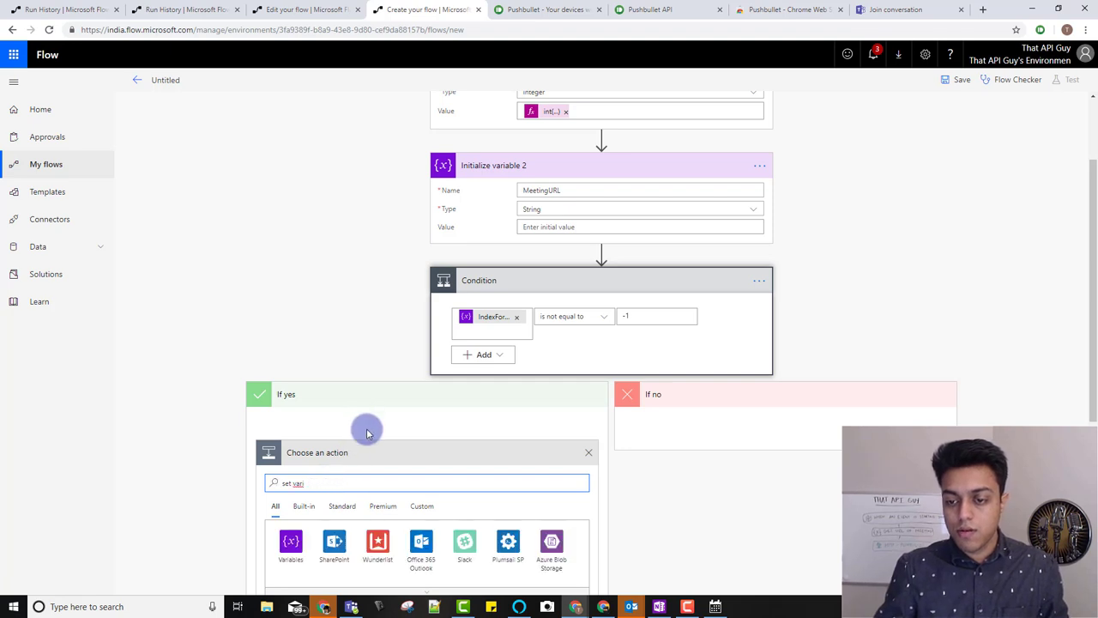
pyautogui.scroll(-2, 355, 483)
pyautogui.click(325, 530)
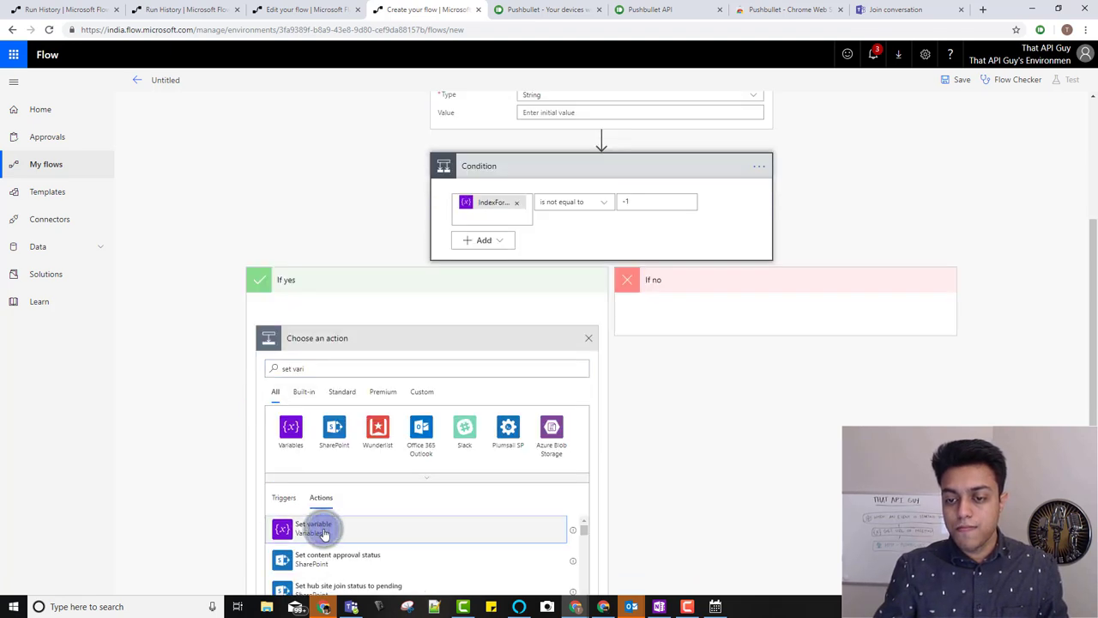
# - Set MeetingURL's value to the pasted substring expression that extracts the URL
pyautogui.click(384, 435)
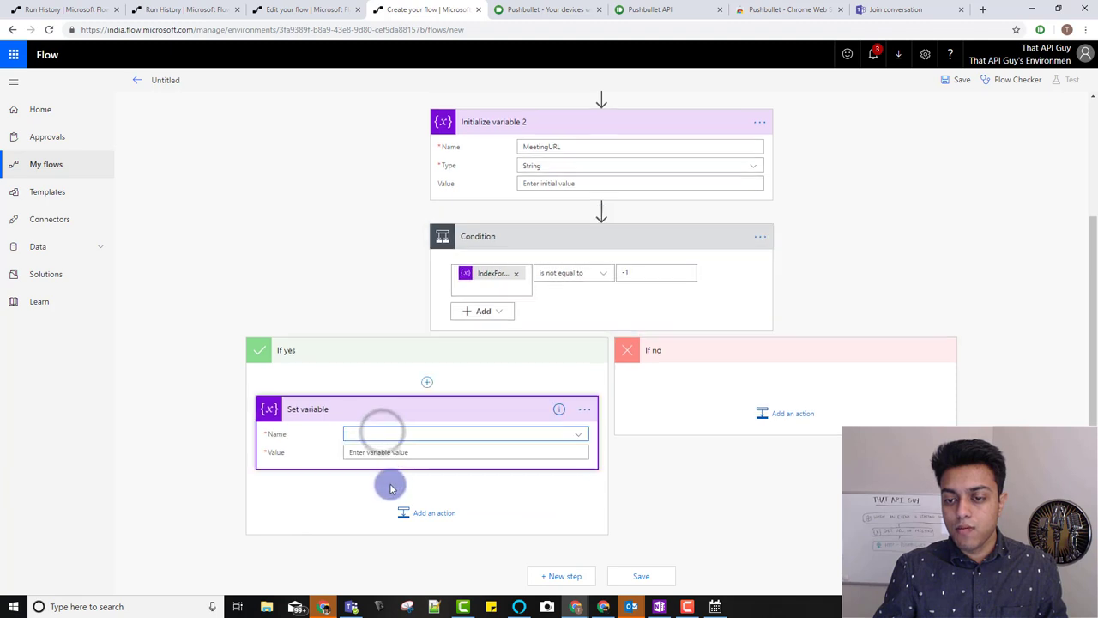
pyautogui.click(393, 434)
pyautogui.click(376, 470)
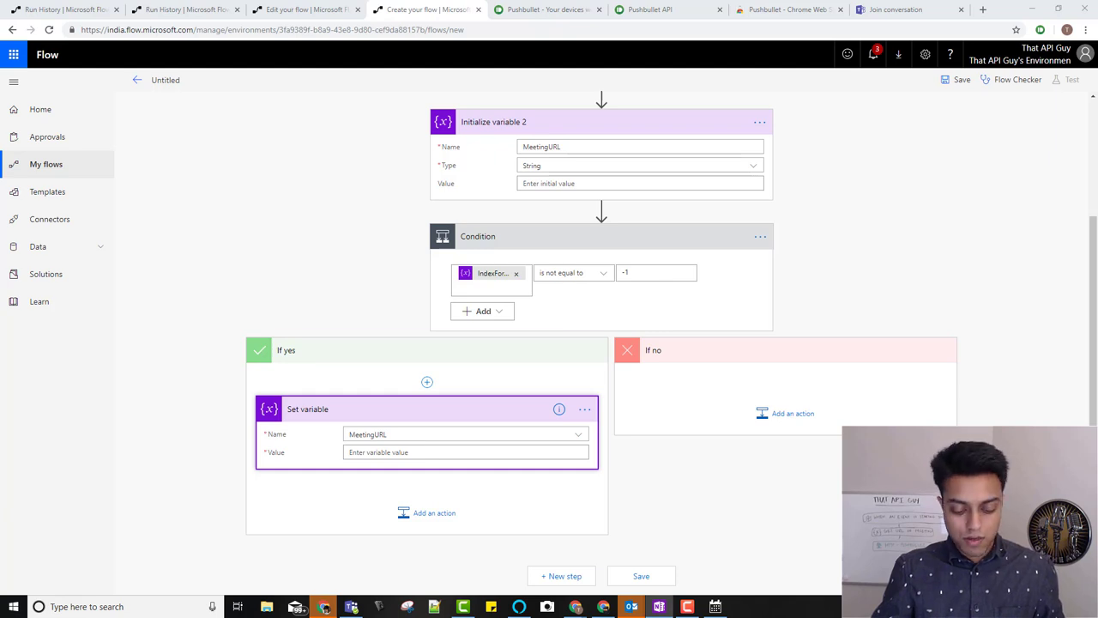
pyautogui.click(420, 452)
pyautogui.click(709, 314)
pyautogui.click(691, 340)
pyautogui.hotkey('ctrl', 'v')
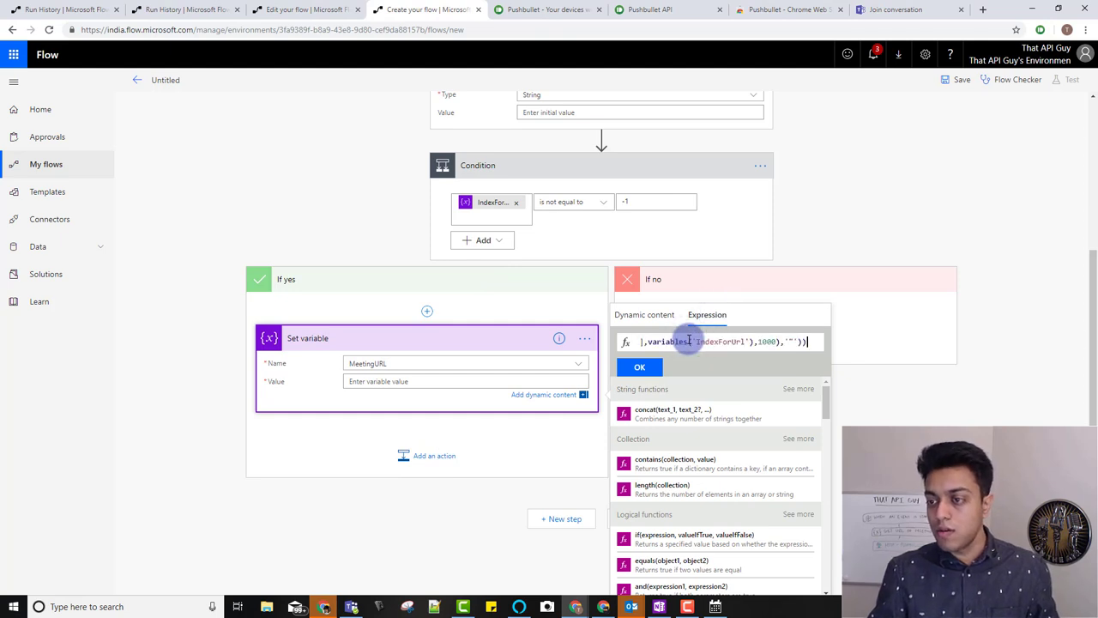
pyautogui.scroll(2, 935, 293)
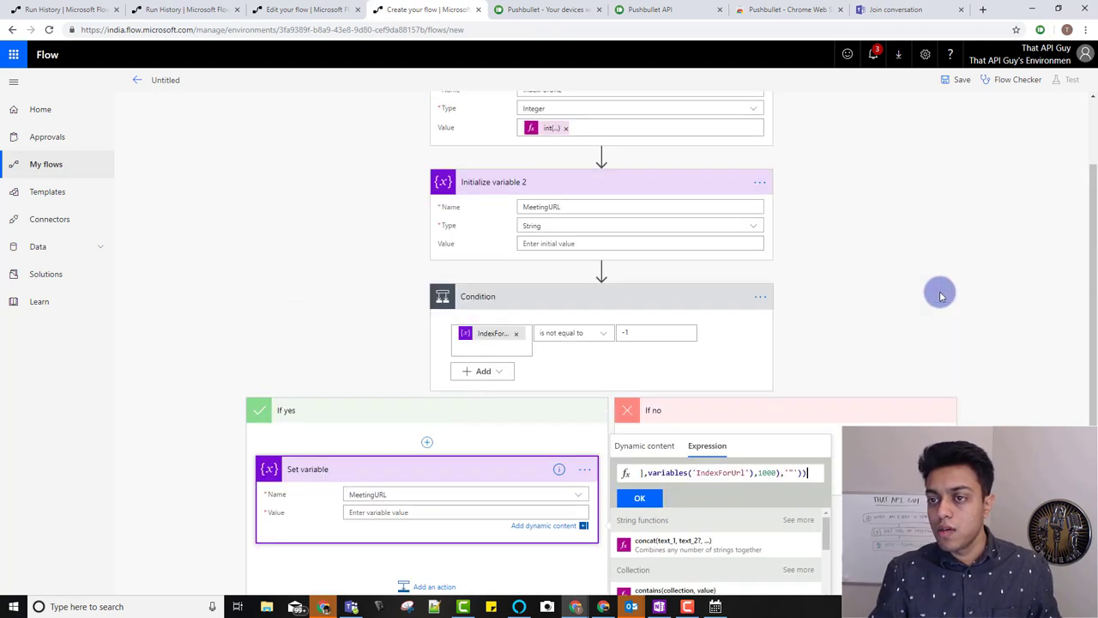
pyautogui.scroll(-2, 921, 297)
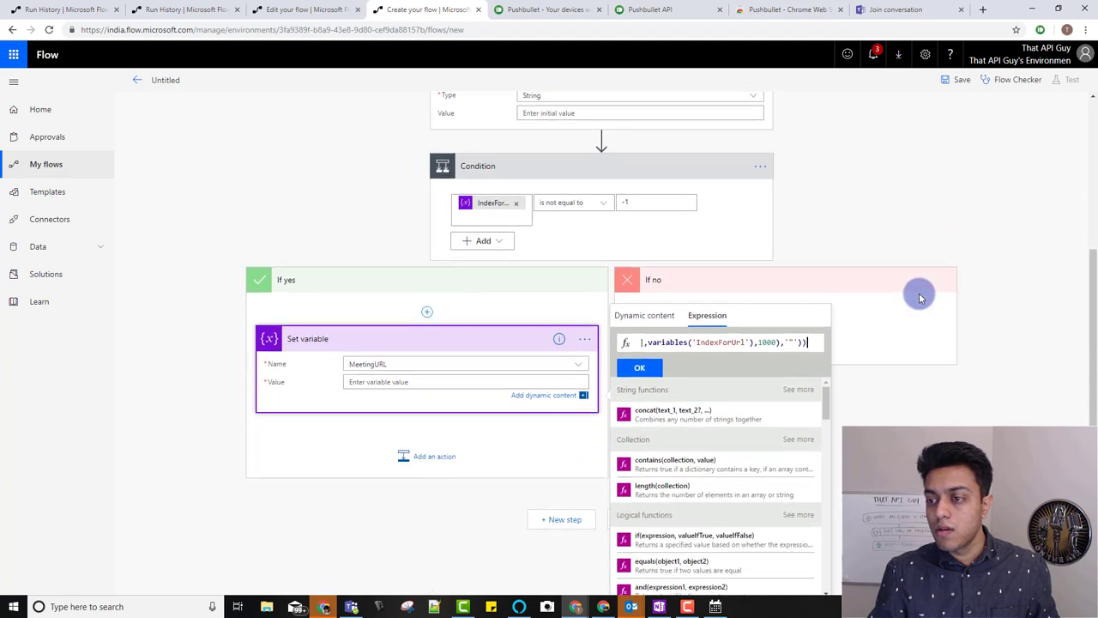
pyautogui.click(639, 366)
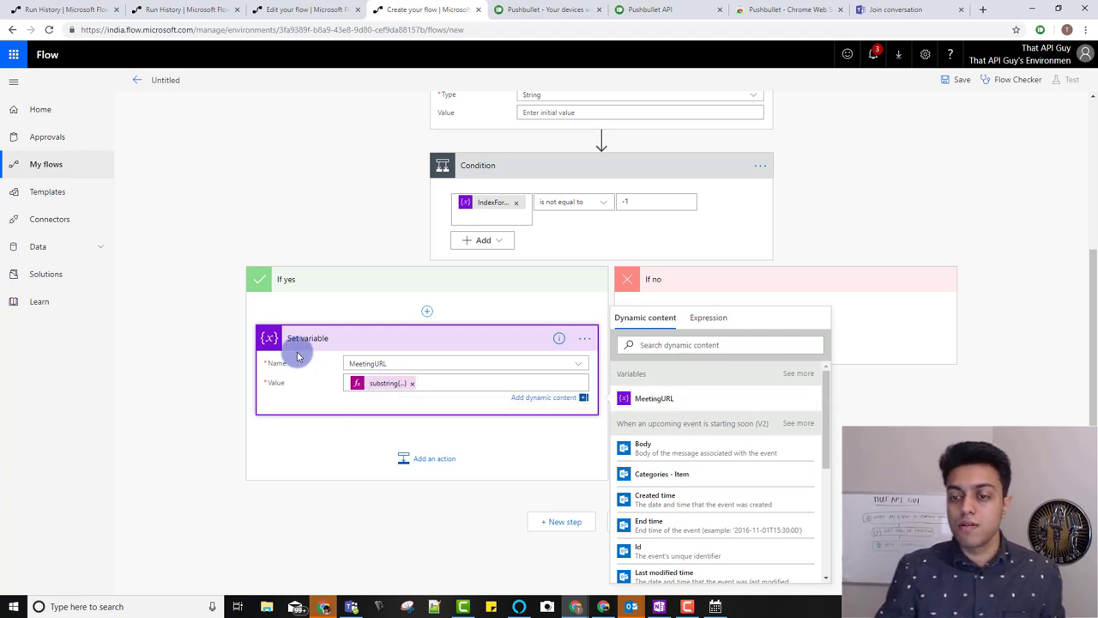
pyautogui.scroll(3, 484, 299)
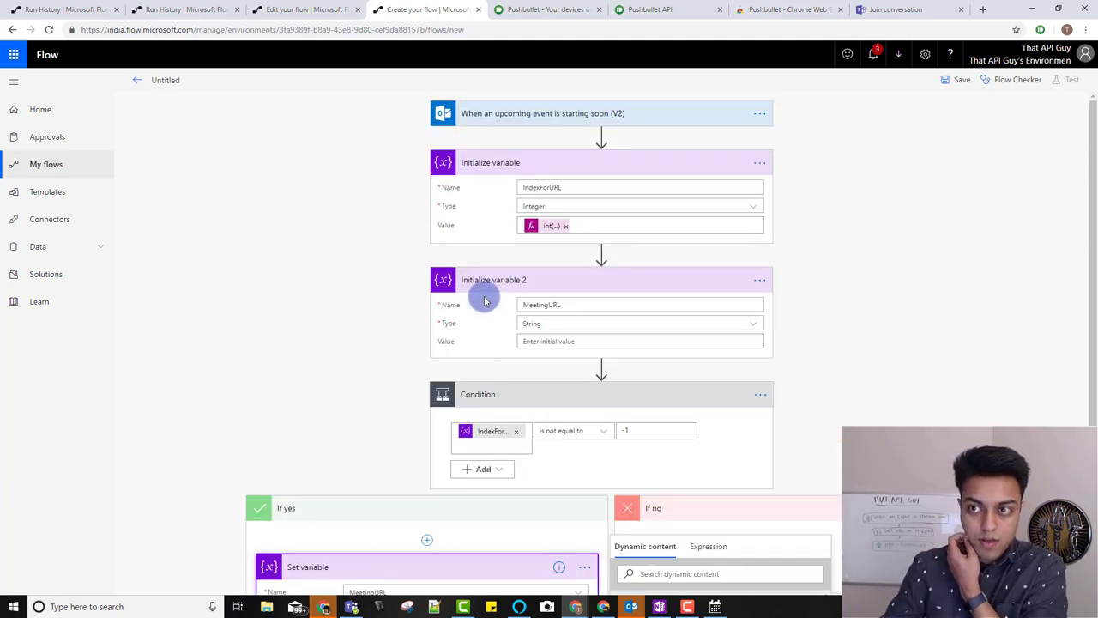
# - Name the flow 'Automated Meeting Window', save it, and bring the Outlook calendar window over it
pyautogui.click(166, 82)
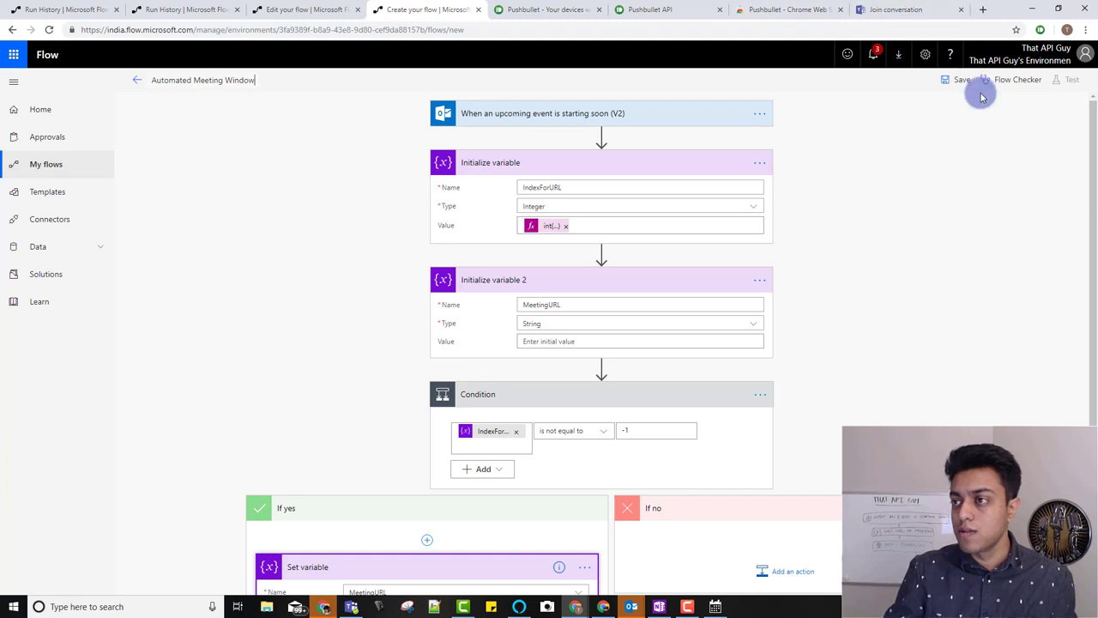
pyautogui.click(951, 86)
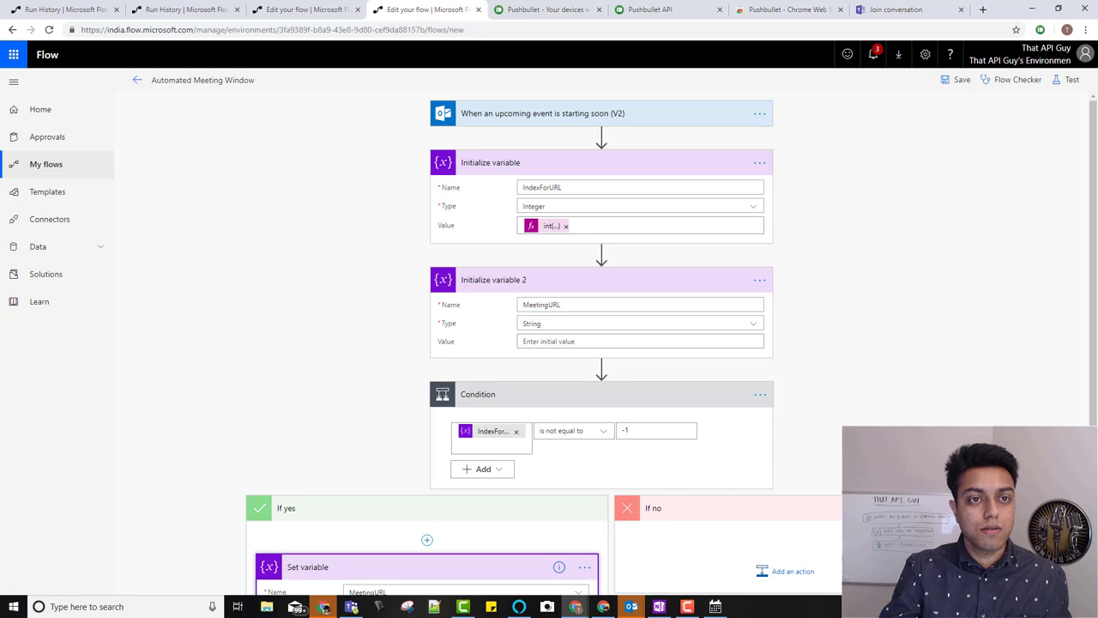
pyautogui.moveTo(0, 12); pyautogui.dragTo(863, 25)
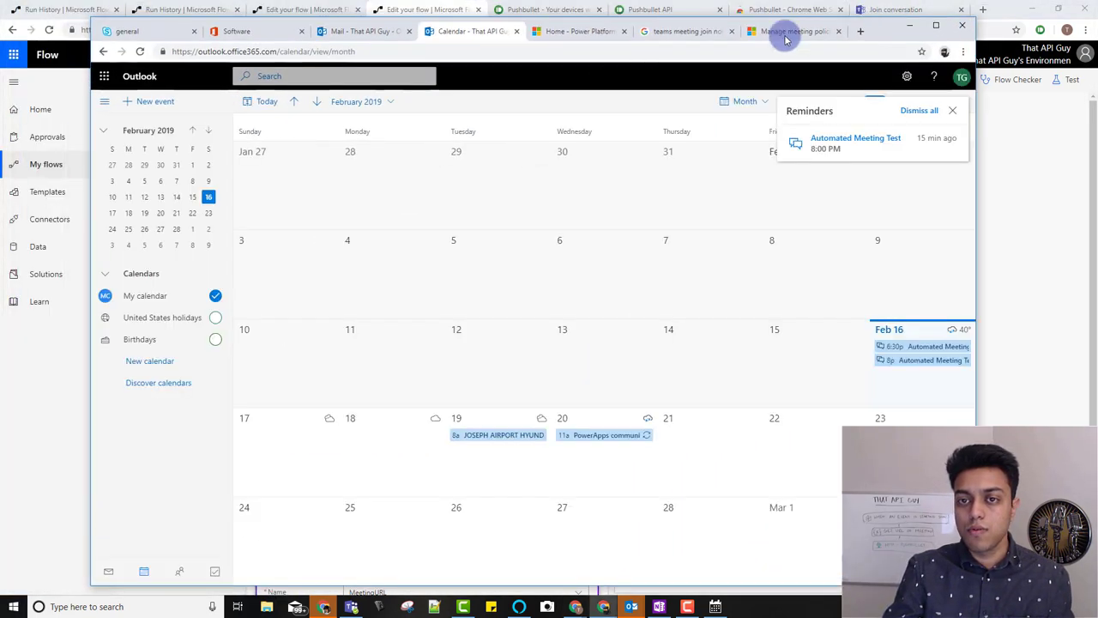
# - Create a new event titled 'Test Automated Meeting Window' as a Teams meeting
pyautogui.click(158, 113)
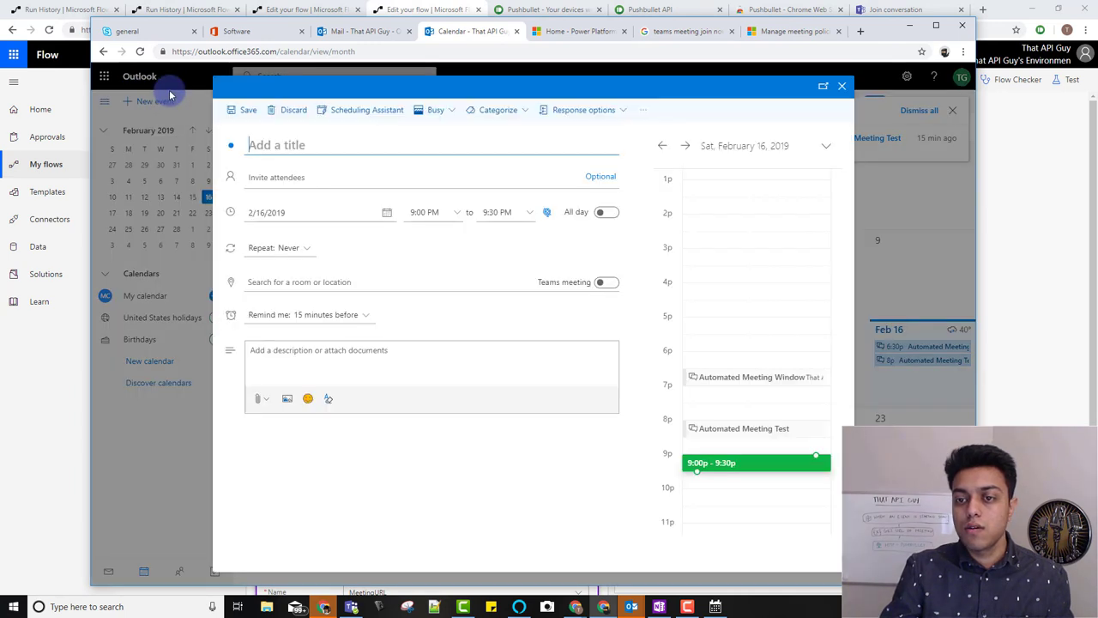
pyautogui.click(302, 152)
pyautogui.write('Test Automated Window')
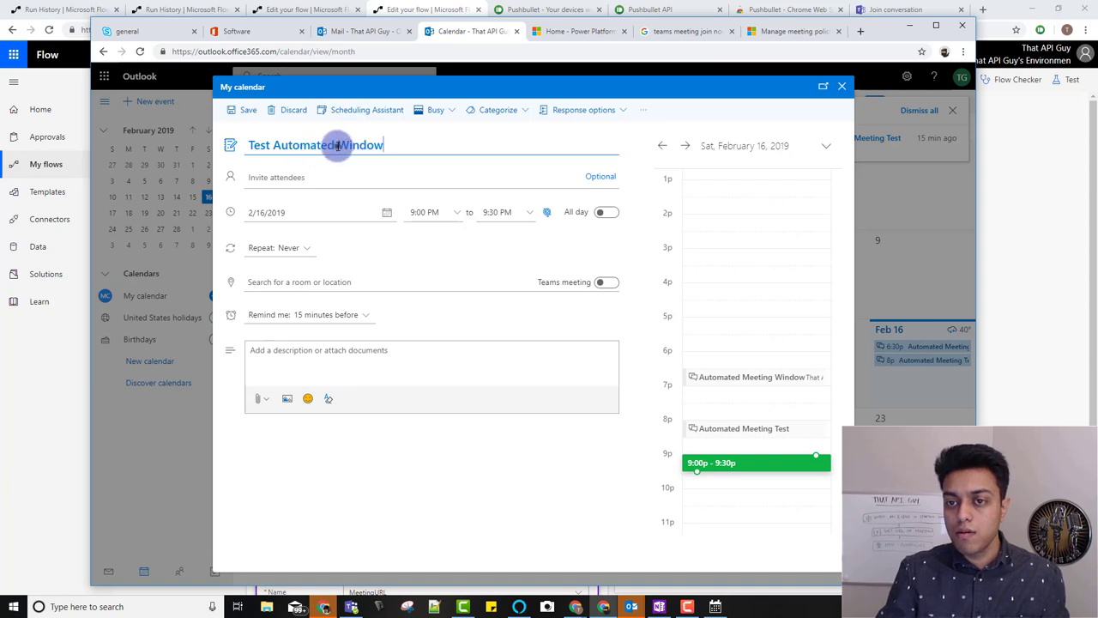
pyautogui.click(337, 145)
pyautogui.write('Meeting')
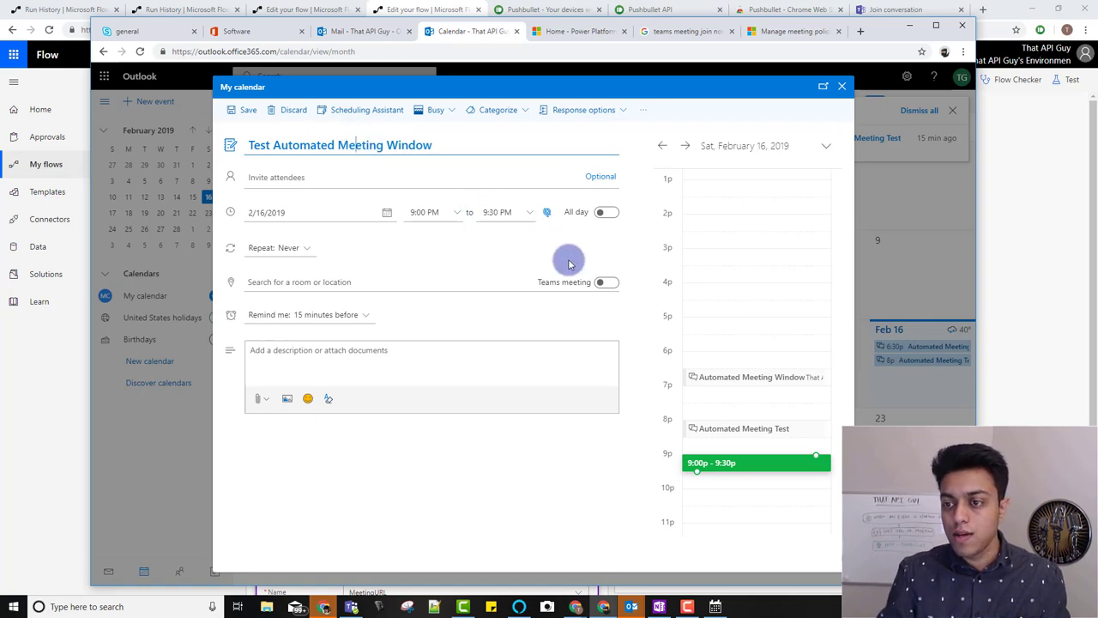
pyautogui.click(609, 282)
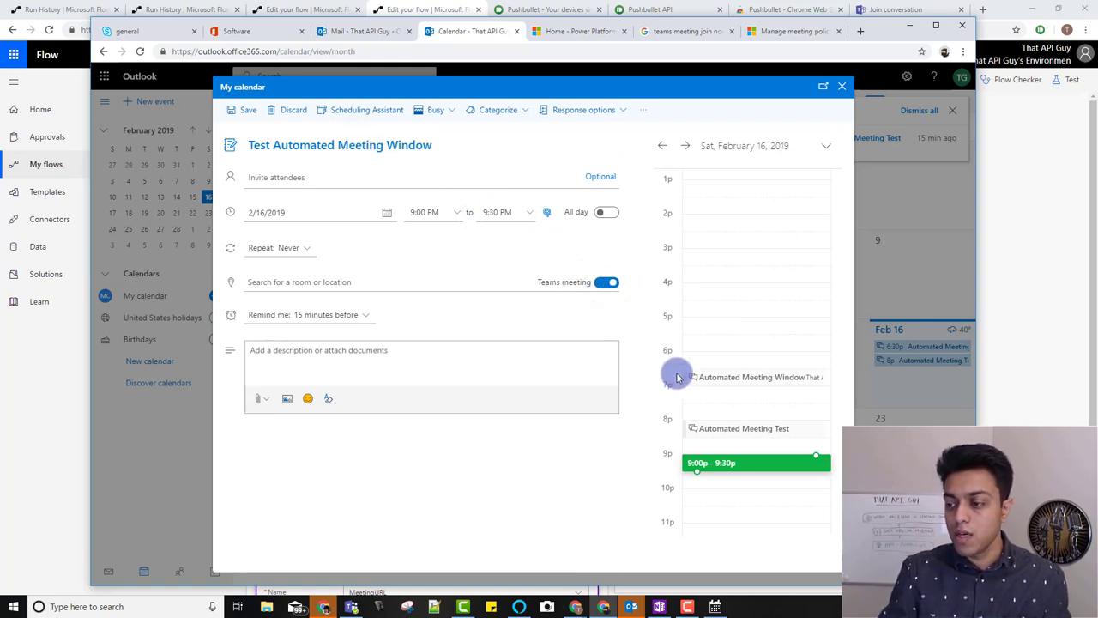
# - Set the meeting's start time to 8:19 PM and save it to the calendar
pyautogui.click(453, 214)
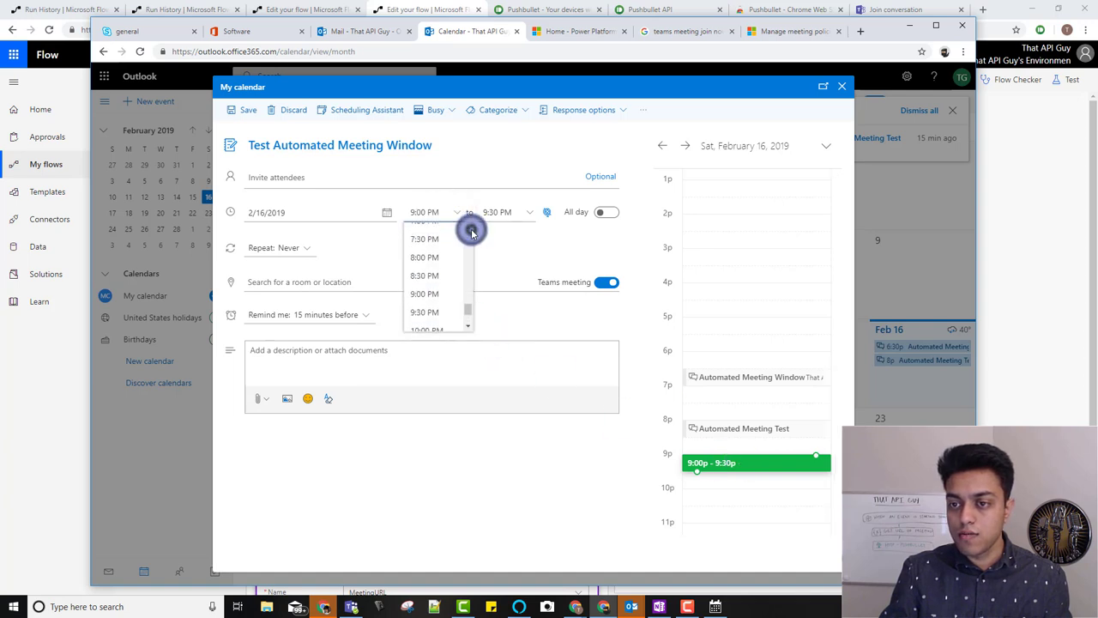
pyautogui.click(429, 213)
pyautogui.moveTo(429, 212); pyautogui.dragTo(403, 215)
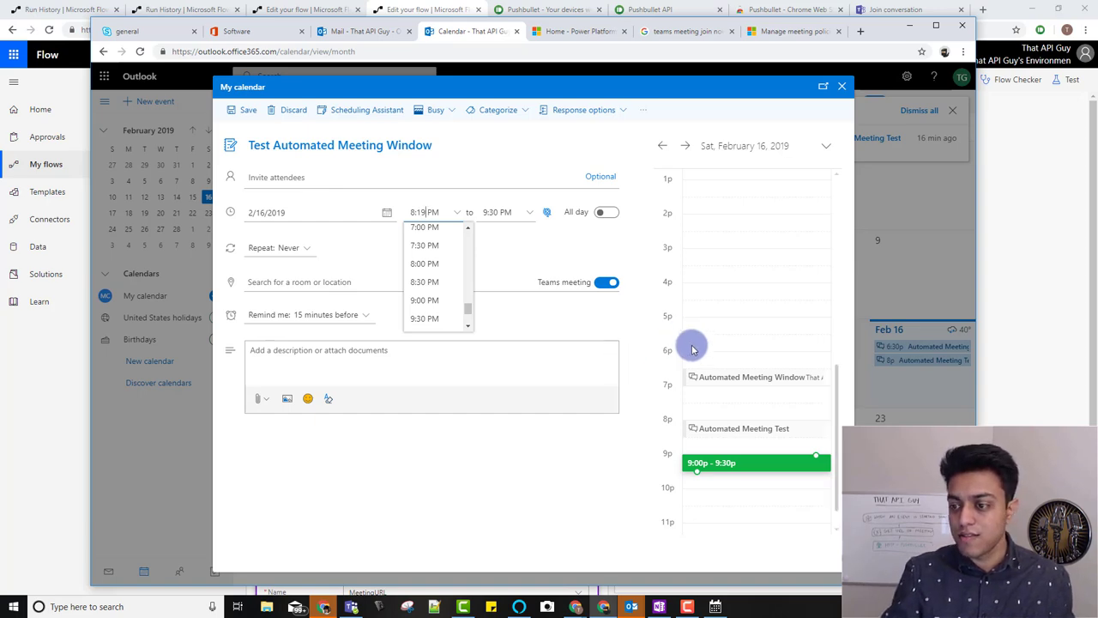
pyautogui.click(586, 243)
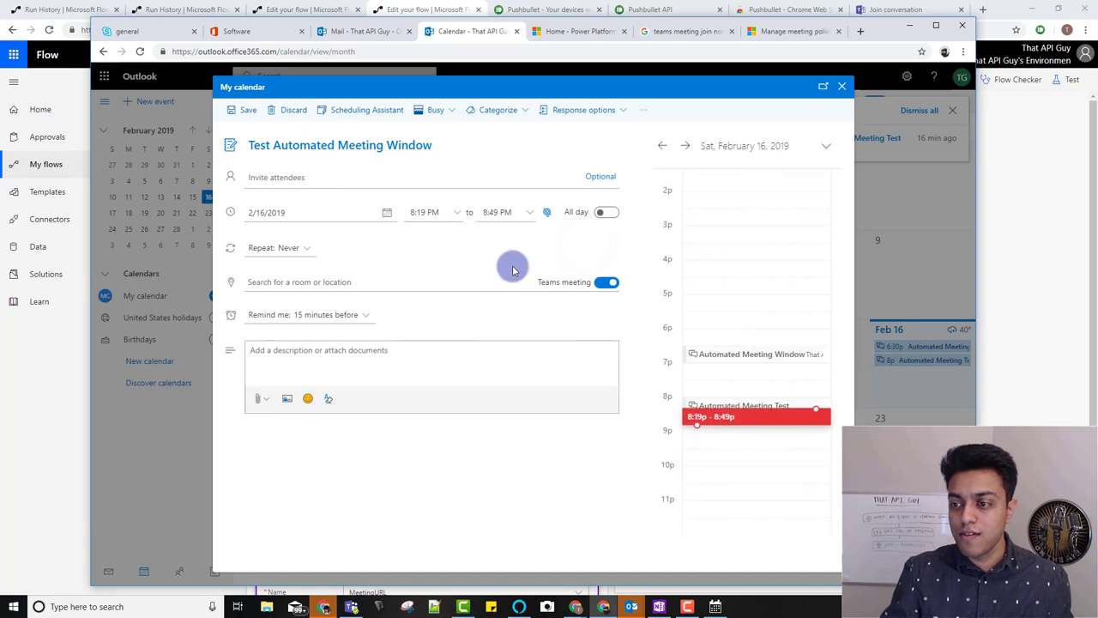
pyautogui.click(262, 148)
pyautogui.click(236, 110)
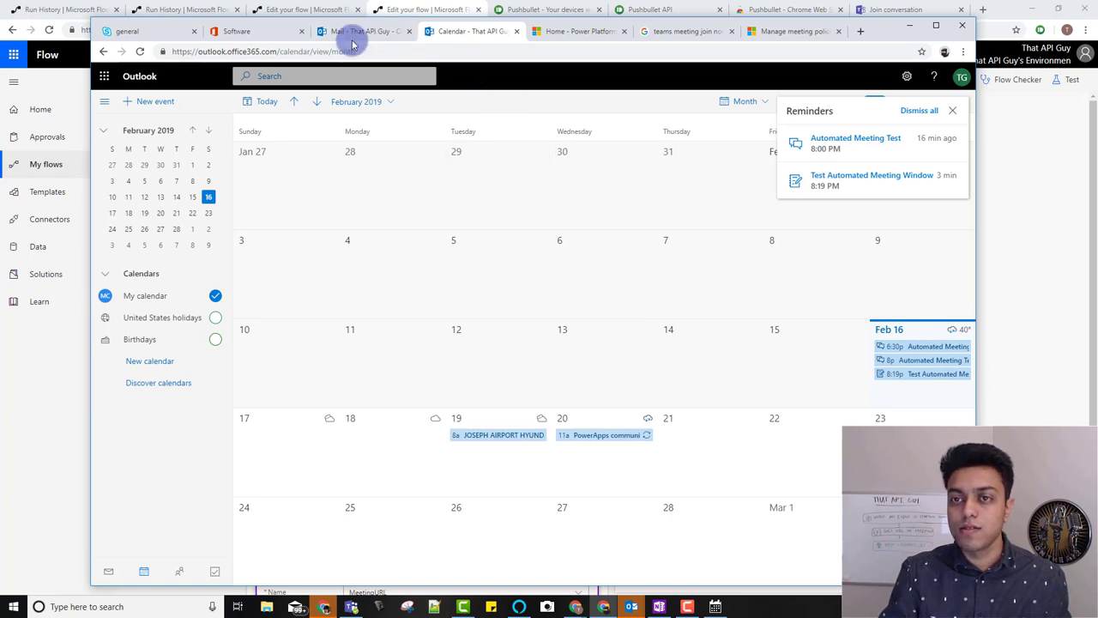
# - Set the trigger's Look-Ahead Time to 2, save the flow, and leave for its overview page
pyautogui.click(438, 10)
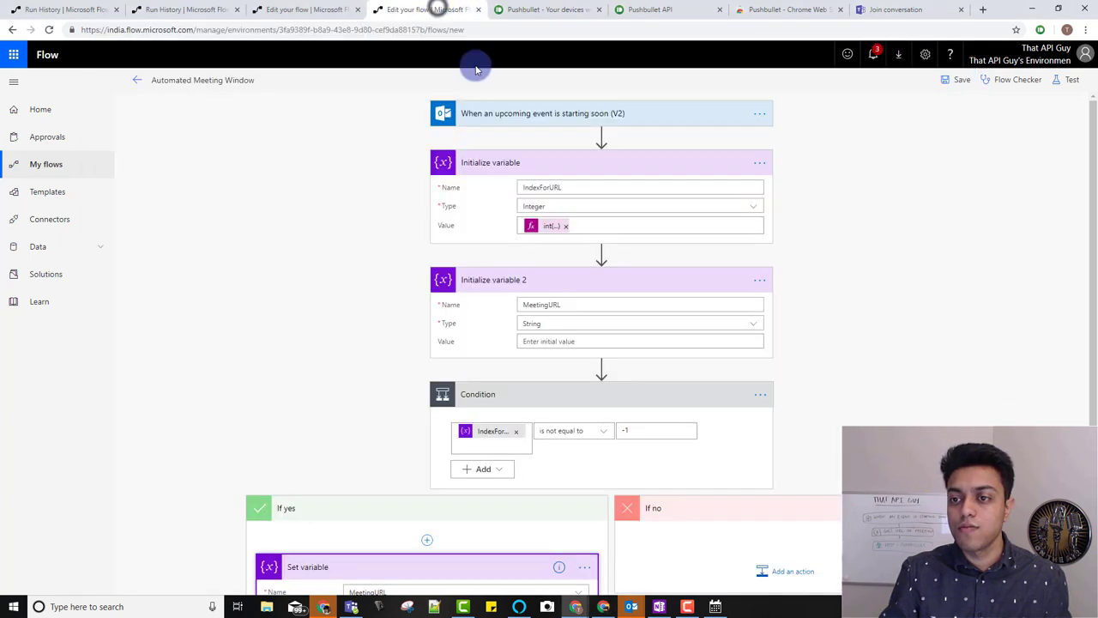
pyautogui.click(500, 120)
pyautogui.click(540, 163)
pyautogui.doubleClick(515, 162)
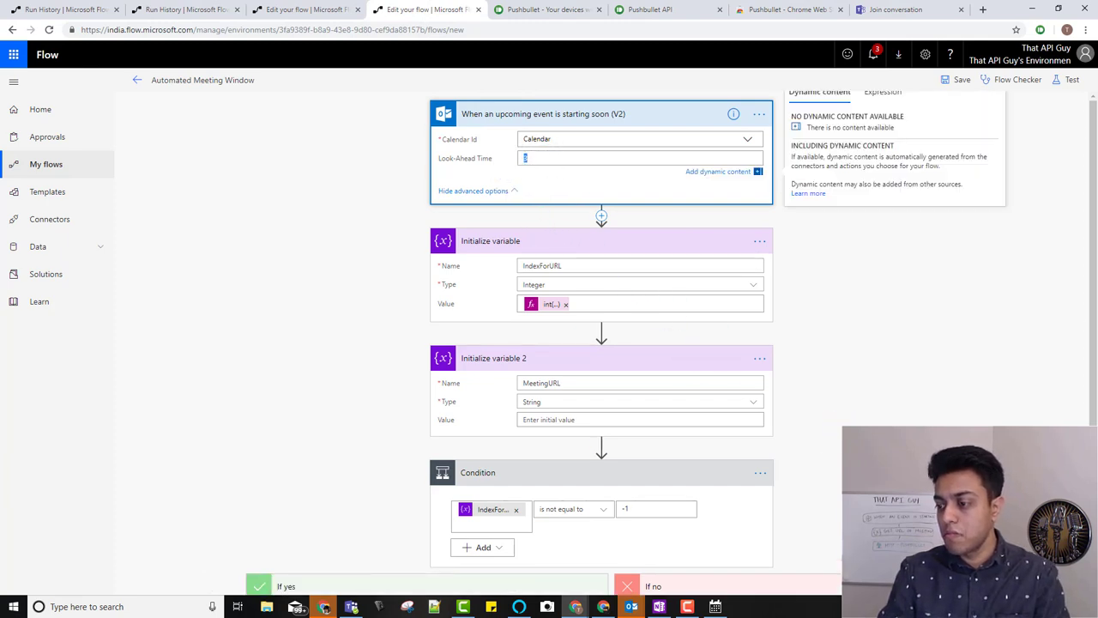
pyautogui.click(1064, 607)
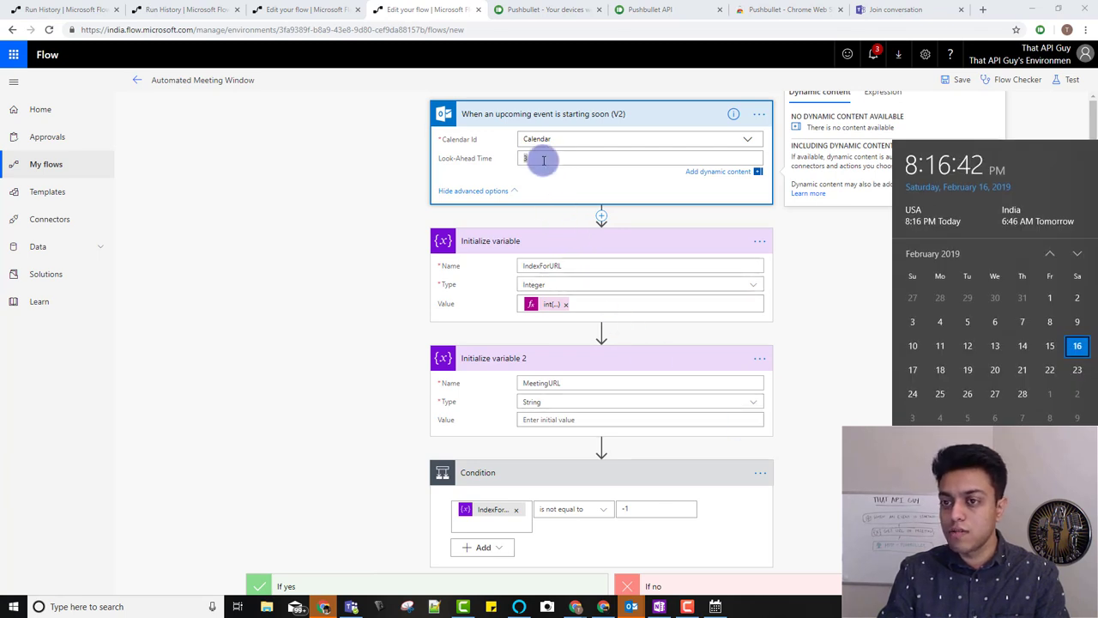
pyautogui.click(544, 157)
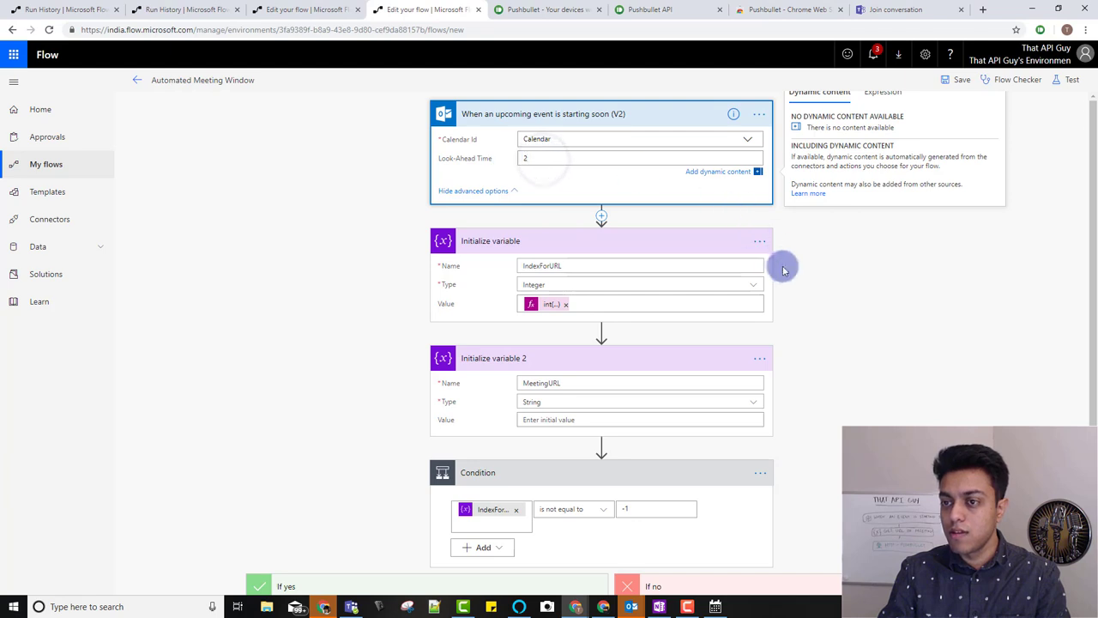
pyautogui.click(949, 79)
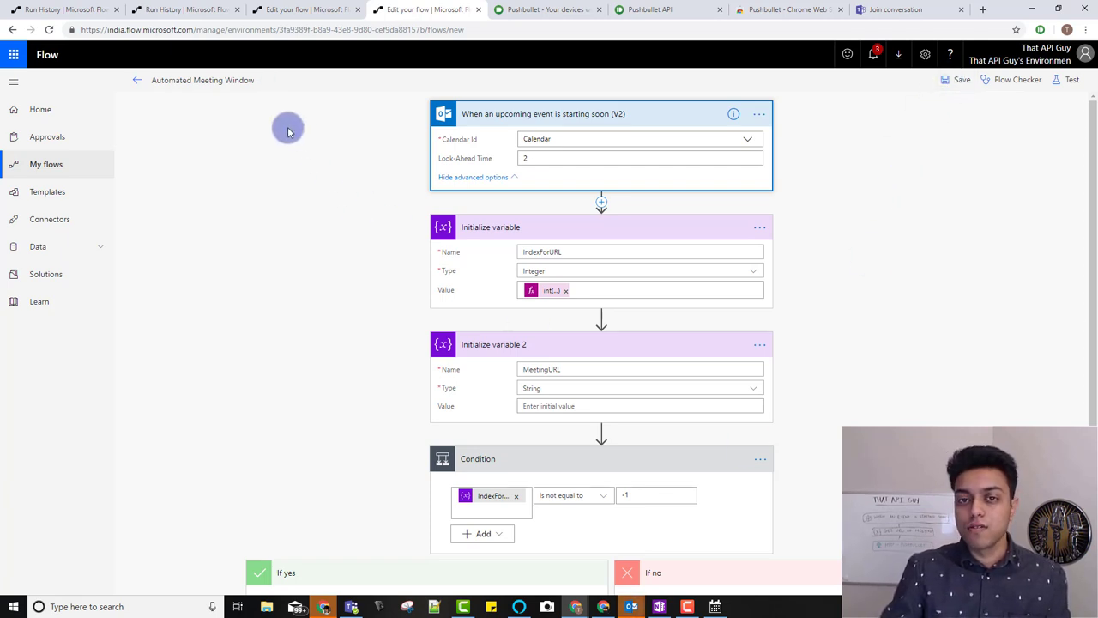
pyautogui.click(138, 79)
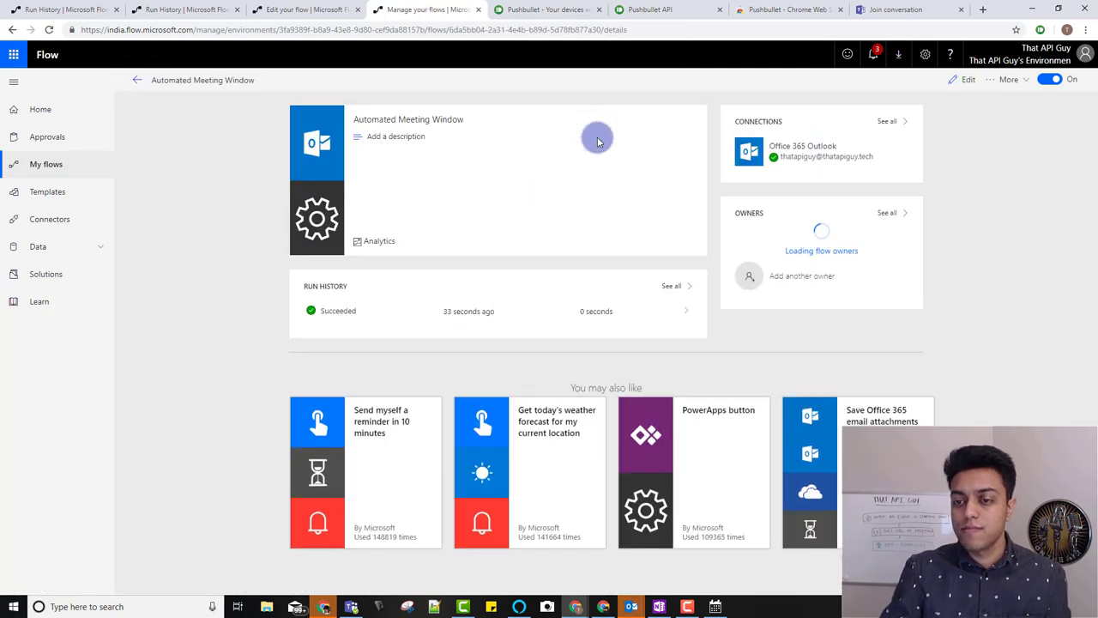
# - Review the latest successful run's trigger and IndexForURL initialized to -1, then reopen the editor
pyautogui.click(490, 320)
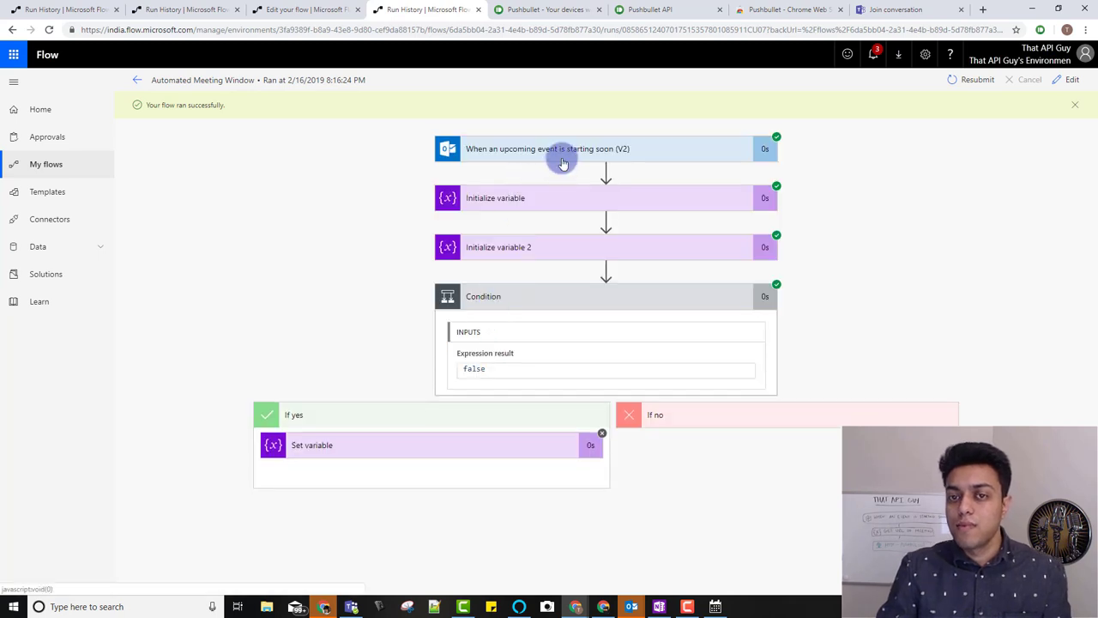
pyautogui.click(559, 157)
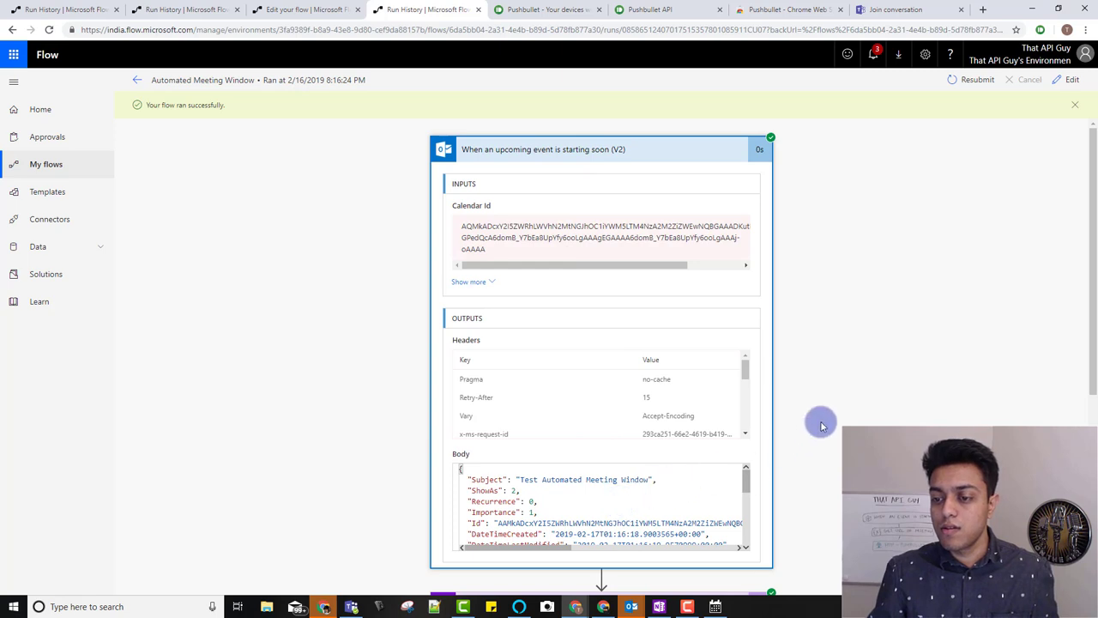
pyautogui.scroll(-2, 779, 424)
pyautogui.scroll(-1, 557, 330)
pyautogui.scroll(-3, 557, 330)
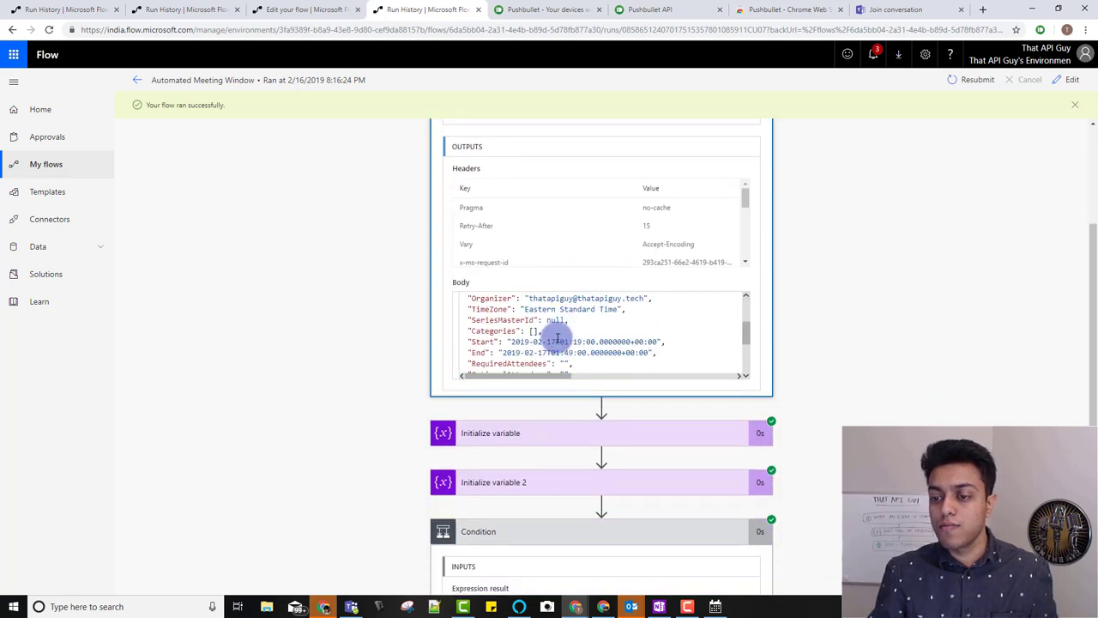
pyautogui.scroll(-2, 821, 301)
pyautogui.click(594, 268)
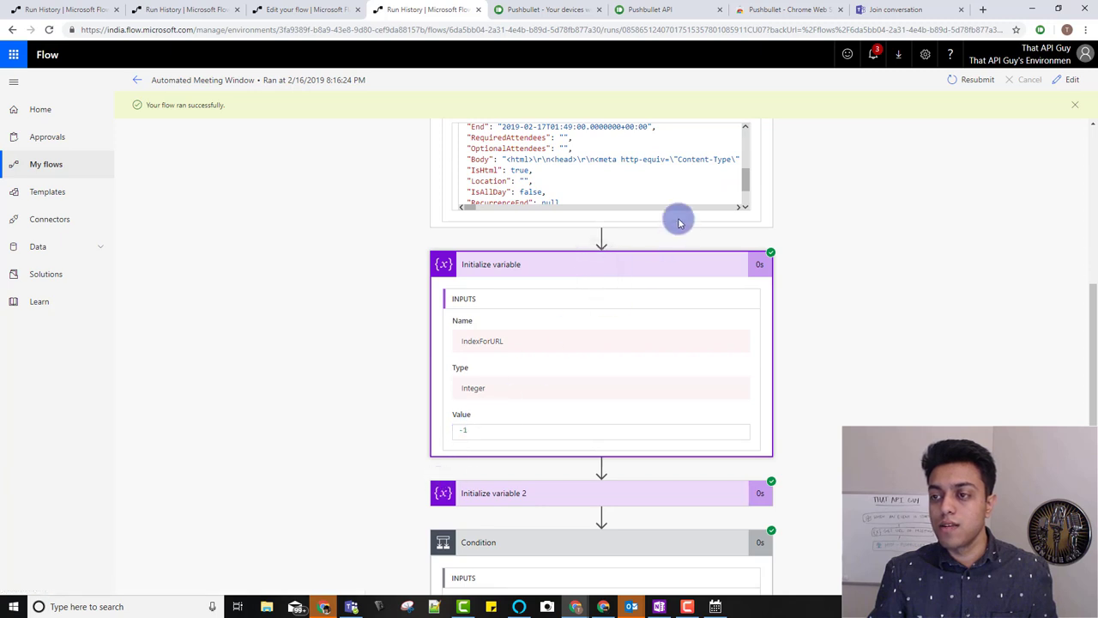
pyautogui.moveTo(474, 206); pyautogui.dragTo(512, 215)
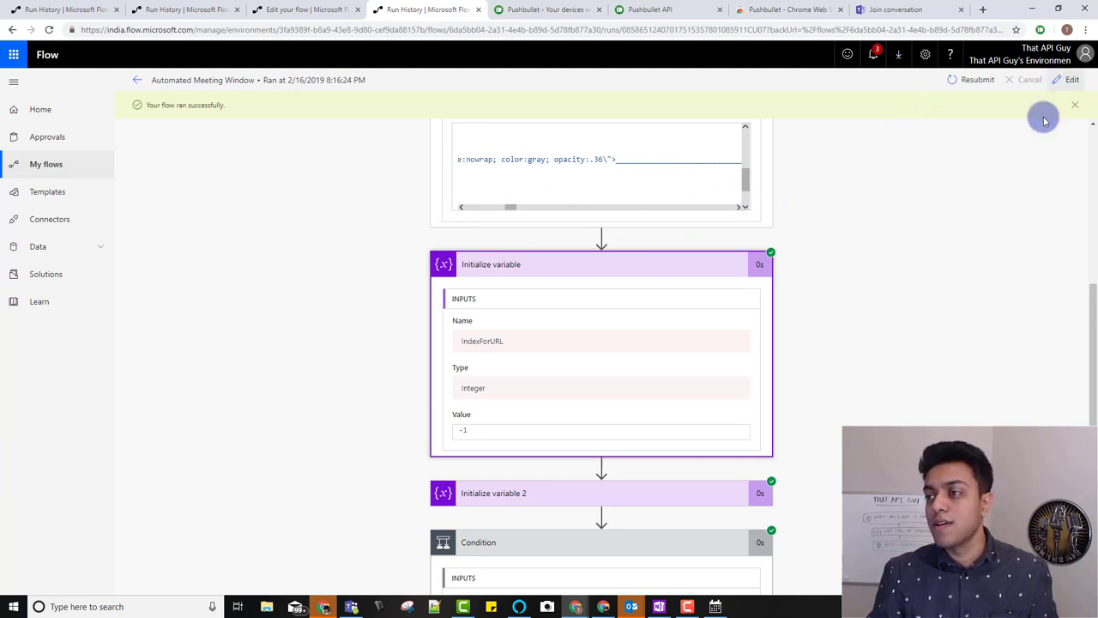
pyautogui.scroll(3, 1012, 254)
pyautogui.scroll(1, 919, 292)
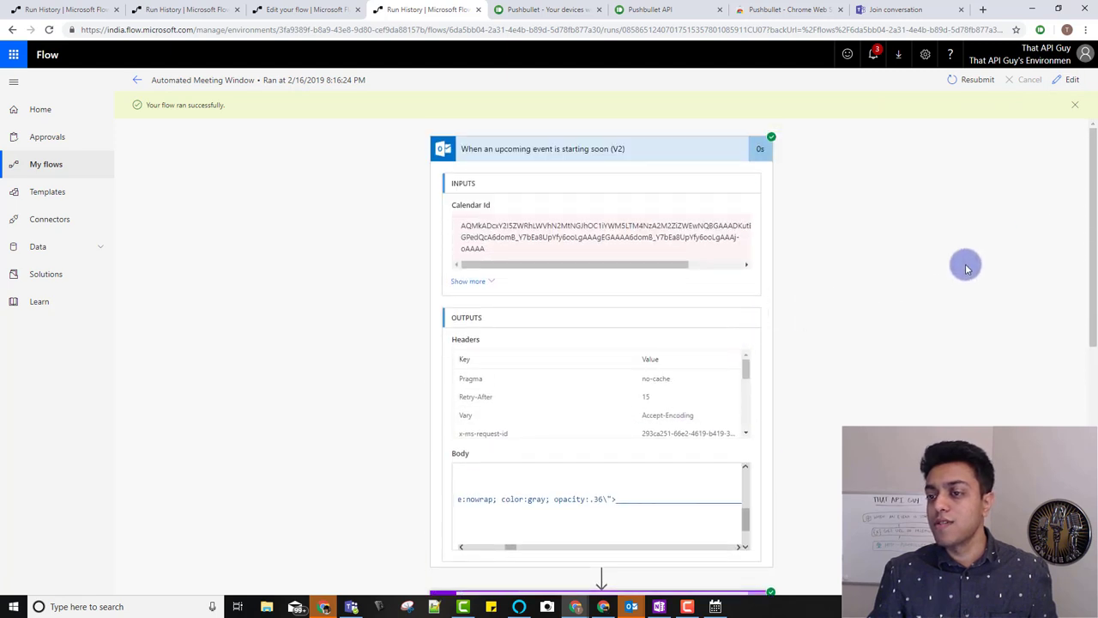
pyautogui.click(1064, 80)
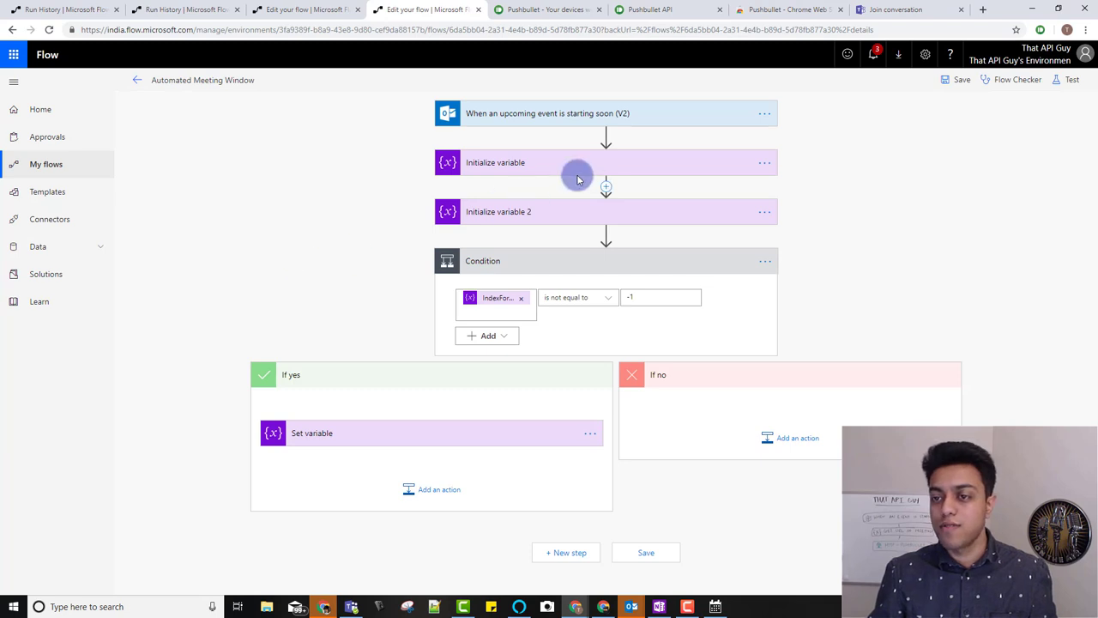
pyautogui.click(555, 117)
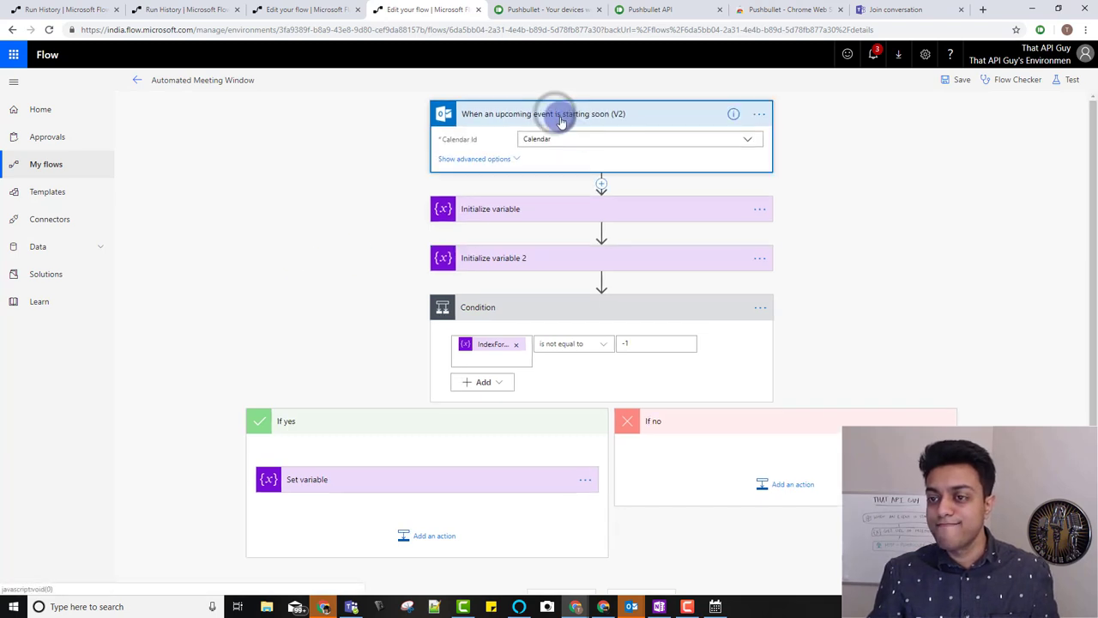
pyautogui.click(541, 216)
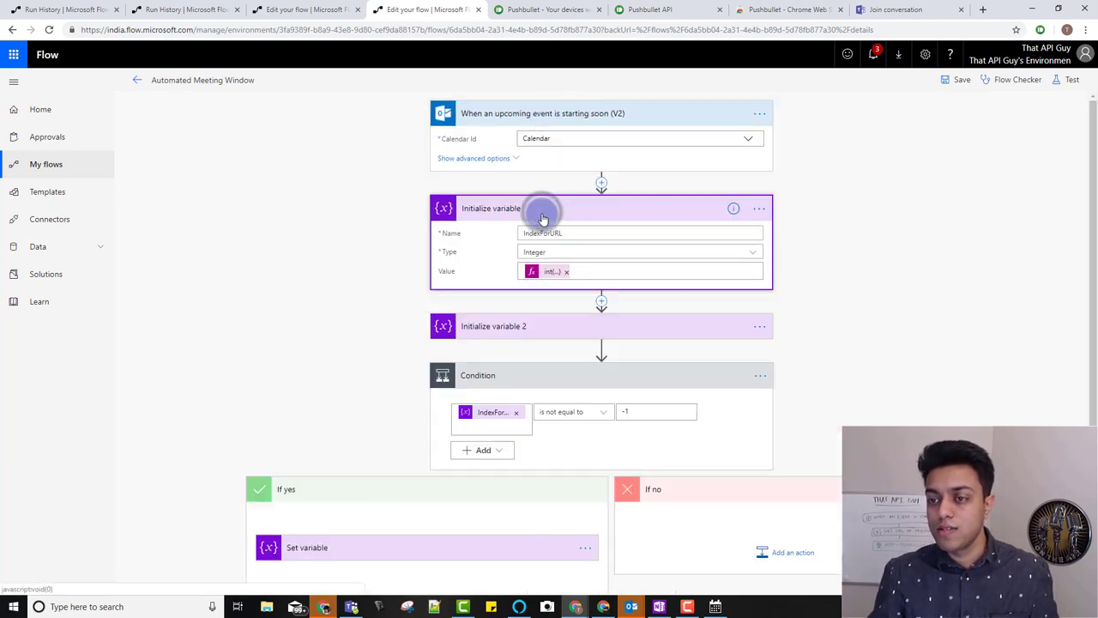
pyautogui.click(554, 272)
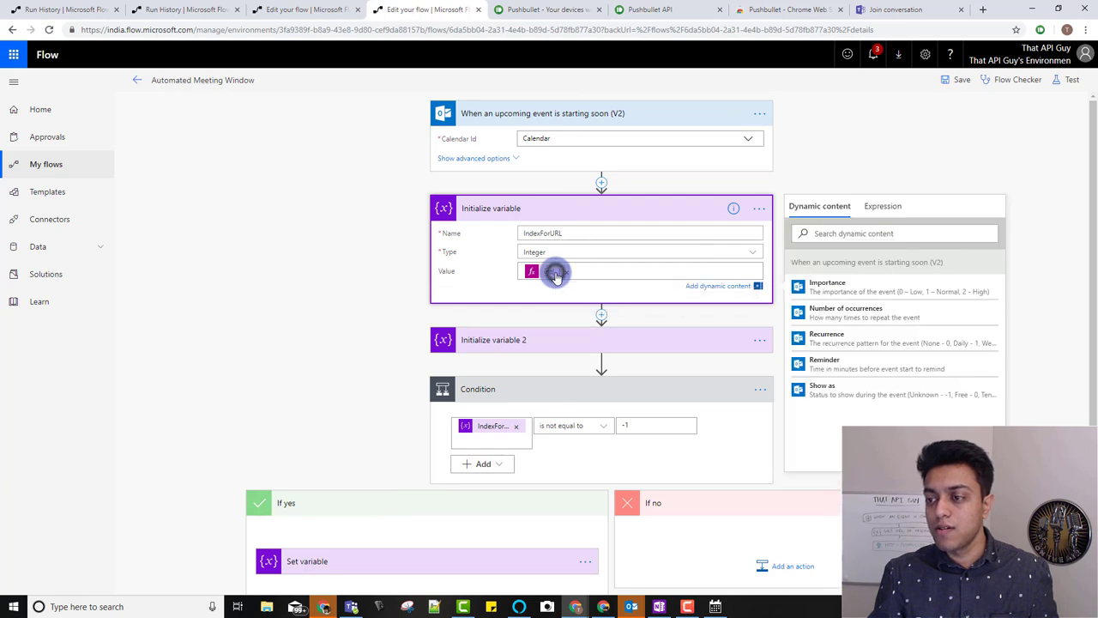
pyautogui.click(922, 232)
pyautogui.click(944, 233)
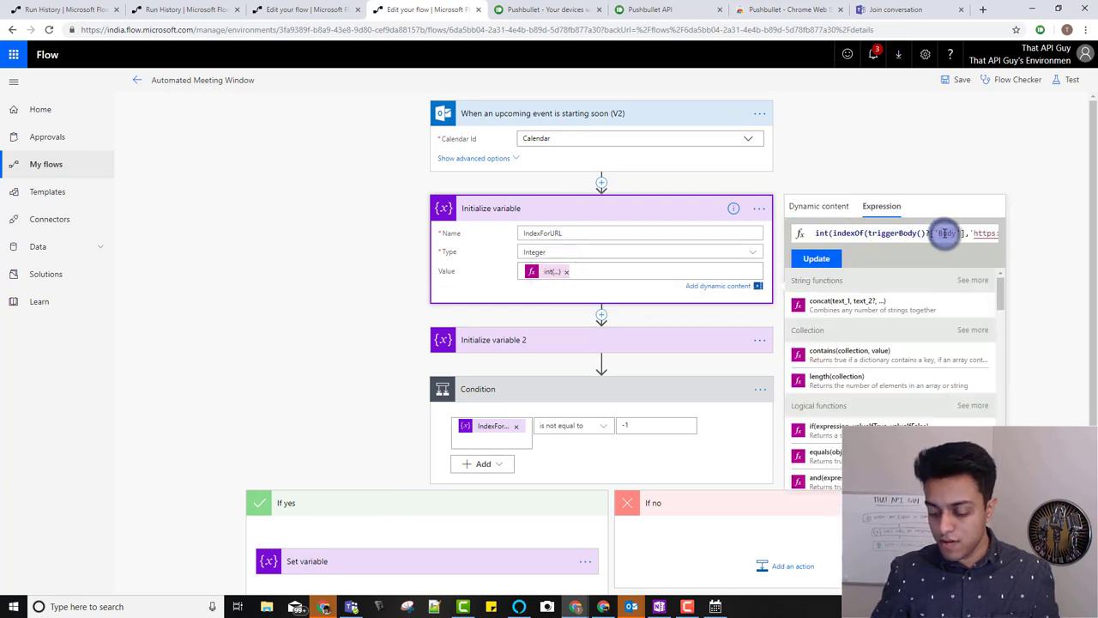
pyautogui.press('Right')
pyautogui.press('Right')
pyautogui.press('Right')
pyautogui.press('Right')
pyautogui.press('Right')
pyautogui.press('Right')
pyautogui.press('Right')
pyautogui.press('Right')
pyautogui.press('Right')
pyautogui.press('Right')
pyautogui.press('Right')
pyautogui.press('Right')
pyautogui.press('Right')
pyautogui.press('Right')
pyautogui.press('Right')
pyautogui.press('Right')
pyautogui.press('Right')
pyautogui.press('Right')
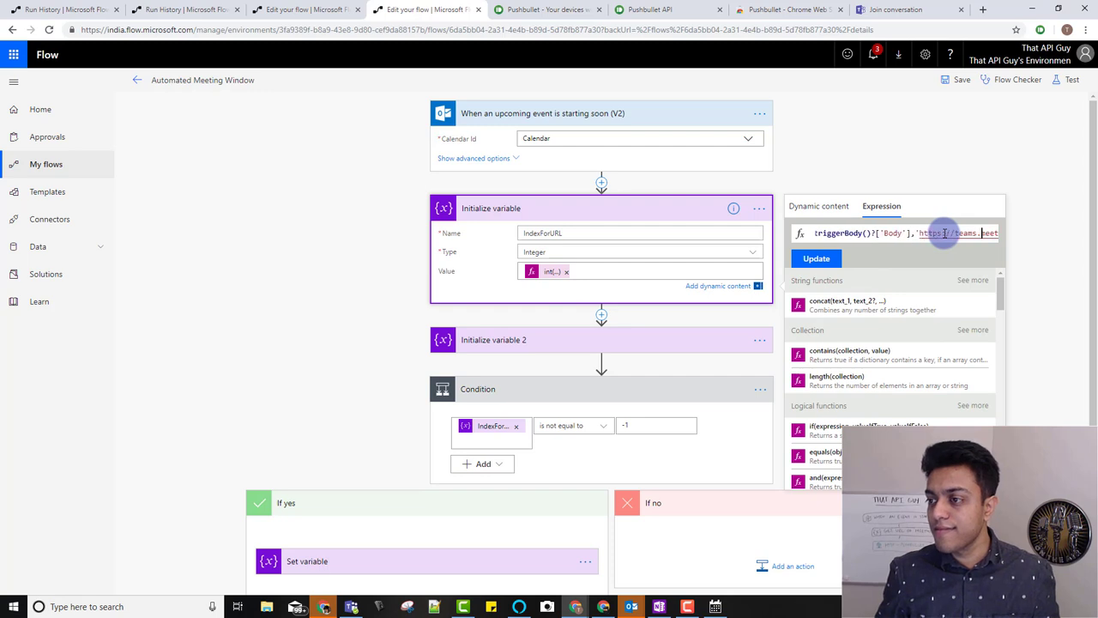
pyautogui.press('Right')
pyautogui.press('Right')
pyautogui.press('Right')
pyautogui.press('Right')
pyautogui.press('Right')
pyautogui.press('Right')
pyautogui.press('Right')
pyautogui.press('Right')
pyautogui.press('Right')
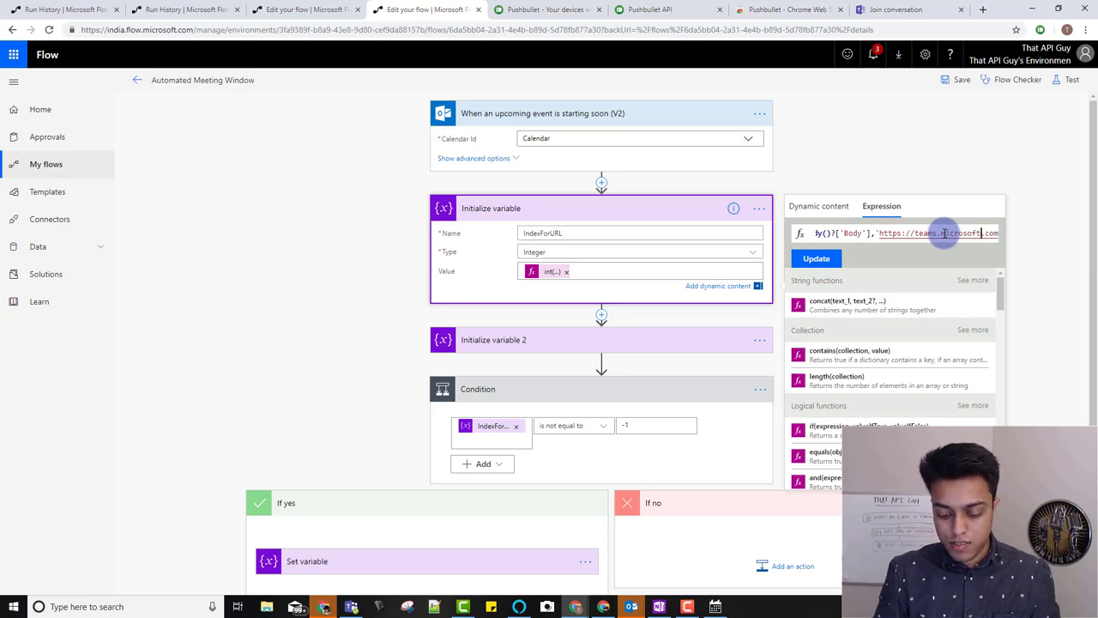
pyautogui.write('.com')
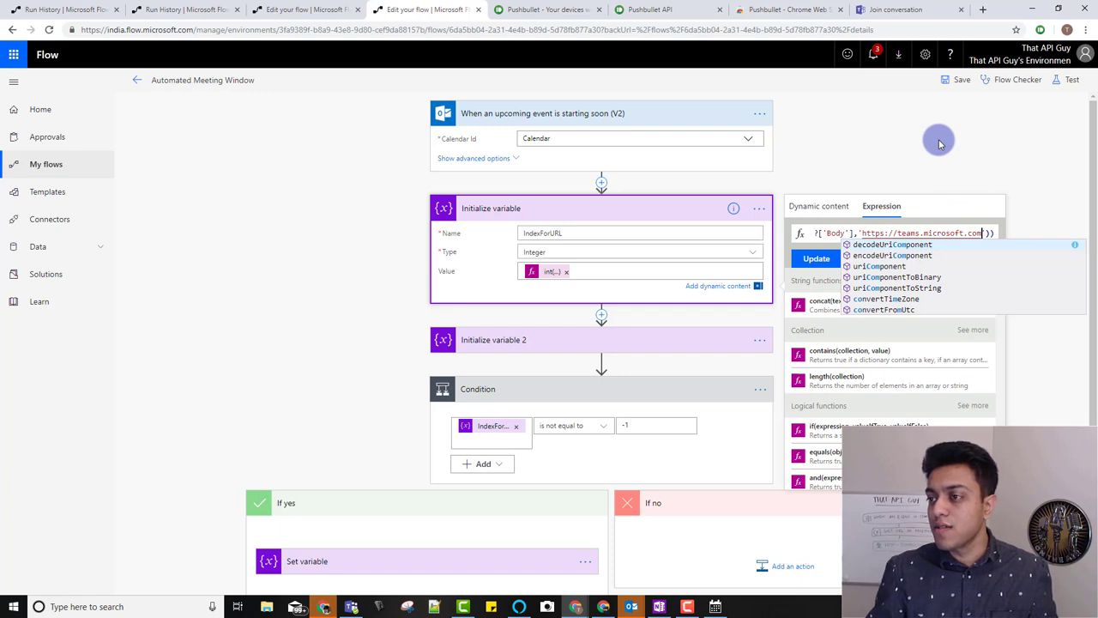
pyautogui.click(818, 268)
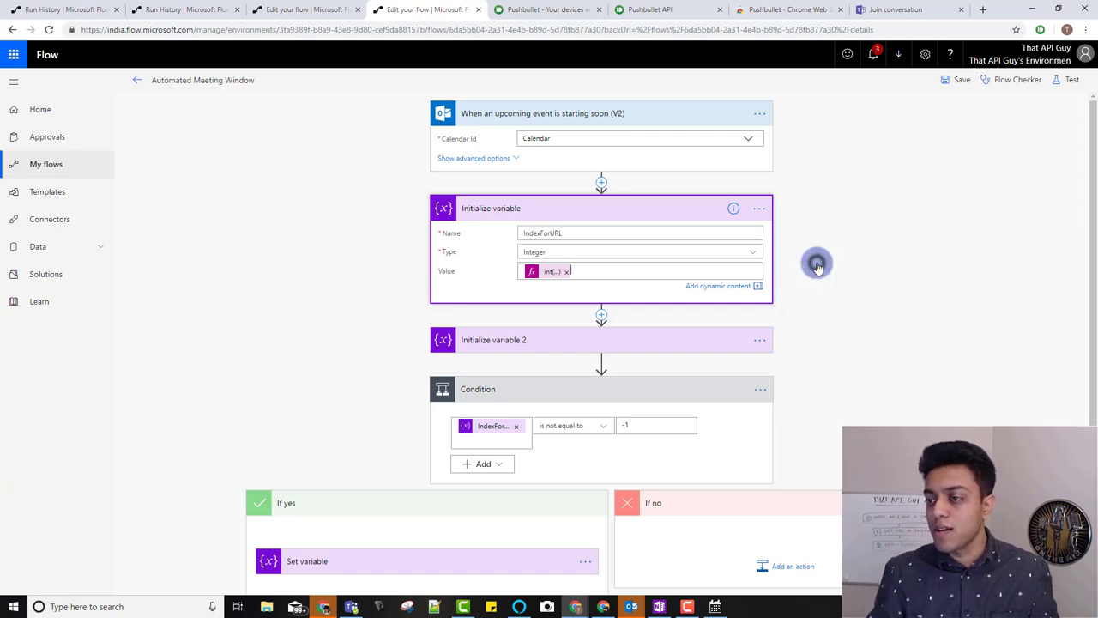
pyautogui.click(966, 81)
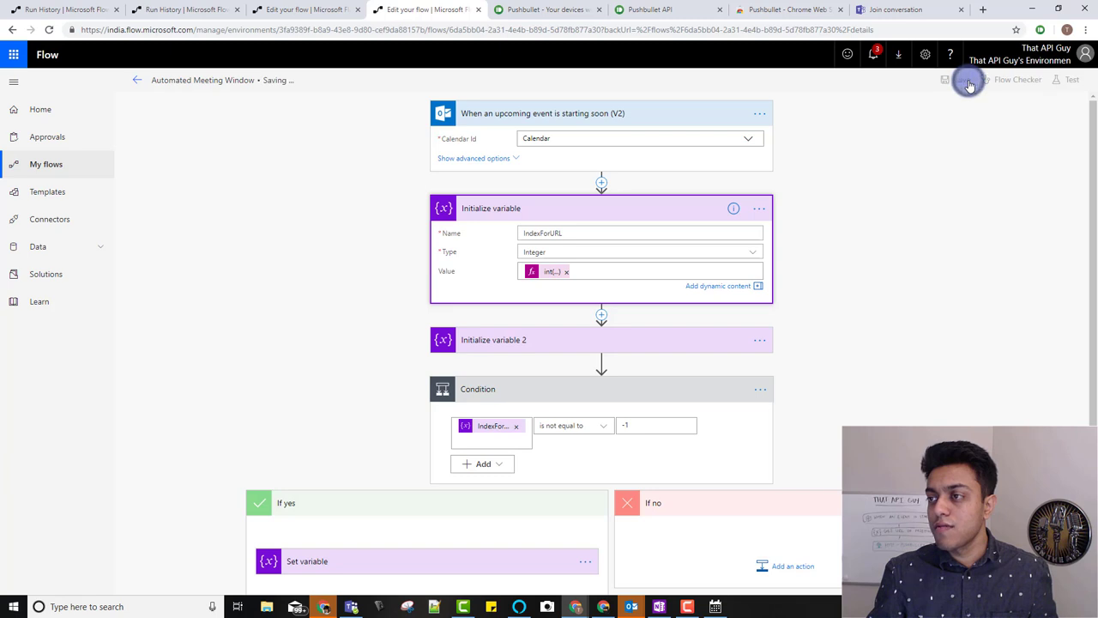
# - Test the flow using data from the most recent successful run
pyautogui.click(1071, 86)
pyautogui.click(934, 140)
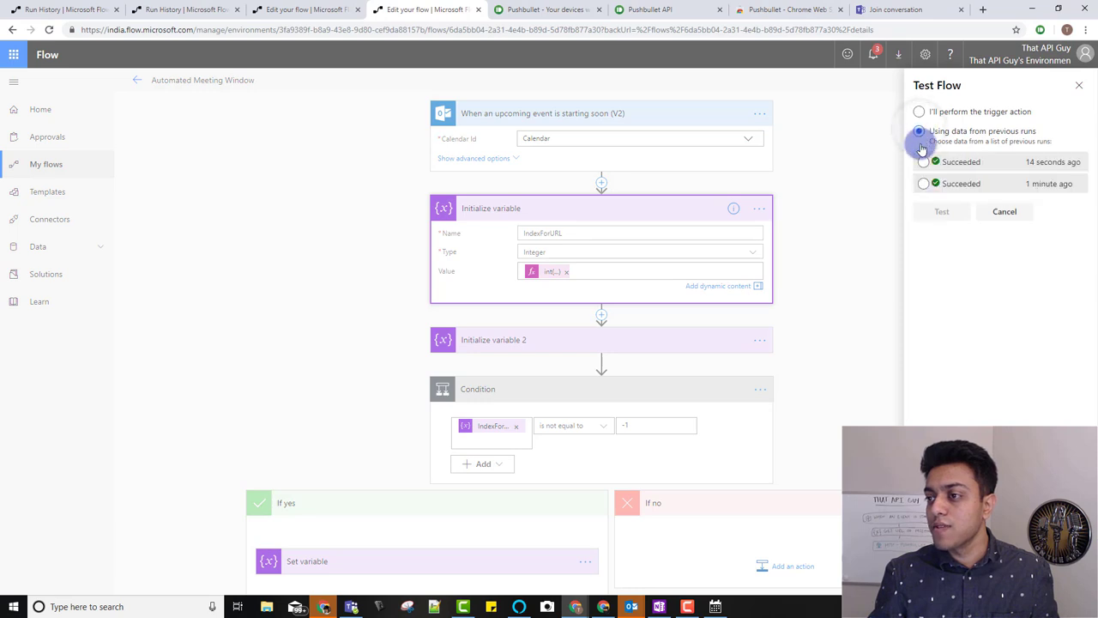
pyautogui.click(922, 164)
pyautogui.click(943, 220)
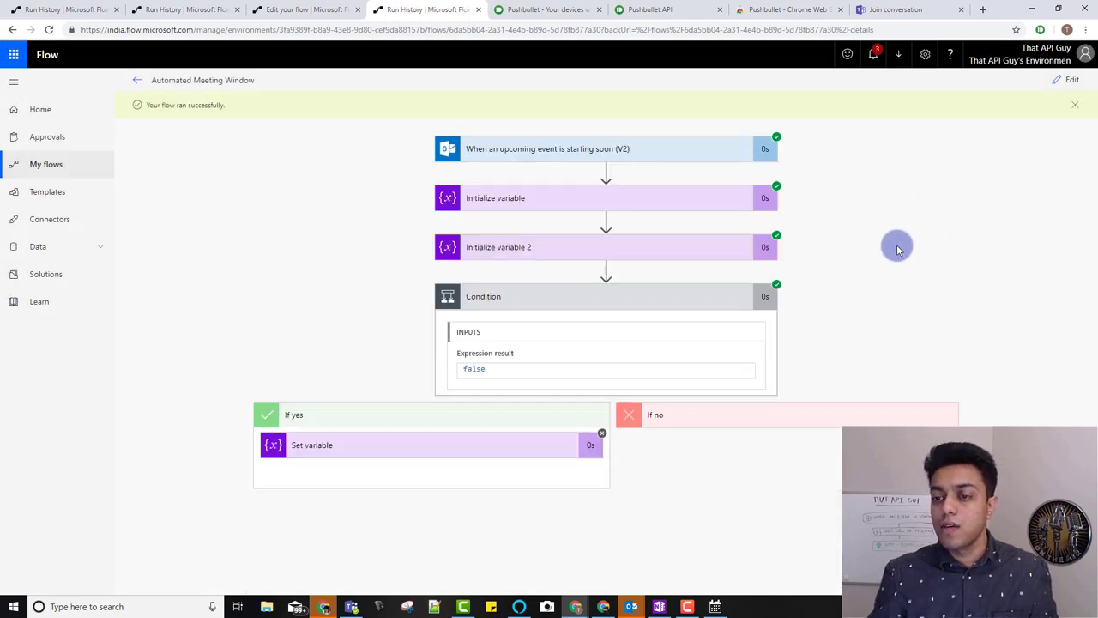
# - Reopen IndexForURL's int(indexOf(...)) value expression for editing
pyautogui.click(558, 206)
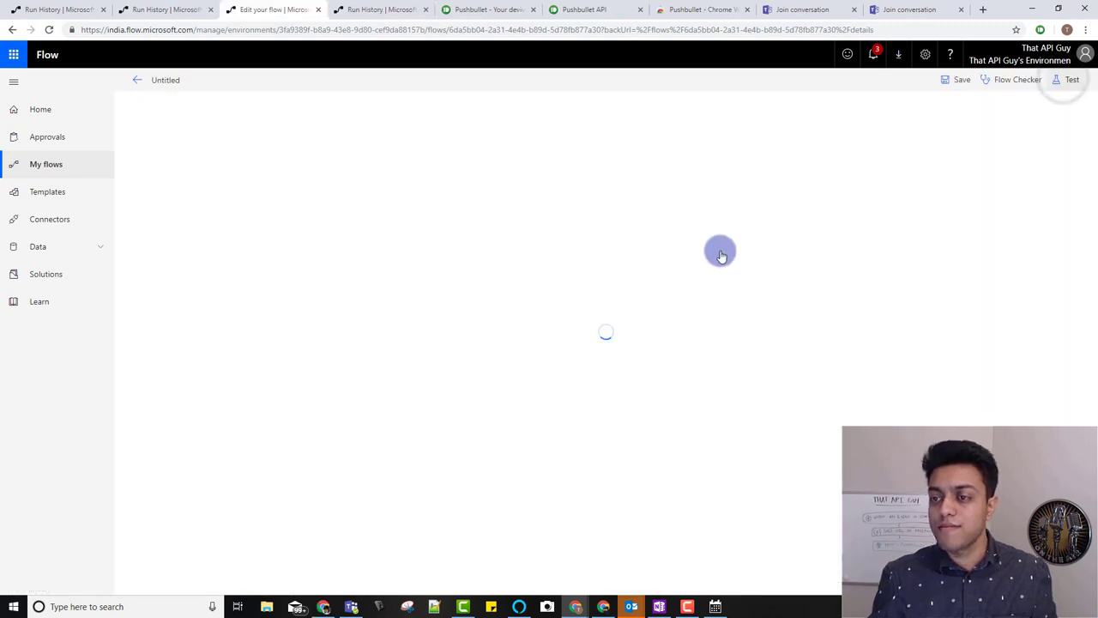
pyautogui.click(586, 162)
pyautogui.click(546, 230)
pyautogui.click(905, 186)
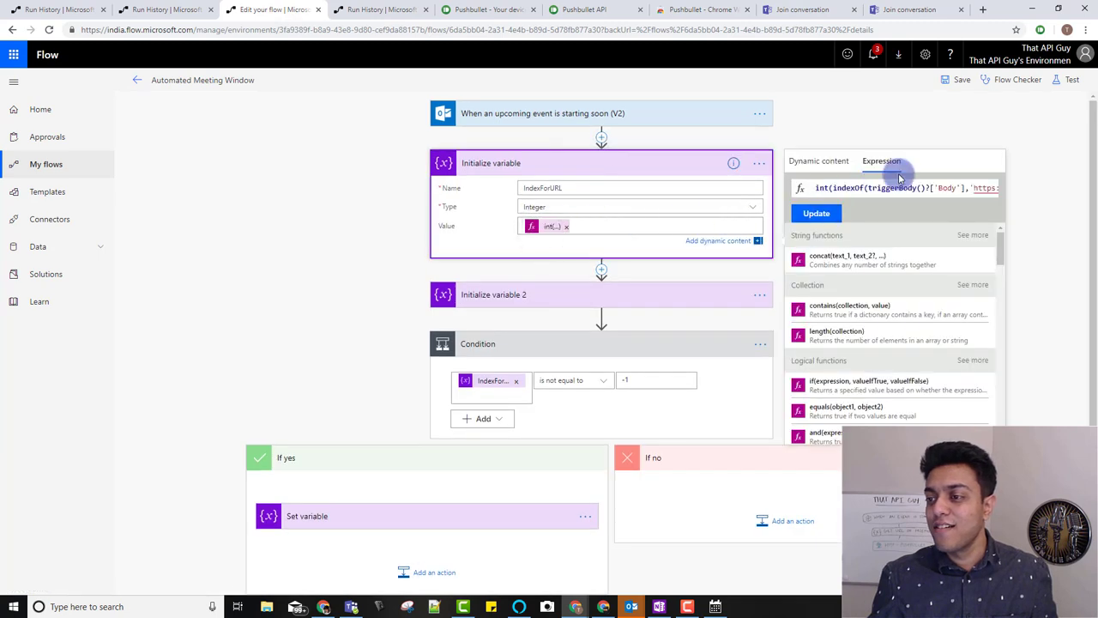
pyautogui.click(978, 184)
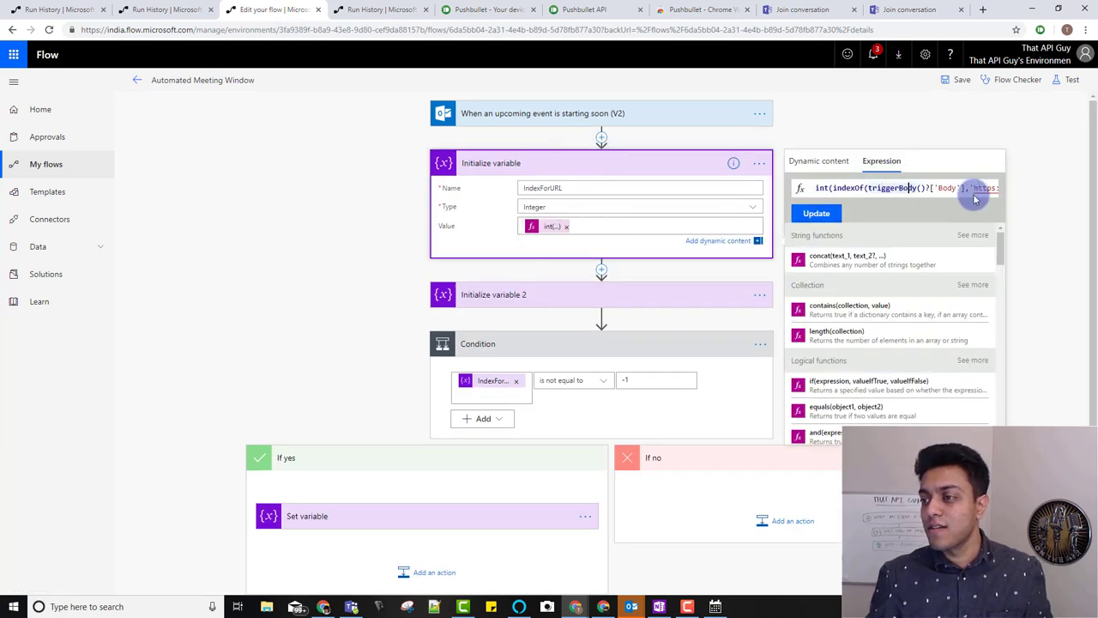
# - Edit the Teams URL inside IndexForURL's indexOf expression, apply the update and save the flow
pyautogui.click(972, 188)
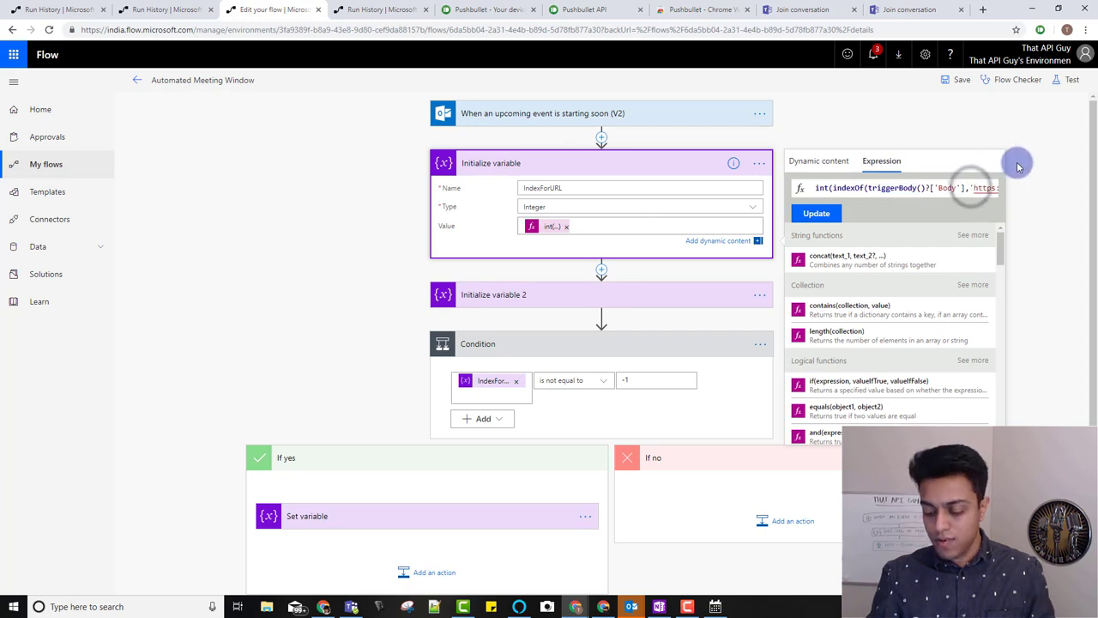
pyautogui.press('Right')
pyautogui.press('Right')
pyautogui.press('Right')
pyautogui.press('Right')
pyautogui.press('Right')
pyautogui.press('Right')
pyautogui.press('Right')
pyautogui.press('Right')
pyautogui.press('Right')
pyautogui.press('Right')
pyautogui.press('Right')
pyautogui.press('Right')
pyautogui.press('Right')
pyautogui.press('Right')
pyautogui.press('Right')
pyautogui.press('Right')
pyautogui.press('Right')
pyautogui.press('Right')
pyautogui.press('Right')
pyautogui.press('Right')
pyautogui.press('Right')
pyautogui.press('Right')
pyautogui.click(967, 187)
pyautogui.doubleClick(967, 187)
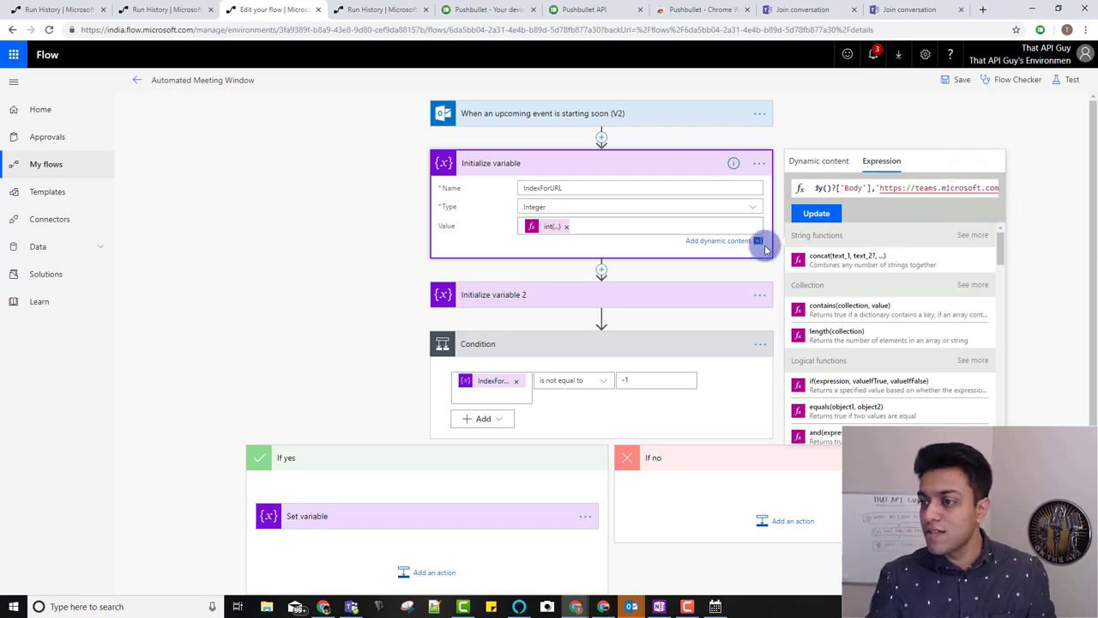
pyautogui.click(810, 213)
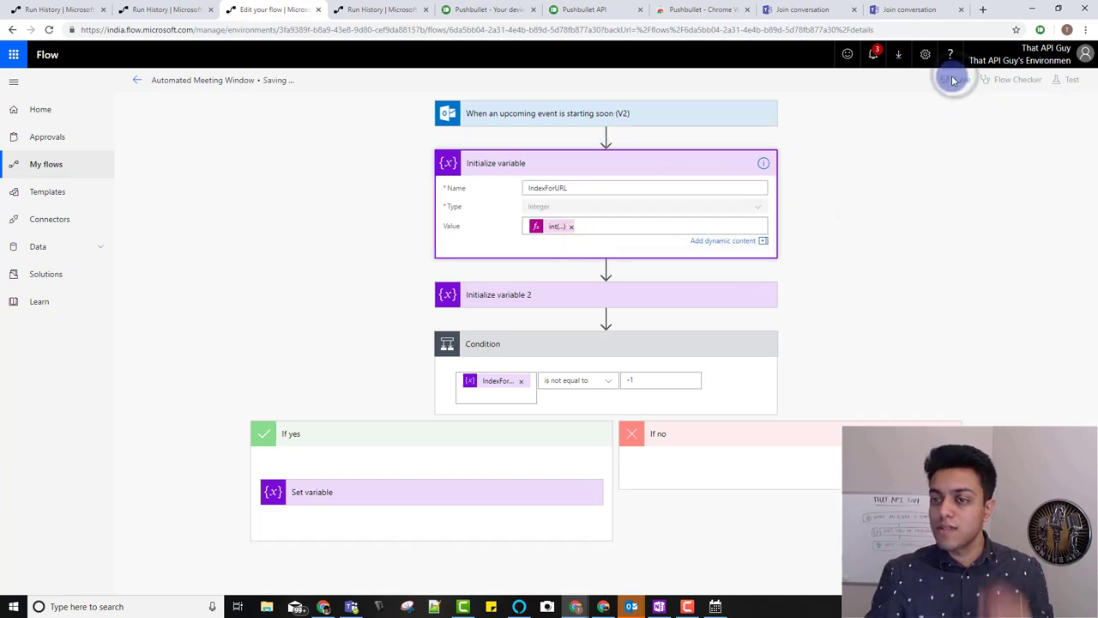
# - Test the flow using data from the most recent previous run
pyautogui.click(1074, 82)
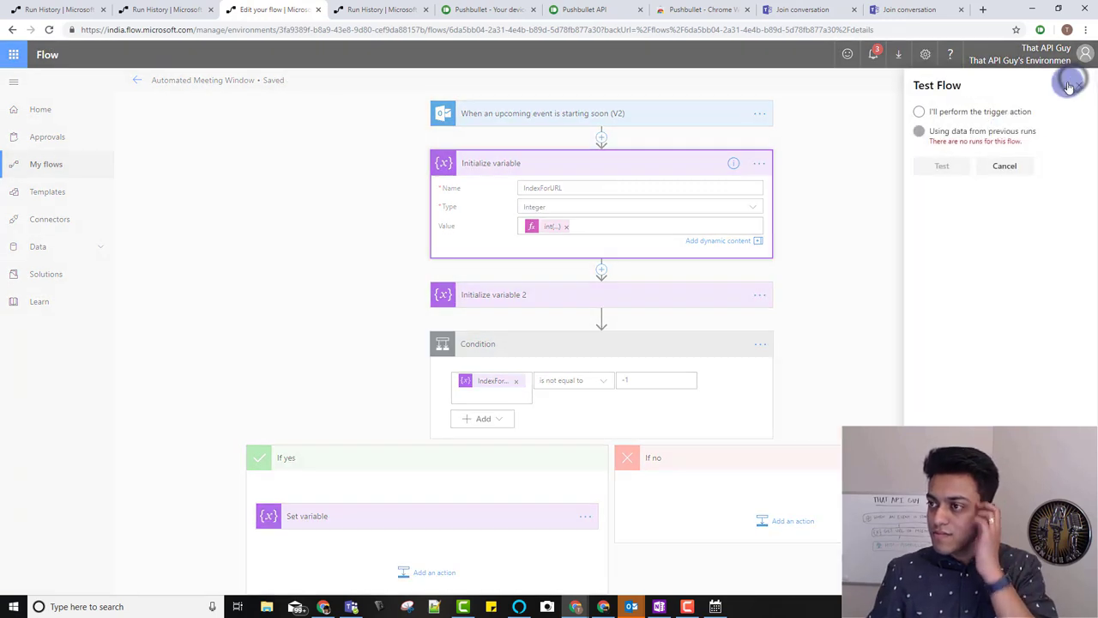
pyautogui.click(976, 132)
pyautogui.click(948, 167)
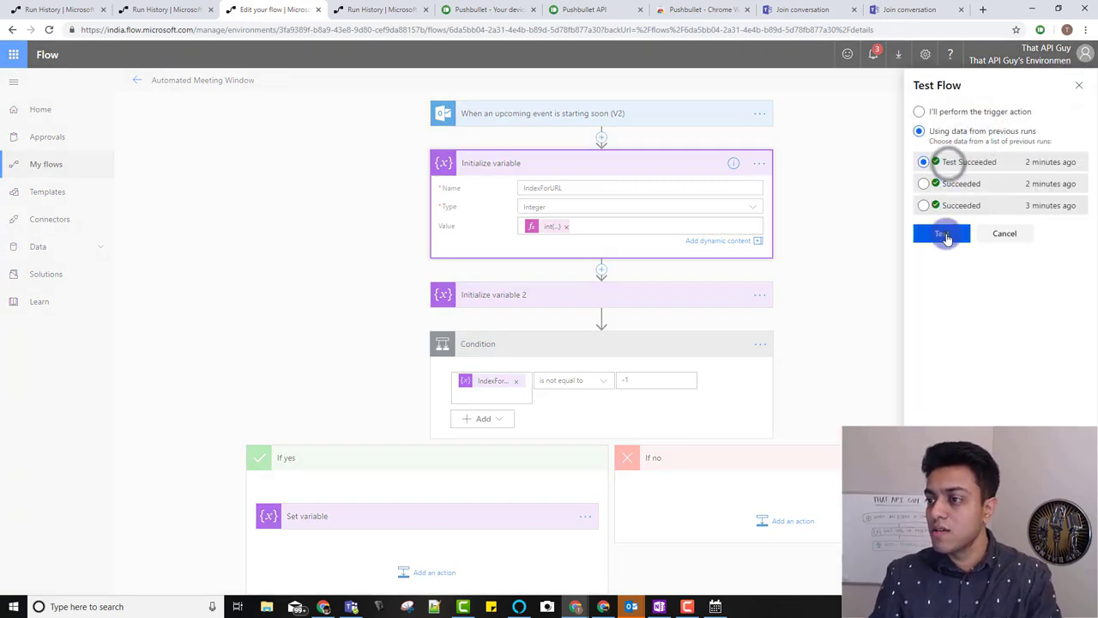
pyautogui.click(942, 234)
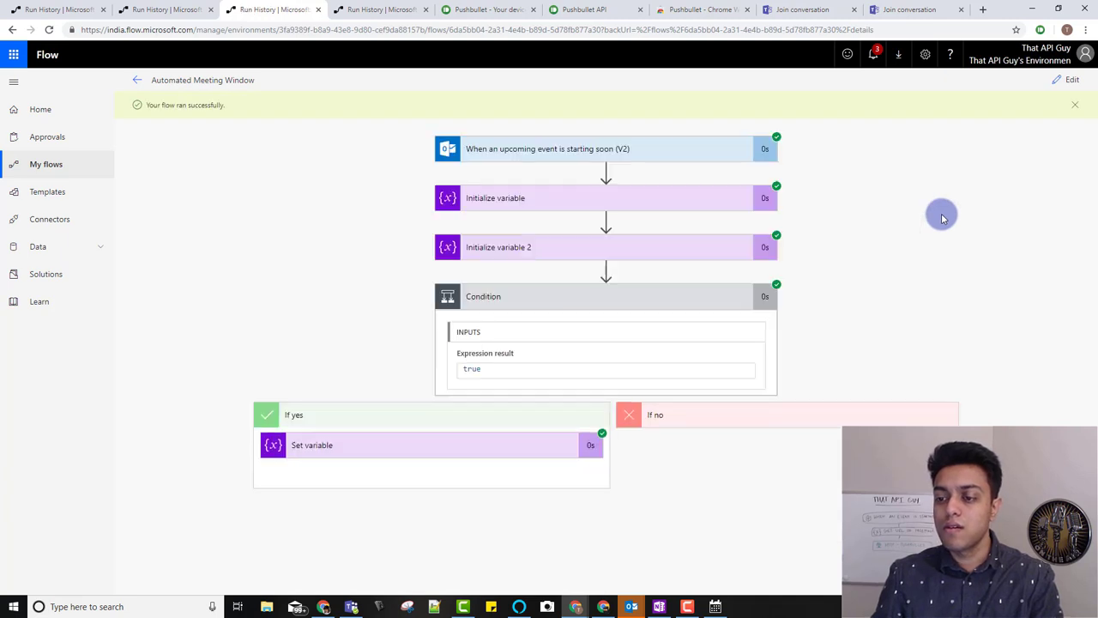
# - Inspect the run: IndexForURL 556, Initialize variable 2, Set variable; select the MeetingURL link
pyautogui.click(532, 207)
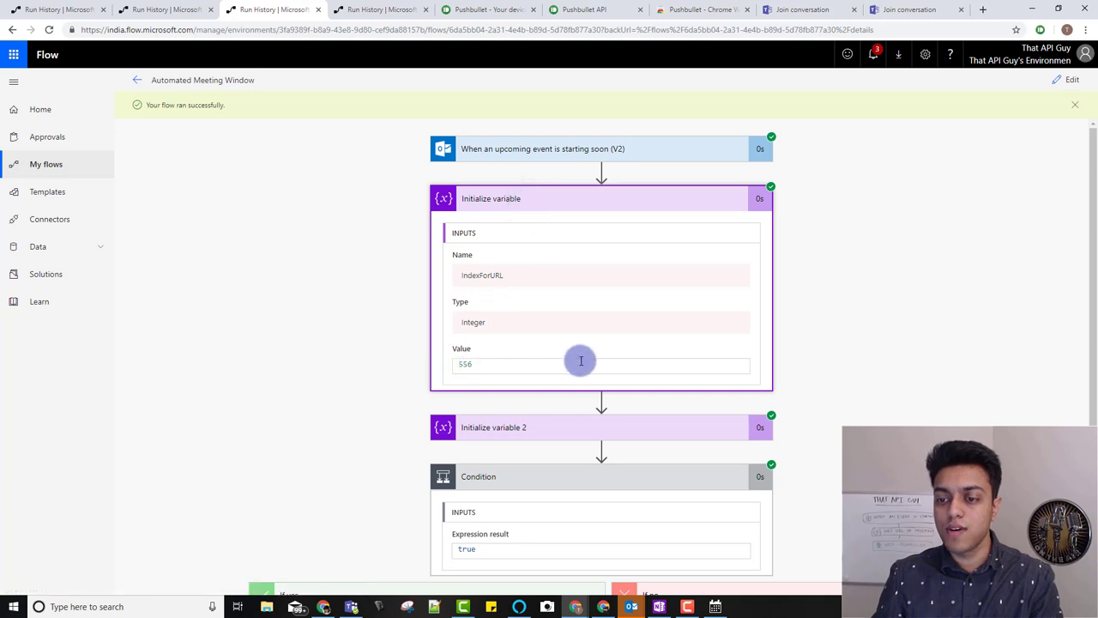
pyautogui.scroll(-2, 581, 361)
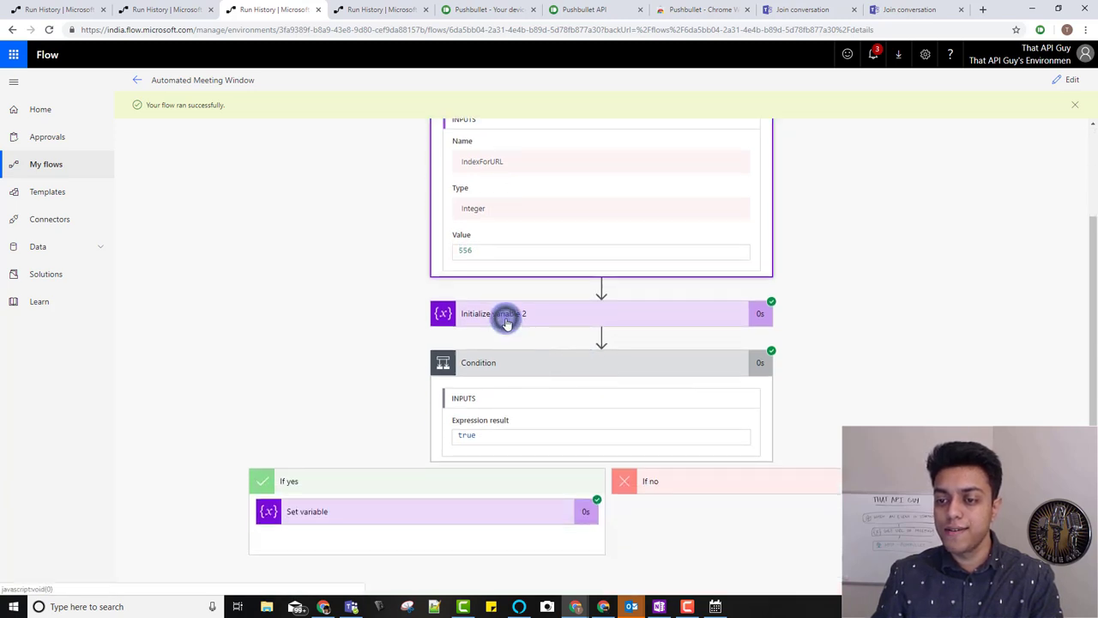
pyautogui.click(506, 319)
pyautogui.scroll(-3, 515, 441)
pyautogui.click(420, 511)
pyautogui.scroll(-6, 363, 385)
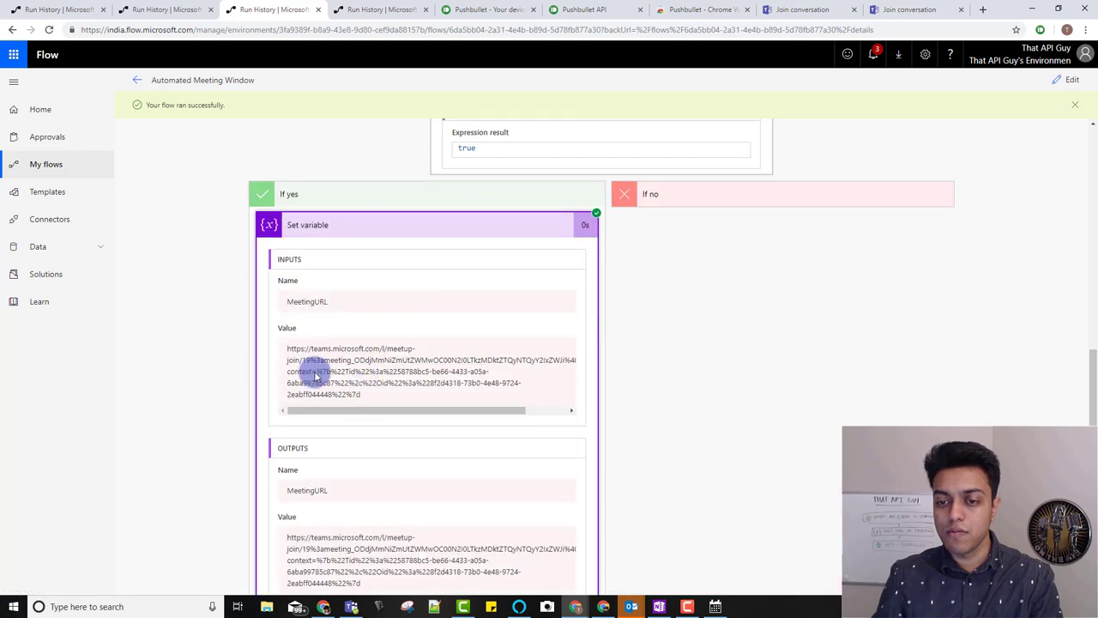
pyautogui.moveTo(288, 348); pyautogui.dragTo(371, 407)
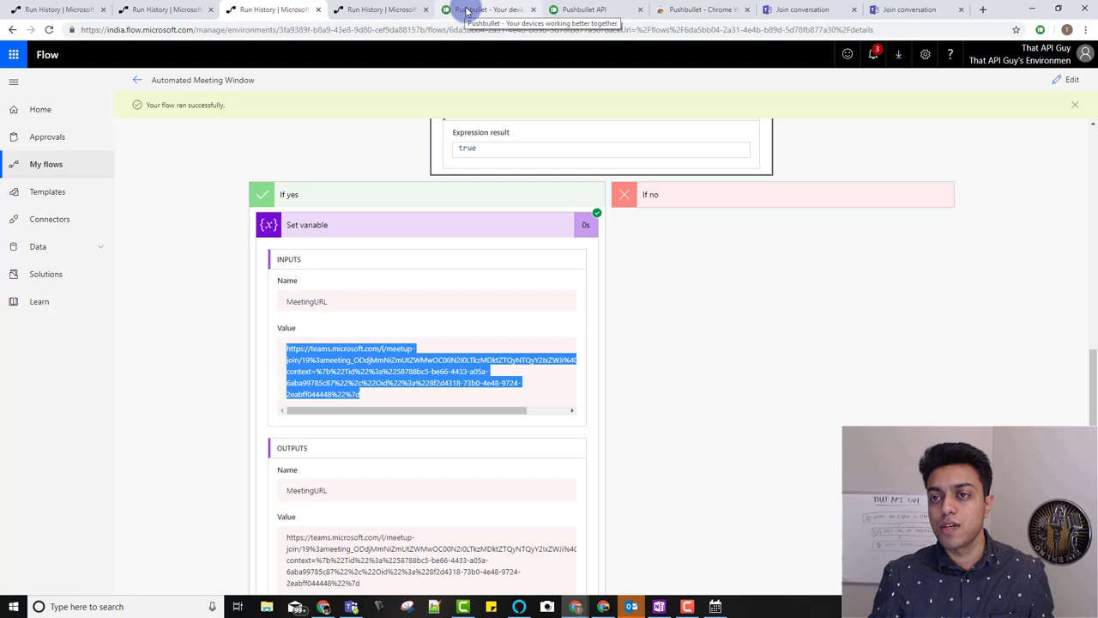
pyautogui.click(465, 10)
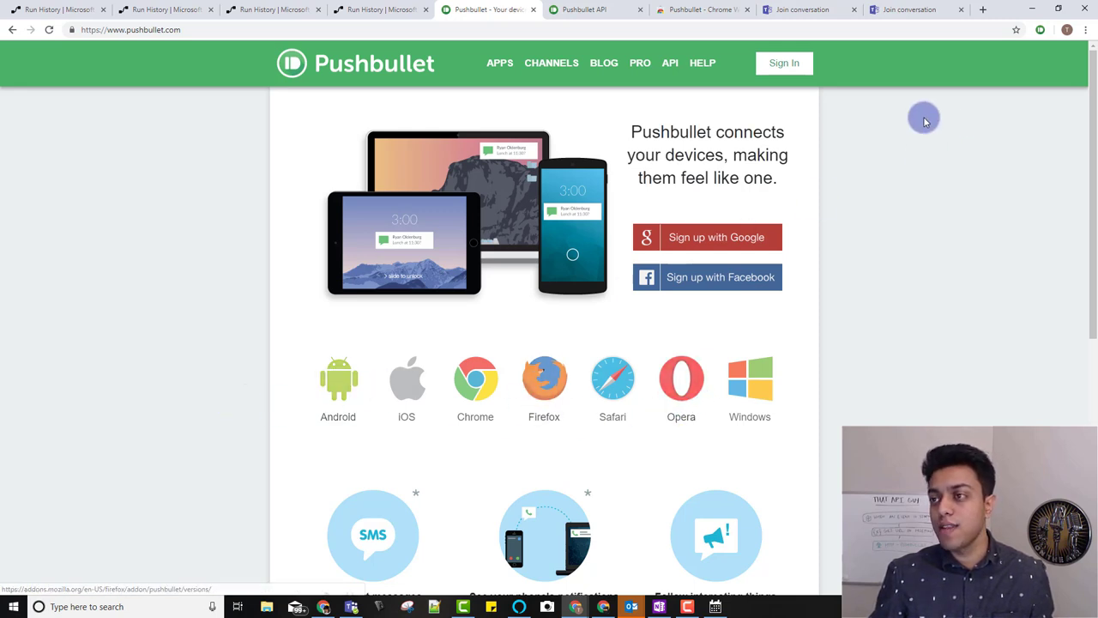
# - Explore the Pushbullet extension popup's file attachment and All Devices list, then close it
pyautogui.click(1041, 32)
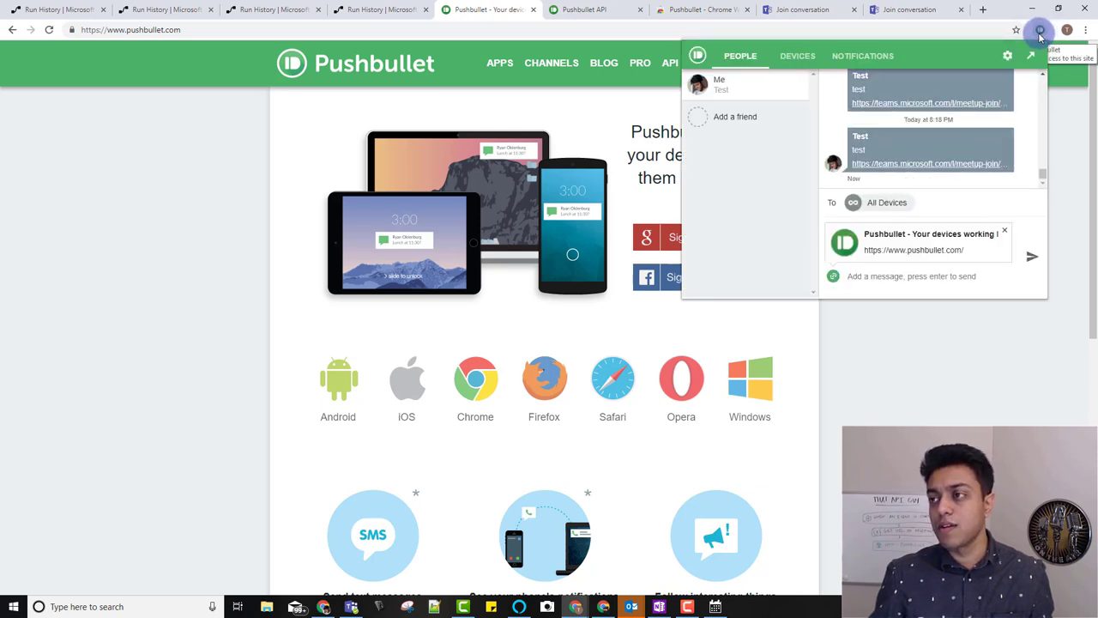
pyautogui.click(1004, 233)
pyautogui.click(901, 277)
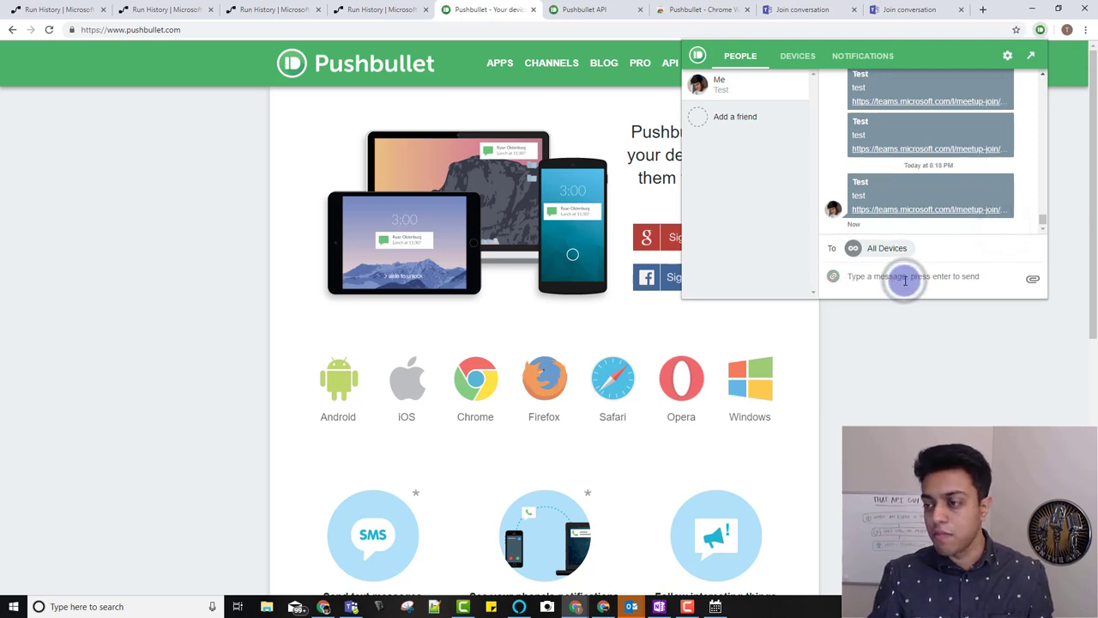
pyautogui.click(1034, 282)
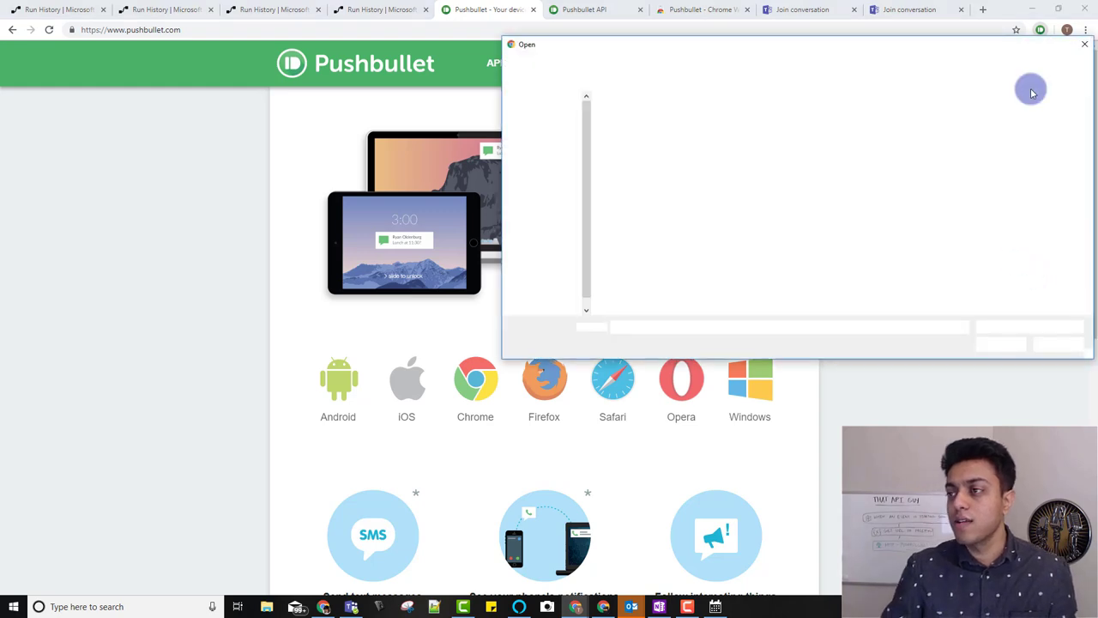
pyautogui.click(1083, 44)
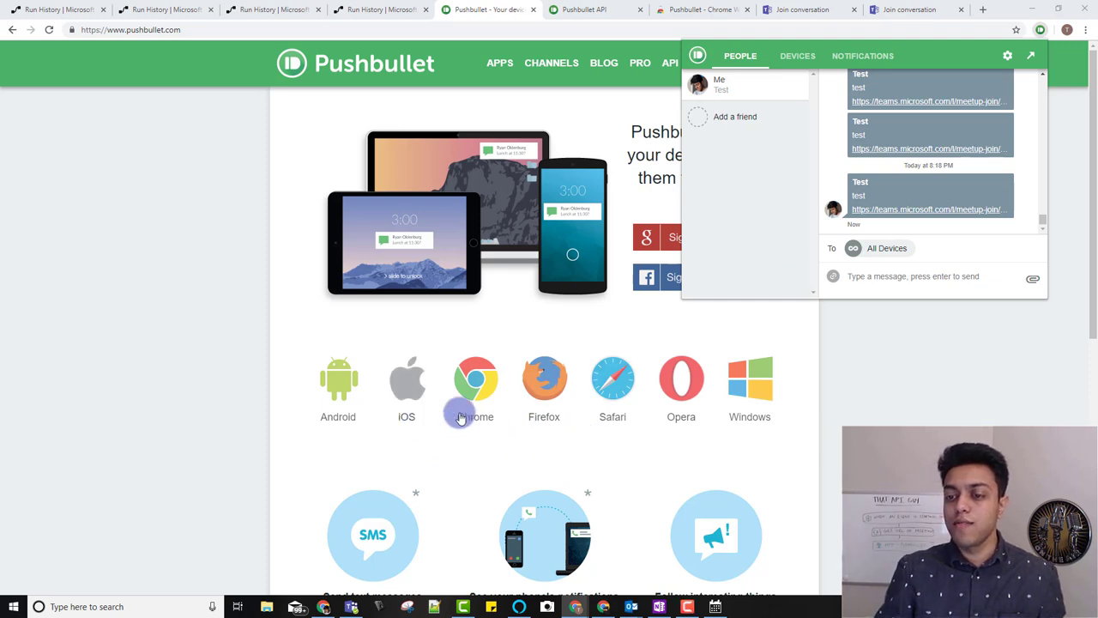
pyautogui.click(886, 250)
pyautogui.scroll(-2, 901, 272)
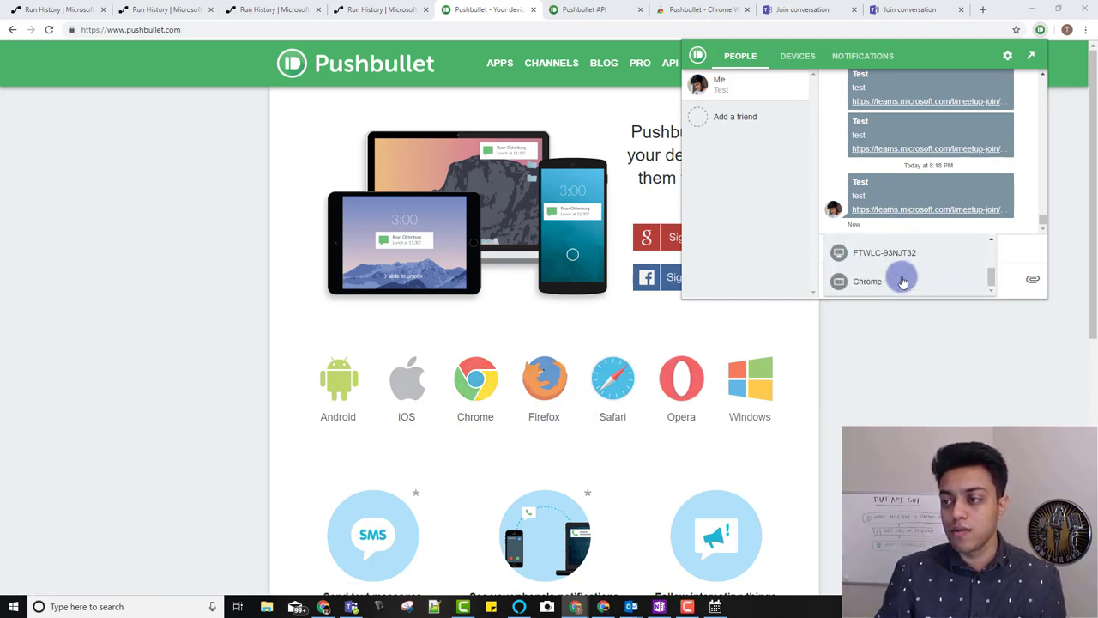
pyautogui.click(942, 378)
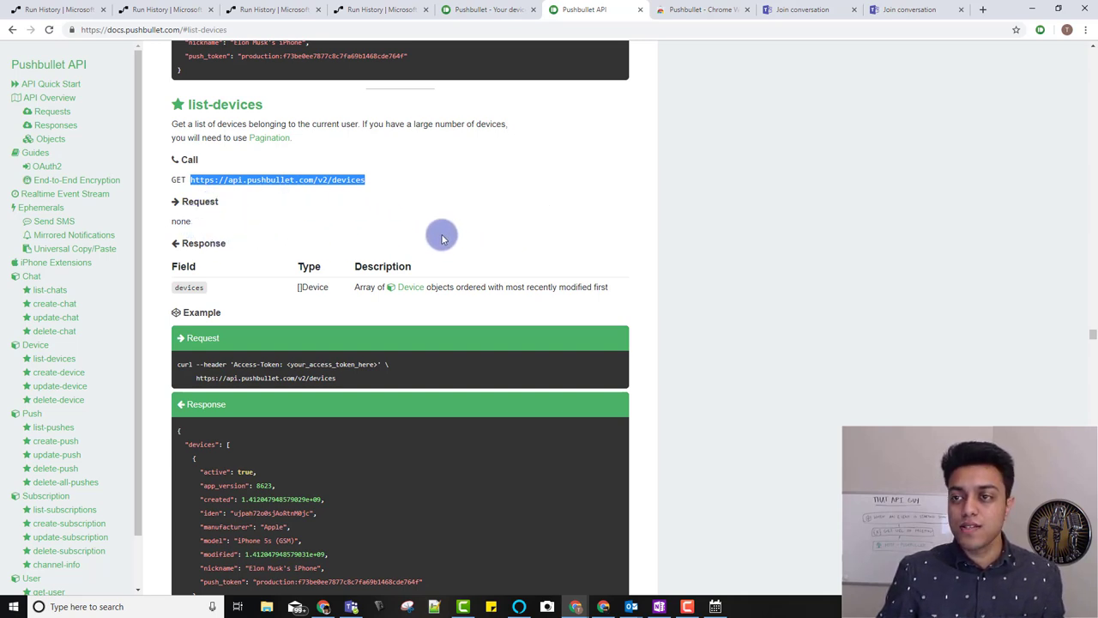
# - Sign in to Pushbullet with a Google account
pyautogui.click(472, 12)
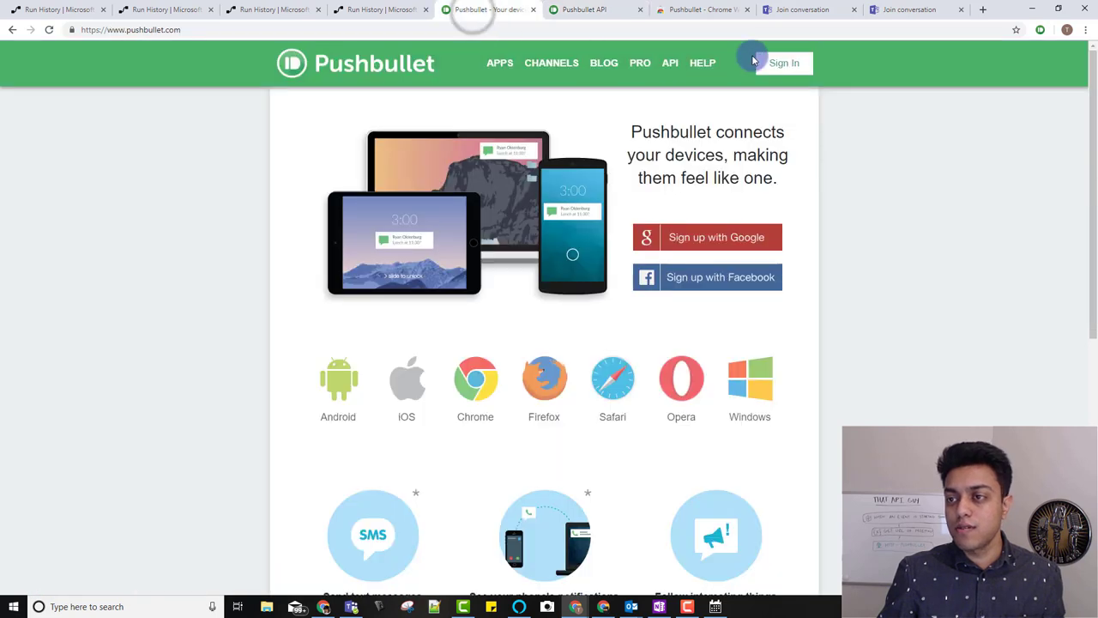
pyautogui.click(778, 67)
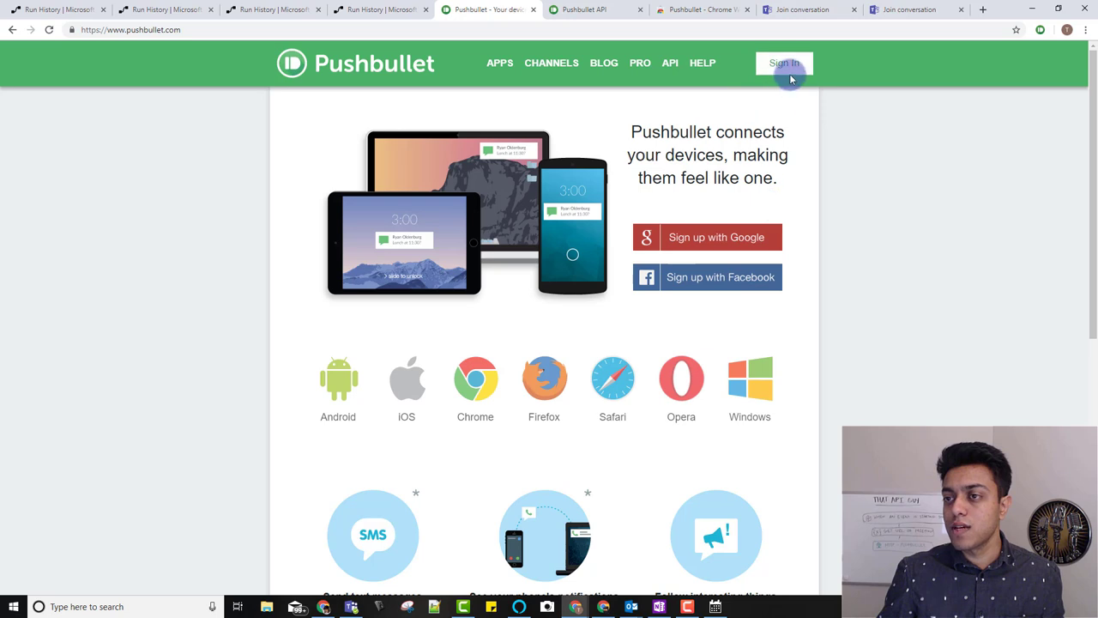
pyautogui.click(789, 69)
pyautogui.click(544, 159)
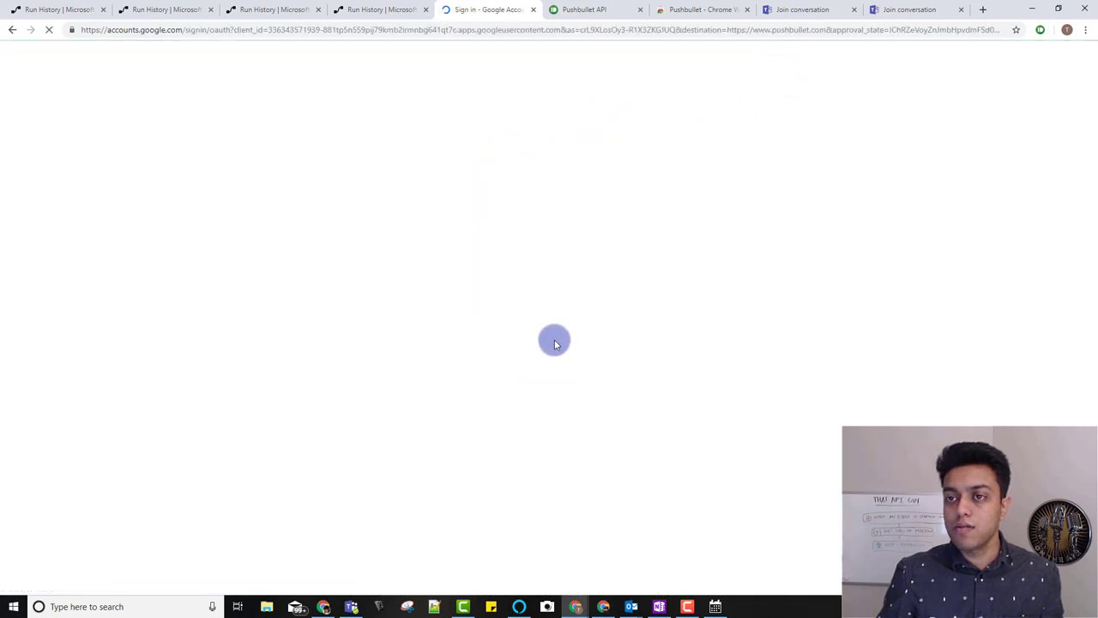
pyautogui.click(505, 325)
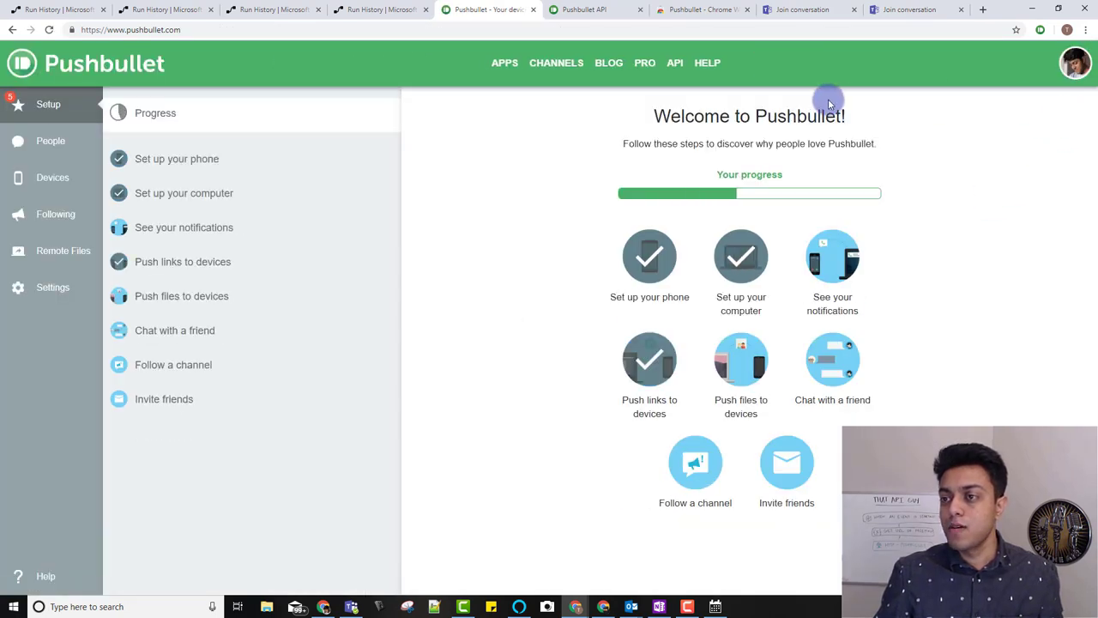
# - Create a new access token in My Account settings and select it
pyautogui.click(1077, 63)
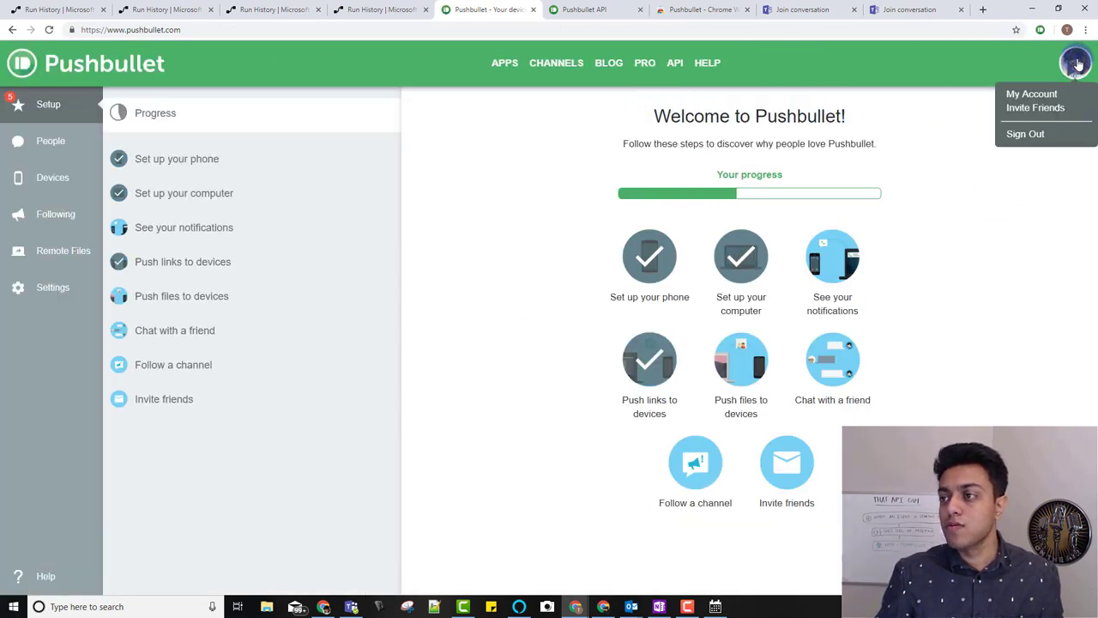
pyautogui.click(1033, 93)
pyautogui.scroll(-1, 592, 425)
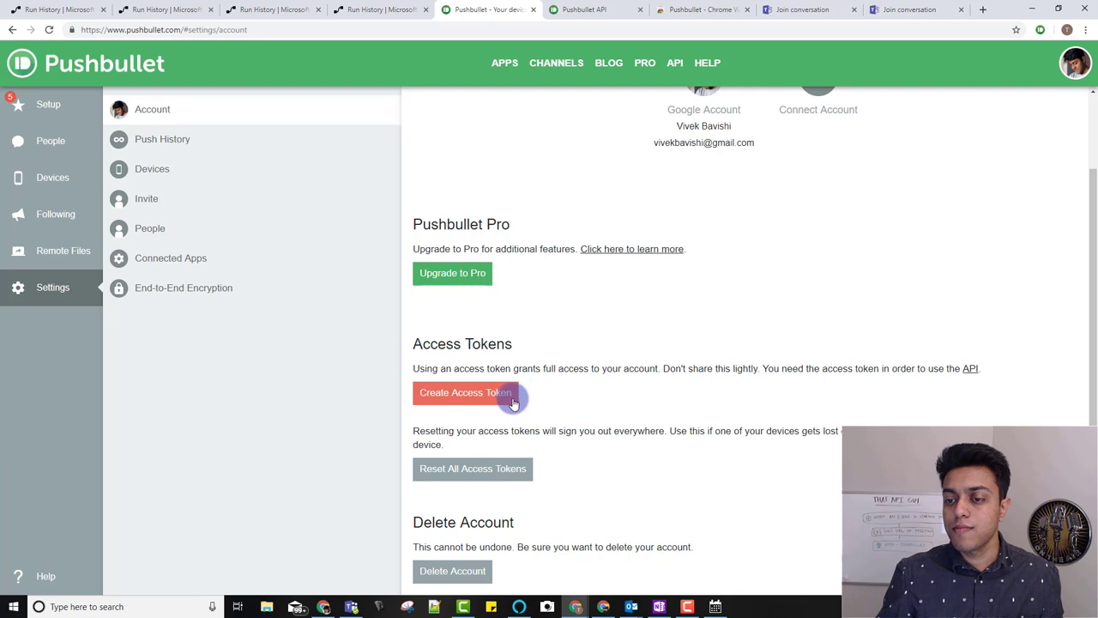
pyautogui.scroll(1, 577, 403)
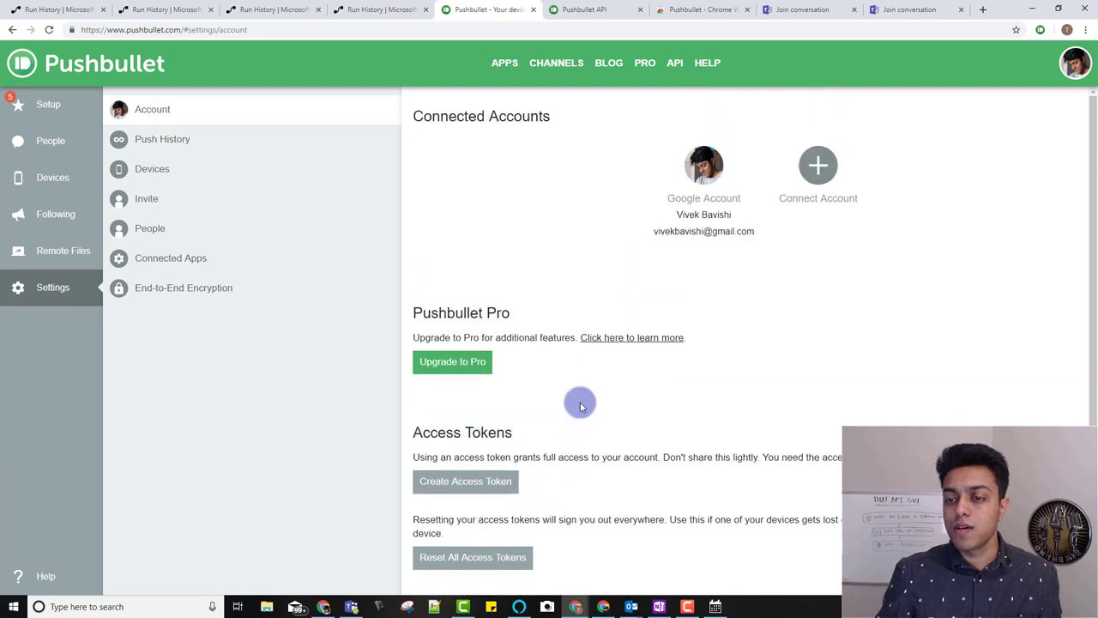
pyautogui.scroll(-1, 566, 408)
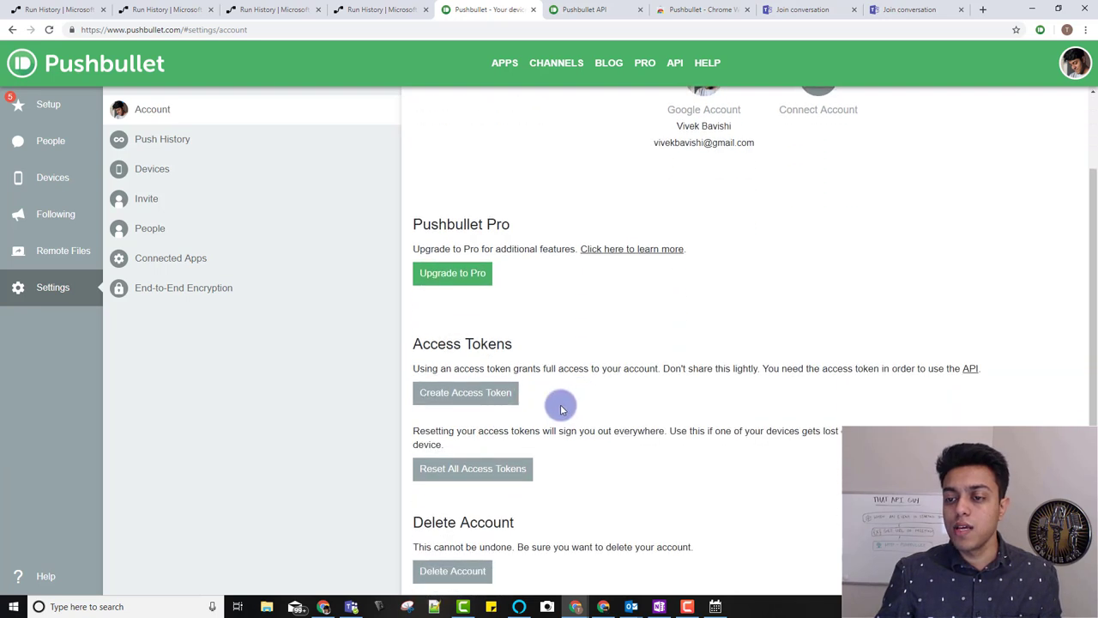
pyautogui.click(491, 400)
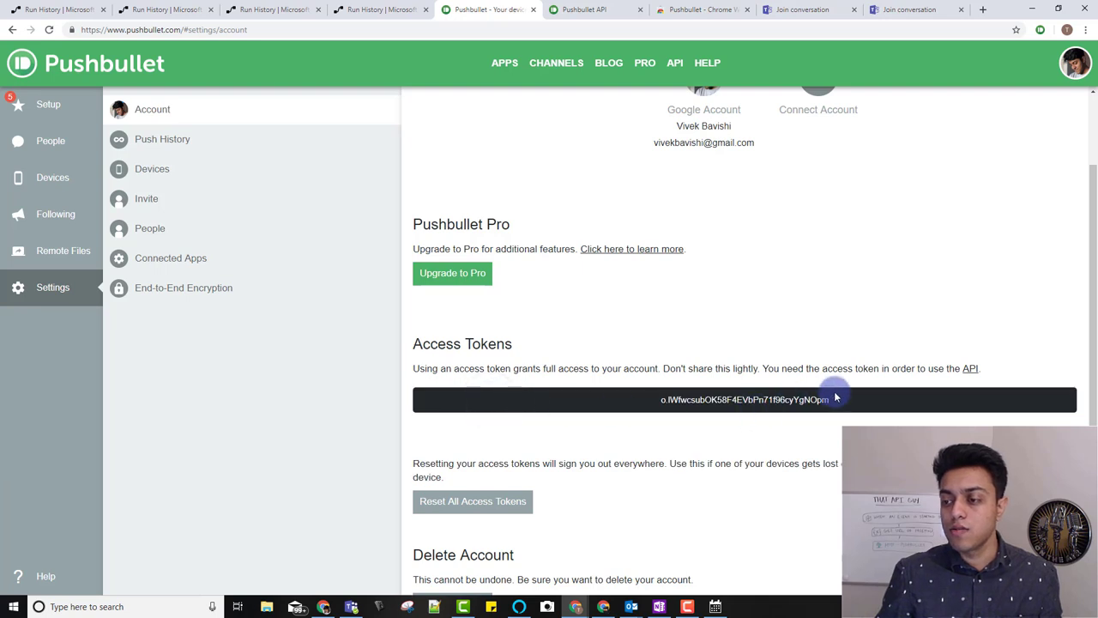
pyautogui.moveTo(834, 400); pyautogui.dragTo(650, 401)
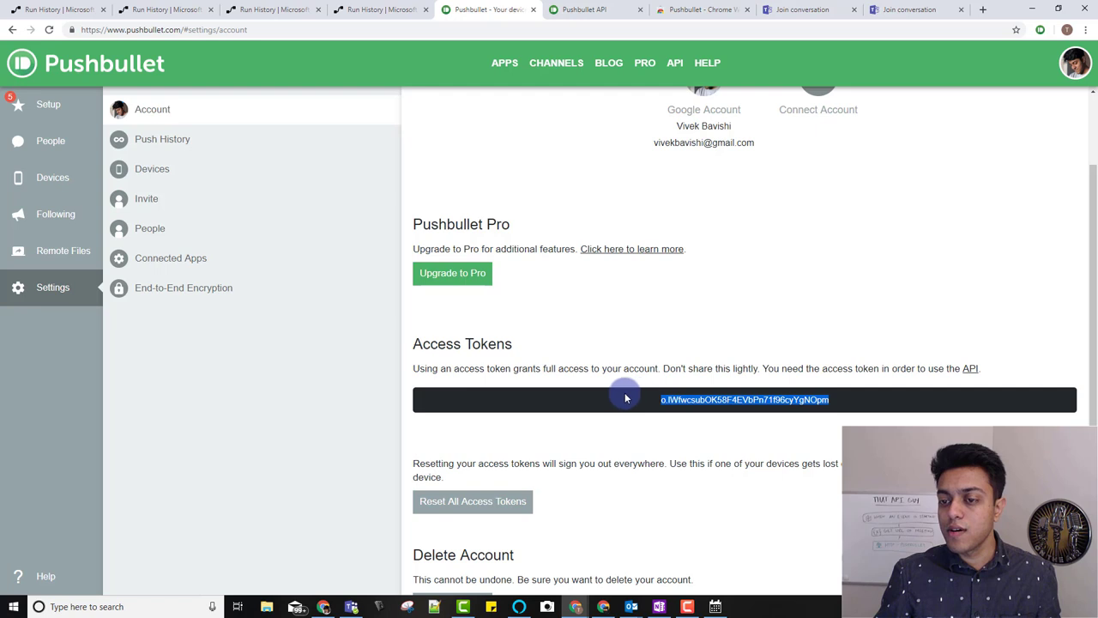
pyautogui.click(592, 16)
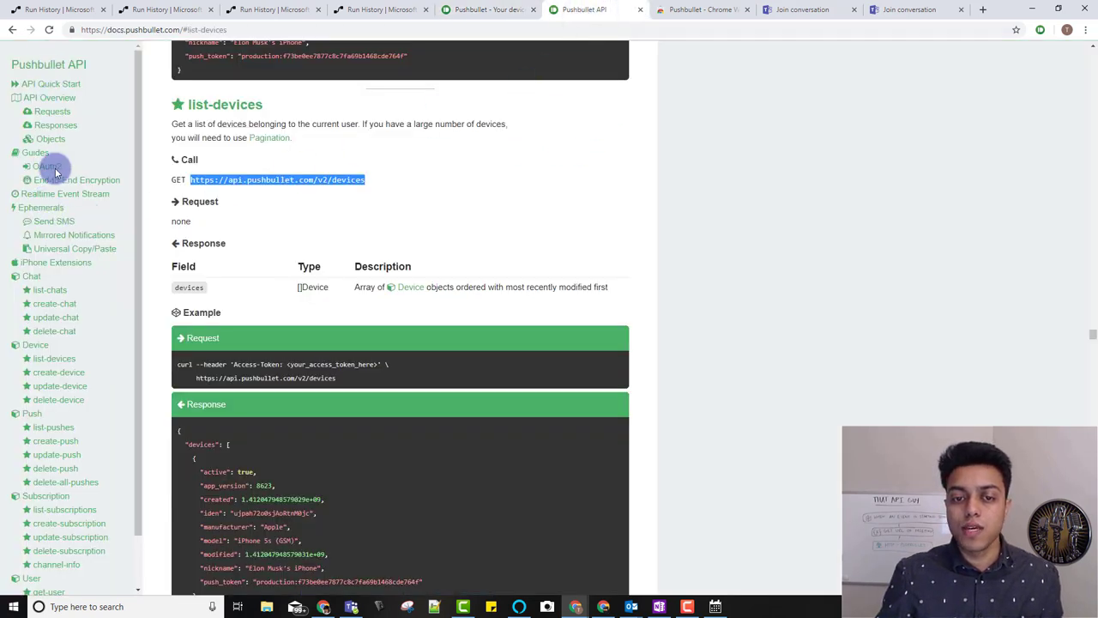
# - Review the list-devices and create-push API docs, then return to Automated Meeting Window's details page
pyautogui.click(53, 364)
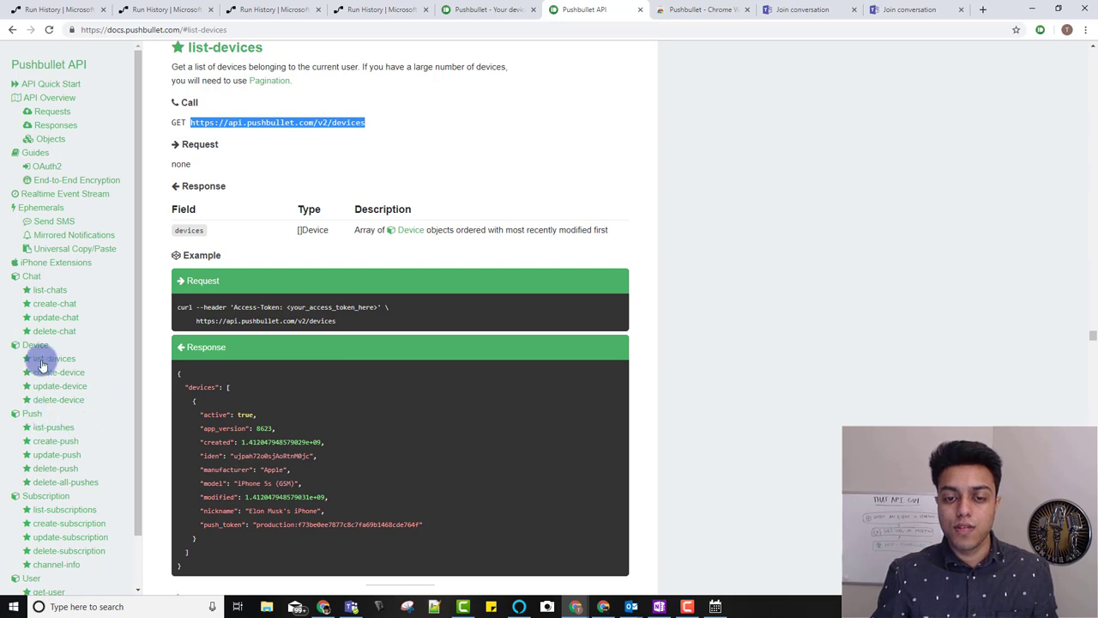
pyautogui.click(56, 441)
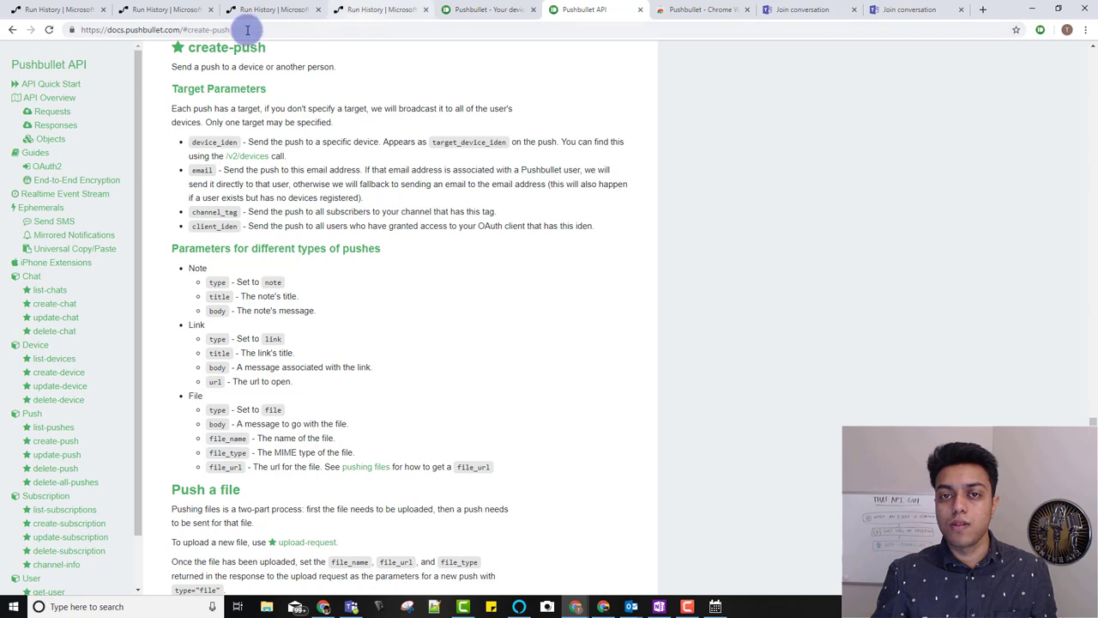
pyautogui.click(366, 19)
pyautogui.click(140, 82)
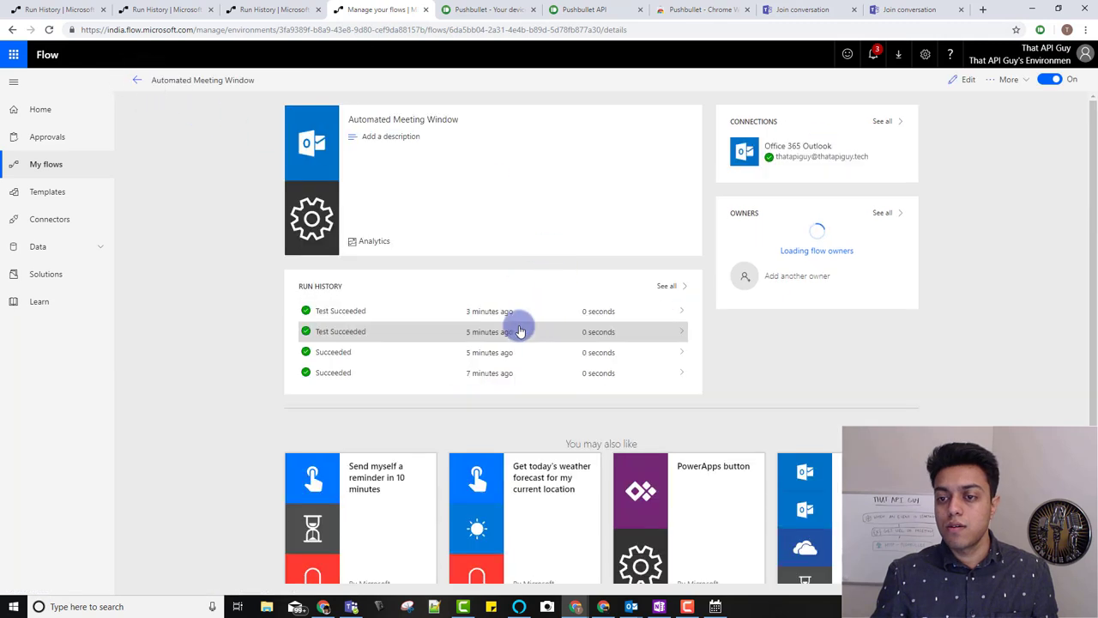
# - Add an HTTP action after Set variable with method GET
pyautogui.click(956, 80)
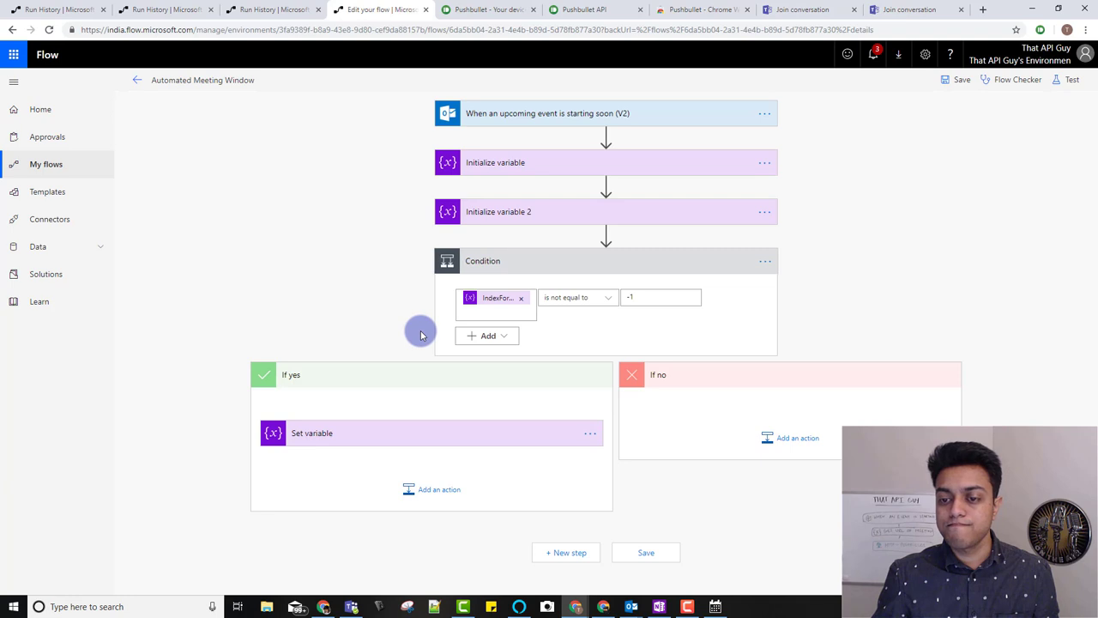
pyautogui.click(433, 490)
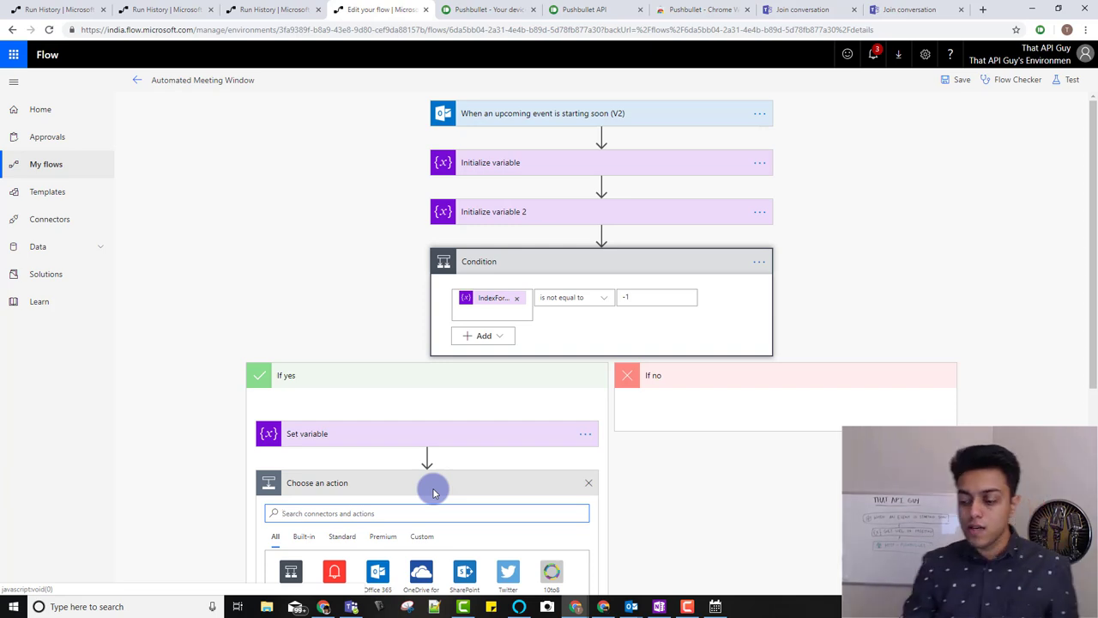
pyautogui.scroll(-3, 420, 493)
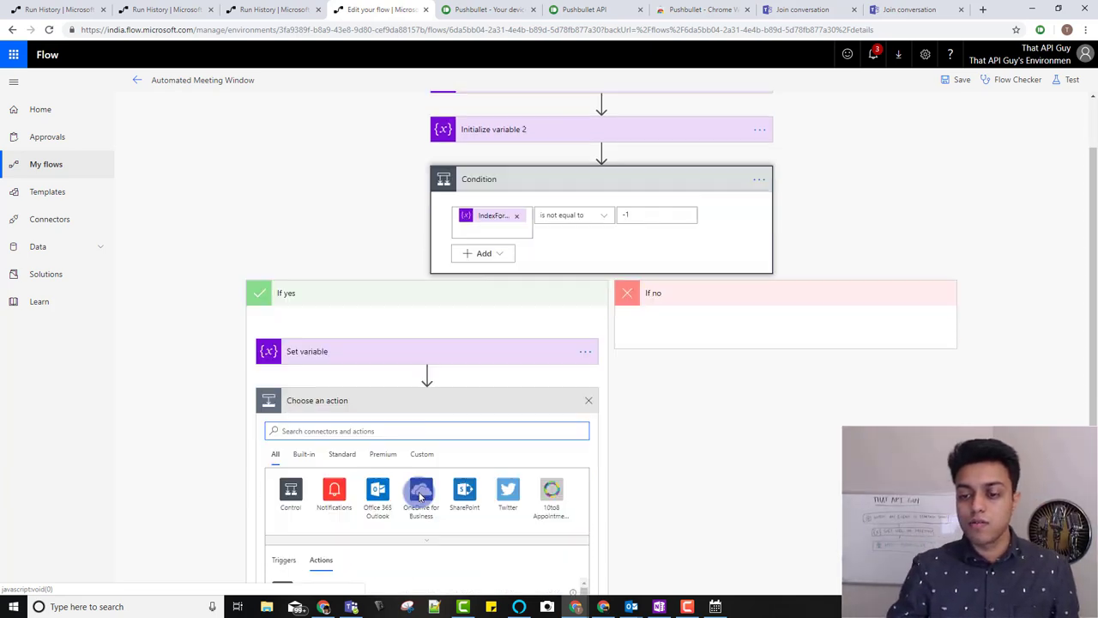
pyautogui.write('http')
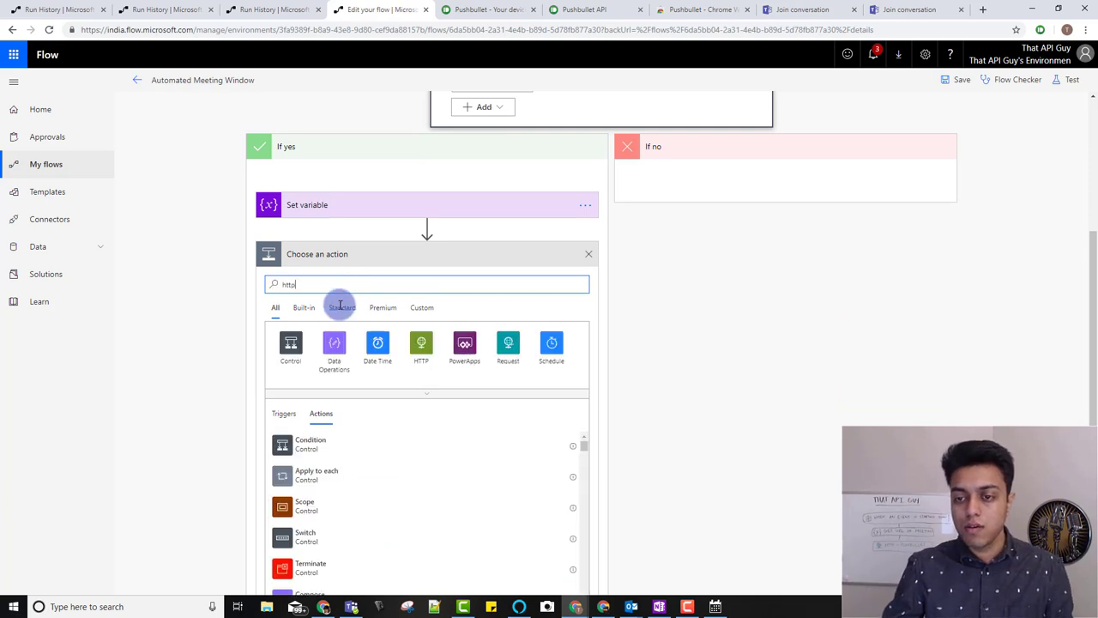
pyautogui.click(304, 441)
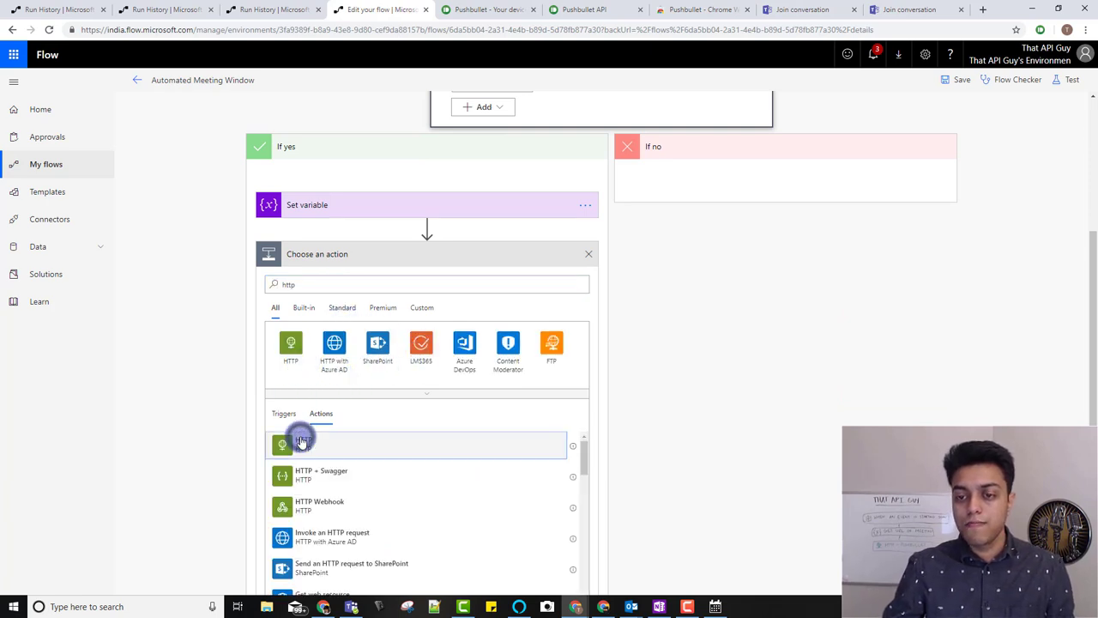
pyautogui.click(393, 360)
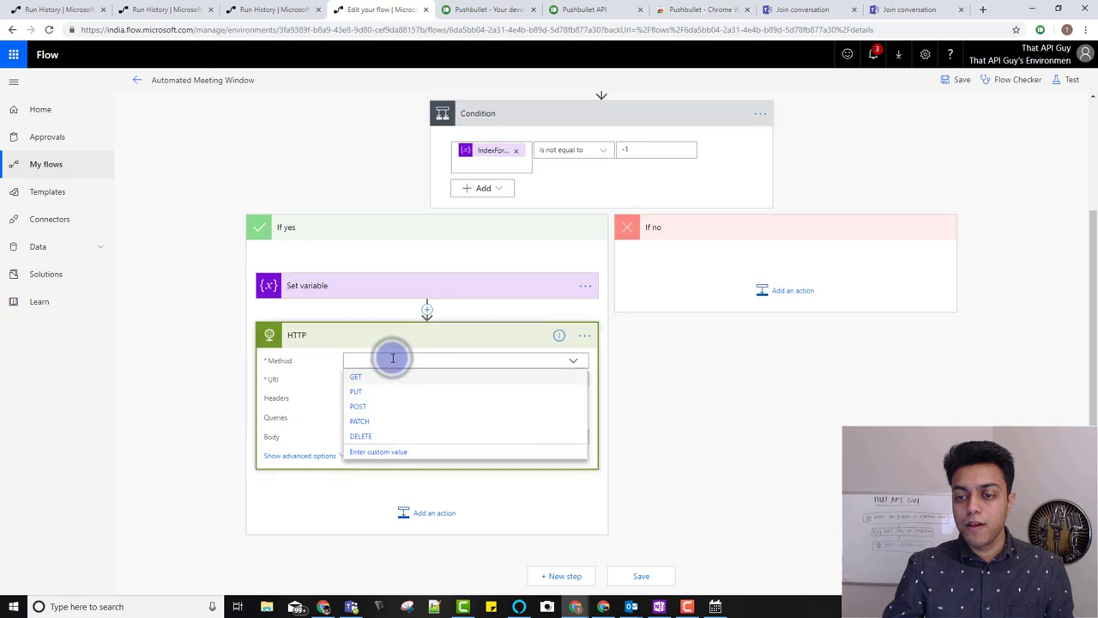
pyautogui.click(364, 375)
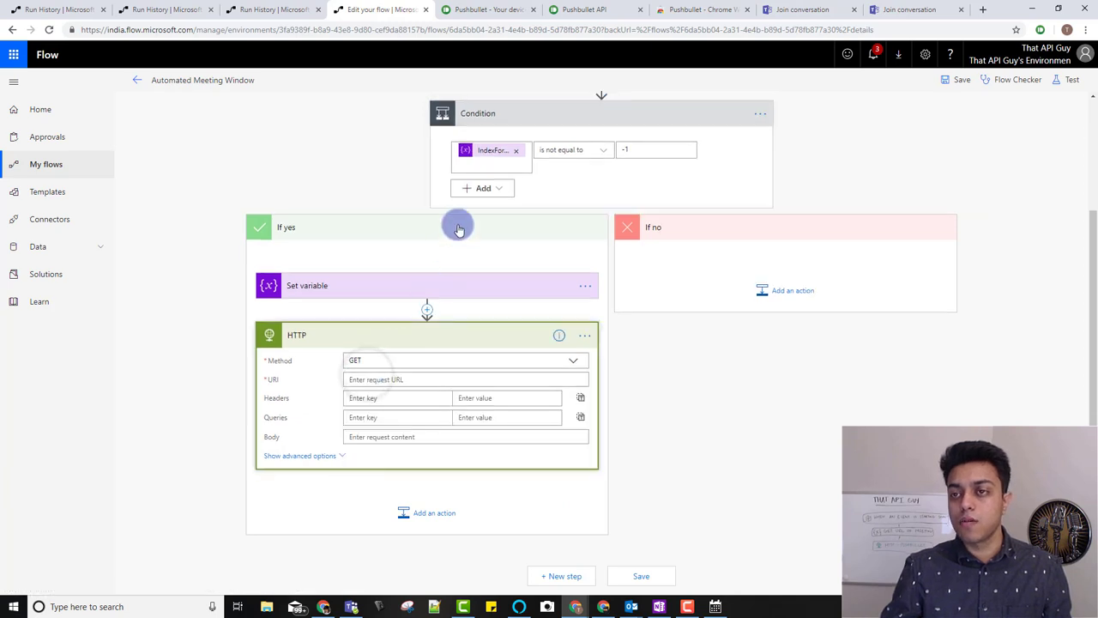
pyautogui.click(562, 11)
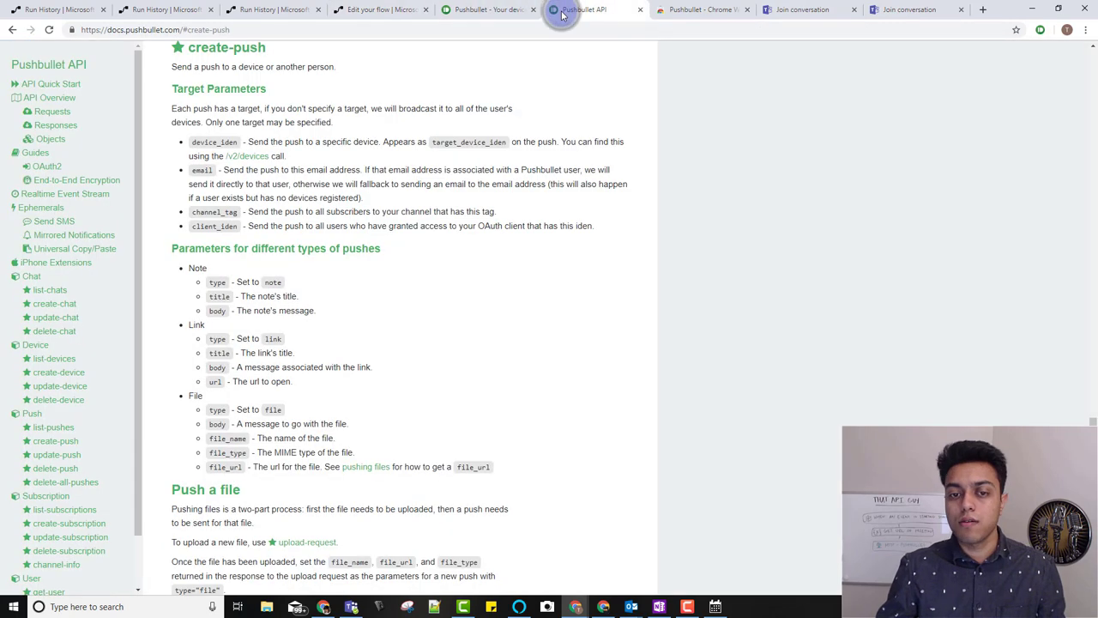
pyautogui.click(60, 361)
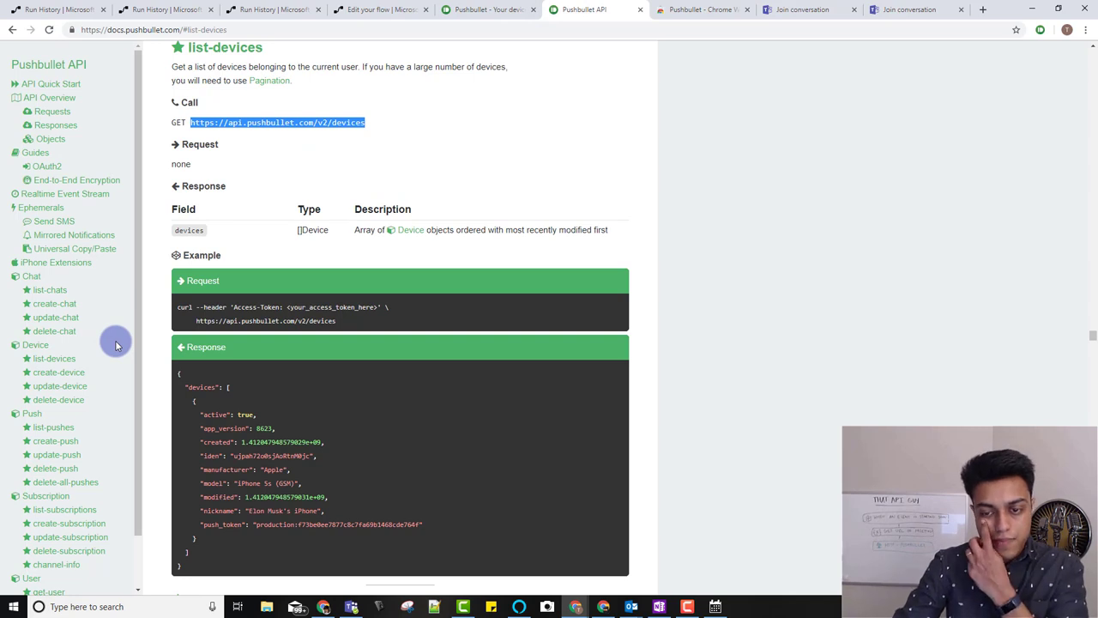
pyautogui.click(191, 122)
pyautogui.moveTo(191, 122); pyautogui.dragTo(373, 121)
pyautogui.hotkey('ctrl', 'c')
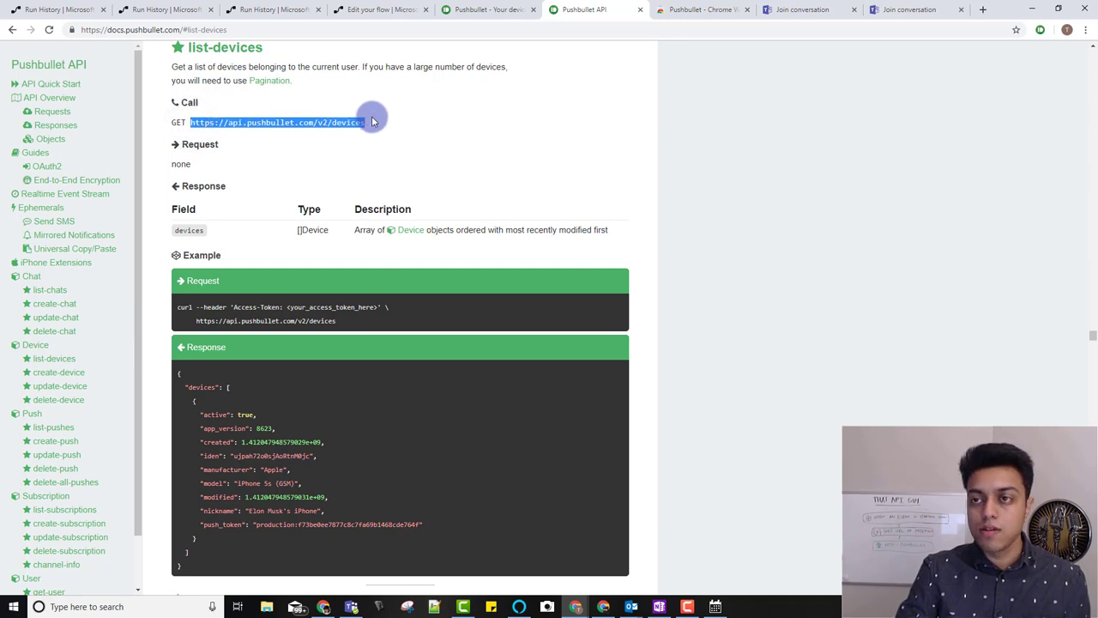
pyautogui.click(378, 9)
pyautogui.click(352, 396)
pyautogui.click(357, 380)
pyautogui.hotkey('ctrl', 'v')
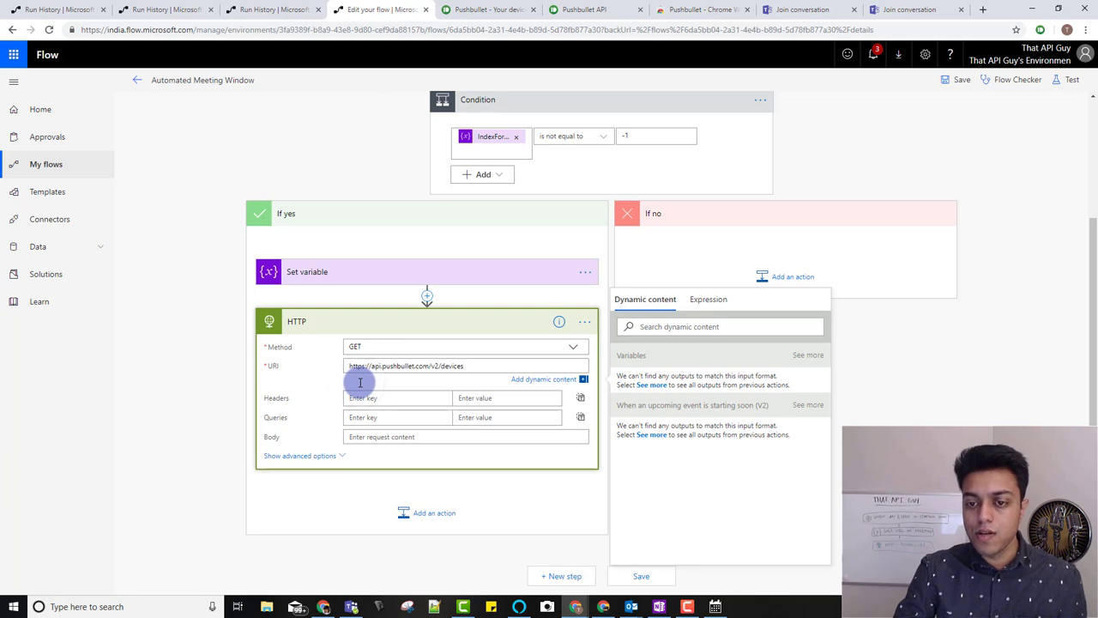
# - Add an Access-Token header key and a Content-Type query set to application/json
pyautogui.click(371, 396)
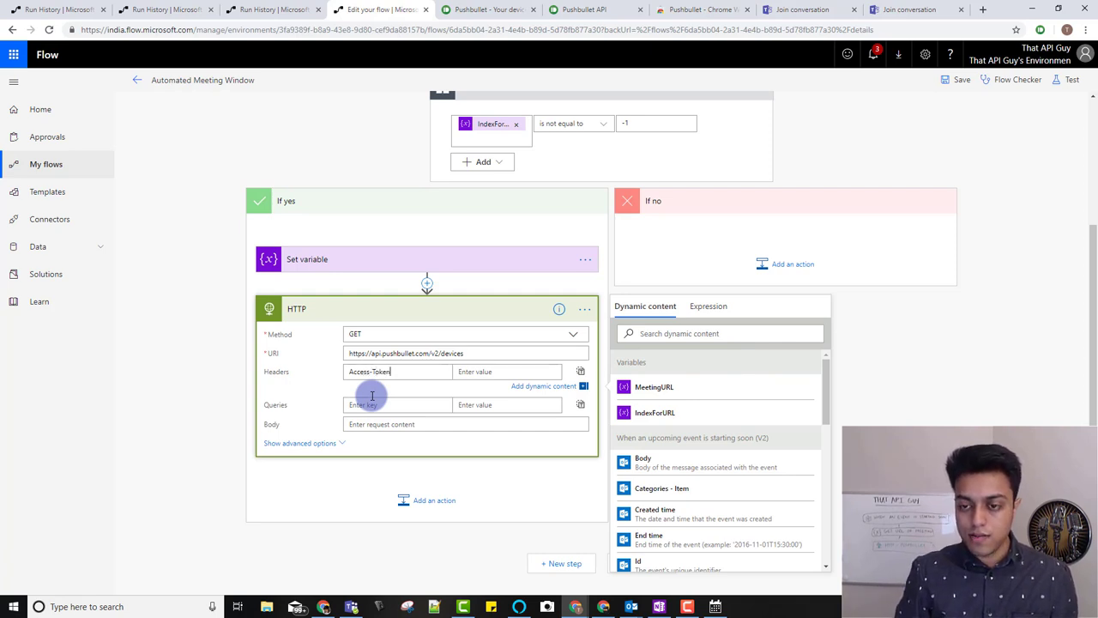
pyautogui.write('Access-Token')
pyautogui.click(383, 405)
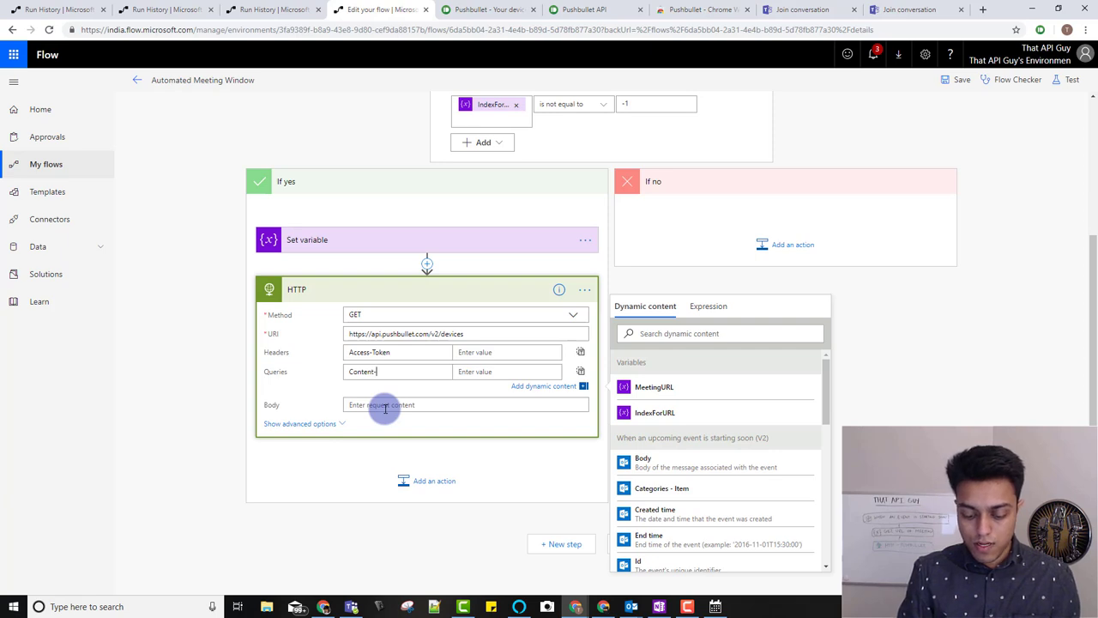
pyautogui.press('Tab')
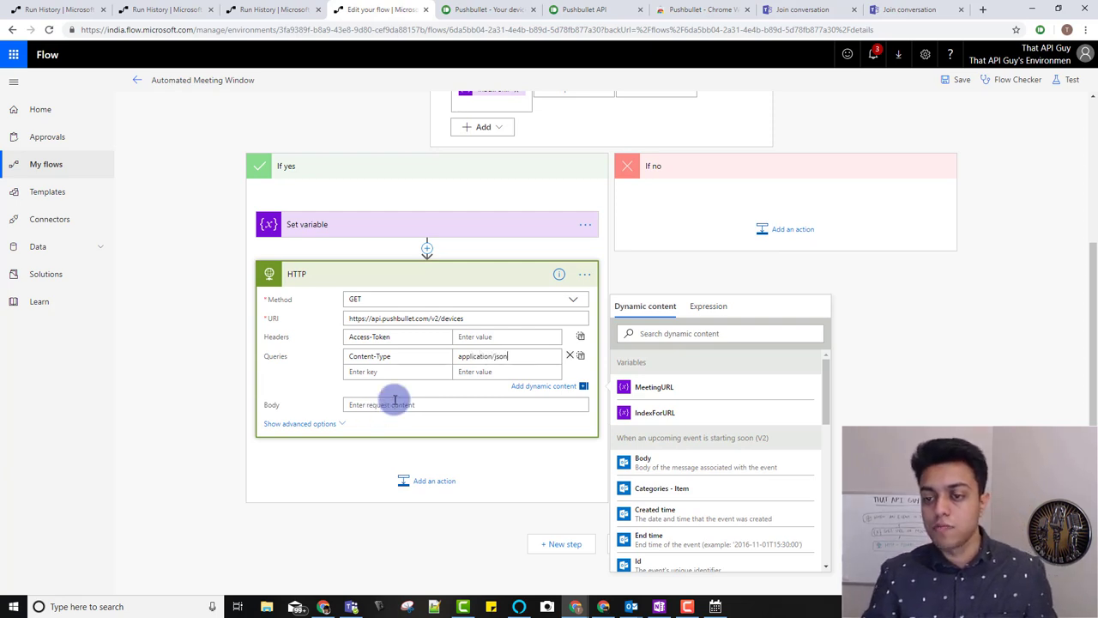
pyautogui.click(473, 335)
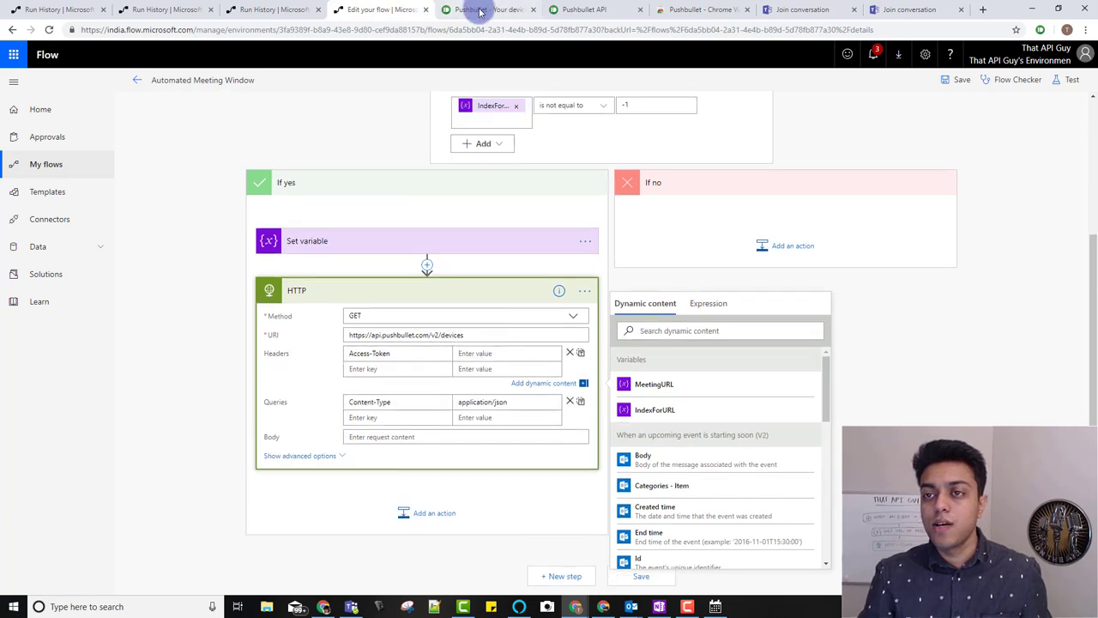
# - Paste the Pushbullet access token as the Access-Token header value
pyautogui.click(587, 12)
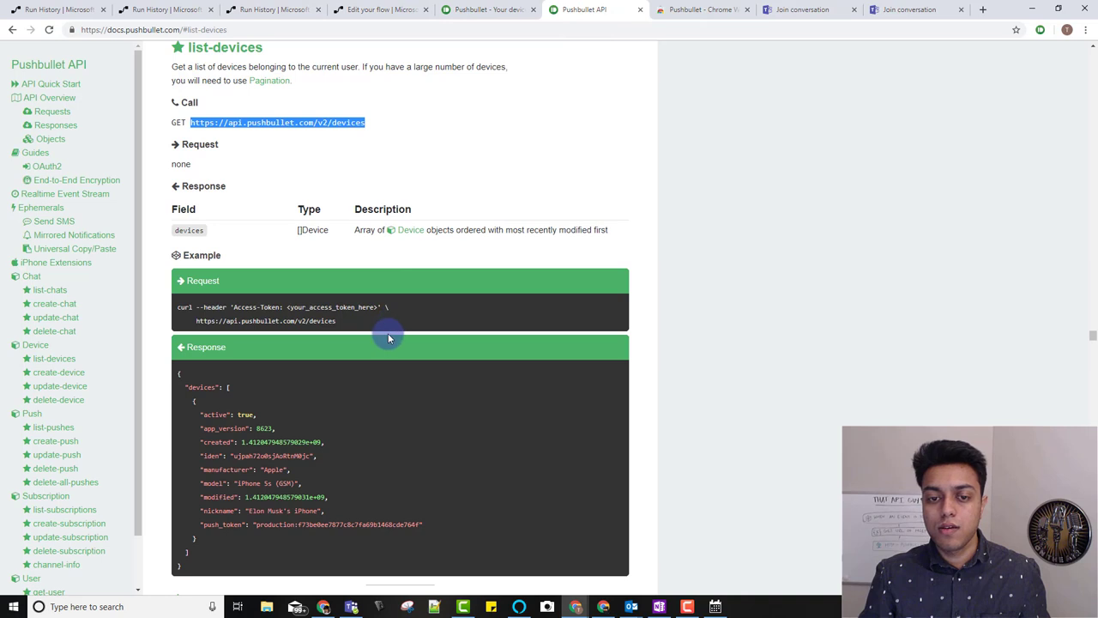
pyautogui.click(489, 9)
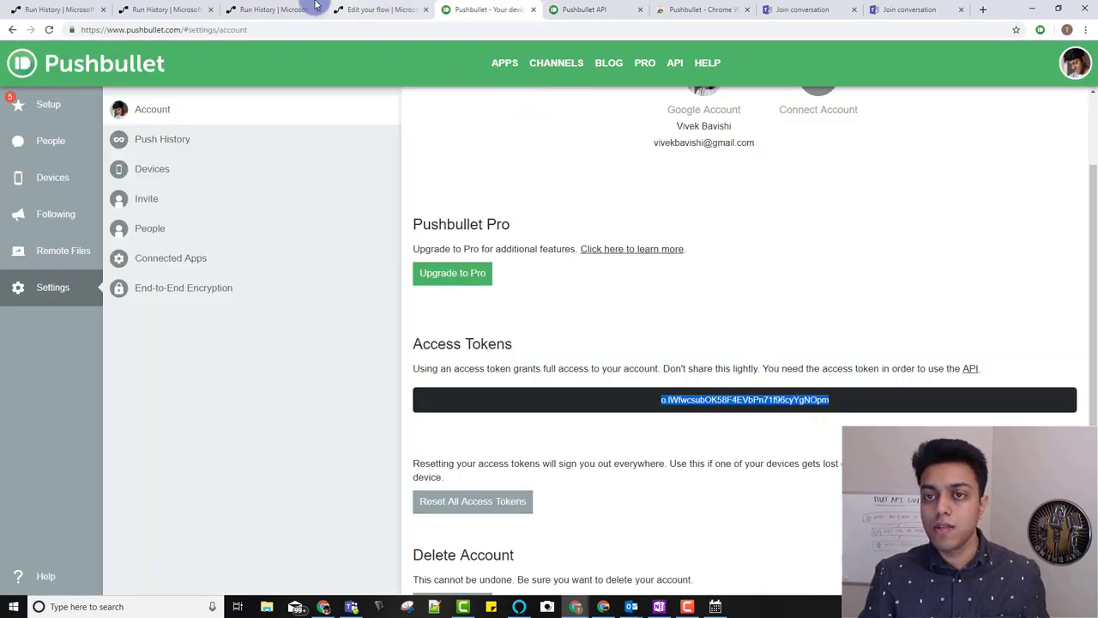
pyautogui.click(364, 6)
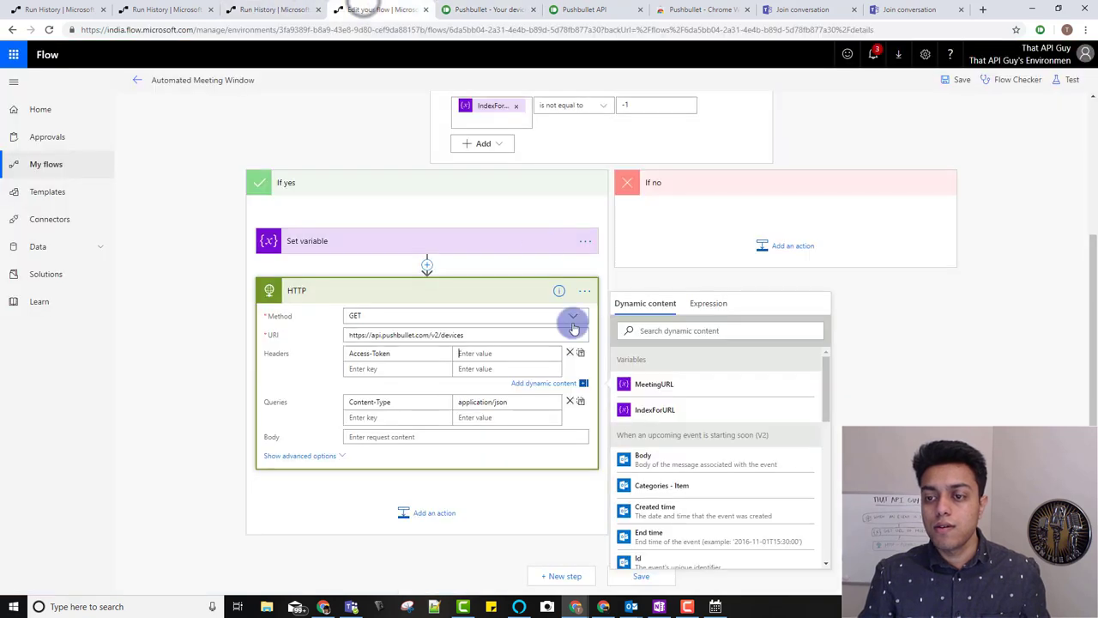
pyautogui.click(474, 354)
pyautogui.hotkey('ctrl', 'v')
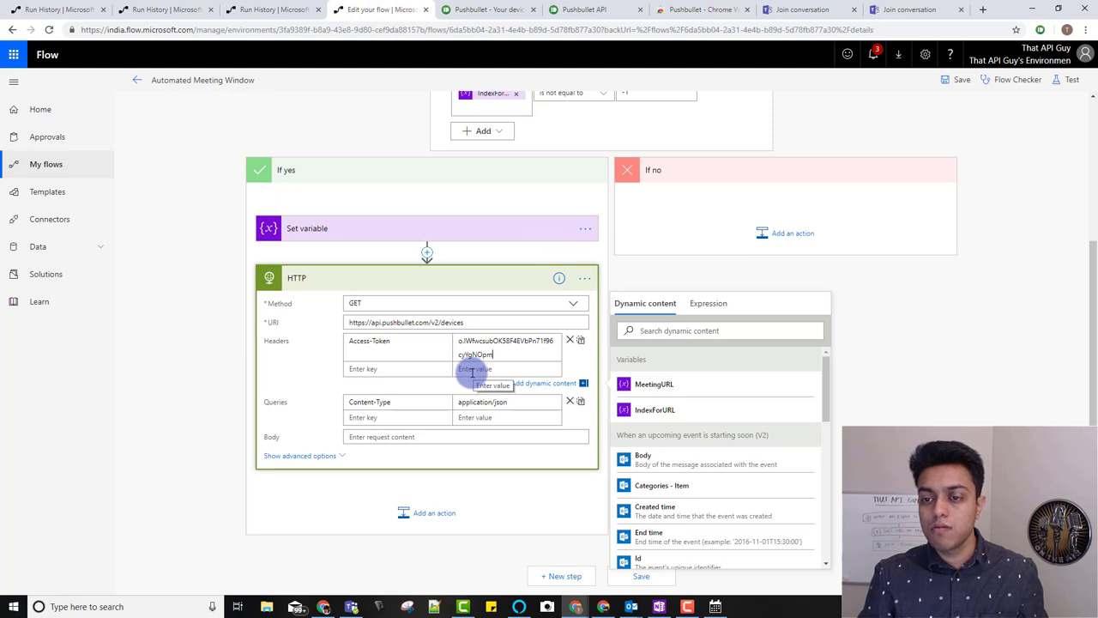
# - Move Content-Type: application/json from the query row into a second header row
pyautogui.click(421, 372)
pyautogui.write('Conte')
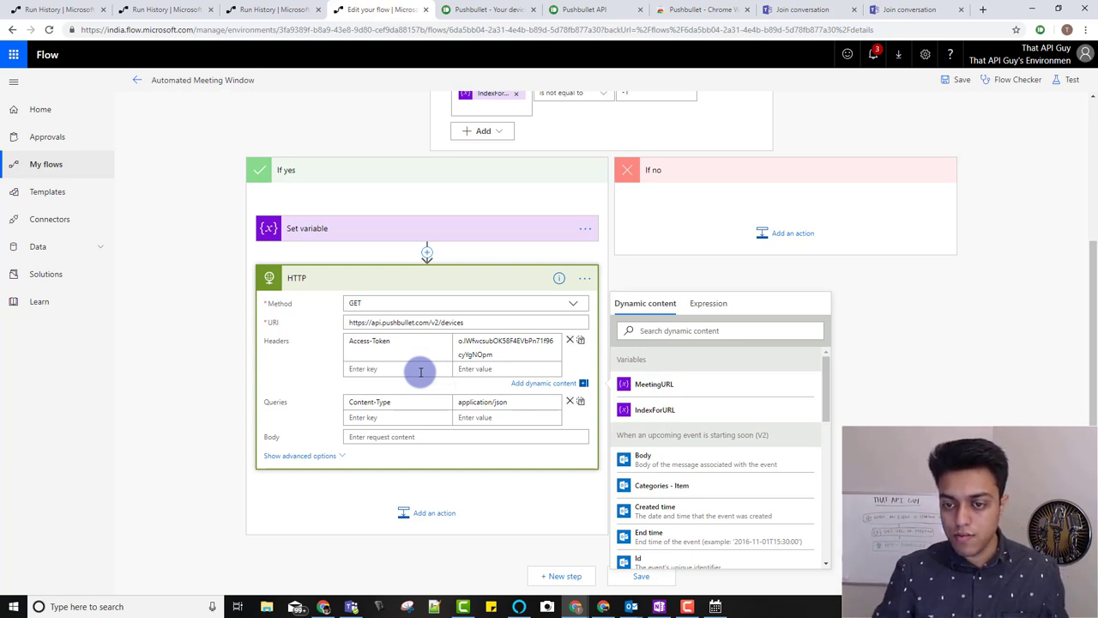
pyautogui.moveTo(400, 402); pyautogui.dragTo(327, 416)
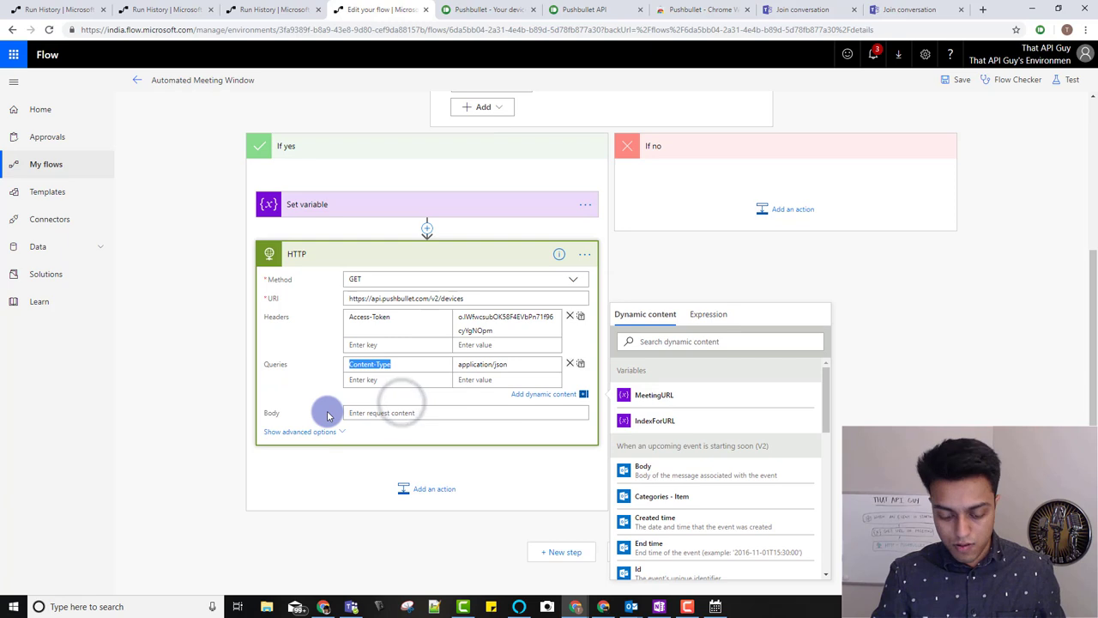
pyautogui.hotkey('ctrl', 'x')
pyautogui.click(356, 366)
pyautogui.click(372, 347)
pyautogui.hotkey('ctrl', 'v')
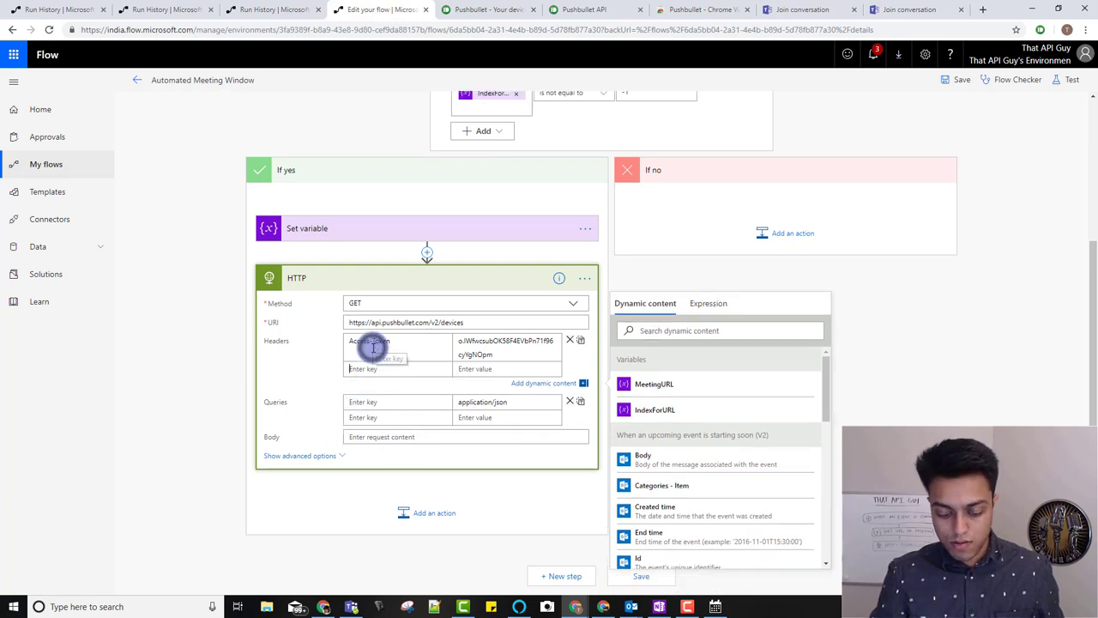
pyautogui.tripleClick(503, 403)
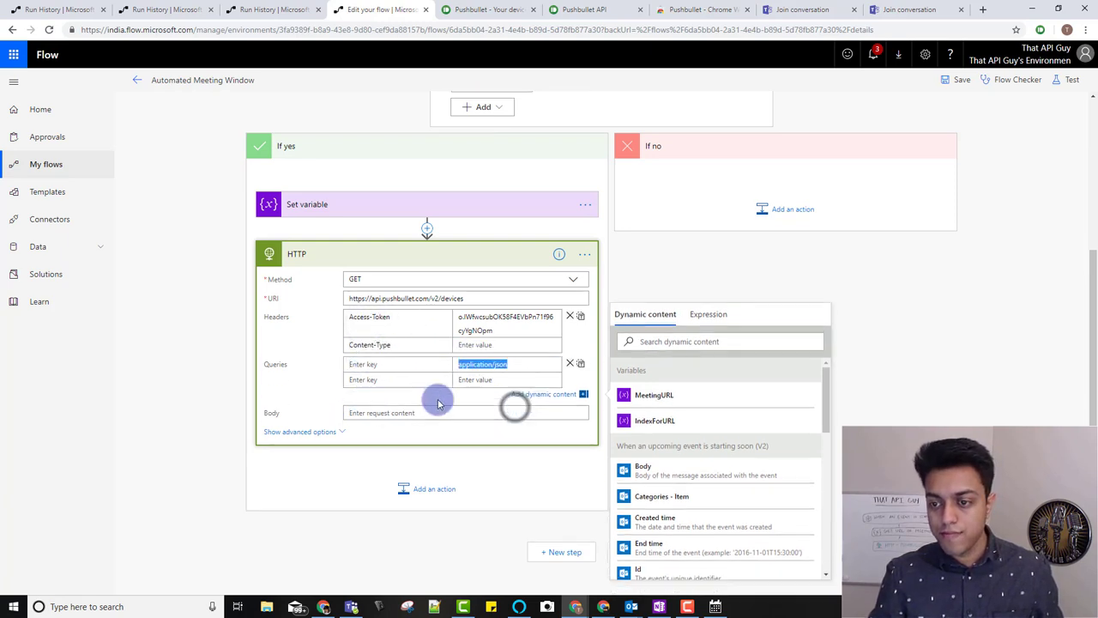
pyautogui.press('BackSpace')
pyautogui.click(485, 345)
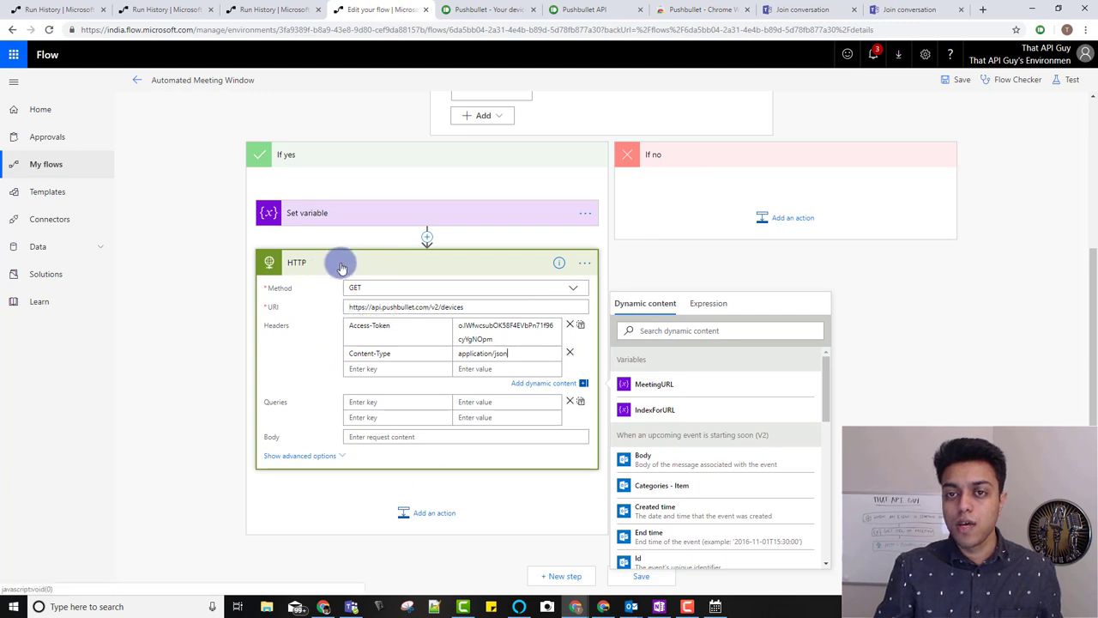
# - Open the Button -> HTTP flow's run history, then edit the flow and expand its trigger
pyautogui.click(258, 12)
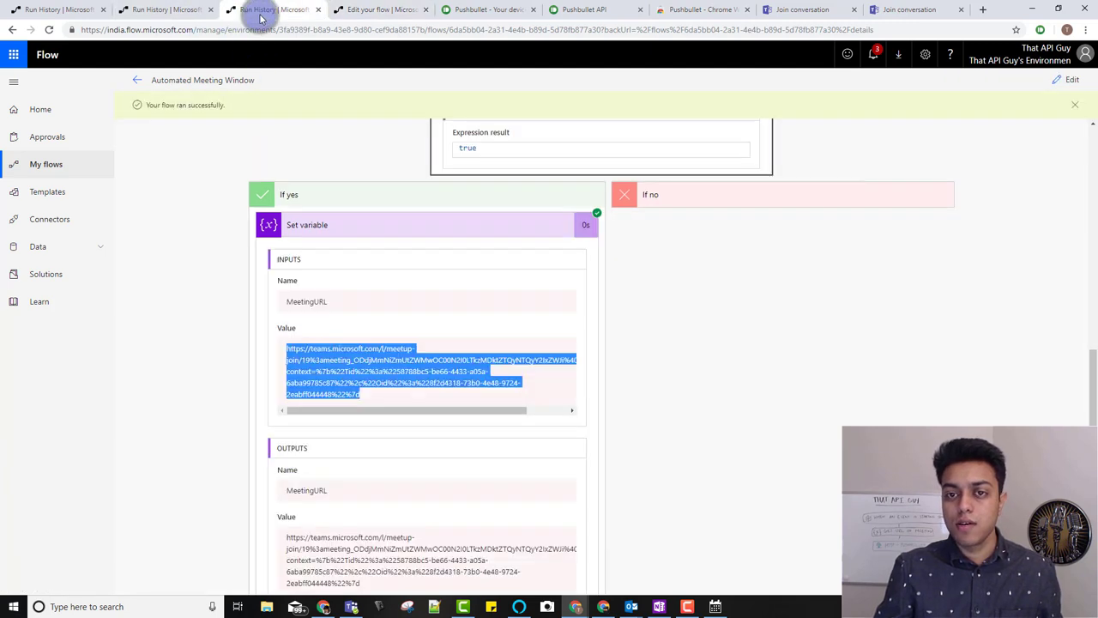
pyautogui.click(191, 16)
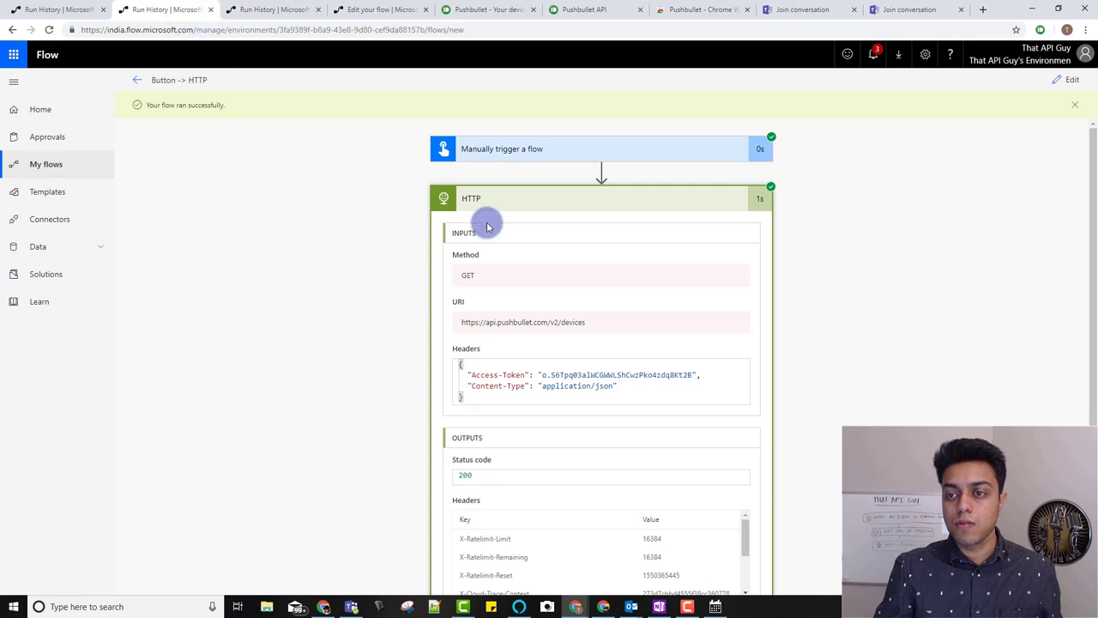
pyautogui.click(494, 161)
pyautogui.click(1064, 79)
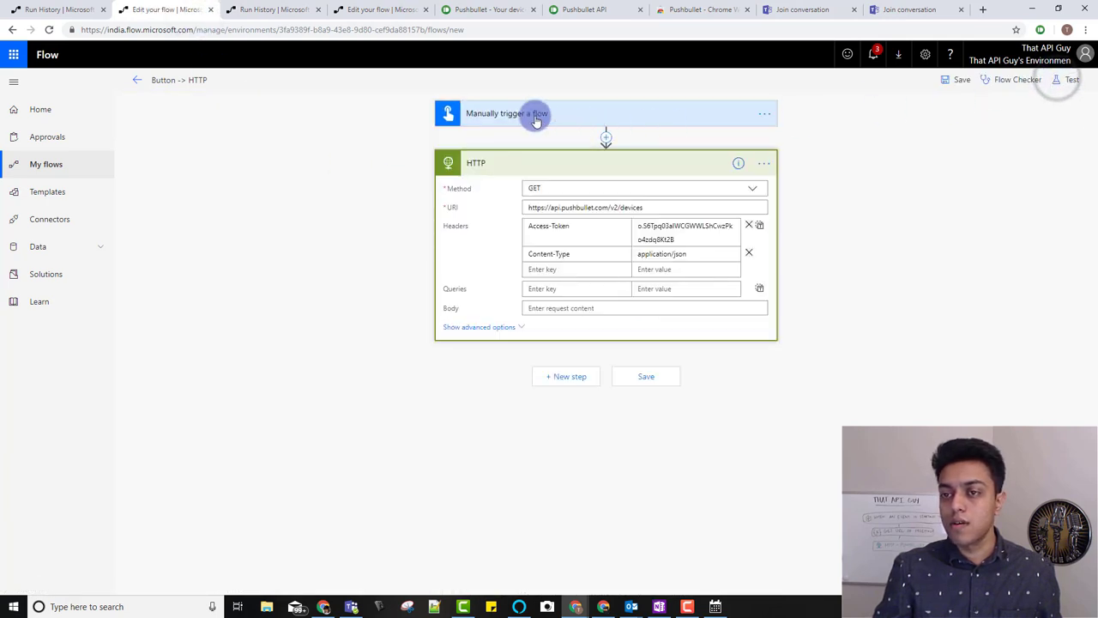
pyautogui.click(507, 118)
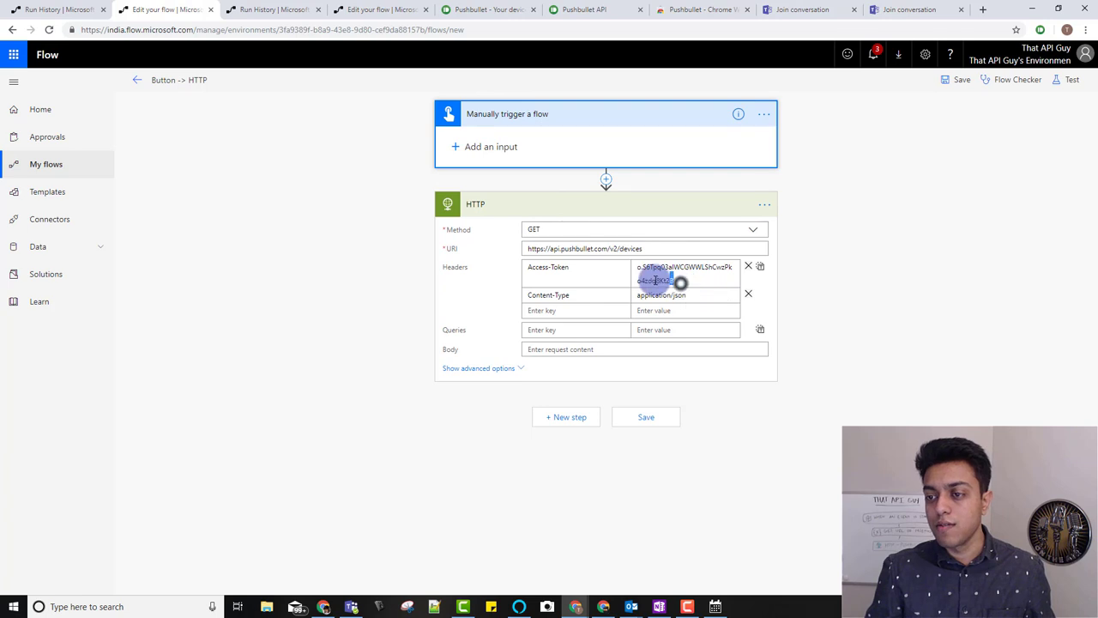
# - Replace the Access-Token header value with the new Pushbullet token, then Save & Test
pyautogui.moveTo(661, 281); pyautogui.dragTo(631, 267)
pyautogui.hotkey('ctrl', 'v')
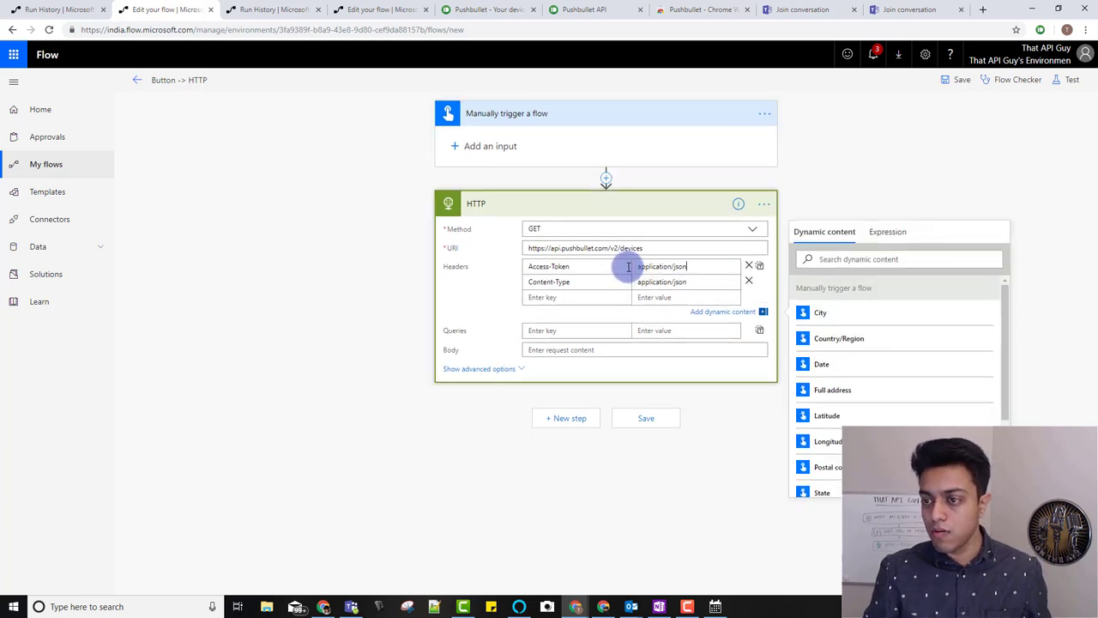
pyautogui.click(519, 13)
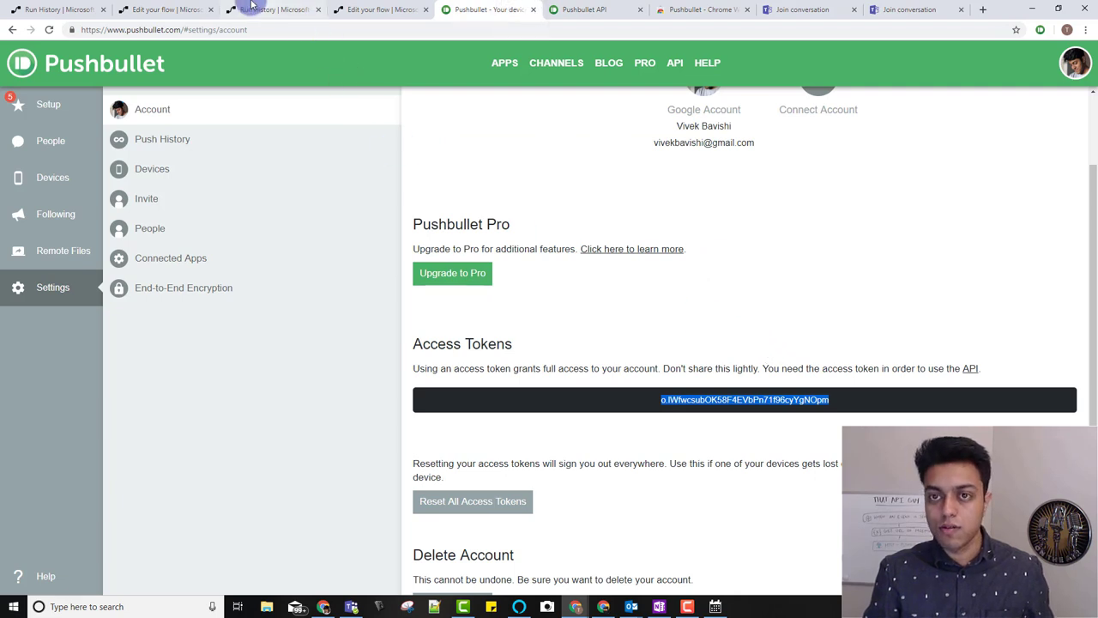
pyautogui.click(180, 10)
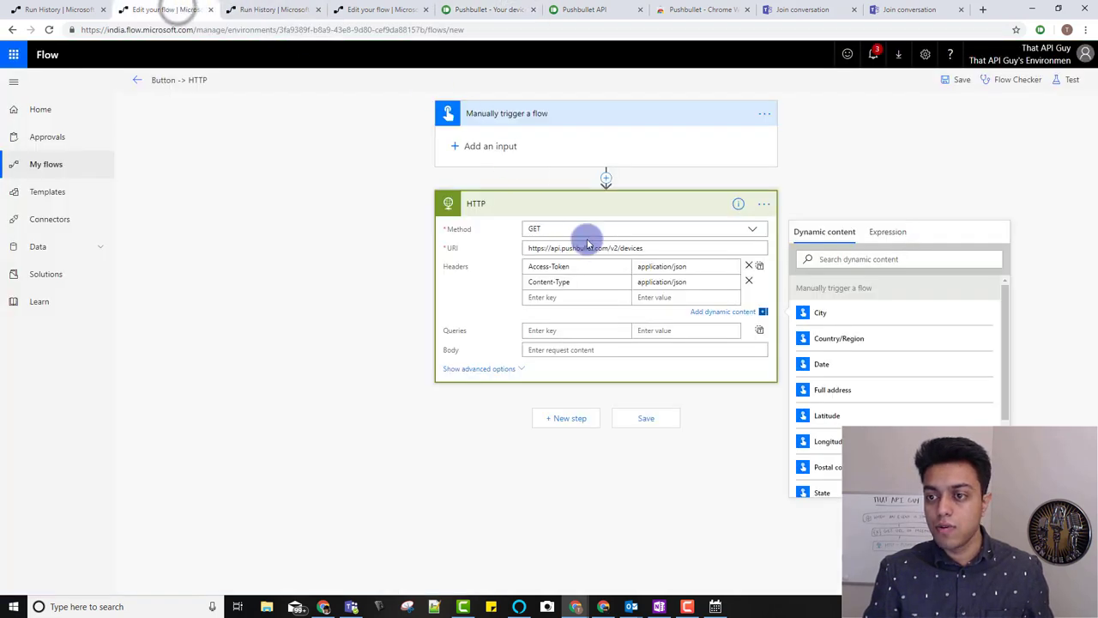
pyautogui.moveTo(690, 267); pyautogui.dragTo(600, 252)
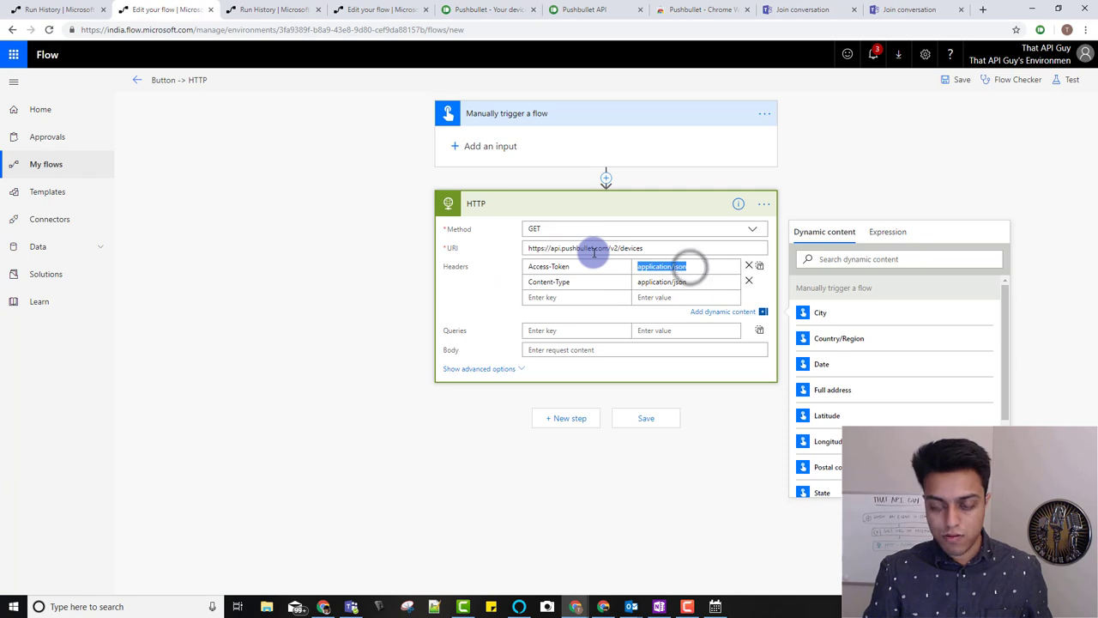
pyautogui.hotkey('ctrl', 'v')
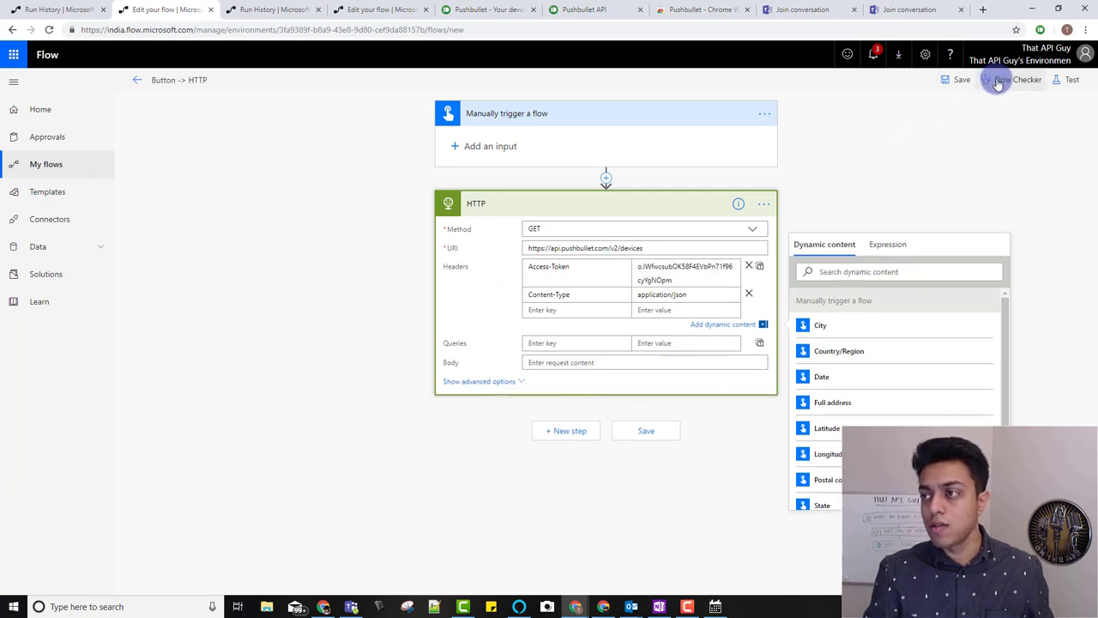
pyautogui.click(1066, 80)
pyautogui.click(943, 165)
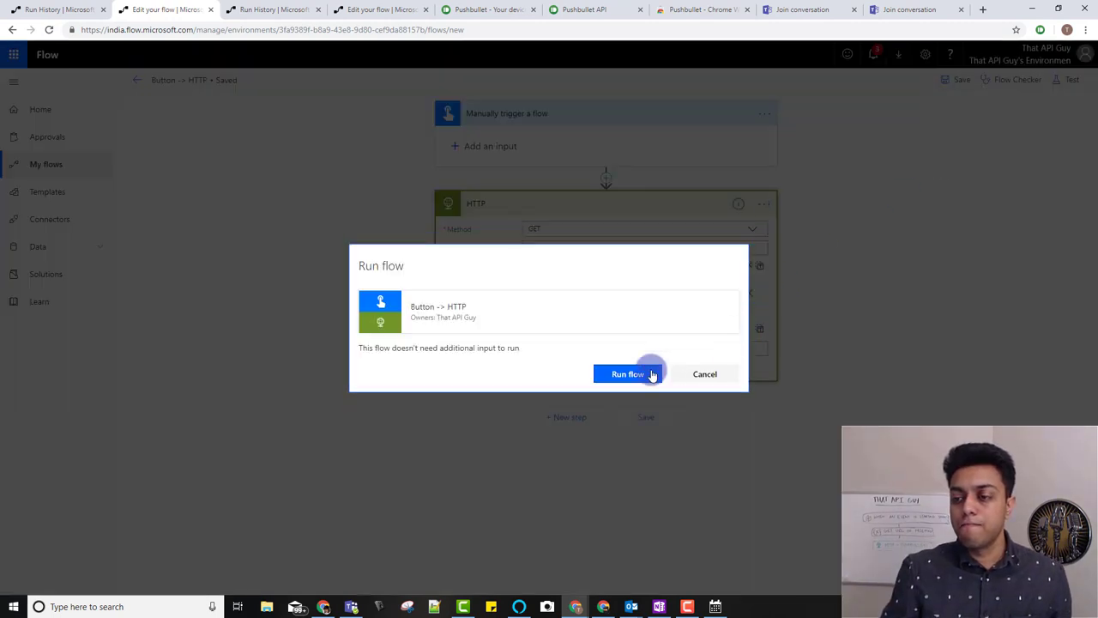
# - Run the Button -> HTTP flow, check the 200 devices response, and copy the Chrome device's iden
pyautogui.click(627, 373)
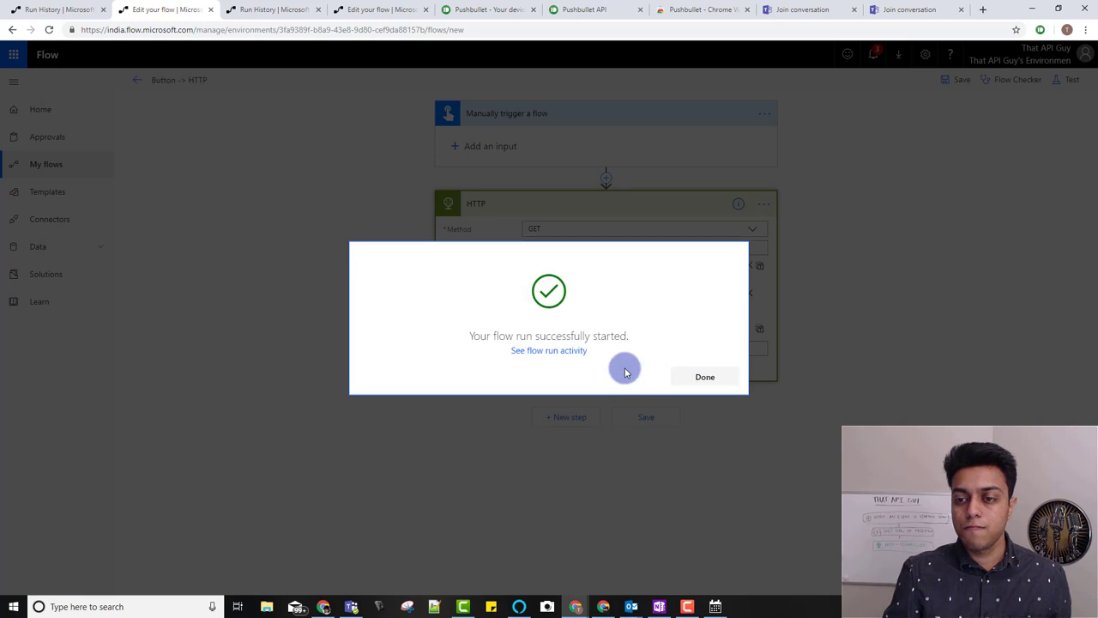
pyautogui.click(711, 376)
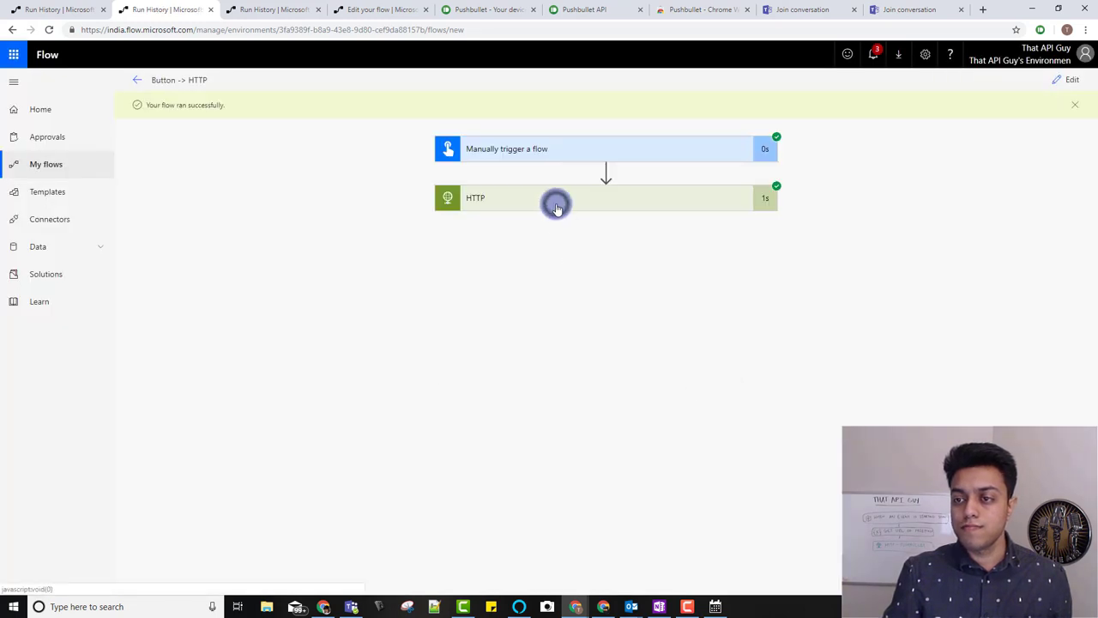
pyautogui.click(556, 207)
pyautogui.scroll(-2, 781, 412)
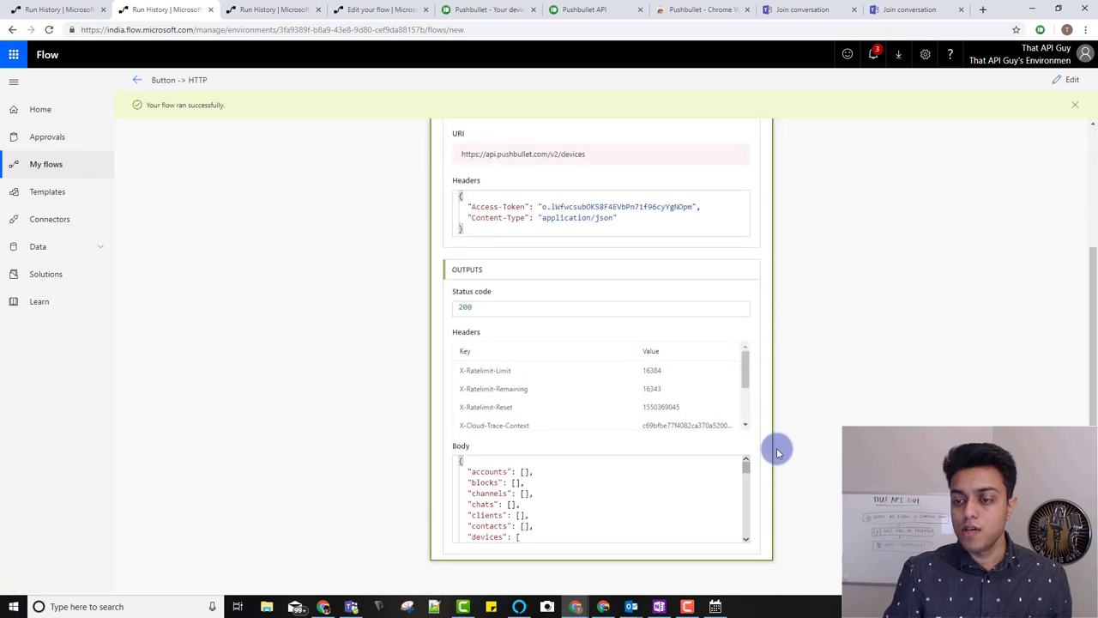
pyautogui.scroll(-5, 682, 483)
pyautogui.scroll(-6, 682, 483)
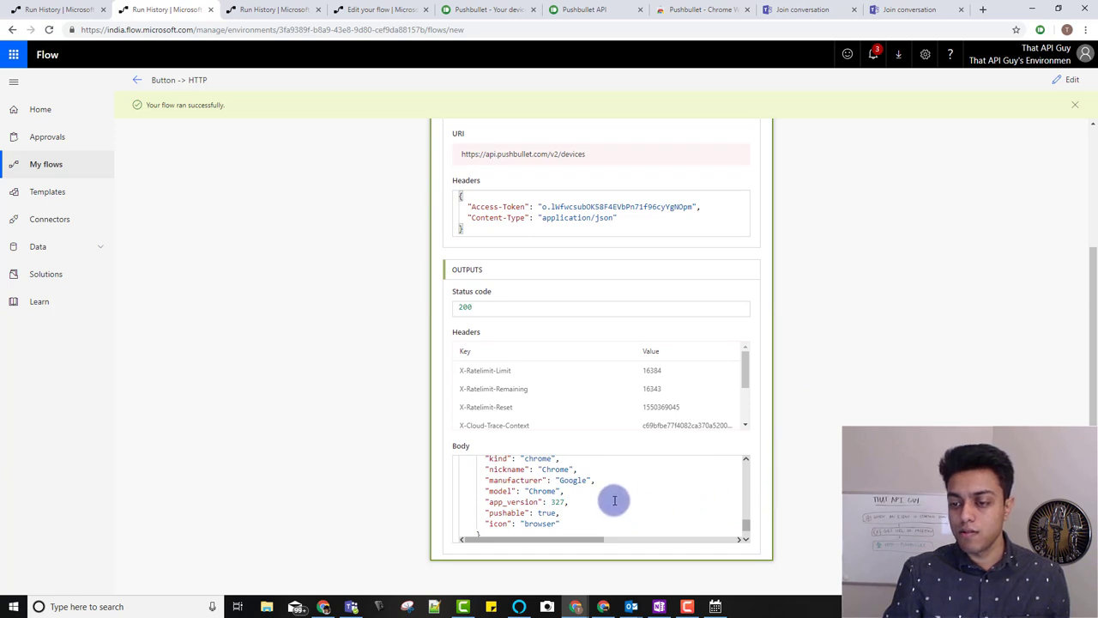
pyautogui.scroll(3, 567, 480)
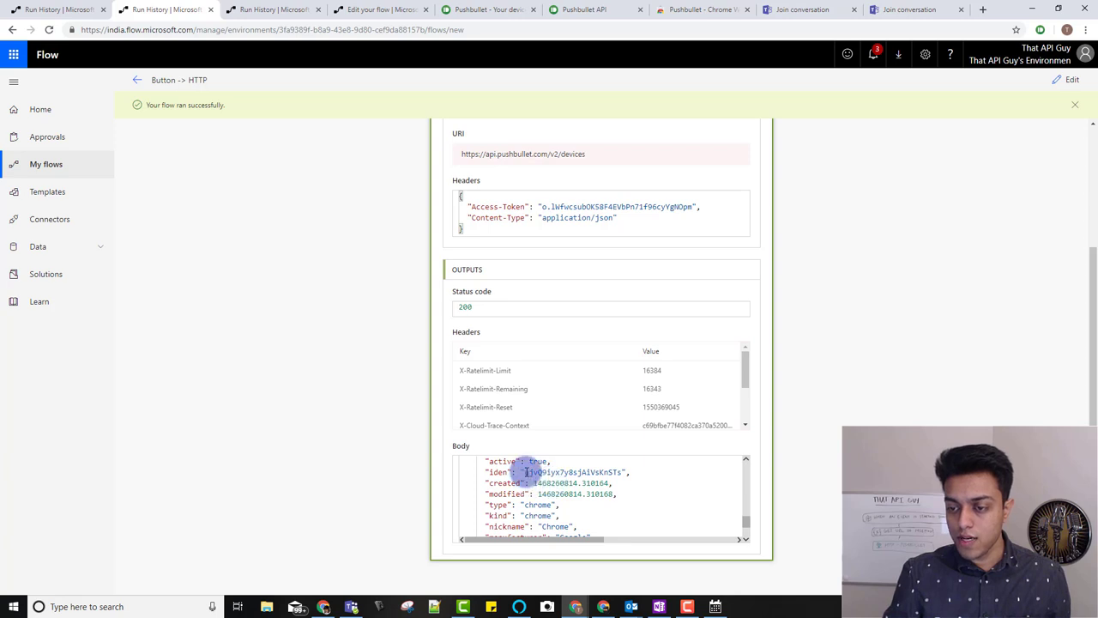
pyautogui.moveTo(526, 471); pyautogui.dragTo(624, 472)
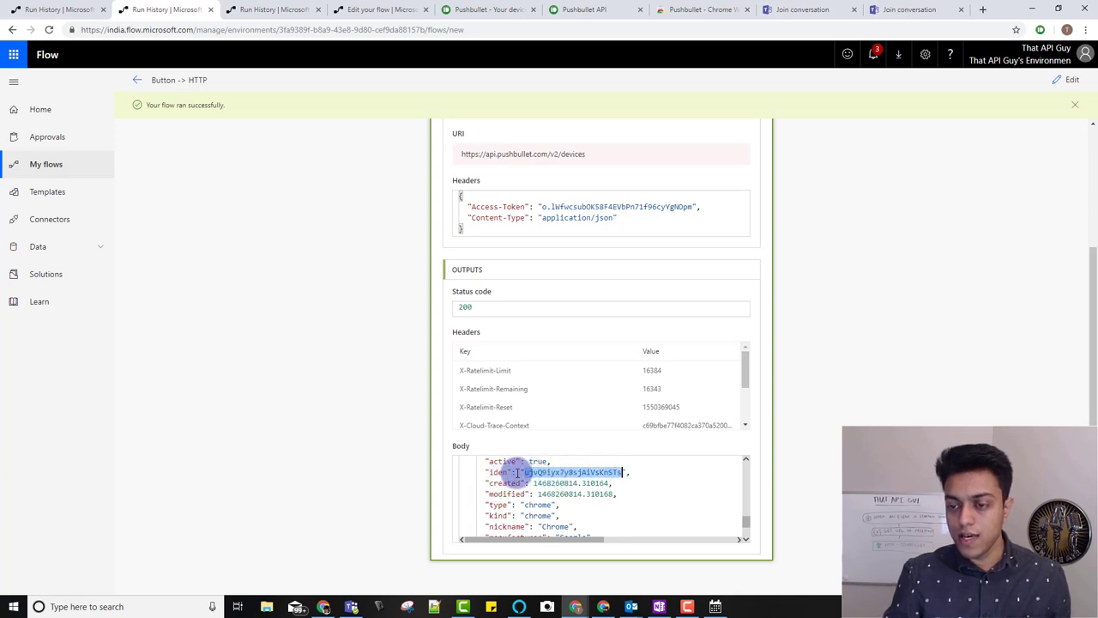
pyautogui.scroll(1, 520, 474)
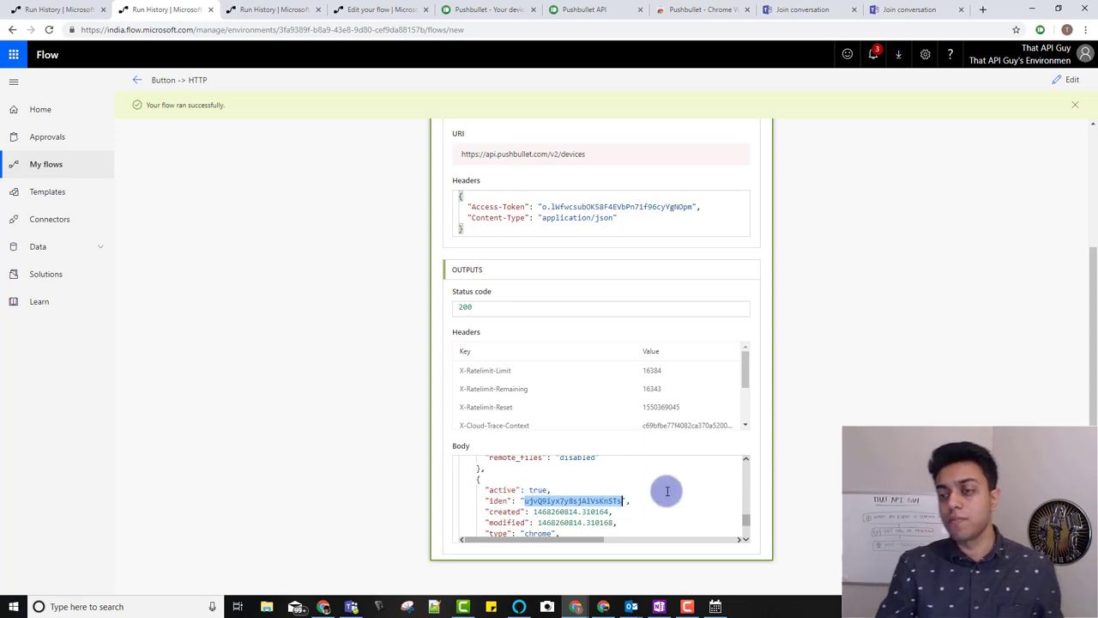
pyautogui.click(380, 10)
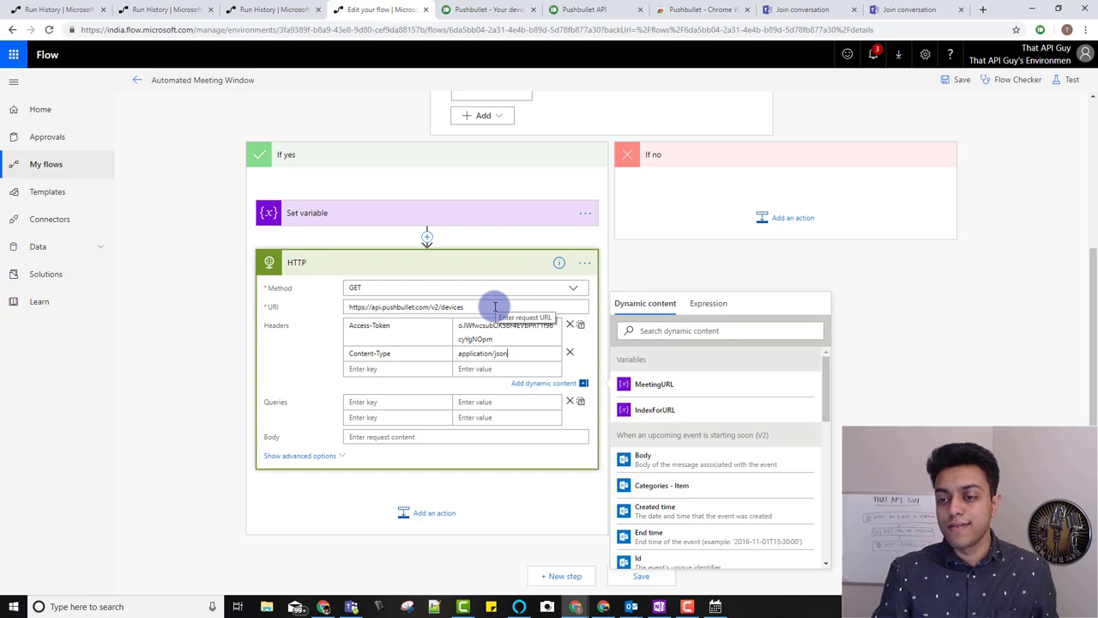
# - Delete the old GET HTTP step from the If yes branch
pyautogui.click(587, 264)
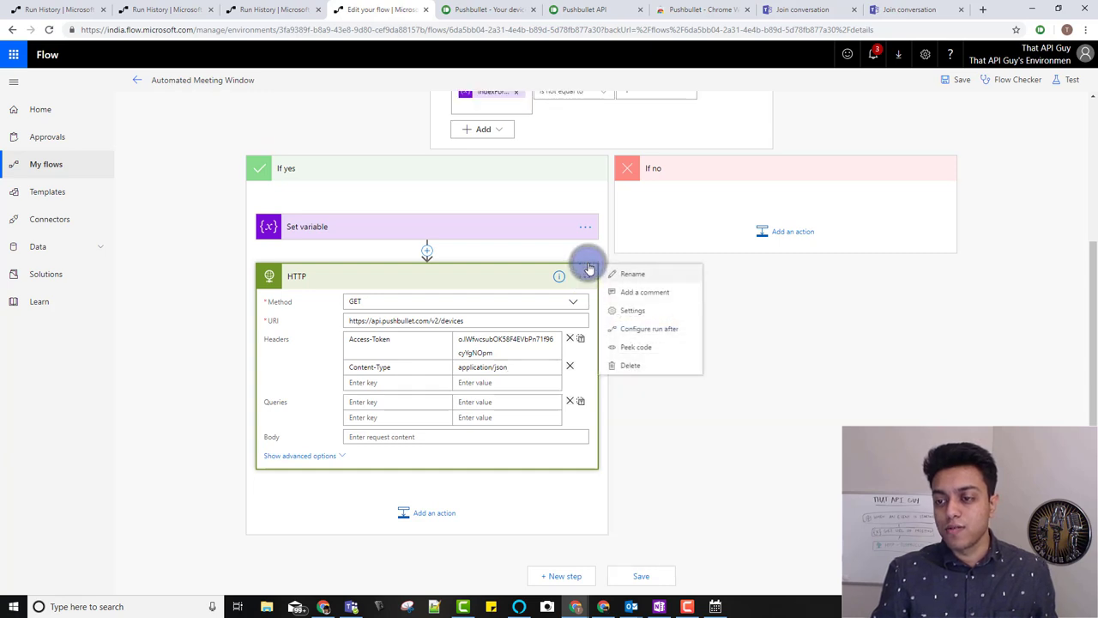
pyautogui.click(632, 368)
pyautogui.click(603, 93)
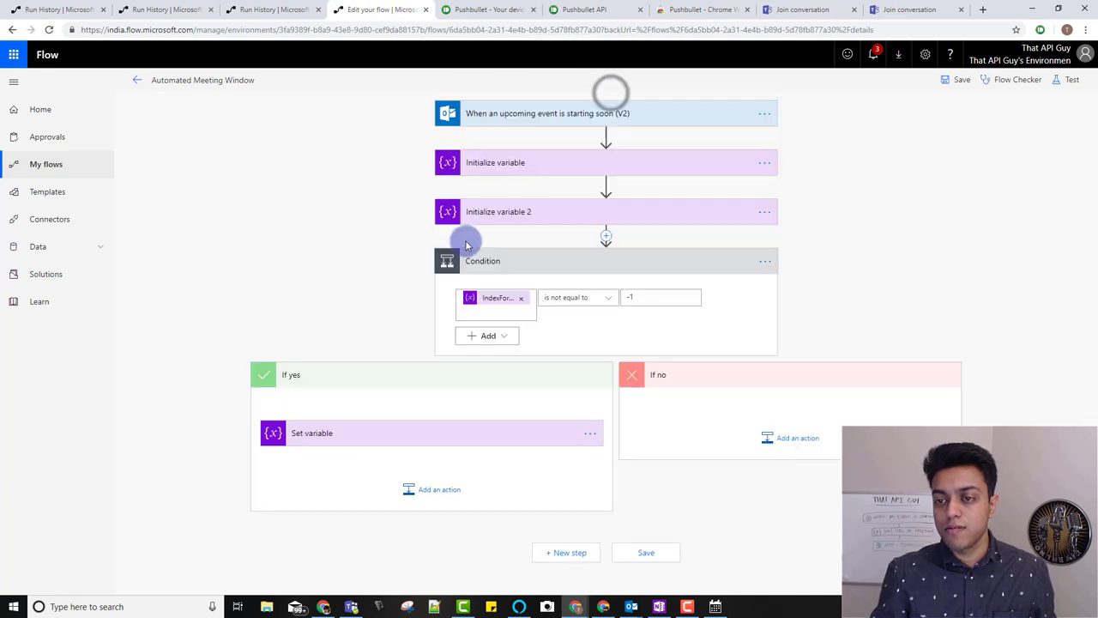
# - Add a new HTTP action after Set variable with method POST, URI still empty
pyautogui.click(438, 489)
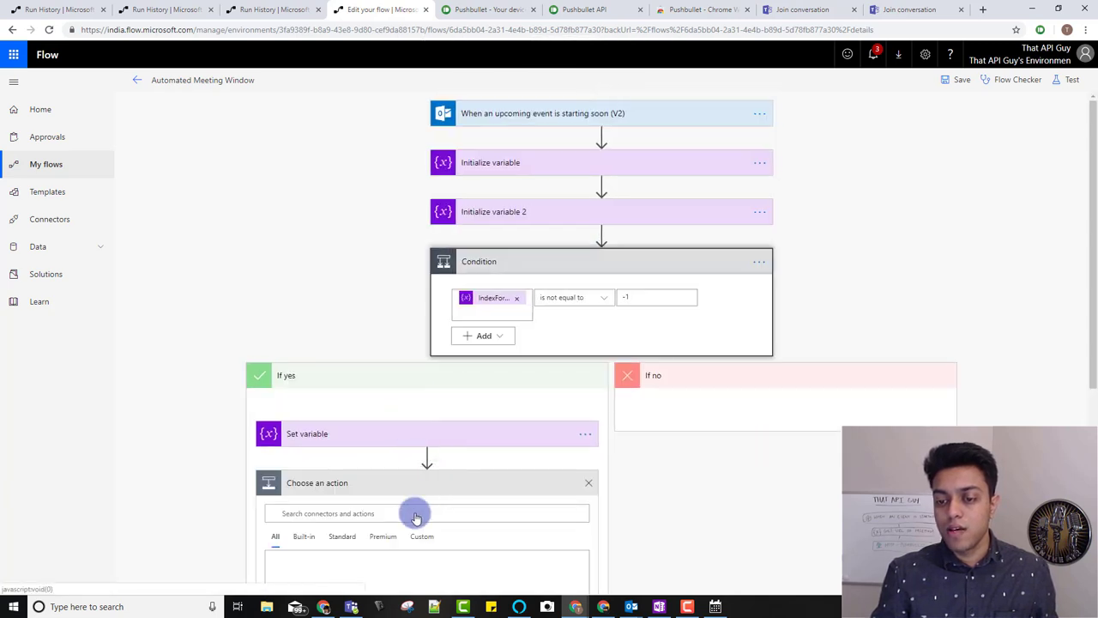
pyautogui.scroll(-3, 412, 490)
pyautogui.click(315, 286)
pyautogui.write('htt')
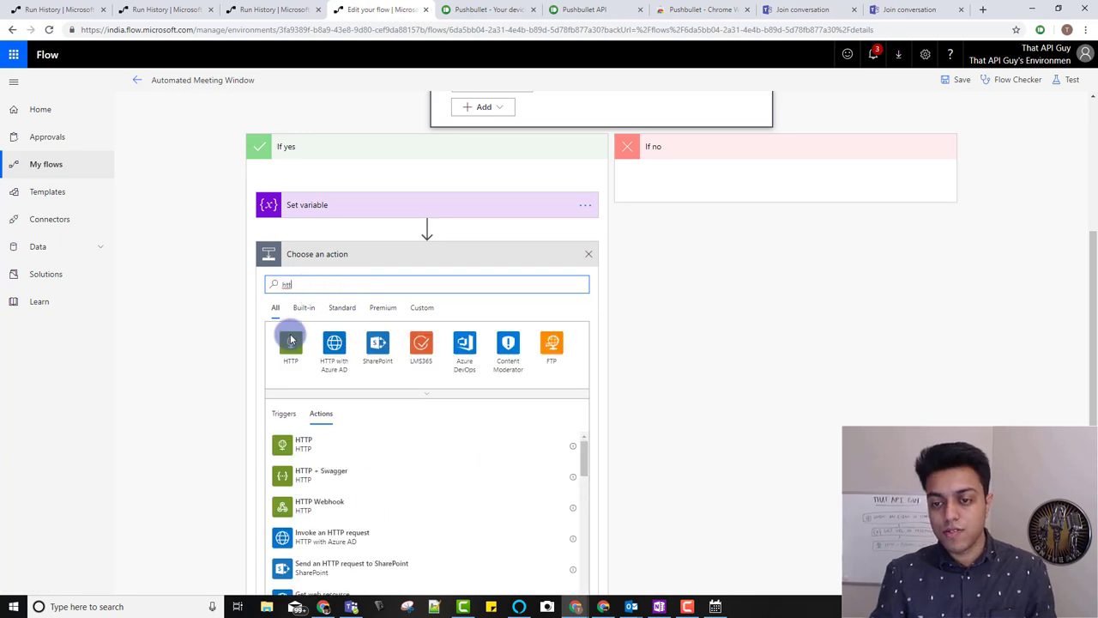
pyautogui.click(324, 452)
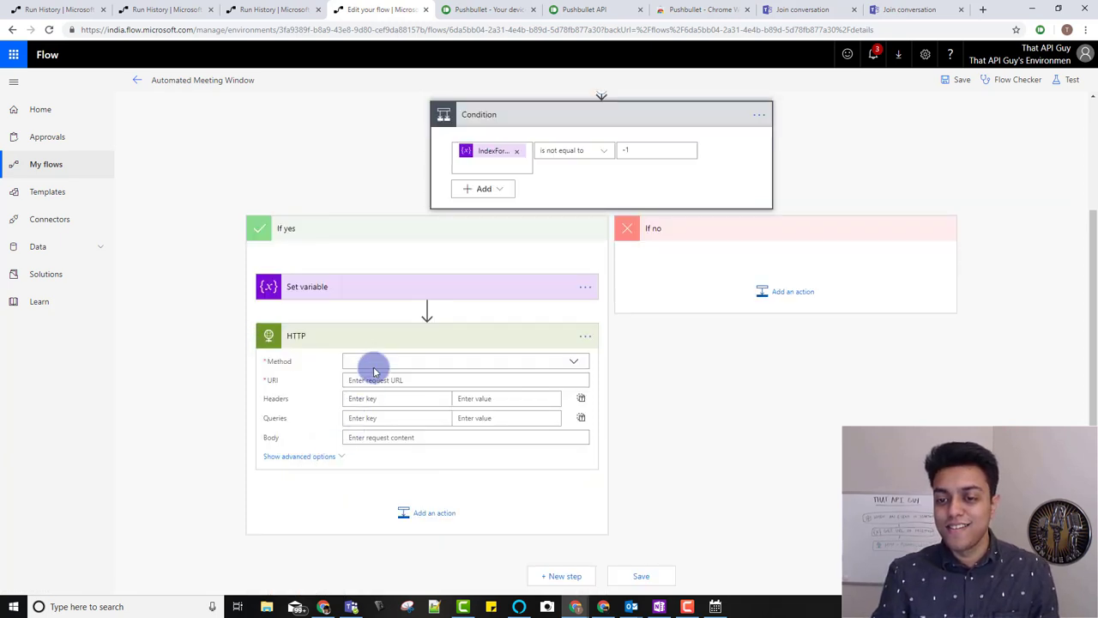
pyautogui.click(375, 359)
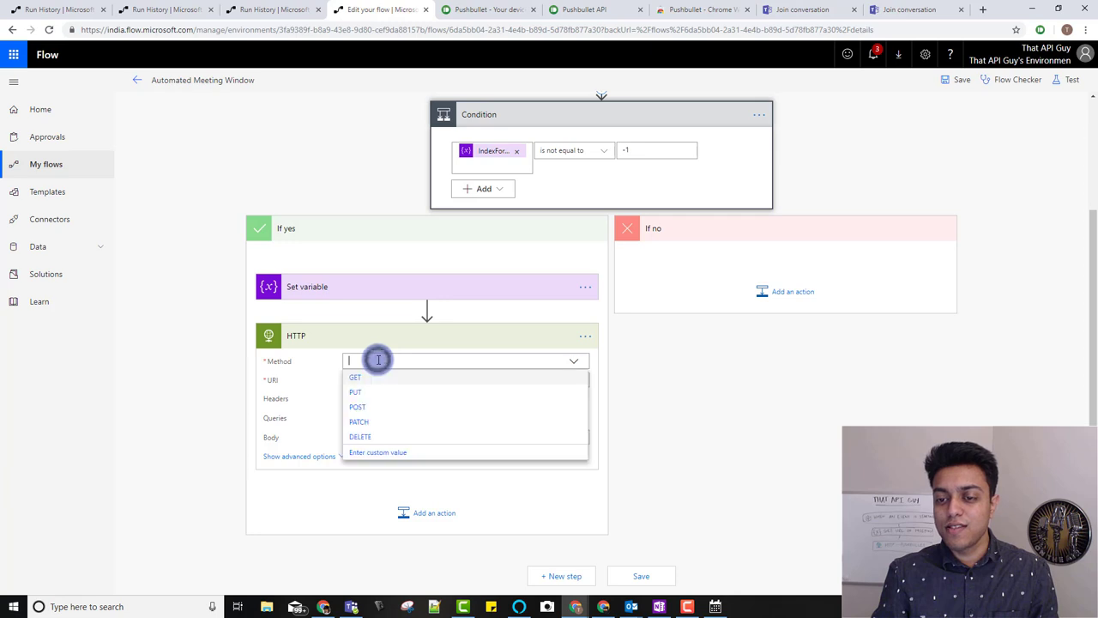
pyautogui.click(358, 410)
pyautogui.click(366, 379)
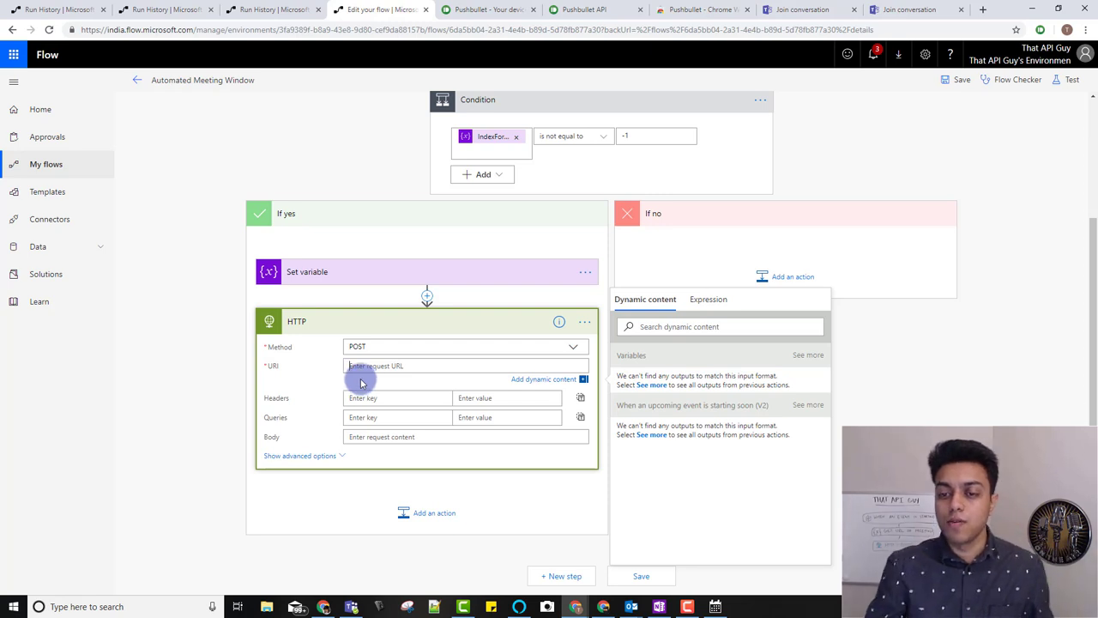
pyautogui.click(564, 11)
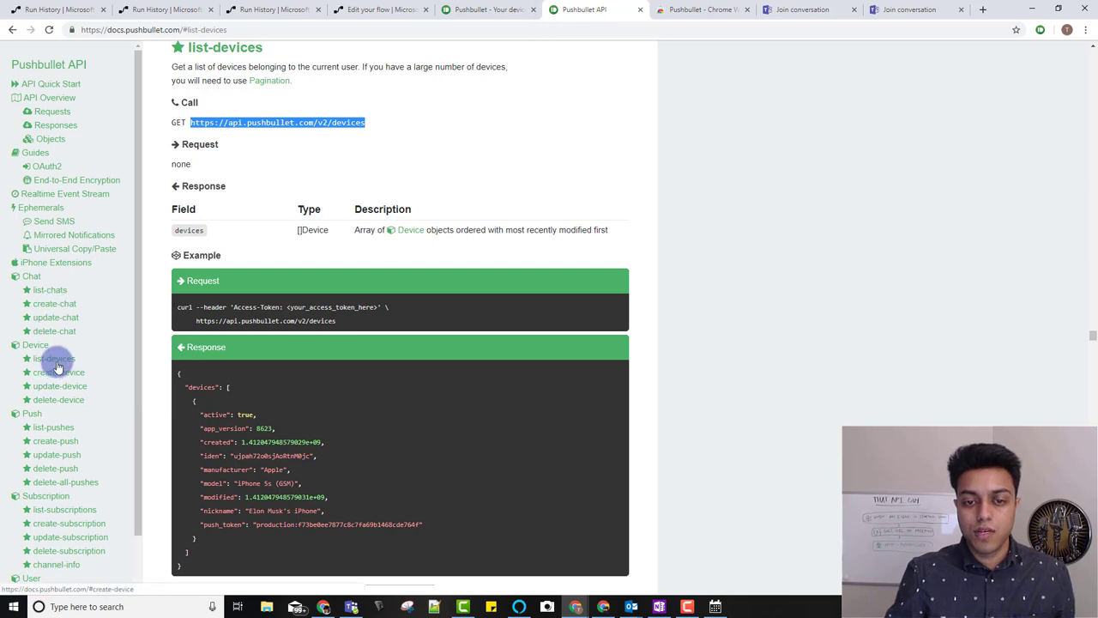
# - Show the Pushbullet docs' create-push section with target parameters and note, link and file fields
pyautogui.click(49, 440)
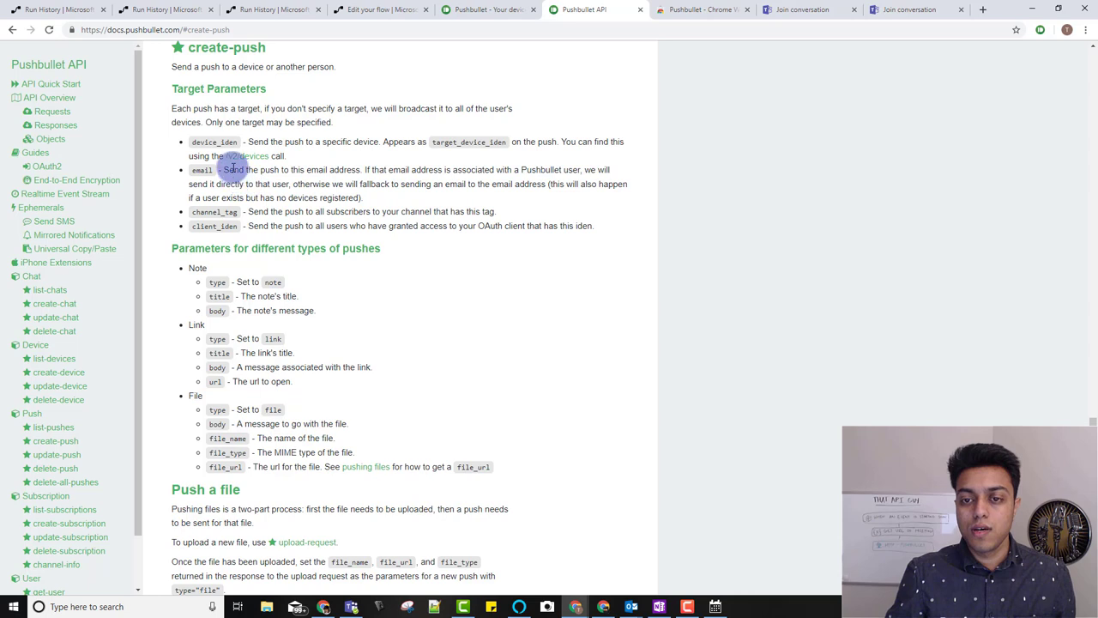
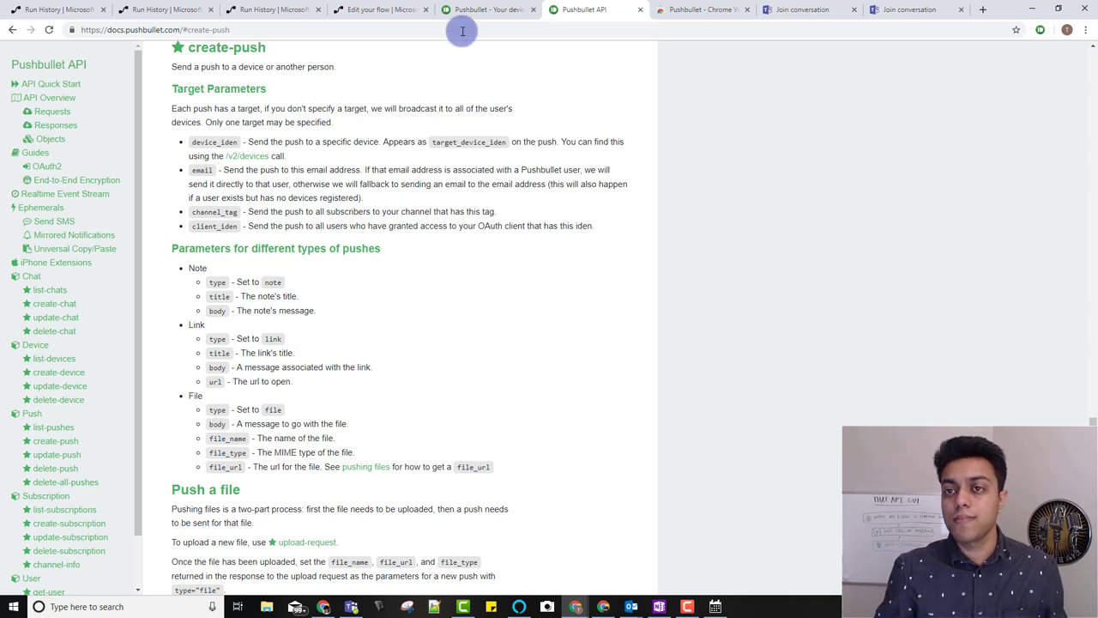
# - Copy the link-push JSON body from the earlier flow's HTTP step
pyautogui.click(373, 11)
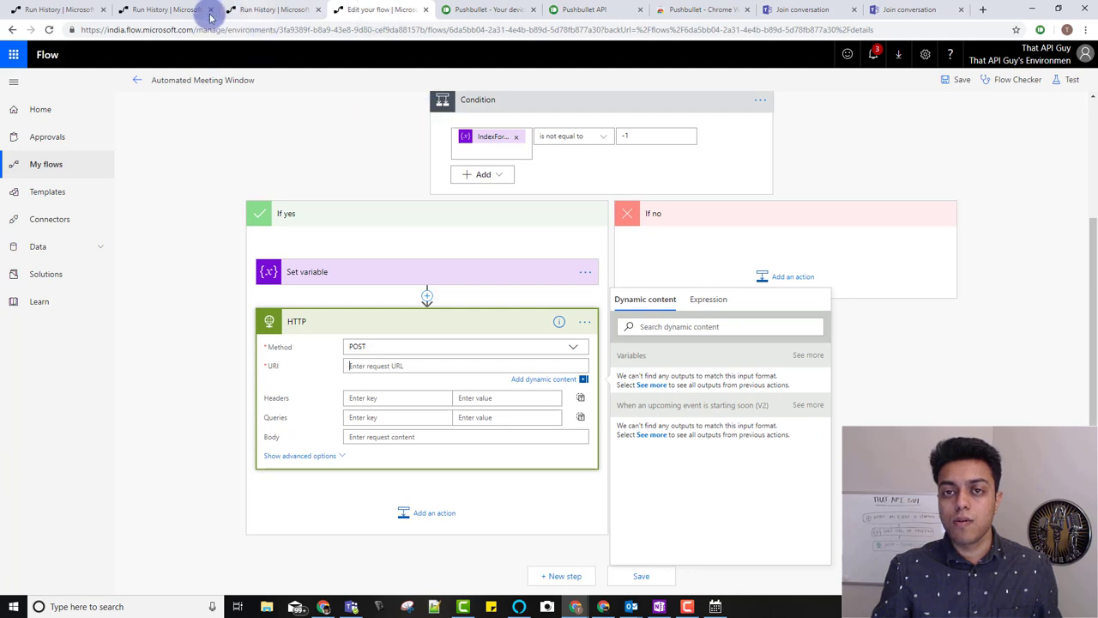
pyautogui.click(51, 9)
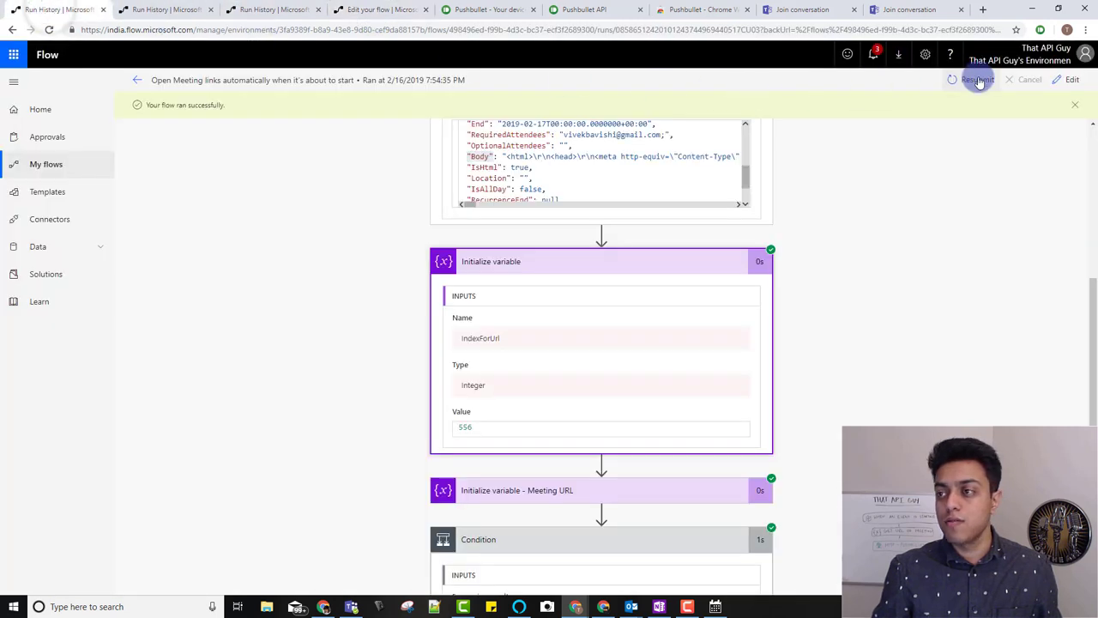
pyautogui.click(1069, 79)
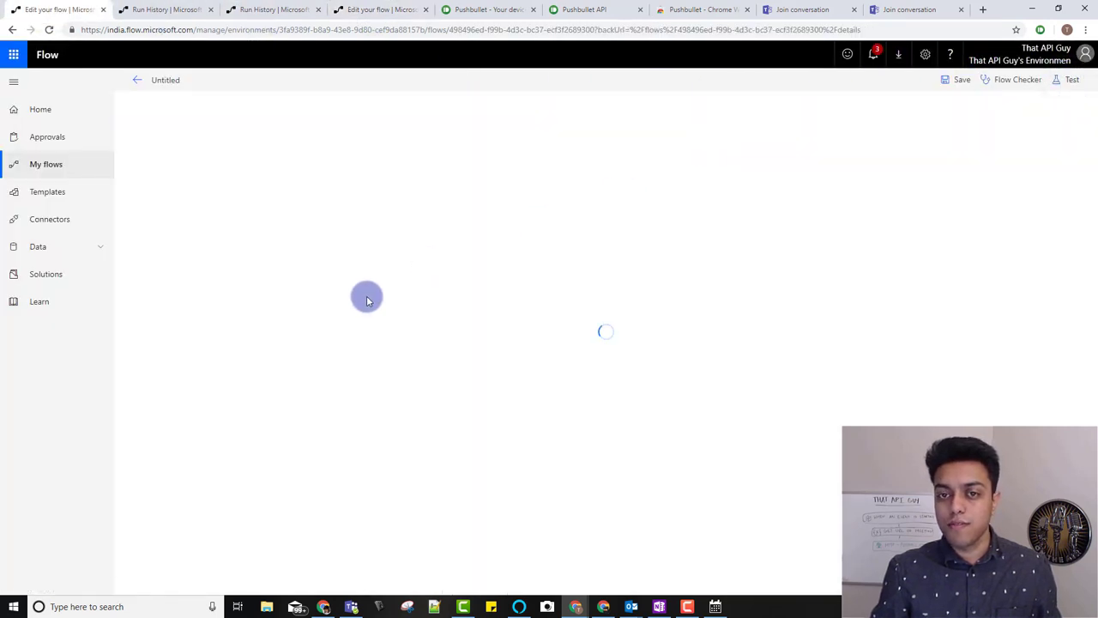
pyautogui.scroll(-1, 429, 443)
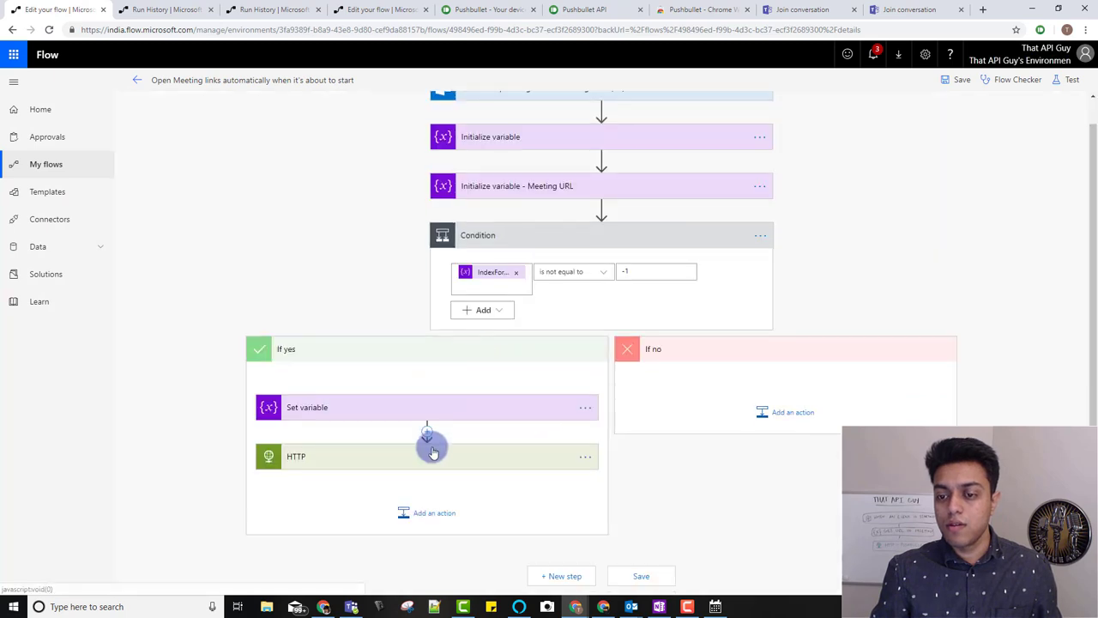
pyautogui.click(423, 441)
pyautogui.click(409, 449)
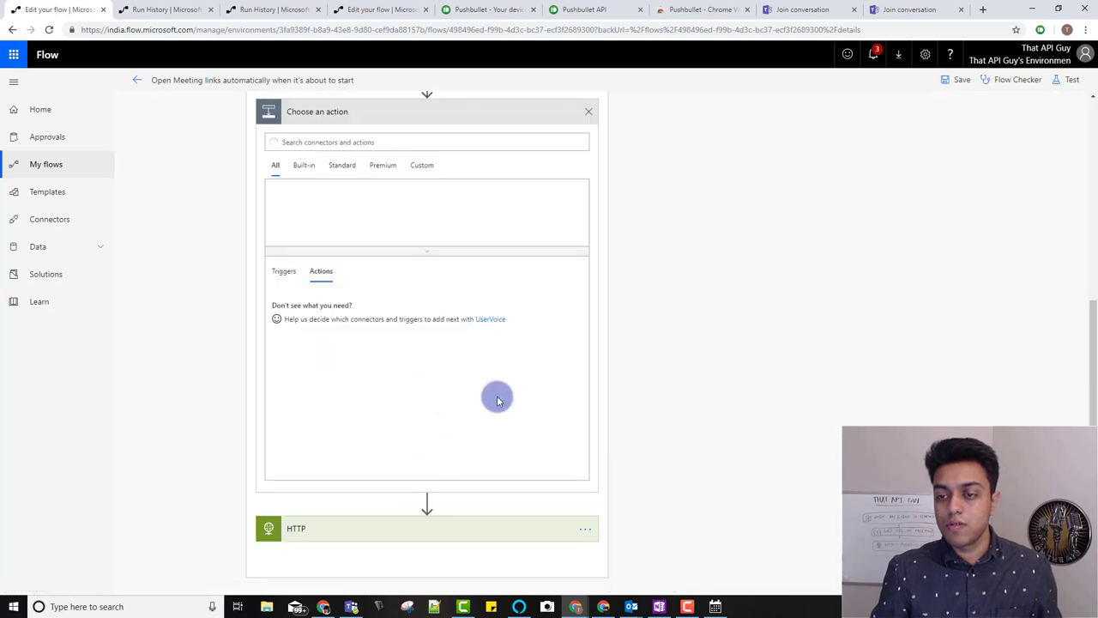
pyautogui.scroll(-1, 407, 485)
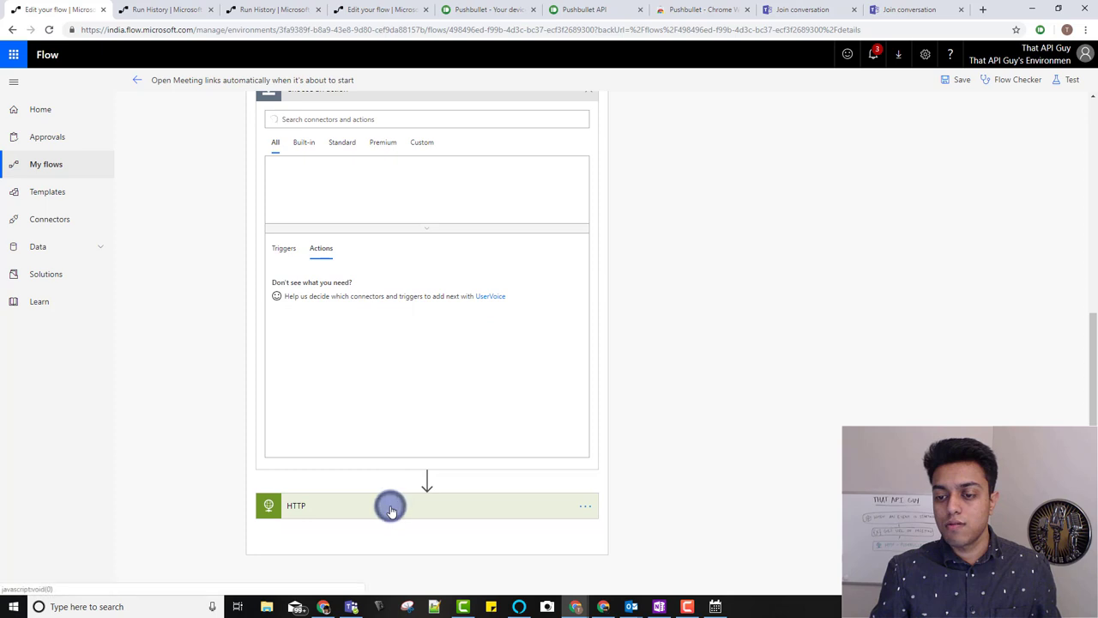
pyautogui.click(390, 506)
pyautogui.scroll(-5, 421, 480)
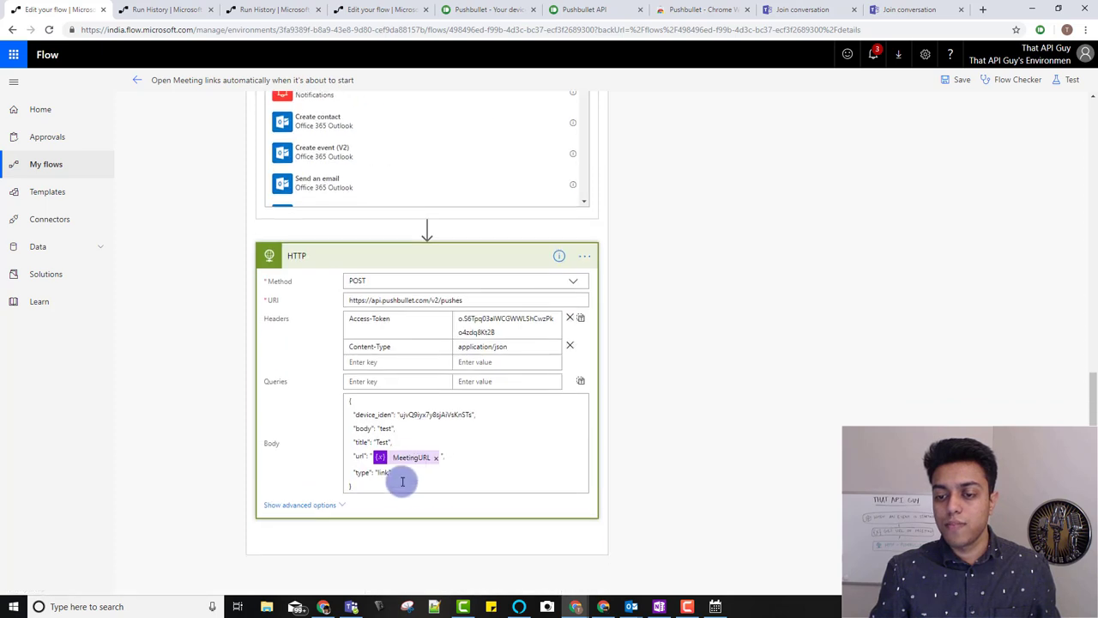
pyautogui.click(367, 488)
pyautogui.moveTo(368, 487); pyautogui.dragTo(326, 399)
pyautogui.hotkey('ctrl', 'c')
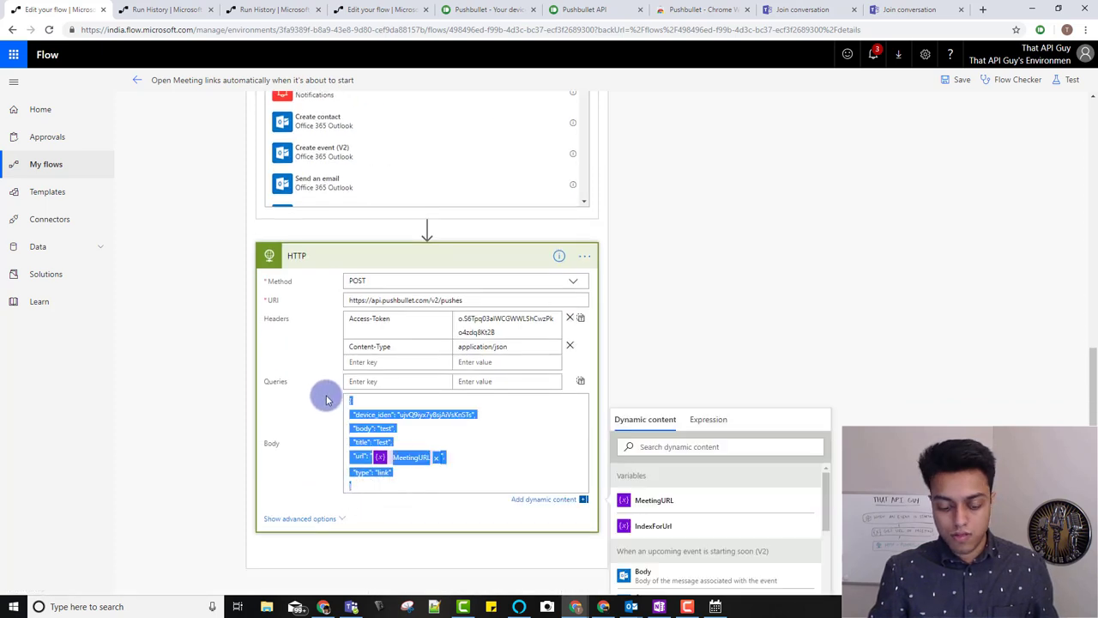
# - Paste the JSON into the Automated Meeting Window flow's empty HTTP Body field
pyautogui.click(358, 9)
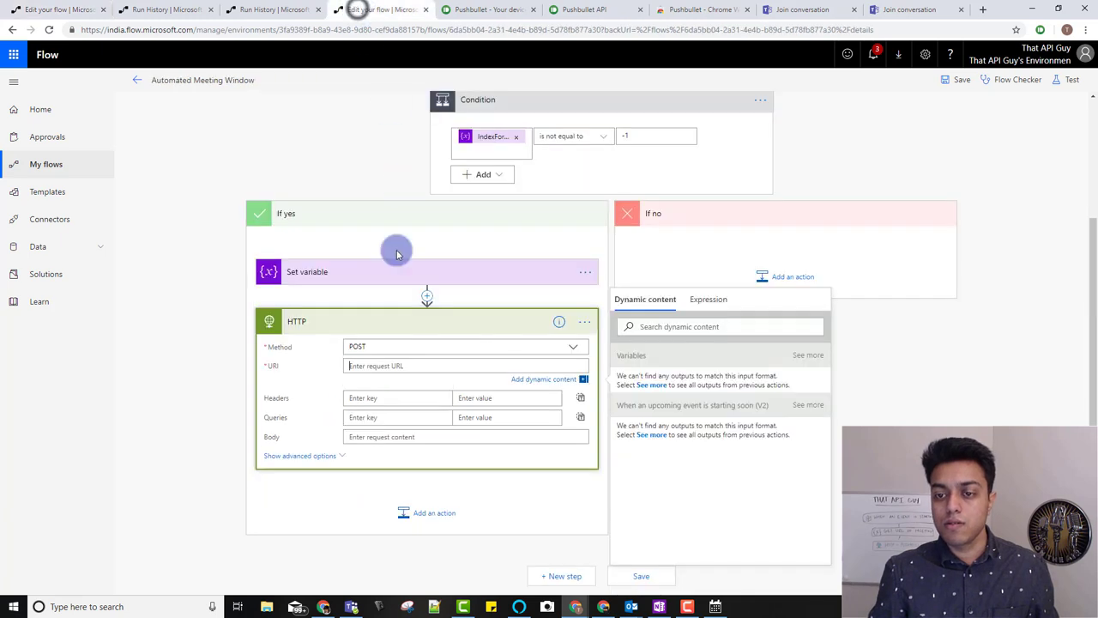
pyautogui.click(377, 441)
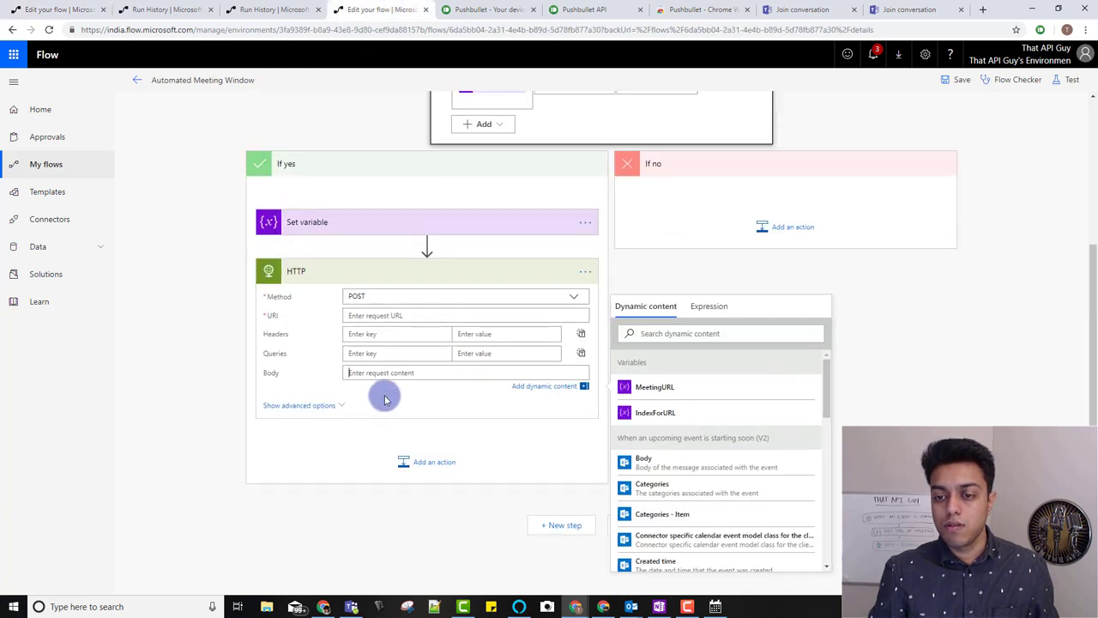
pyautogui.hotkey('ctrl', 'v')
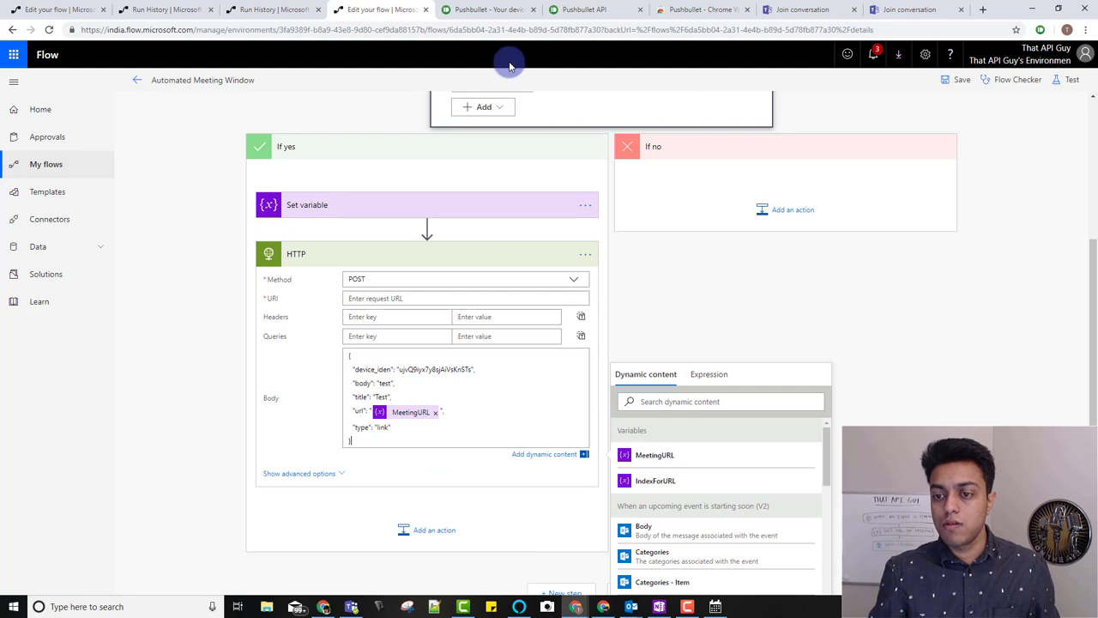
pyautogui.click(606, 9)
pyautogui.scroll(2, 343, 193)
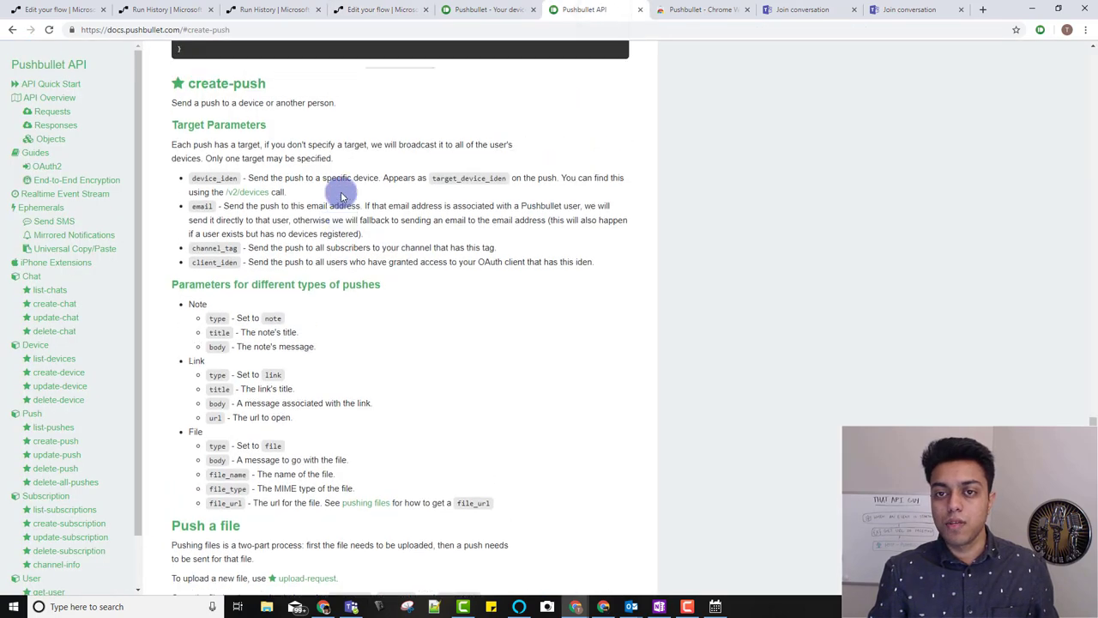
pyautogui.scroll(-2, 340, 196)
pyautogui.scroll(-2, 392, 355)
pyautogui.moveTo(195, 406); pyautogui.dragTo(206, 404)
pyautogui.click(360, 404)
pyautogui.moveTo(365, 410); pyautogui.dragTo(196, 404)
pyautogui.hotkey('ctrl', 'c')
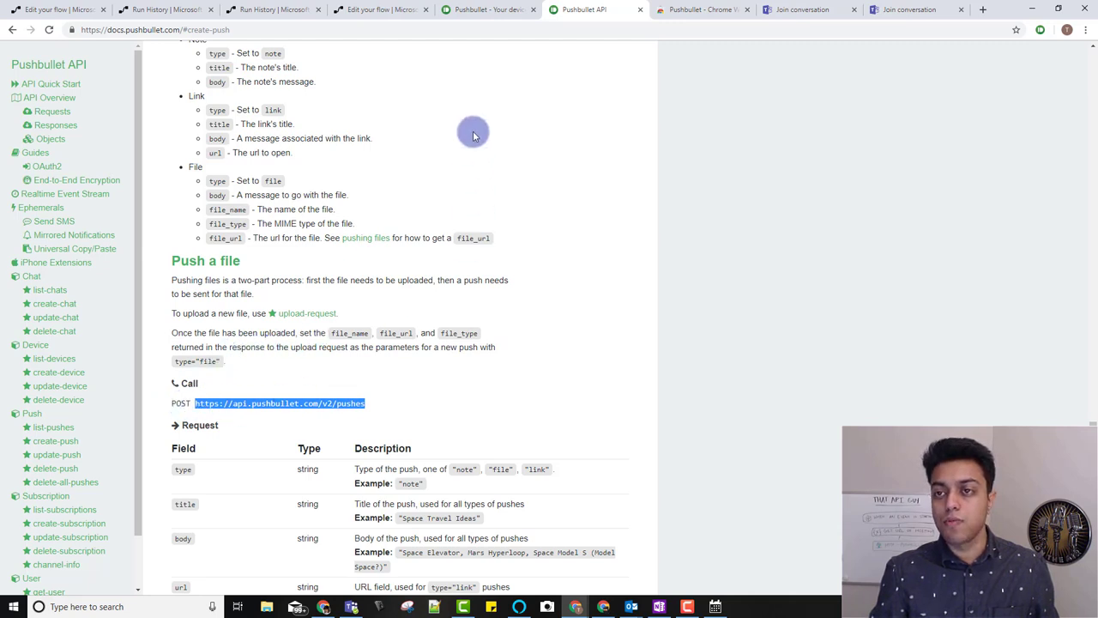
pyautogui.click(363, 15)
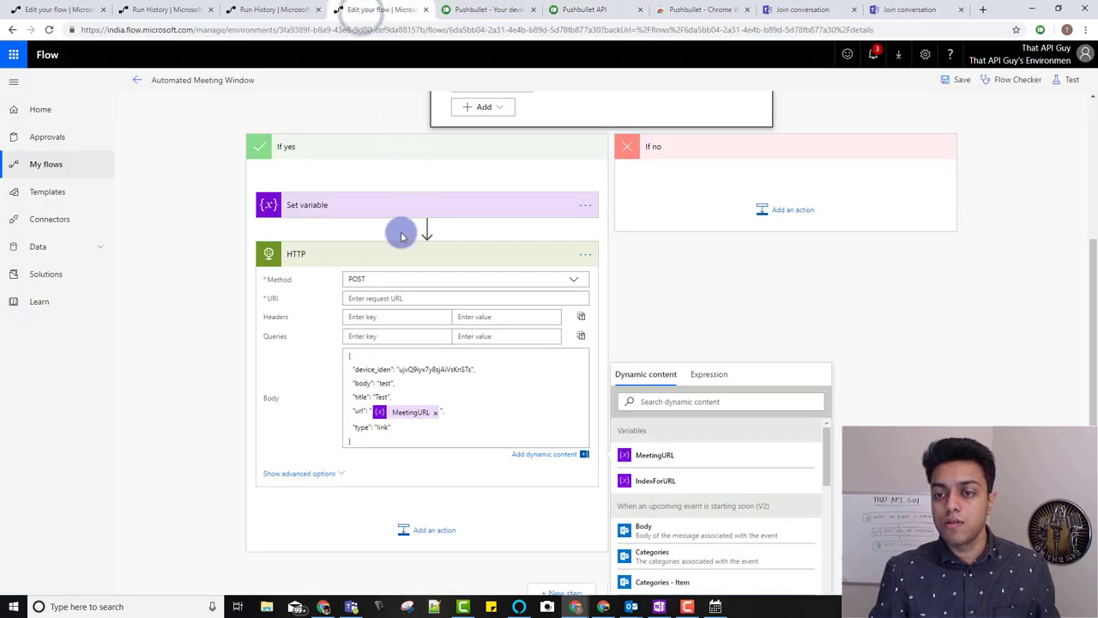
pyautogui.click(375, 297)
pyautogui.hotkey('ctrl', 'v')
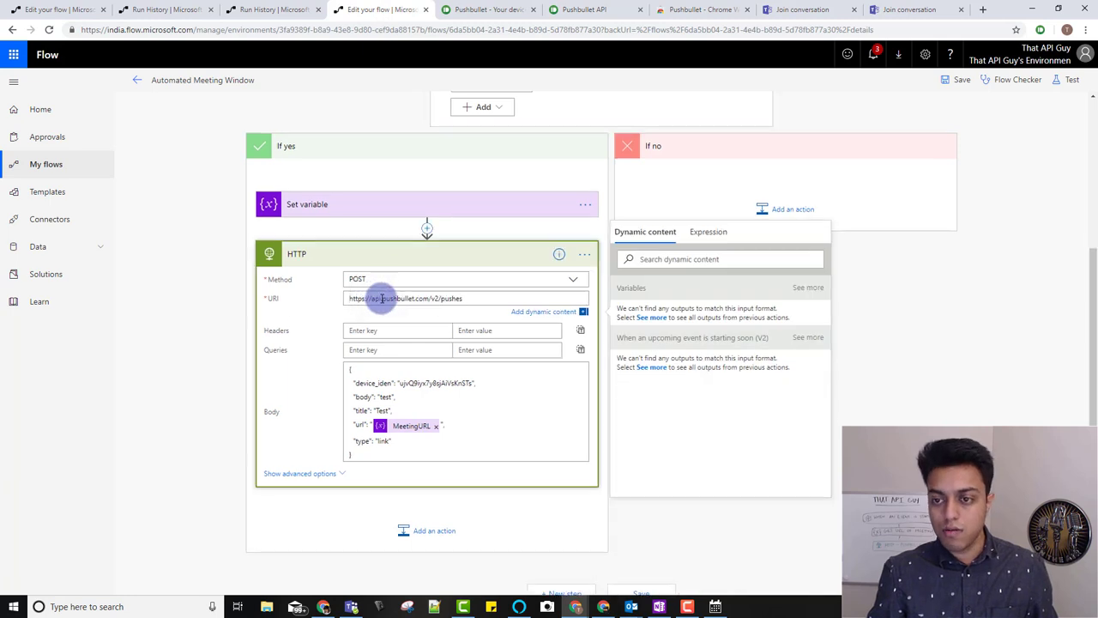
pyautogui.click(384, 331)
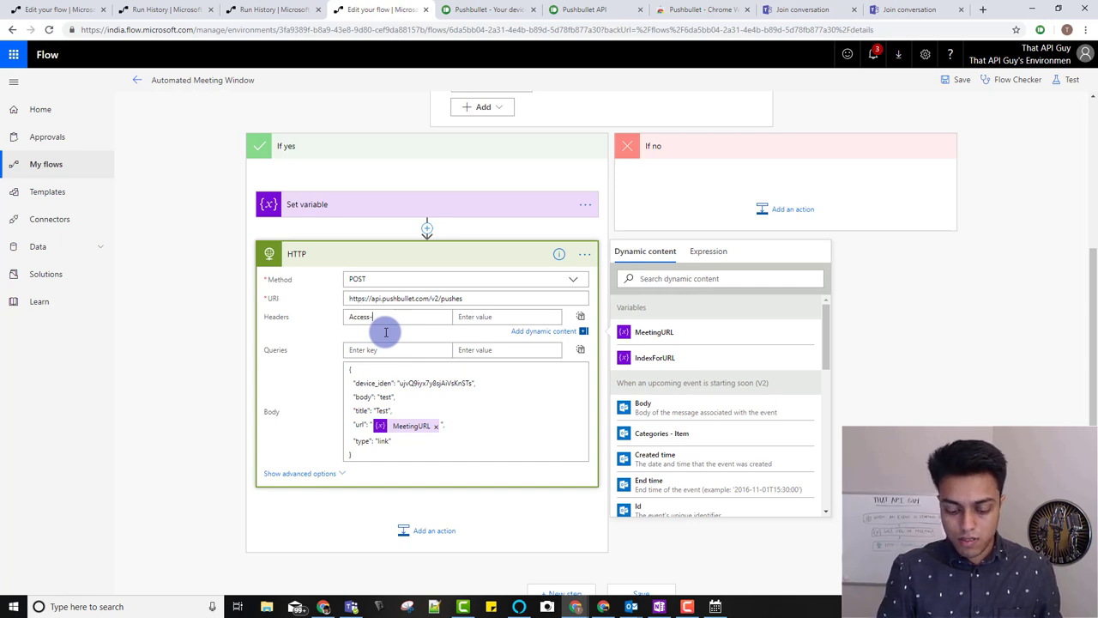
pyautogui.press('Tab')
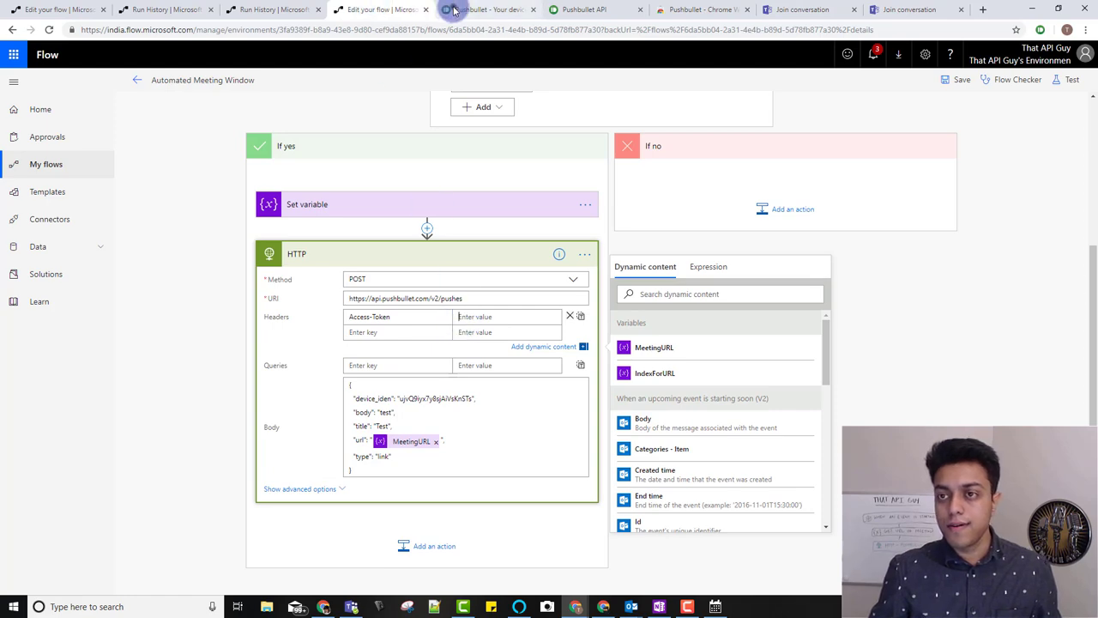
pyautogui.click(480, 9)
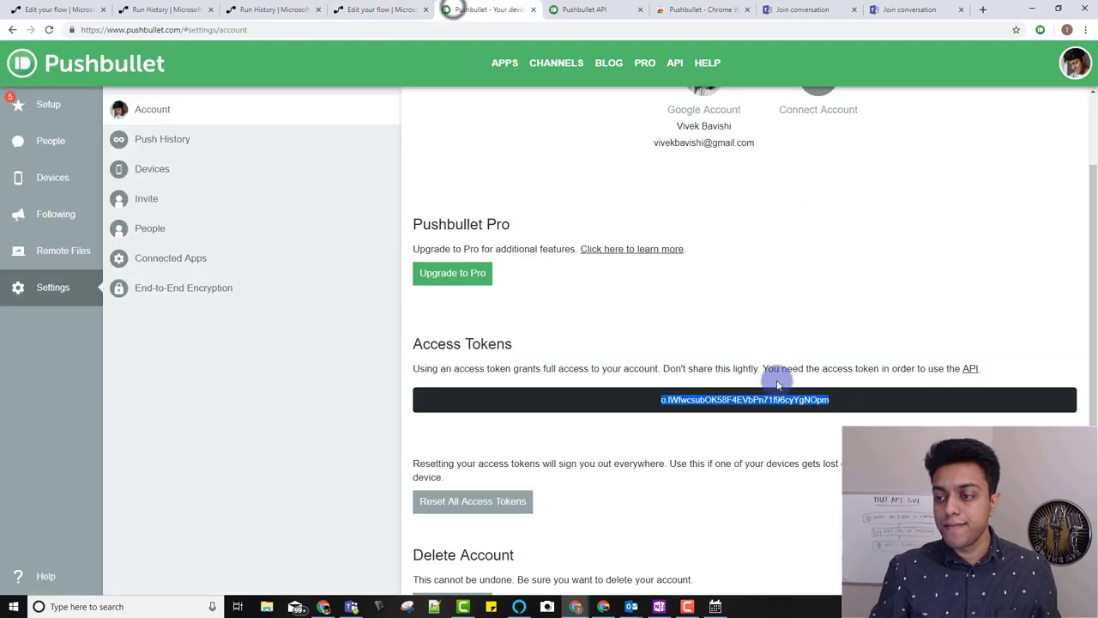
pyautogui.click(380, 9)
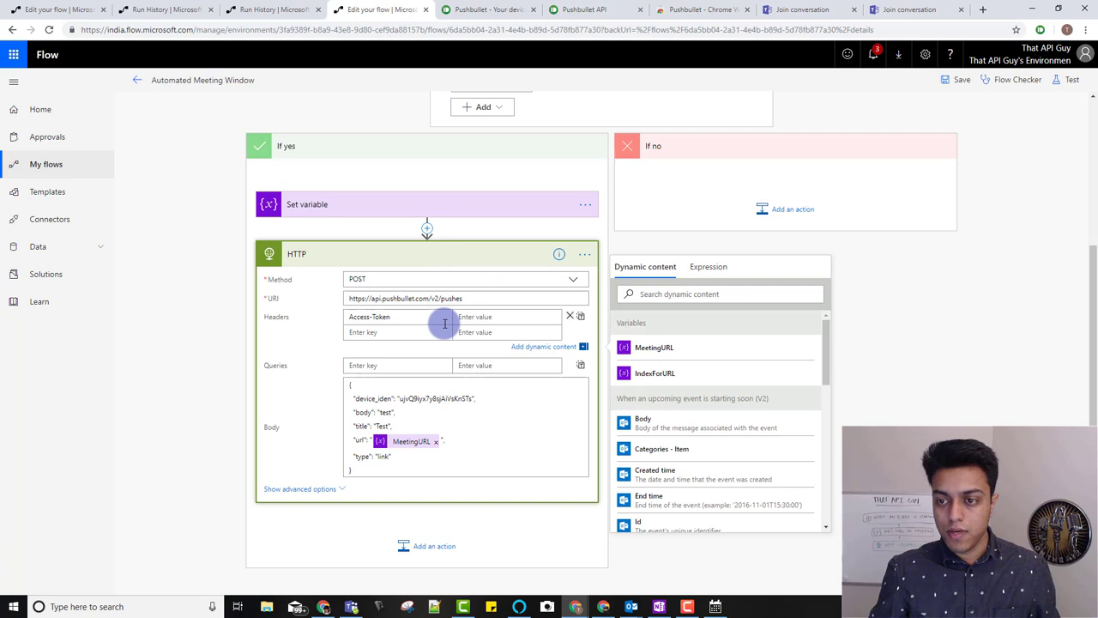
pyautogui.hotkey('ctrl', 'v')
# - Add a second header, Content-Type, with value application/json
pyautogui.click(423, 344)
pyautogui.write('Co')
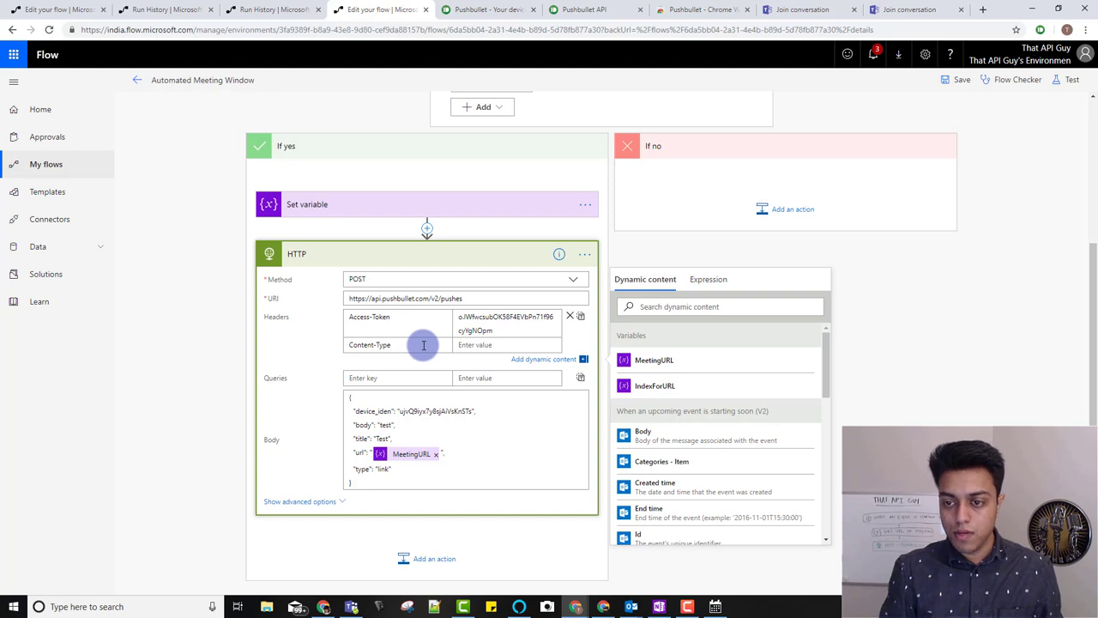
pyautogui.press('Tab')
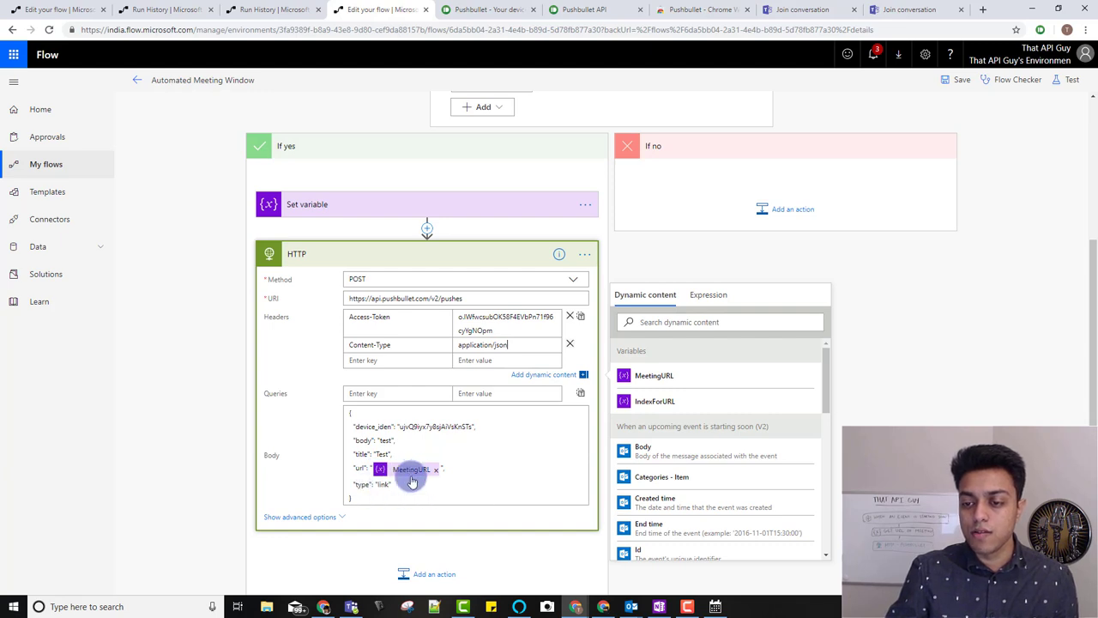
pyautogui.click(355, 214)
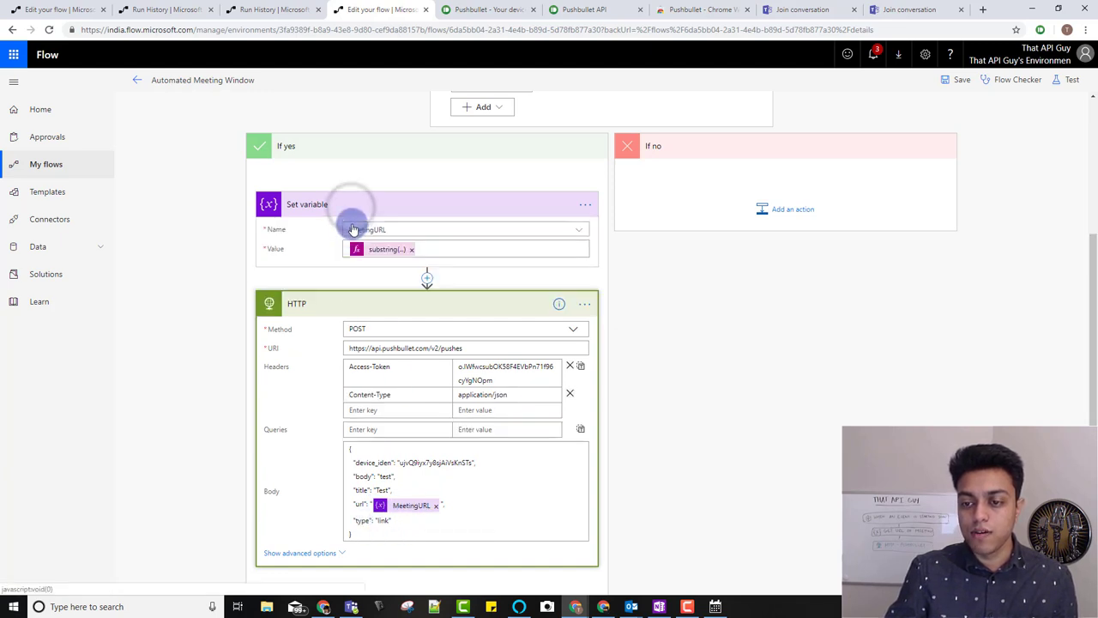
# - Save the Automated Meeting Window flow and bring up its Test Flow options
pyautogui.moveTo(380, 503); pyautogui.dragTo(473, 473)
pyautogui.scroll(-1, 397, 456)
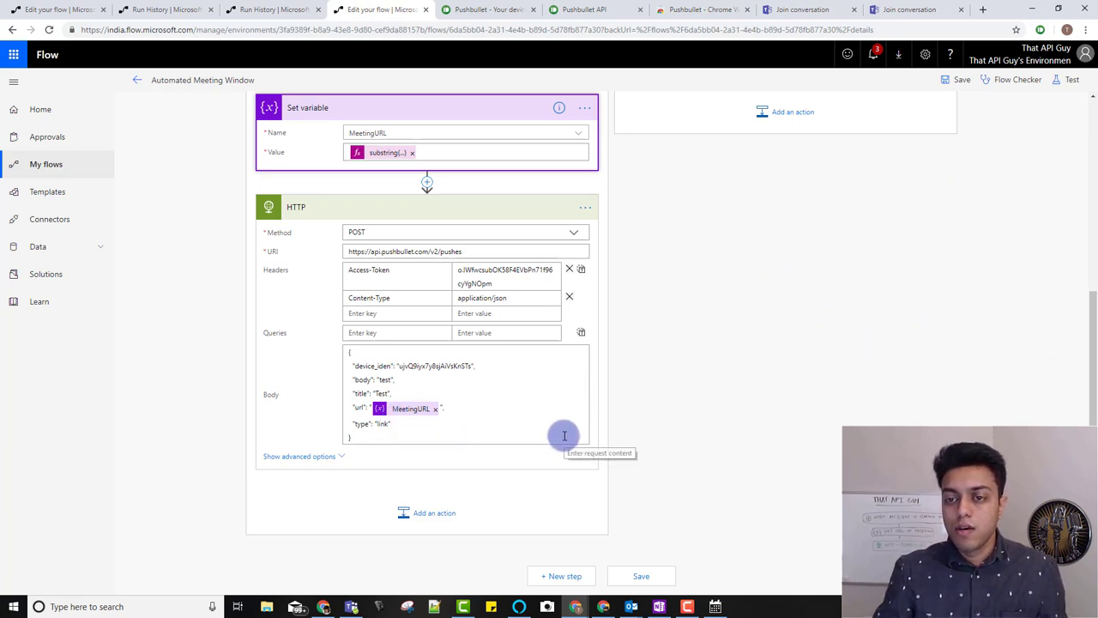
pyautogui.scroll(4, 507, 414)
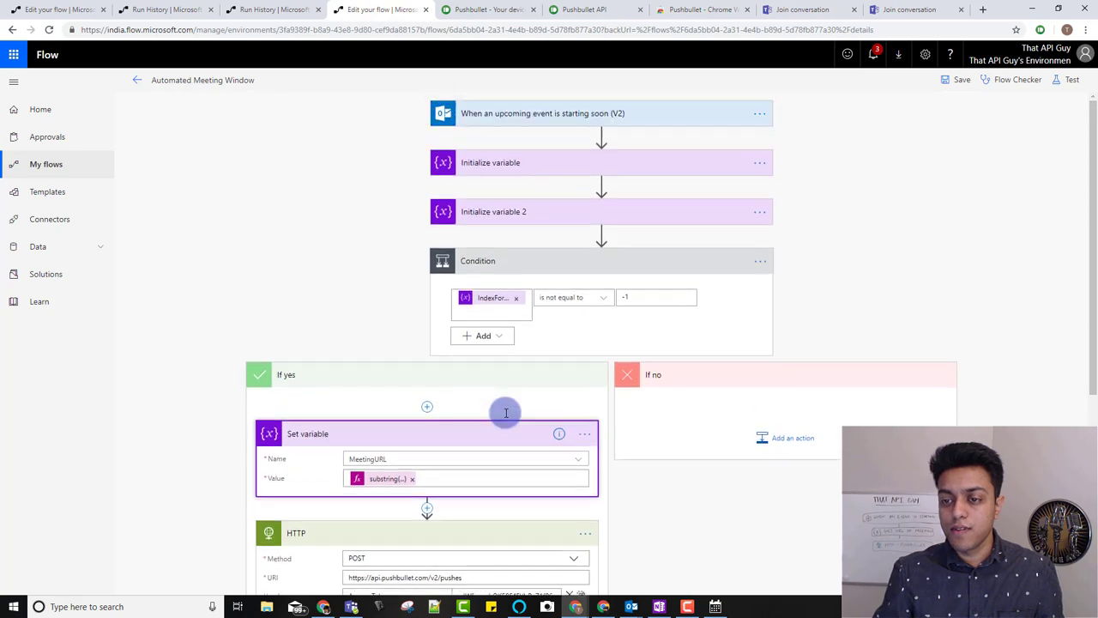
pyautogui.scroll(-3, 507, 417)
pyautogui.scroll(1, 589, 421)
pyautogui.click(957, 79)
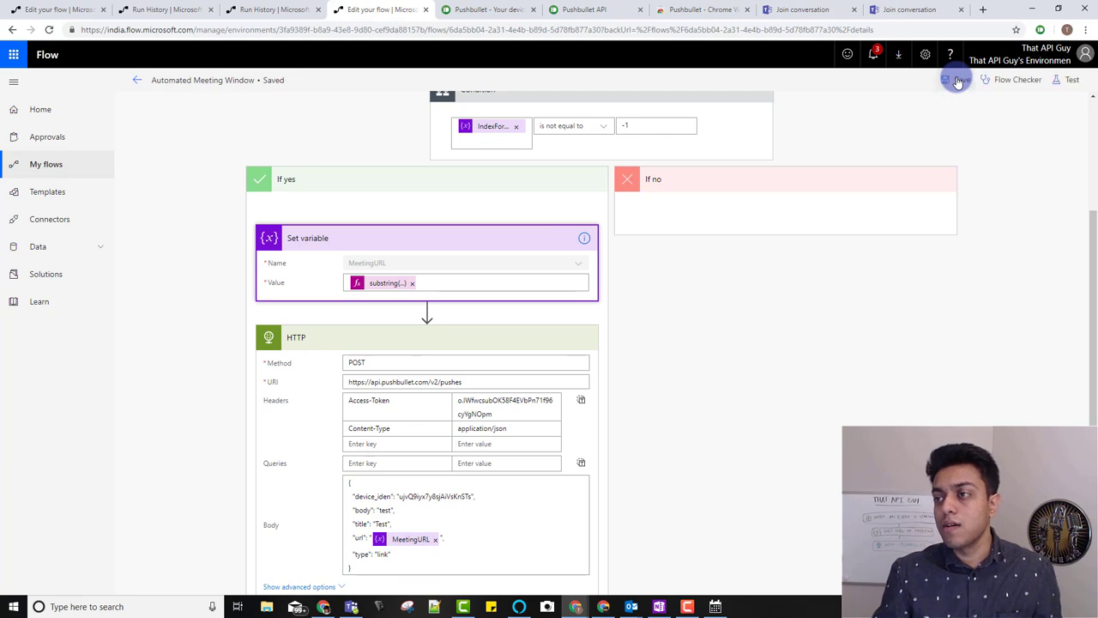
pyautogui.click(1068, 79)
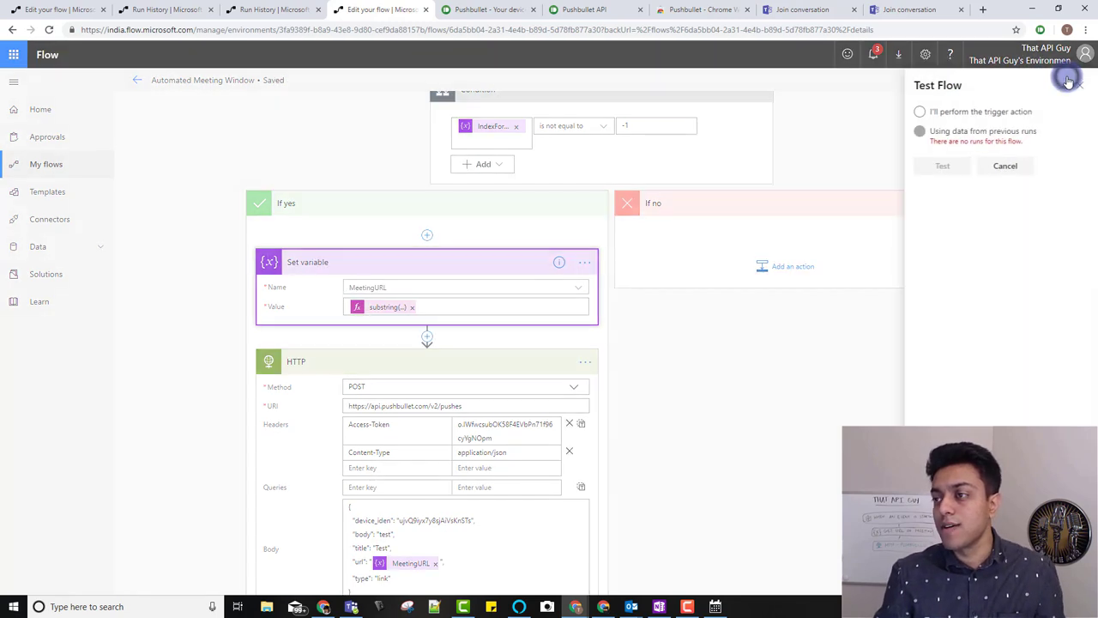
# - Test the flow with the latest successful earlier run, after closing leftover meeting join tabs
pyautogui.click(920, 131)
pyautogui.click(924, 163)
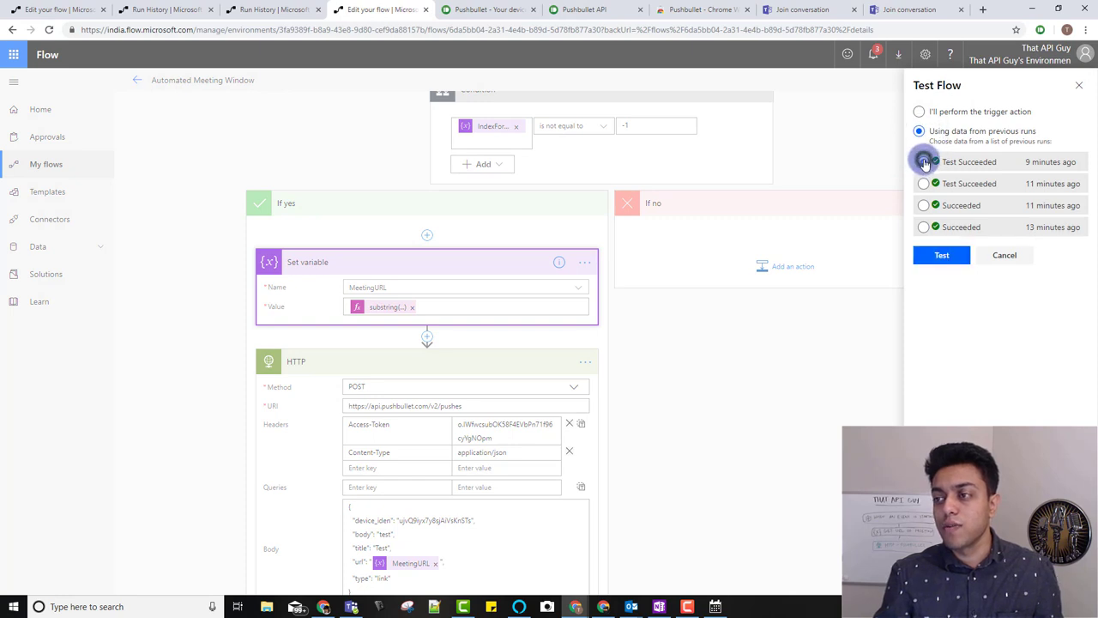
pyautogui.click(934, 257)
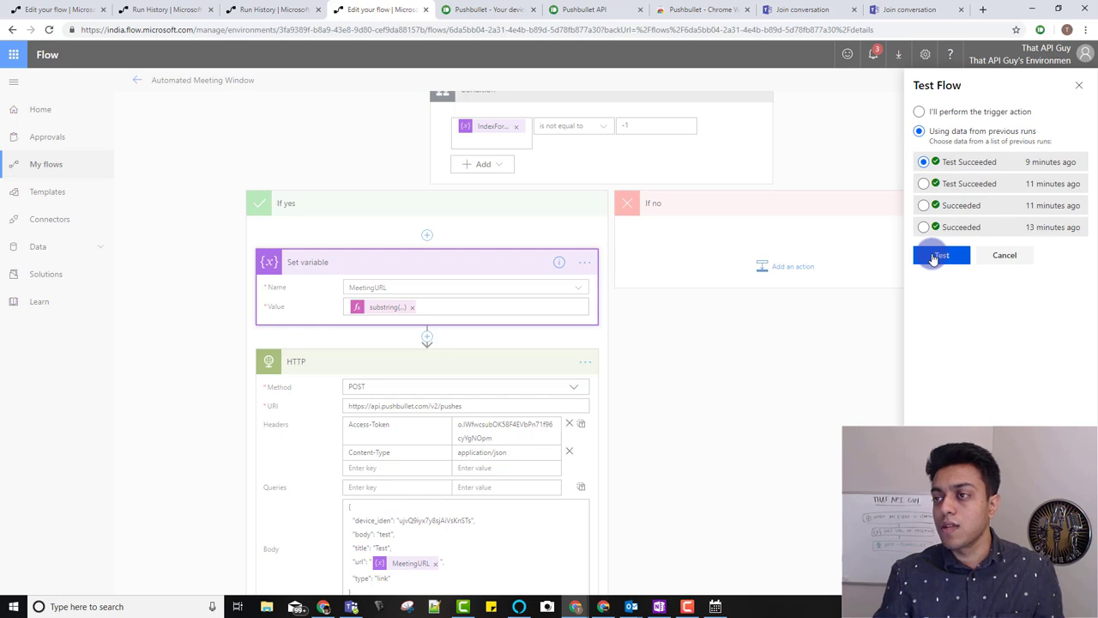
pyautogui.click(854, 11)
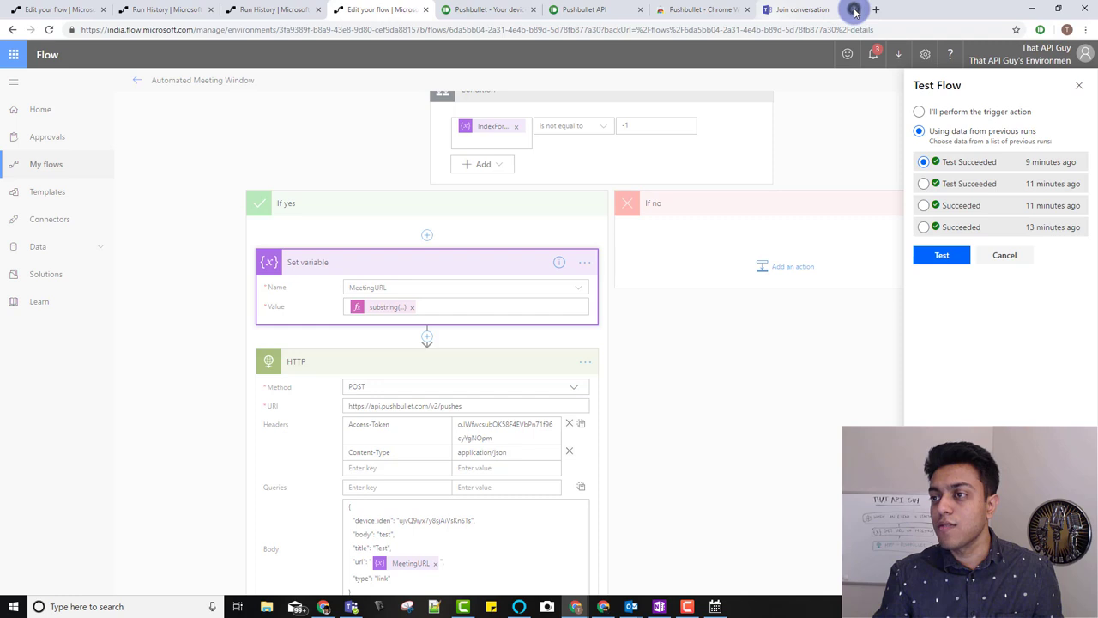
pyautogui.click(854, 10)
pyautogui.click(937, 259)
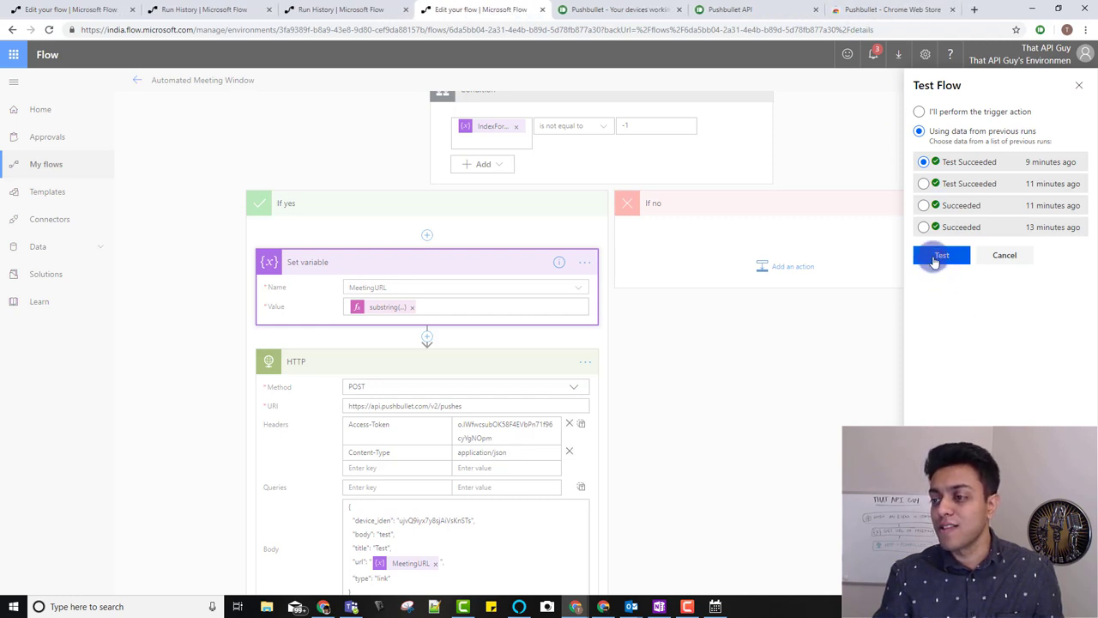
pyautogui.click(937, 259)
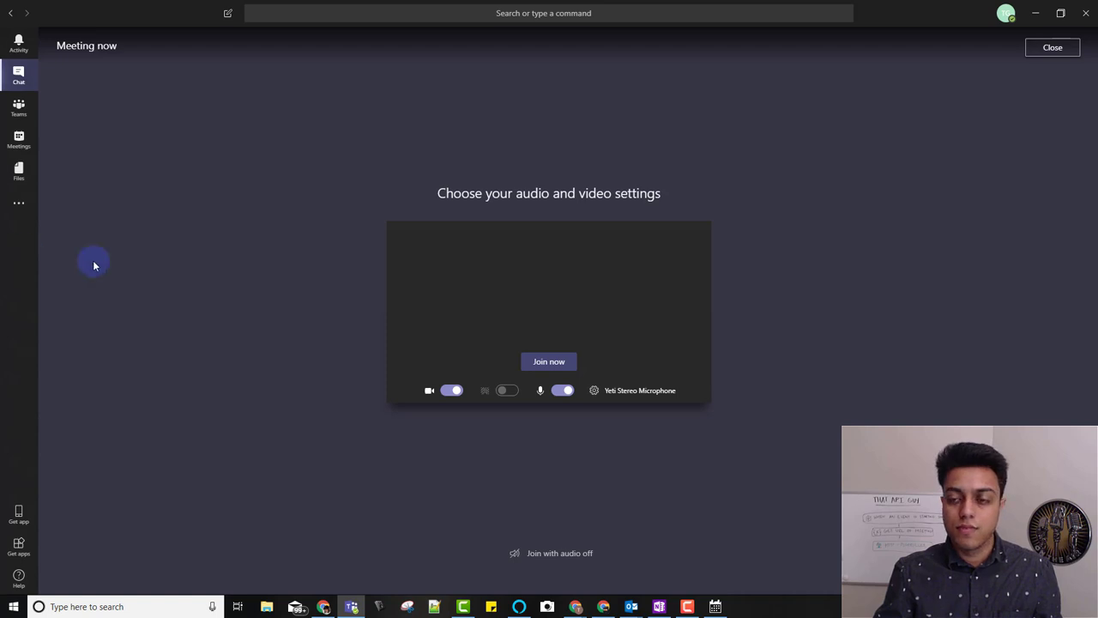
# - Minimize Teams once its audio and video settings join screen has appeared
pyautogui.click(1030, 13)
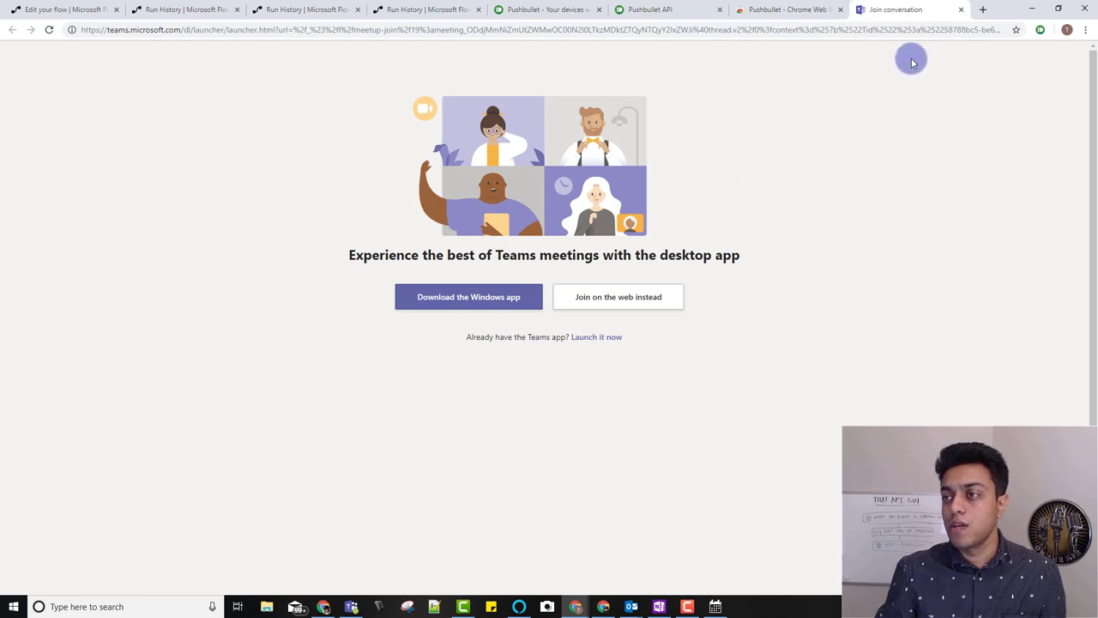
# - Review the newest run history showing every step through HTTP succeeded
pyautogui.click(420, 9)
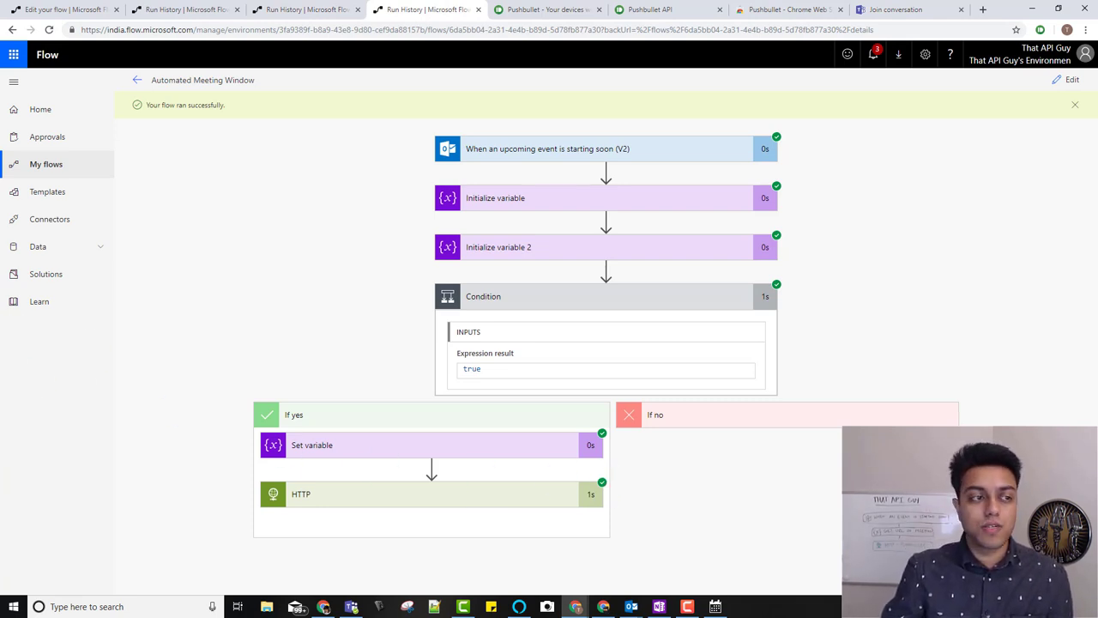
pyautogui.hotkey('alt', 'Tab')
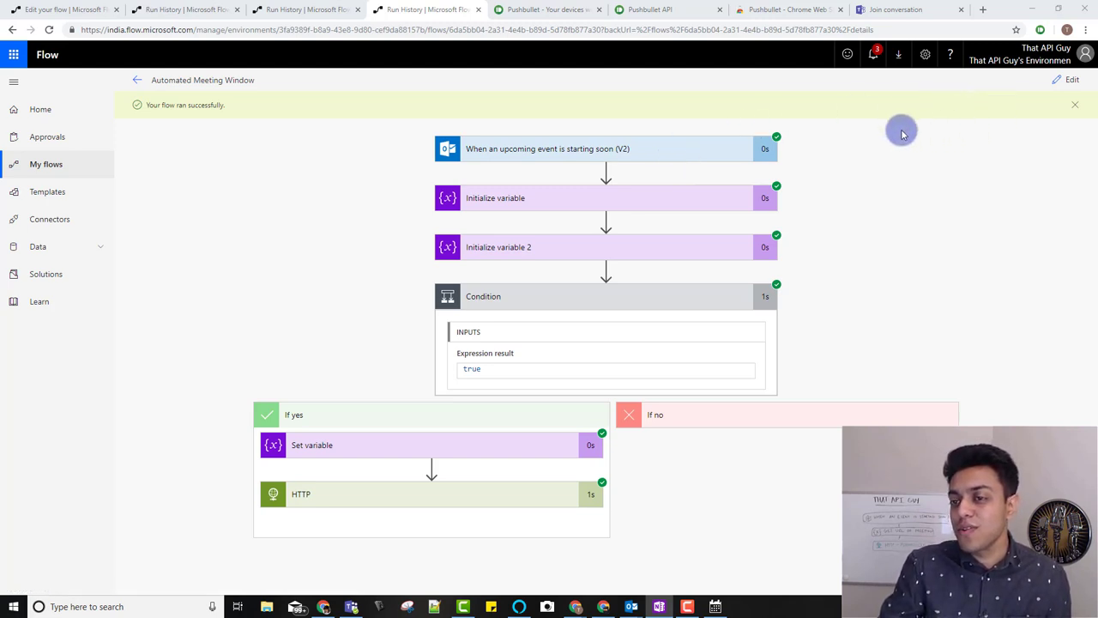
# - Set the trigger's advanced Look-Ahead Time to 1 and insert a new action below the trigger
pyautogui.click(623, 154)
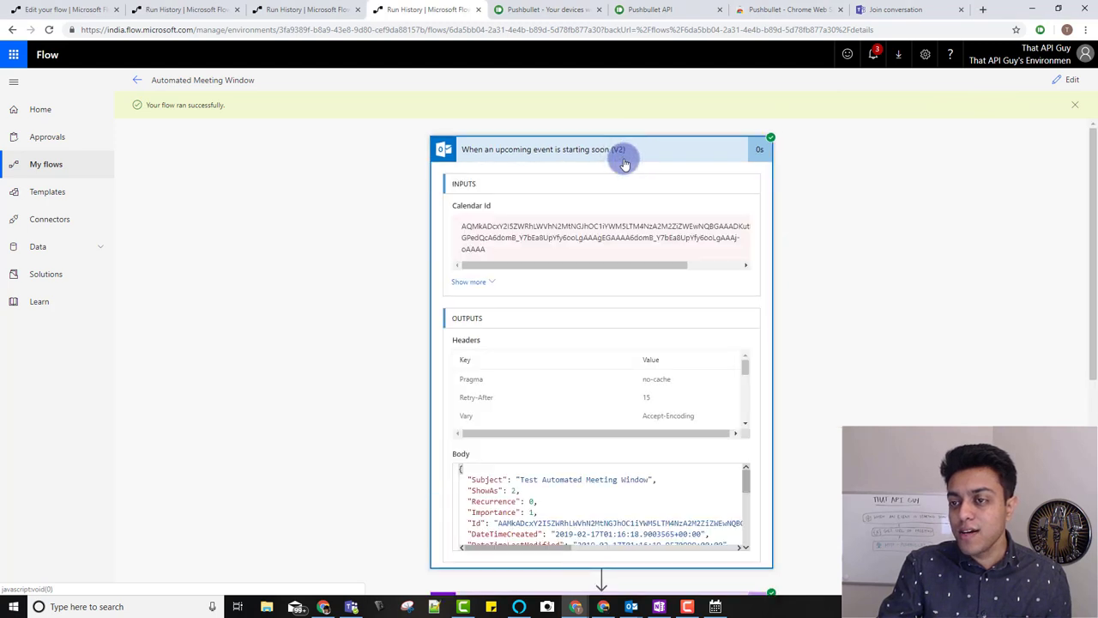
pyautogui.click(1064, 78)
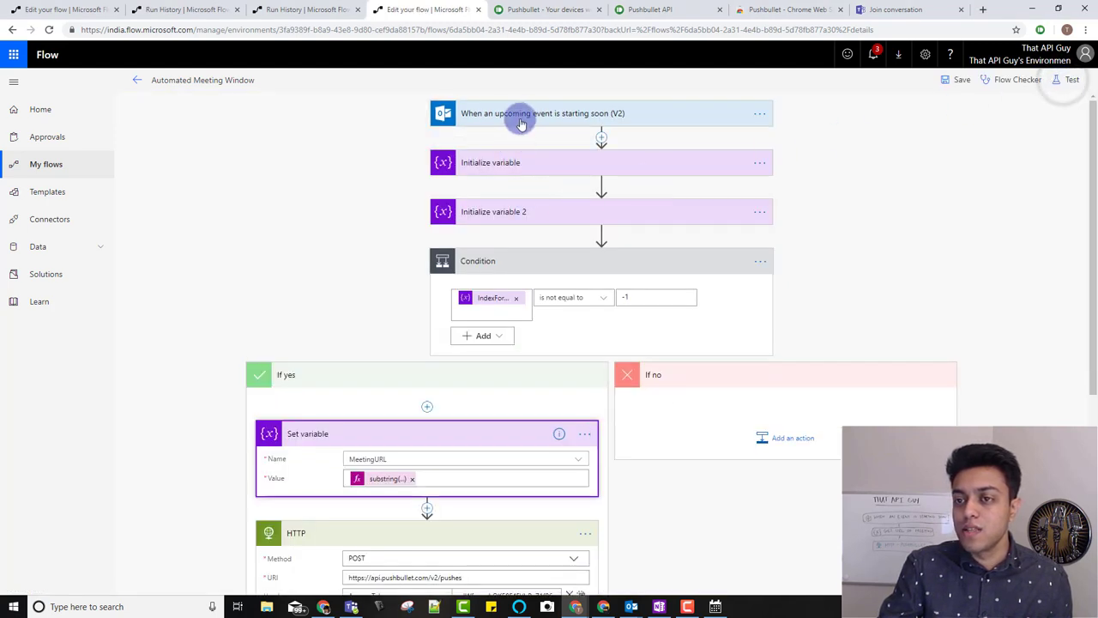
pyautogui.click(520, 121)
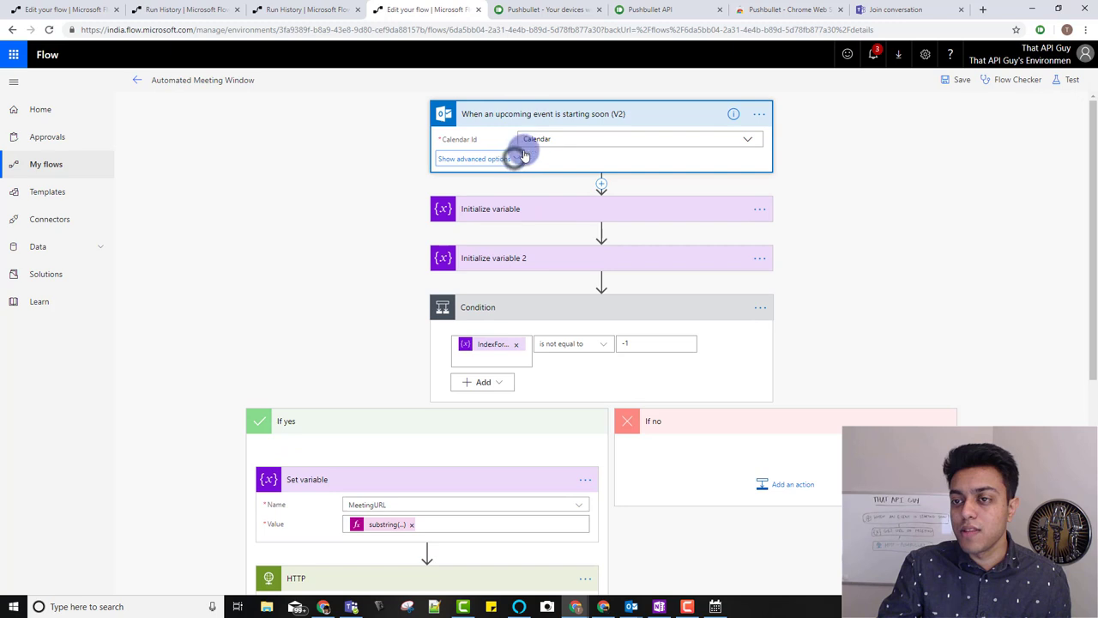
pyautogui.click(512, 155)
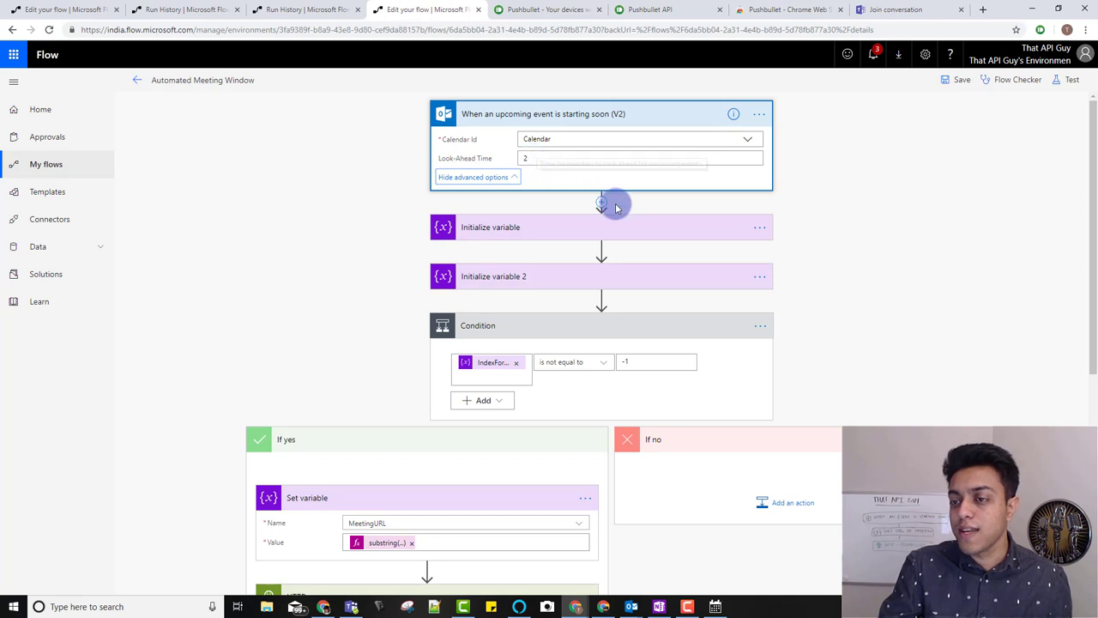
pyautogui.click(537, 159)
pyautogui.doubleClick(523, 159)
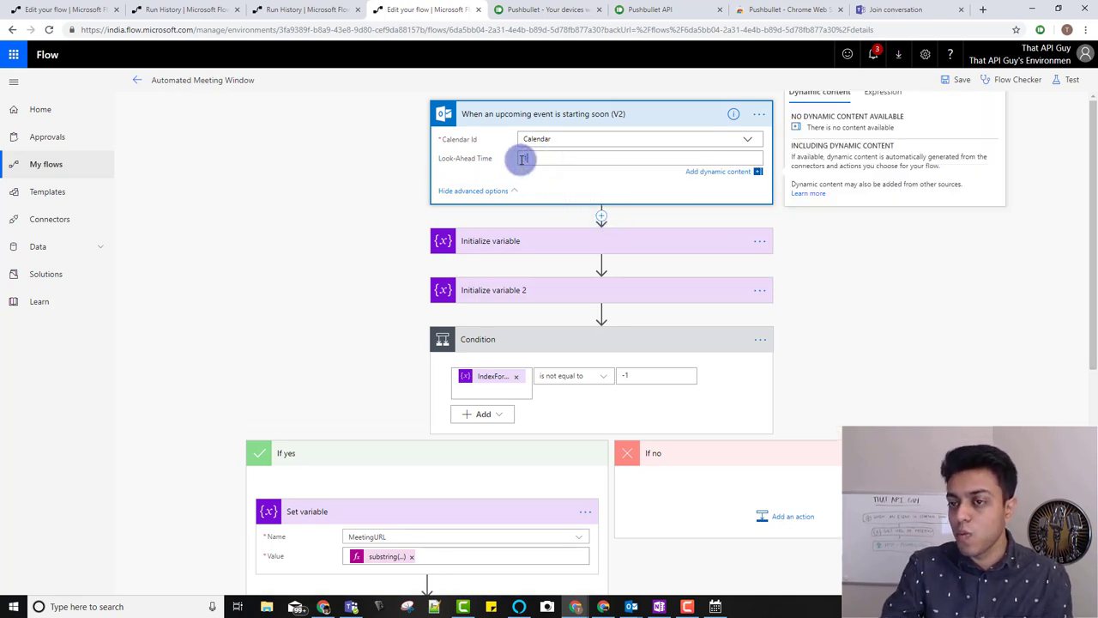
pyautogui.write('1')
pyautogui.click(601, 215)
pyautogui.click(603, 230)
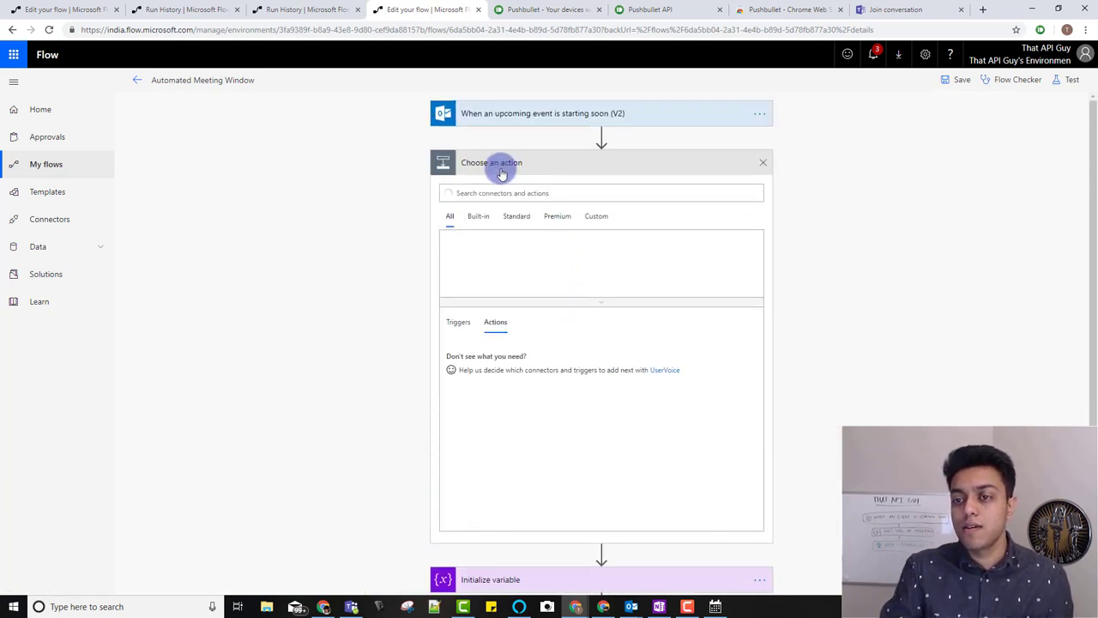
# - Add a Delay action after the trigger with Count 6 and Unit Minute
pyautogui.write('del')
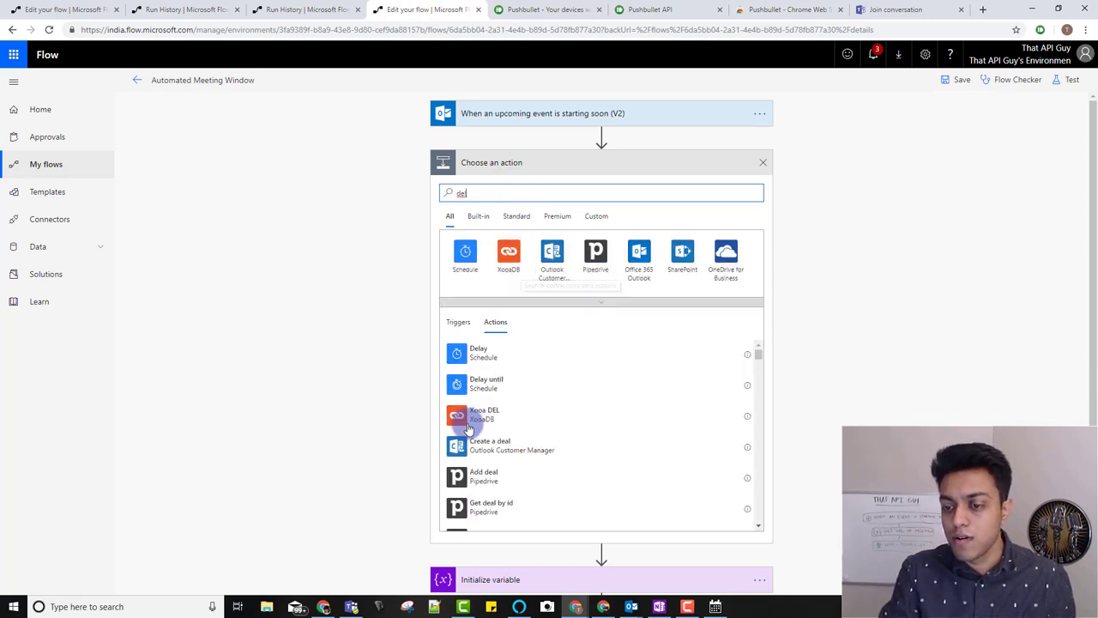
pyautogui.click(489, 361)
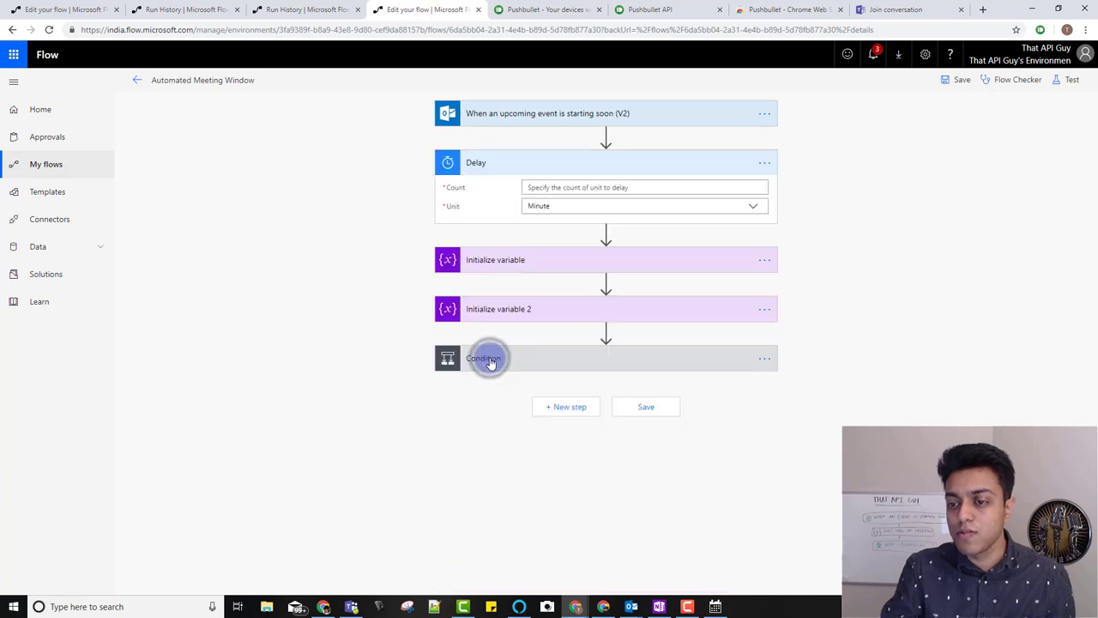
pyautogui.click(630, 185)
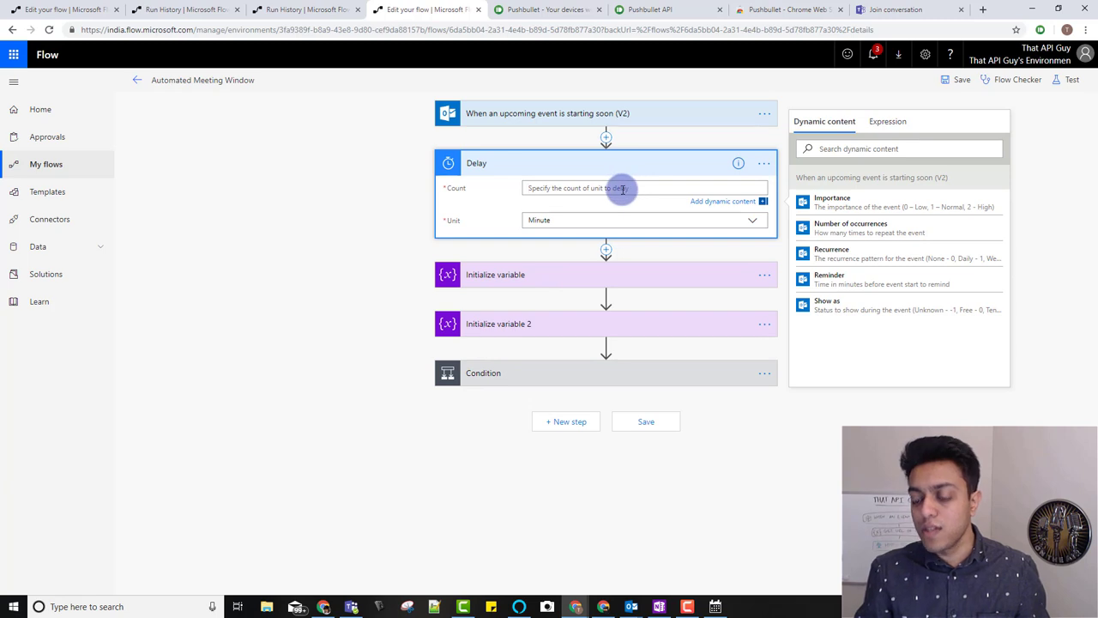
pyautogui.write('5')
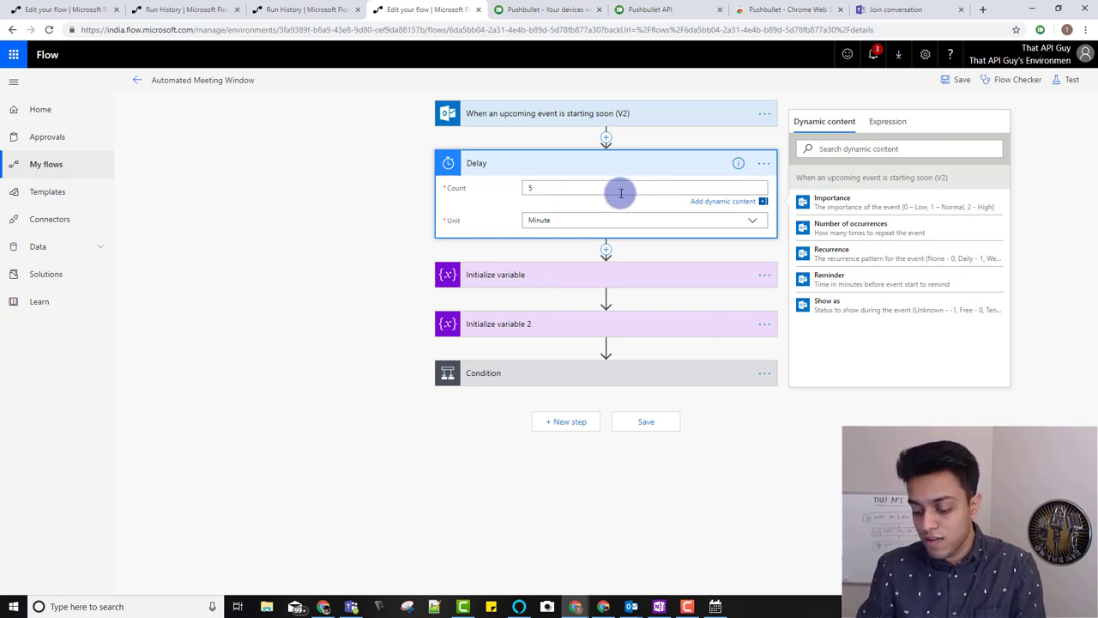
pyautogui.press('BackSpace')
pyautogui.write('6')
pyautogui.click(562, 118)
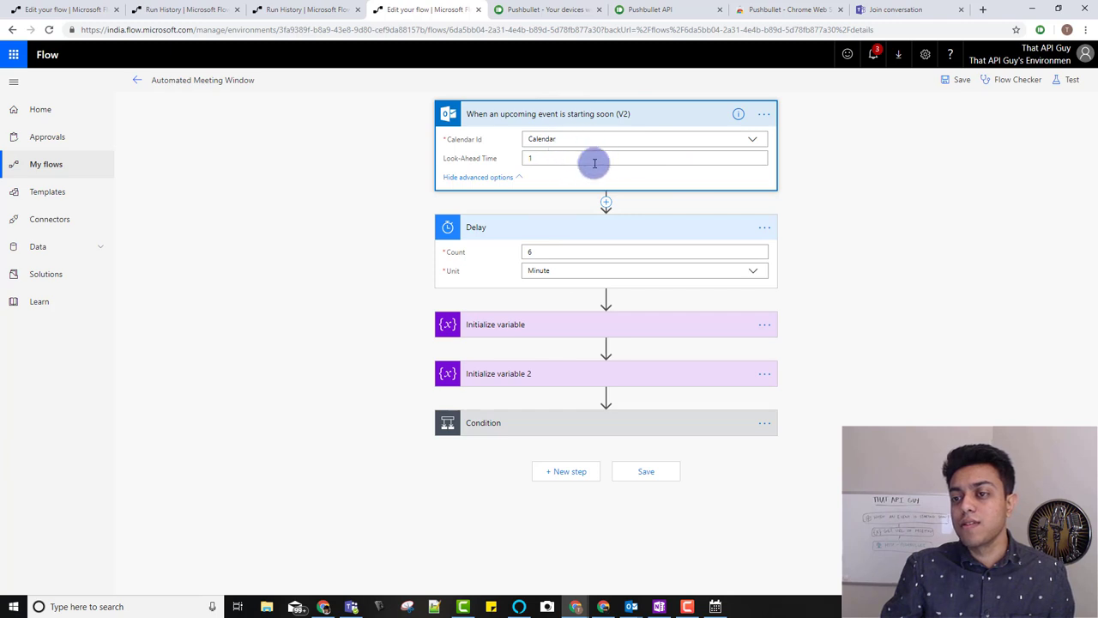
pyautogui.click(536, 256)
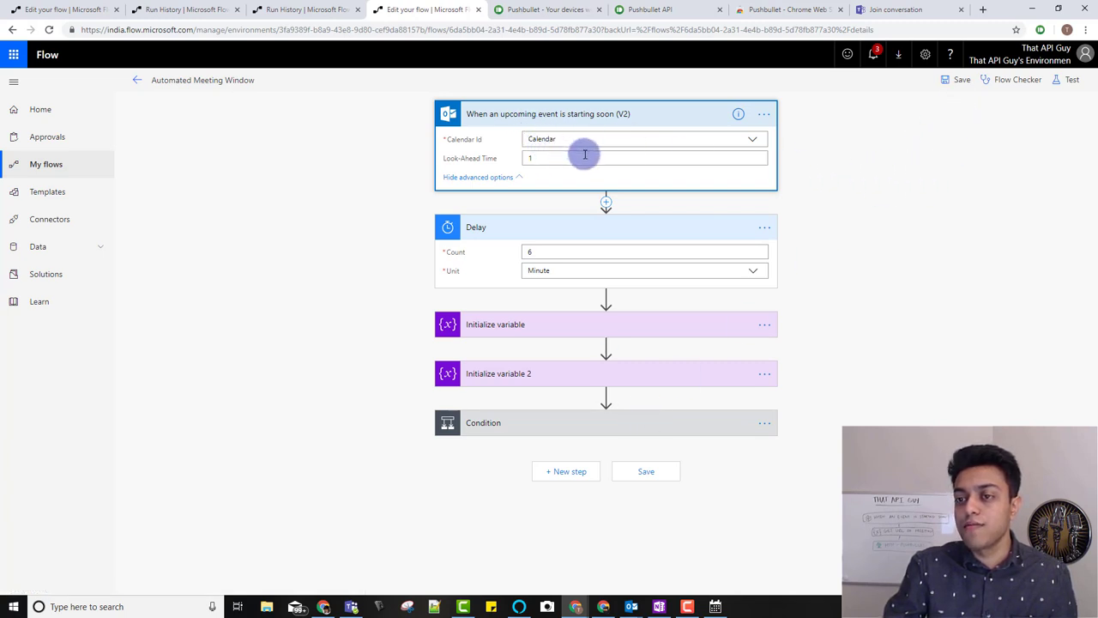
pyautogui.click(755, 139)
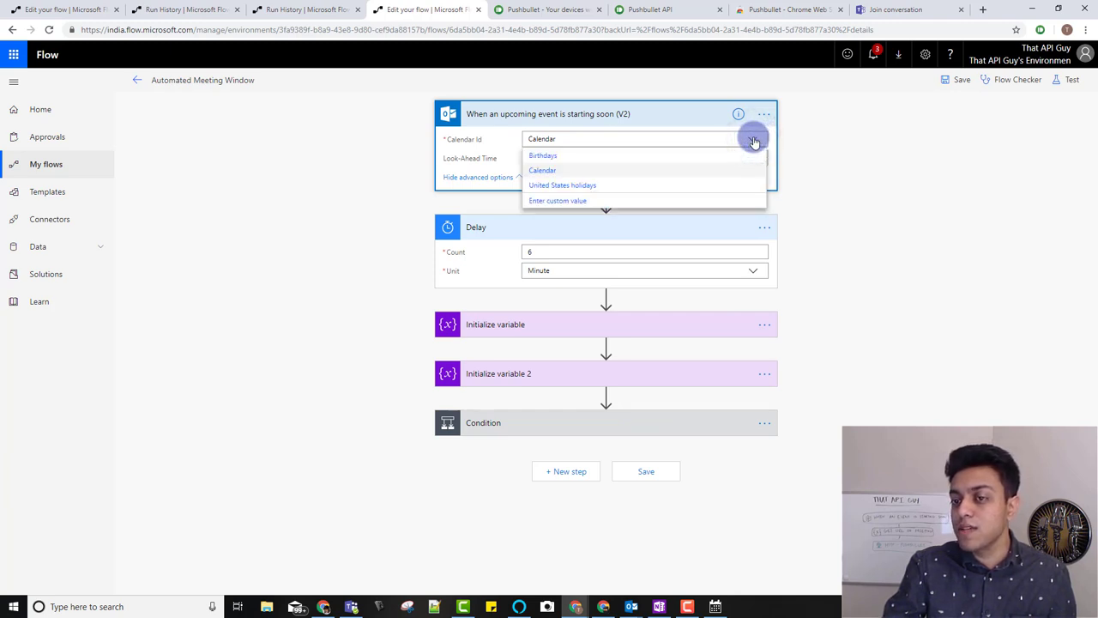
# - Leave the editor discarding unsaved edits and open the most recent test run
pyautogui.click(137, 80)
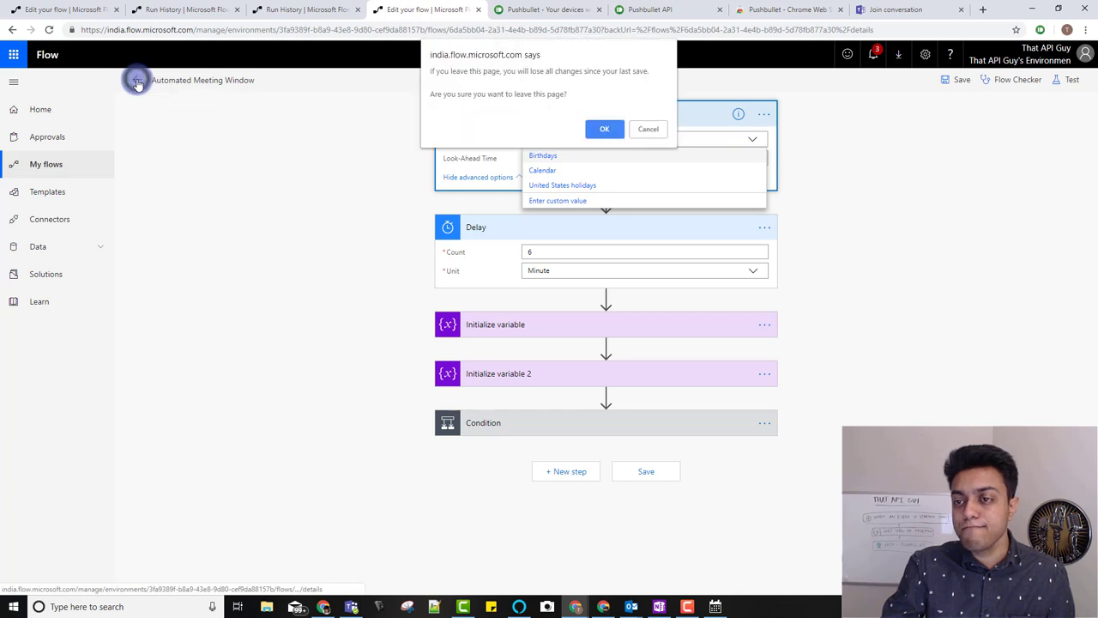
pyautogui.click(608, 129)
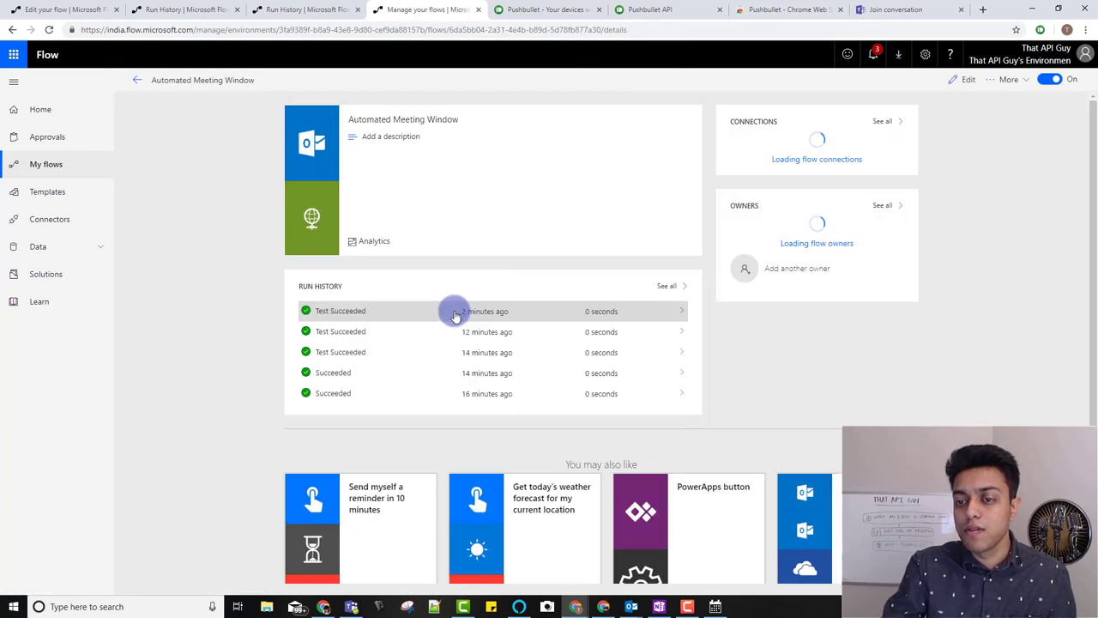
pyautogui.click(456, 315)
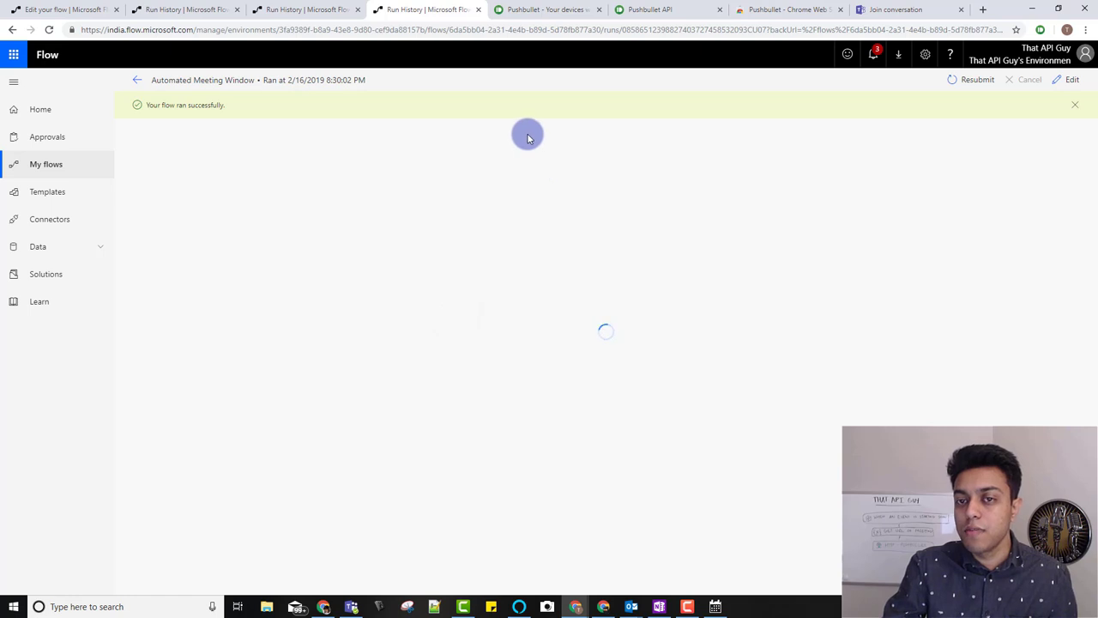
# - Inspect the trigger's Body JSON showing the Test Automated Meeting Window event
pyautogui.click(529, 143)
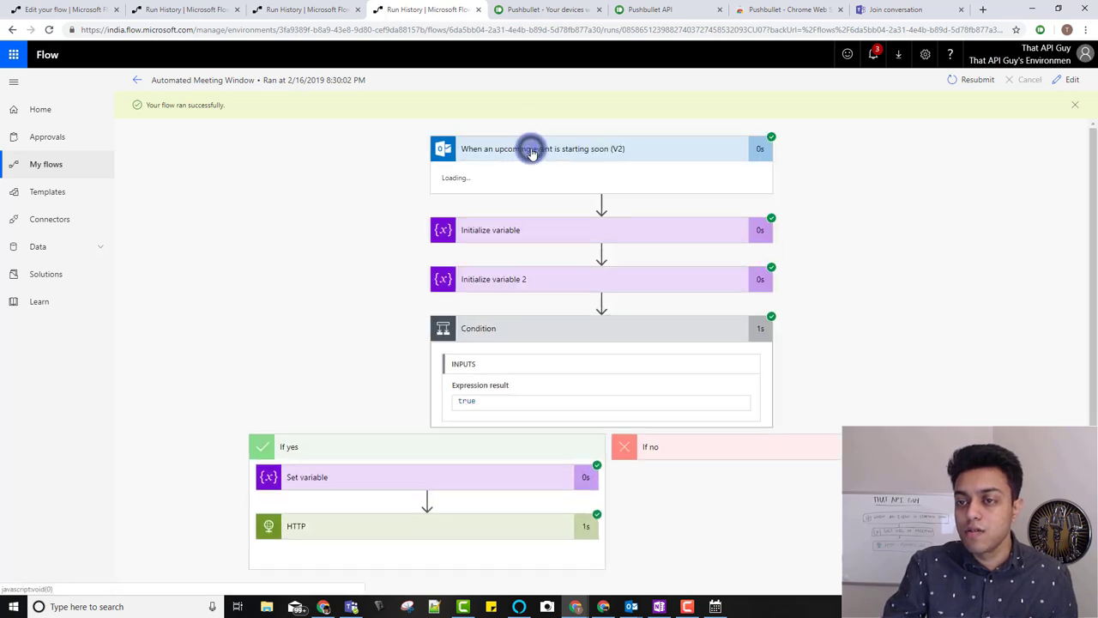
pyautogui.scroll(-3, 580, 380)
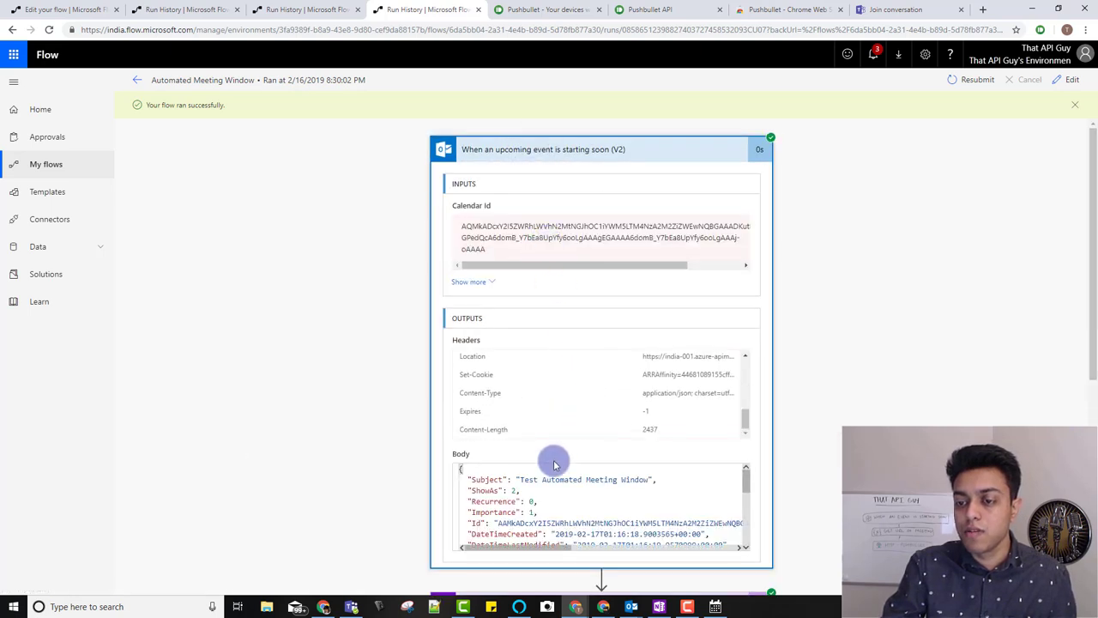
pyautogui.scroll(-3, 772, 429)
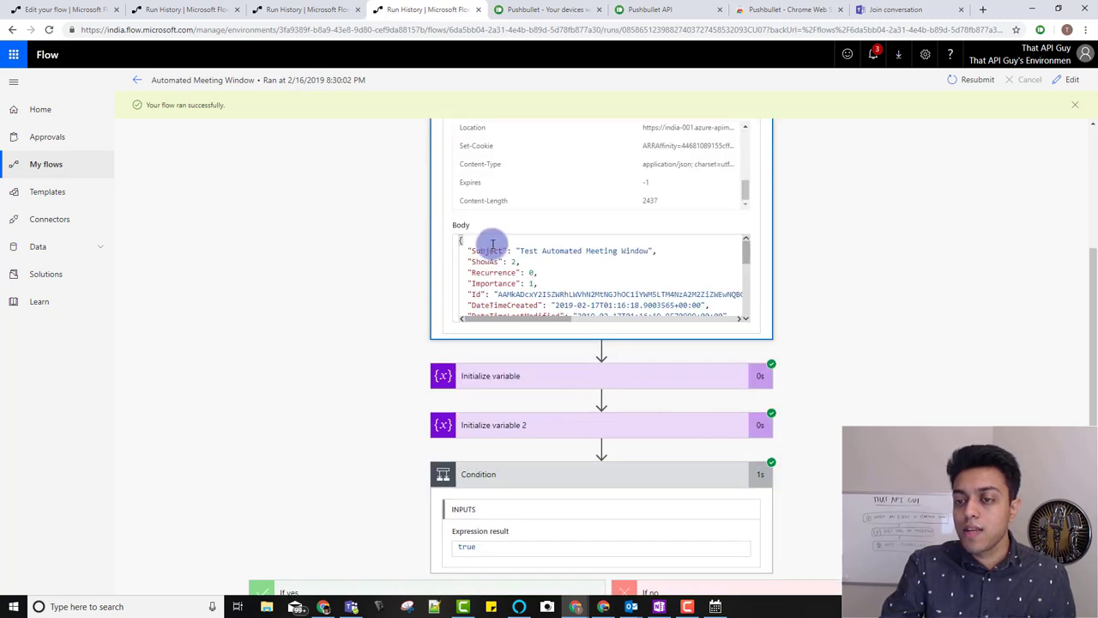
pyautogui.scroll(-2, 522, 281)
pyautogui.scroll(1, 523, 282)
pyautogui.scroll(1, 525, 280)
pyautogui.scroll(-2, 526, 280)
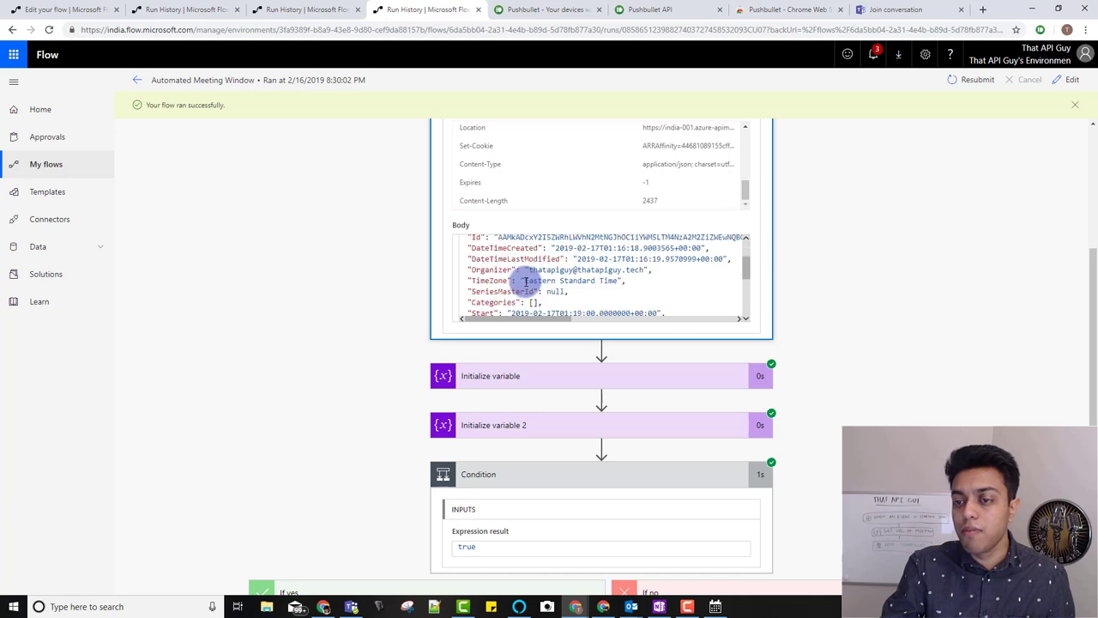
pyautogui.scroll(2, 525, 280)
pyautogui.scroll(-2, 528, 281)
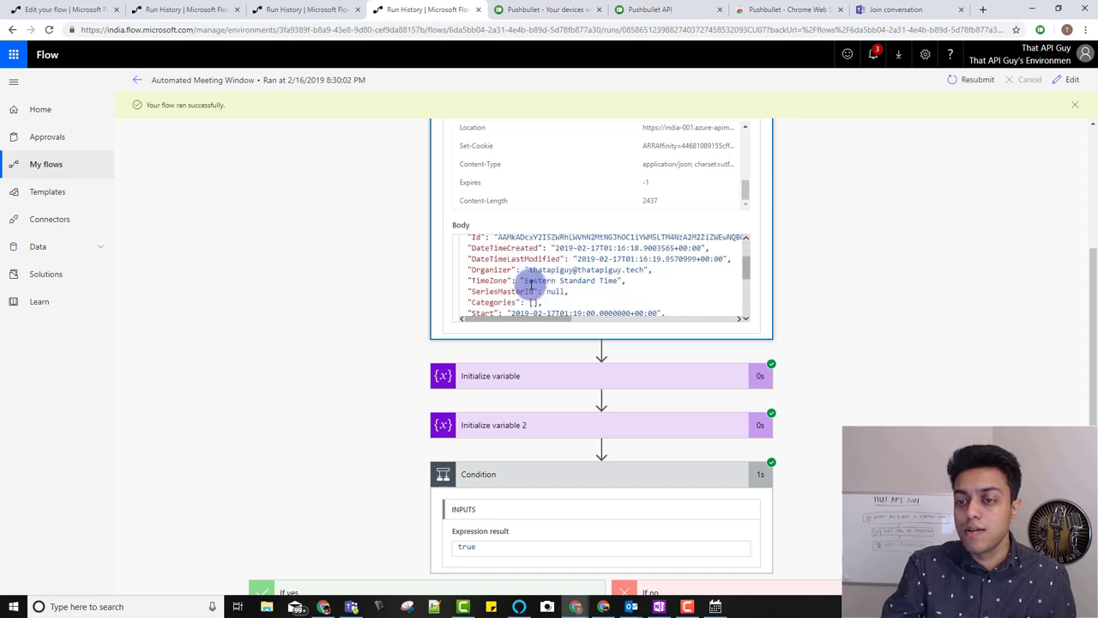
pyautogui.scroll(-1, 525, 280)
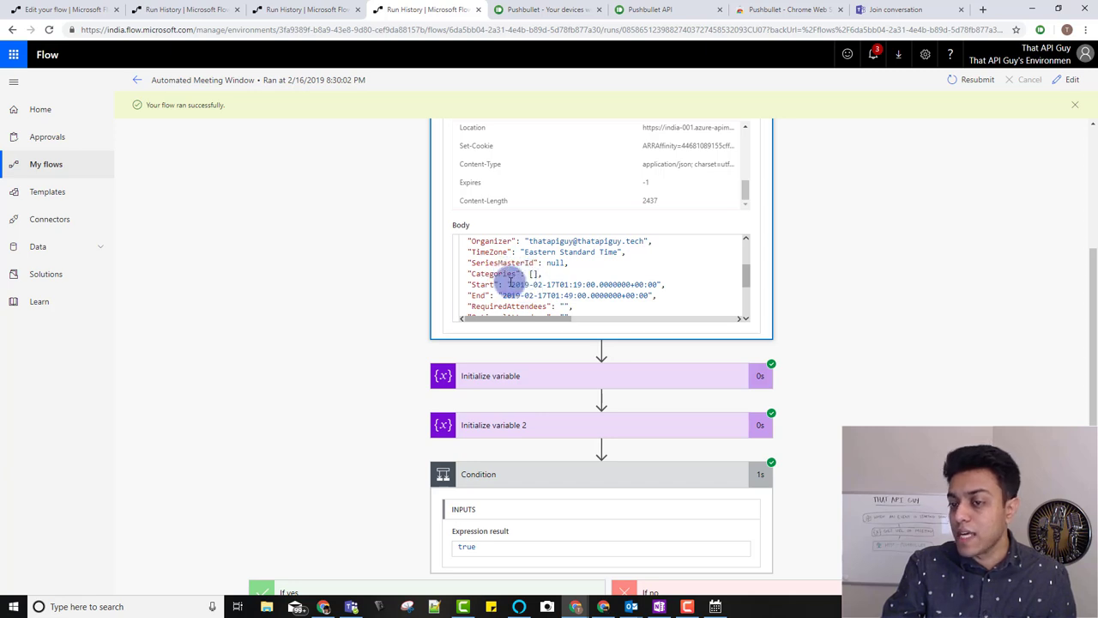
pyautogui.scroll(-1, 539, 289)
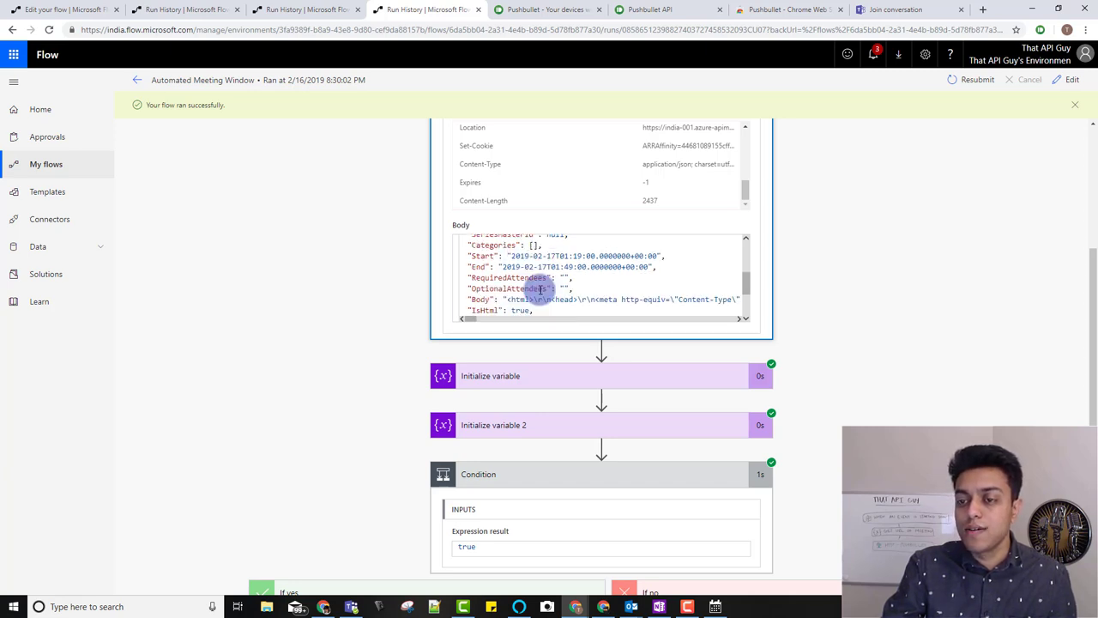
pyautogui.scroll(-1, 540, 289)
pyautogui.scroll(-2, 539, 290)
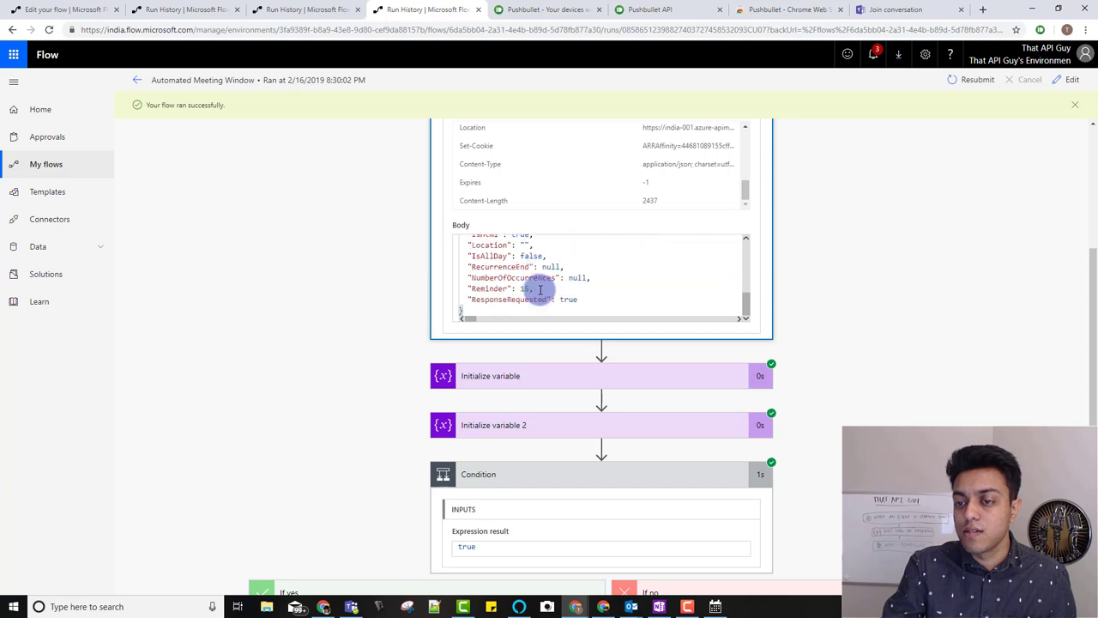
pyautogui.scroll(3, 540, 290)
pyautogui.scroll(1, 539, 290)
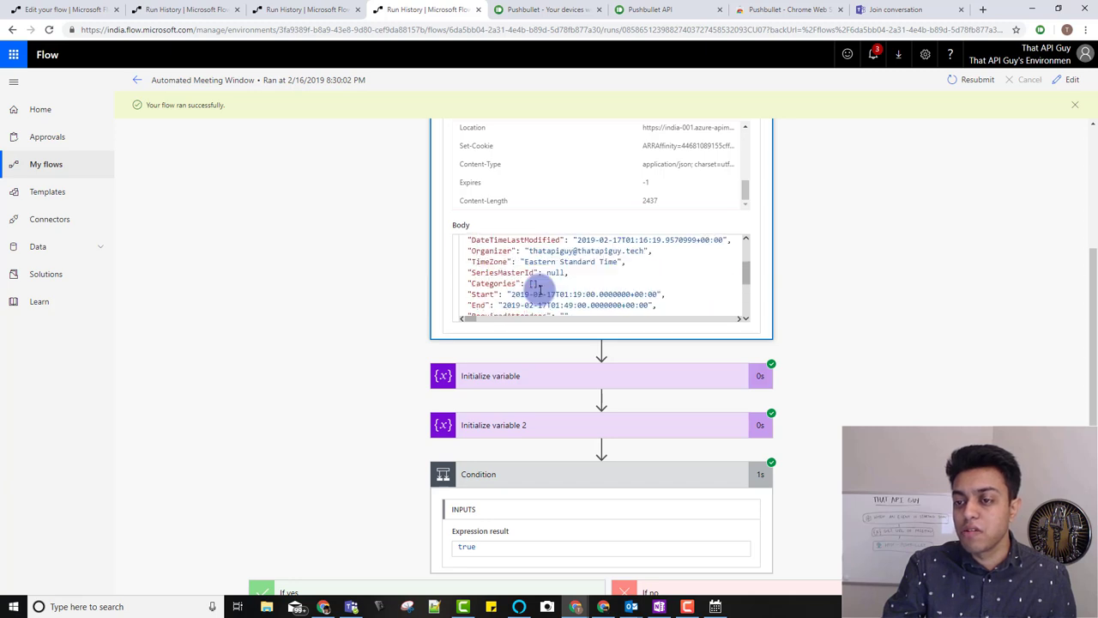
pyautogui.scroll(2, 540, 290)
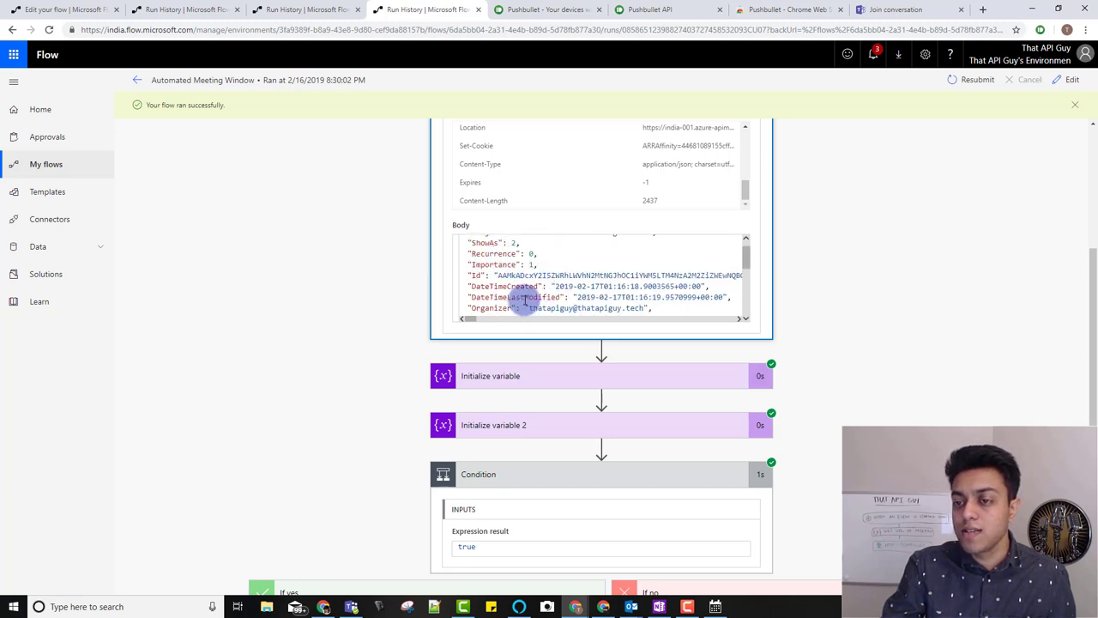
pyautogui.scroll(3, 522, 271)
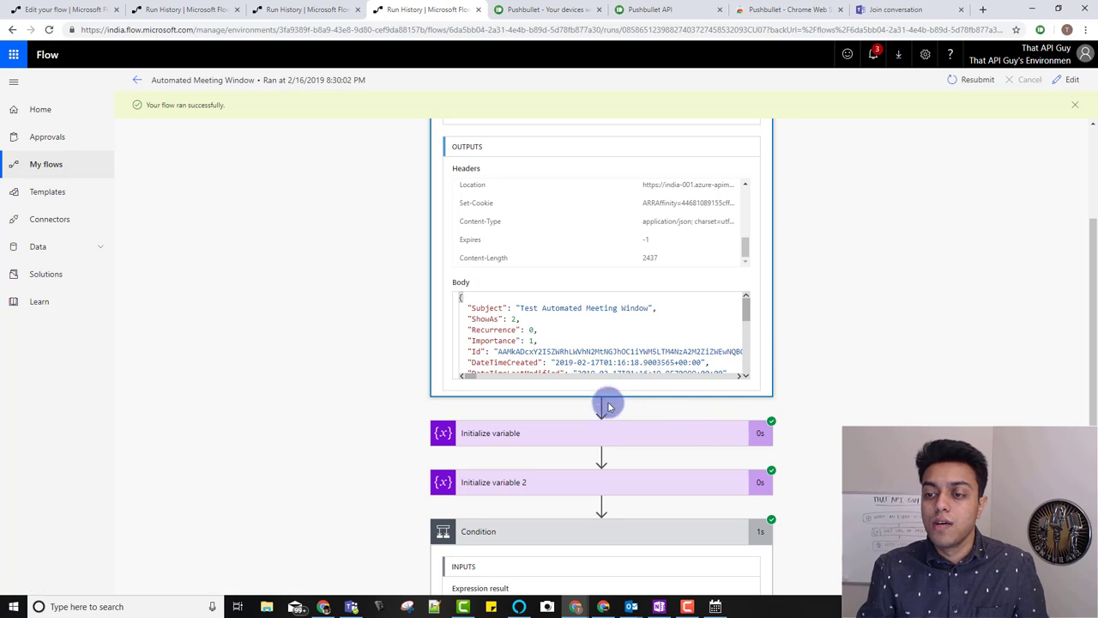
pyautogui.scroll(-3, 527, 344)
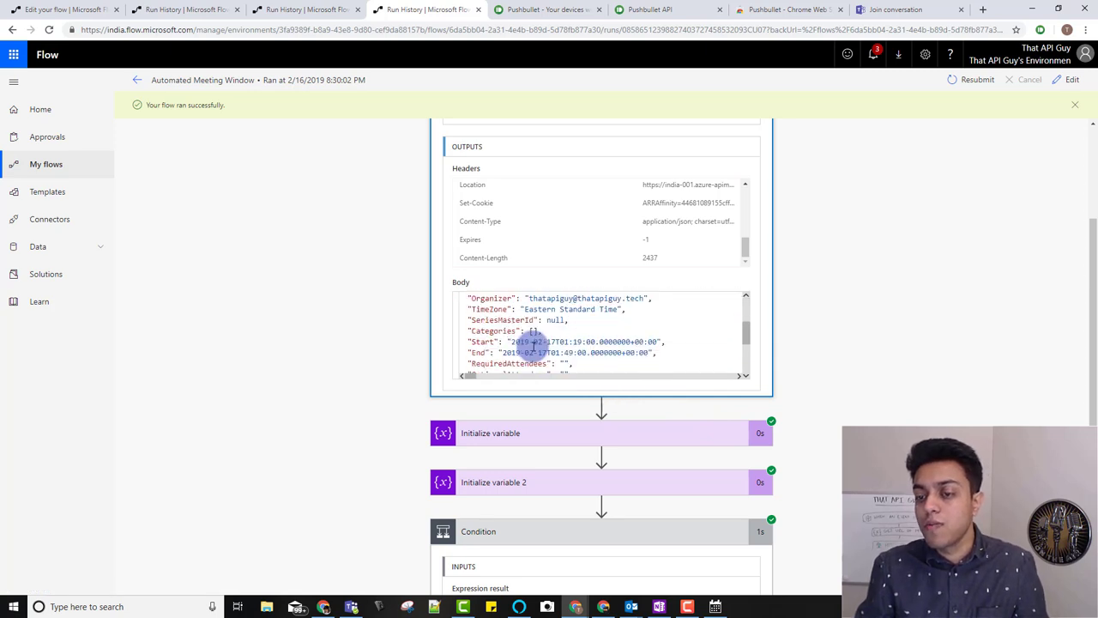
pyautogui.scroll(-2, 549, 331)
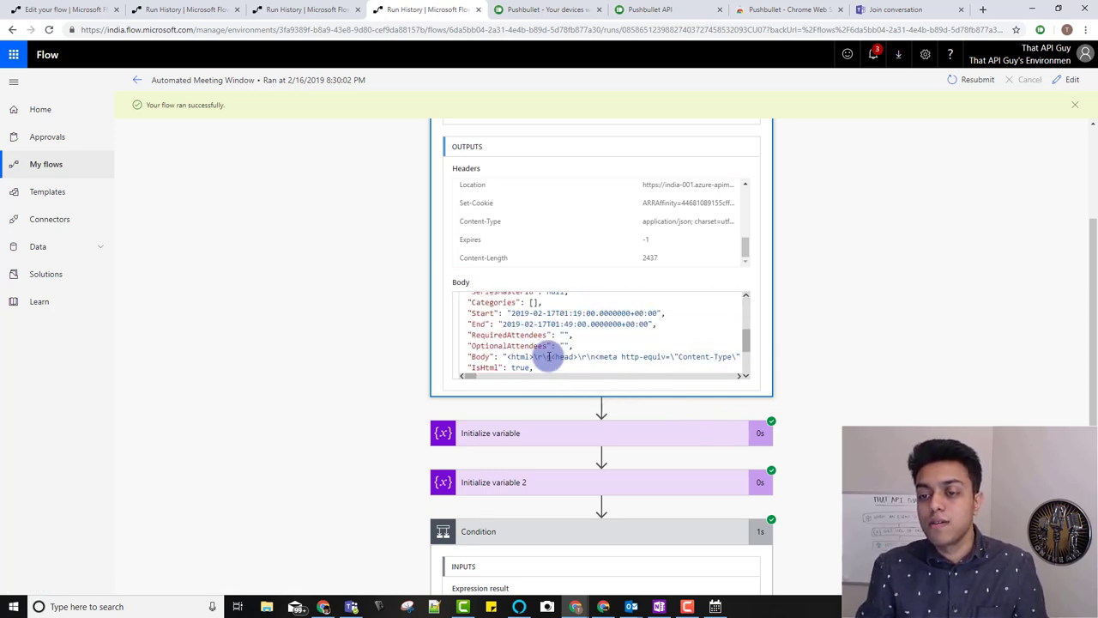
pyautogui.scroll(-1, 546, 346)
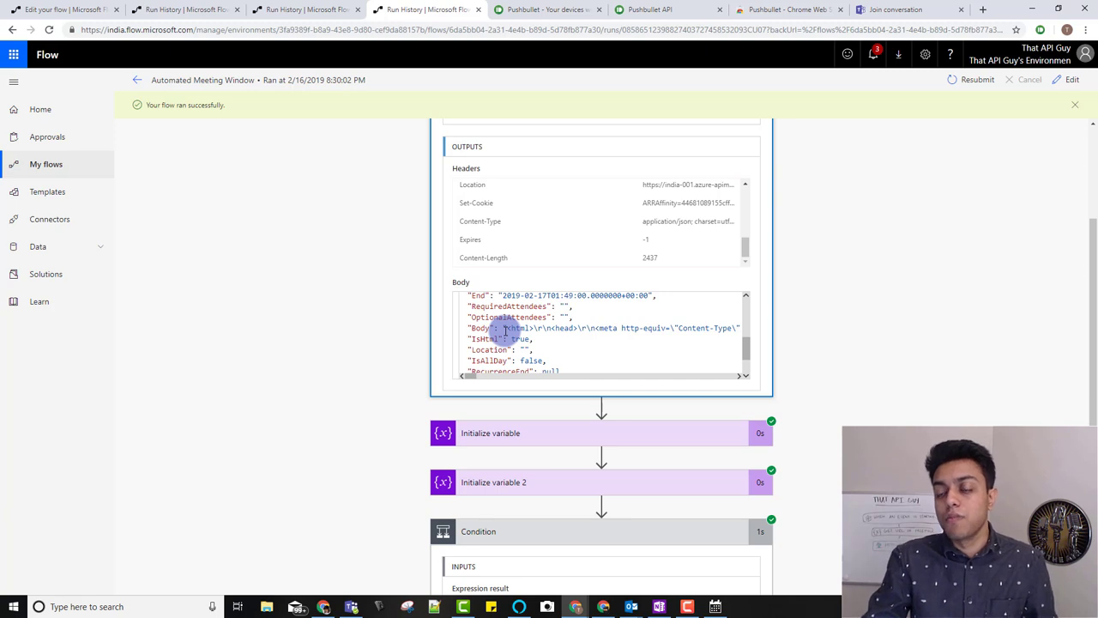
pyautogui.scroll(5, 506, 330)
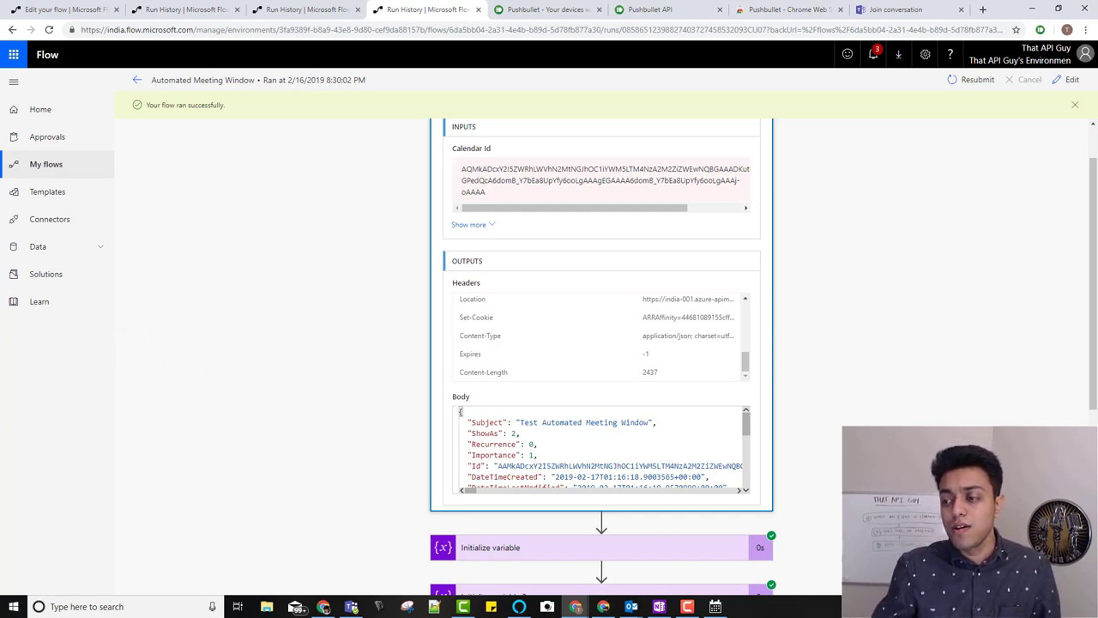
pyautogui.scroll(1, 540, 361)
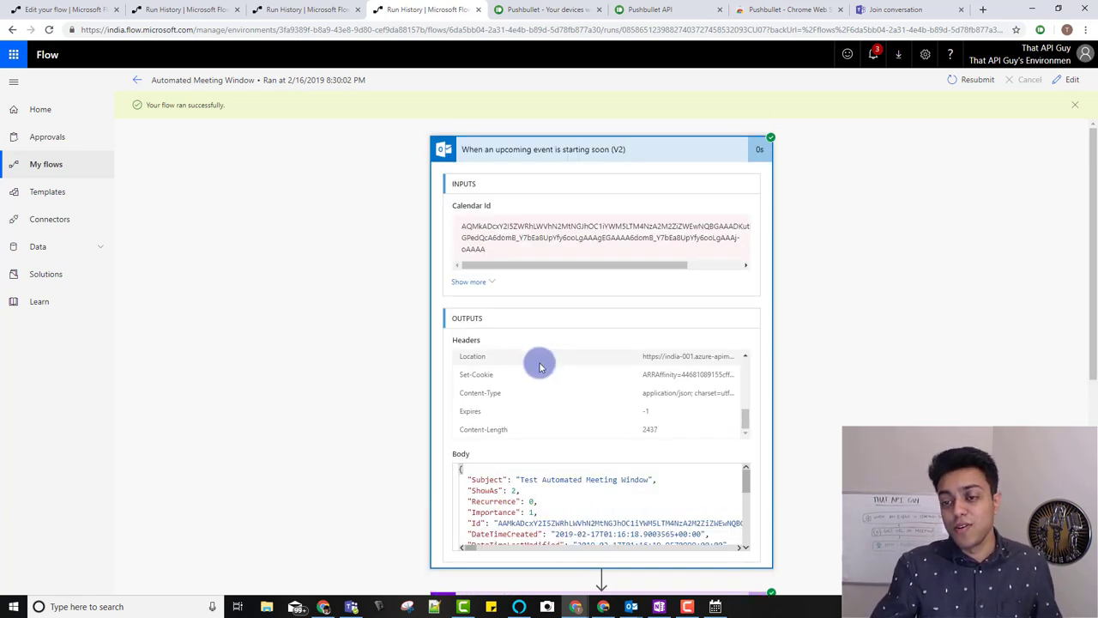
pyautogui.doubleClick(635, 478)
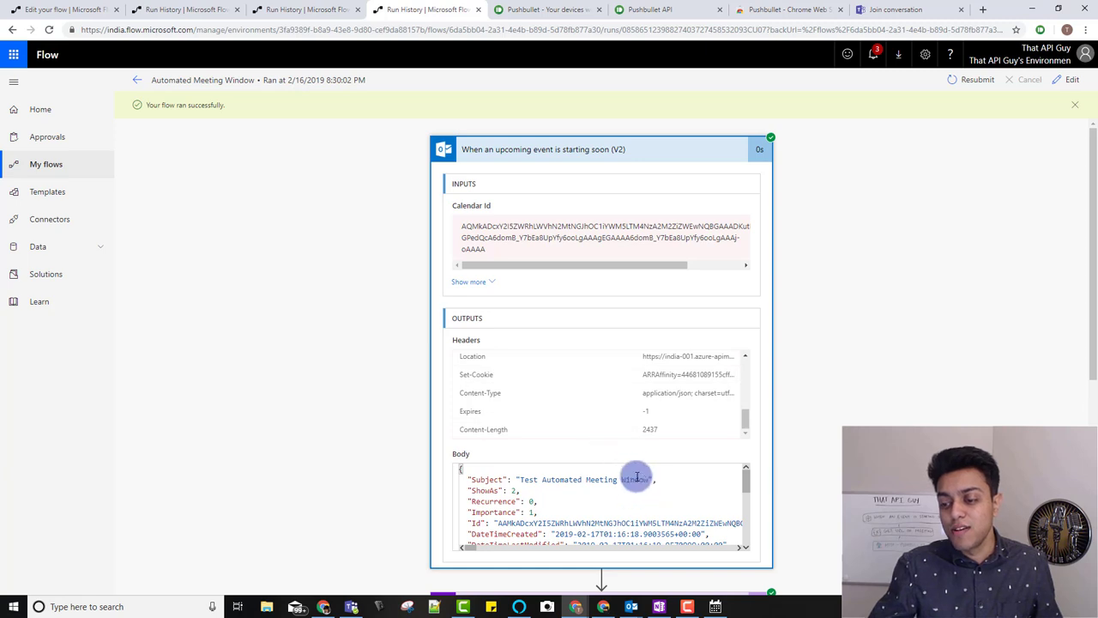
pyautogui.click(352, 606)
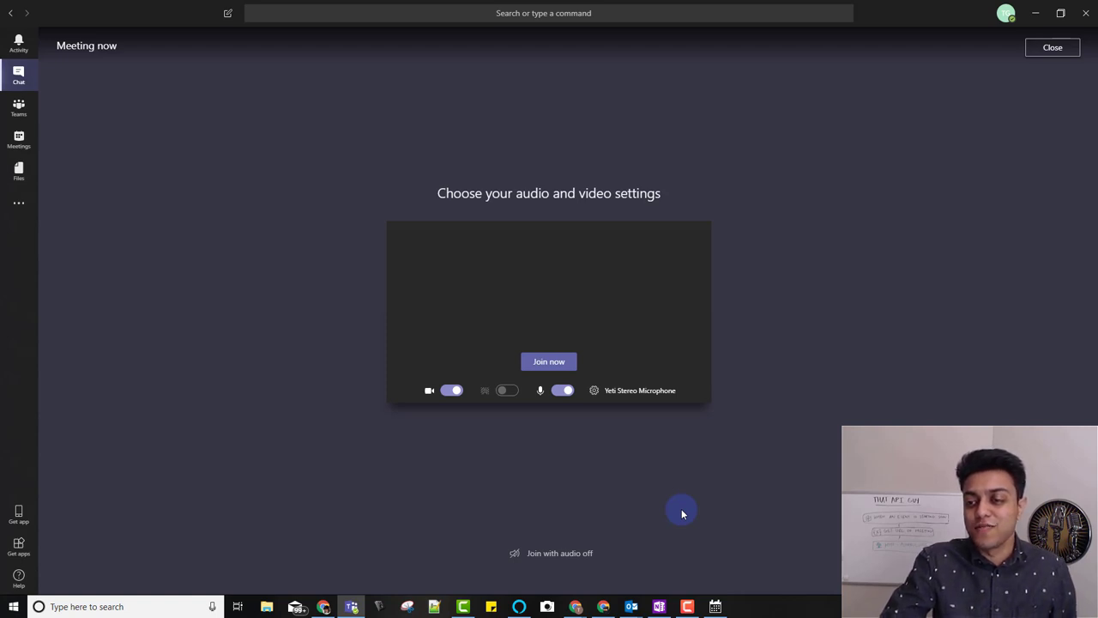
pyautogui.click(1037, 15)
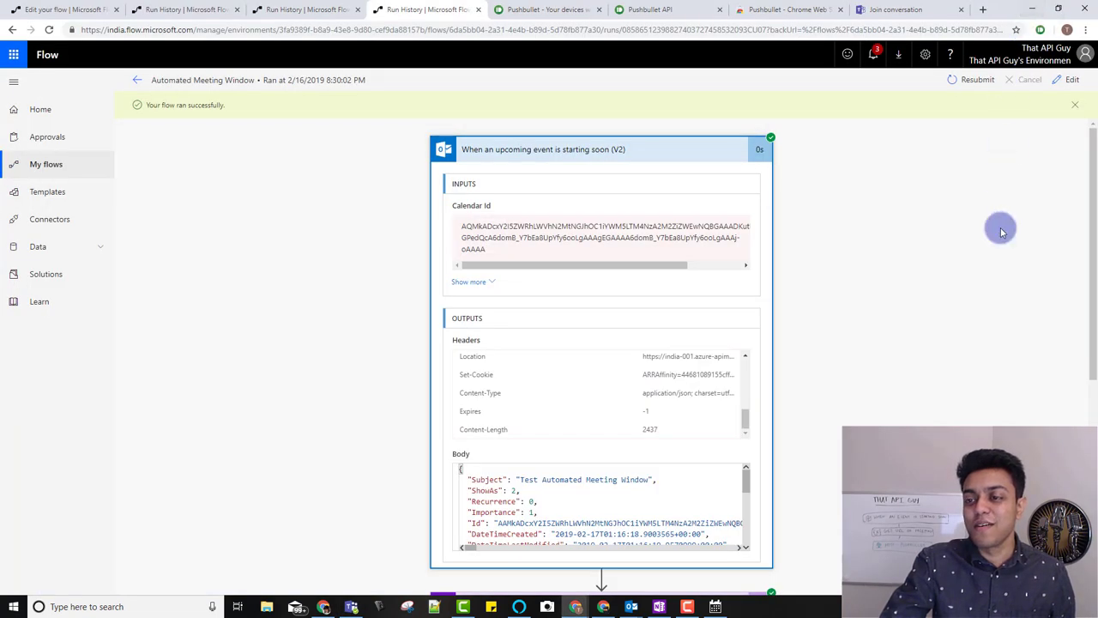